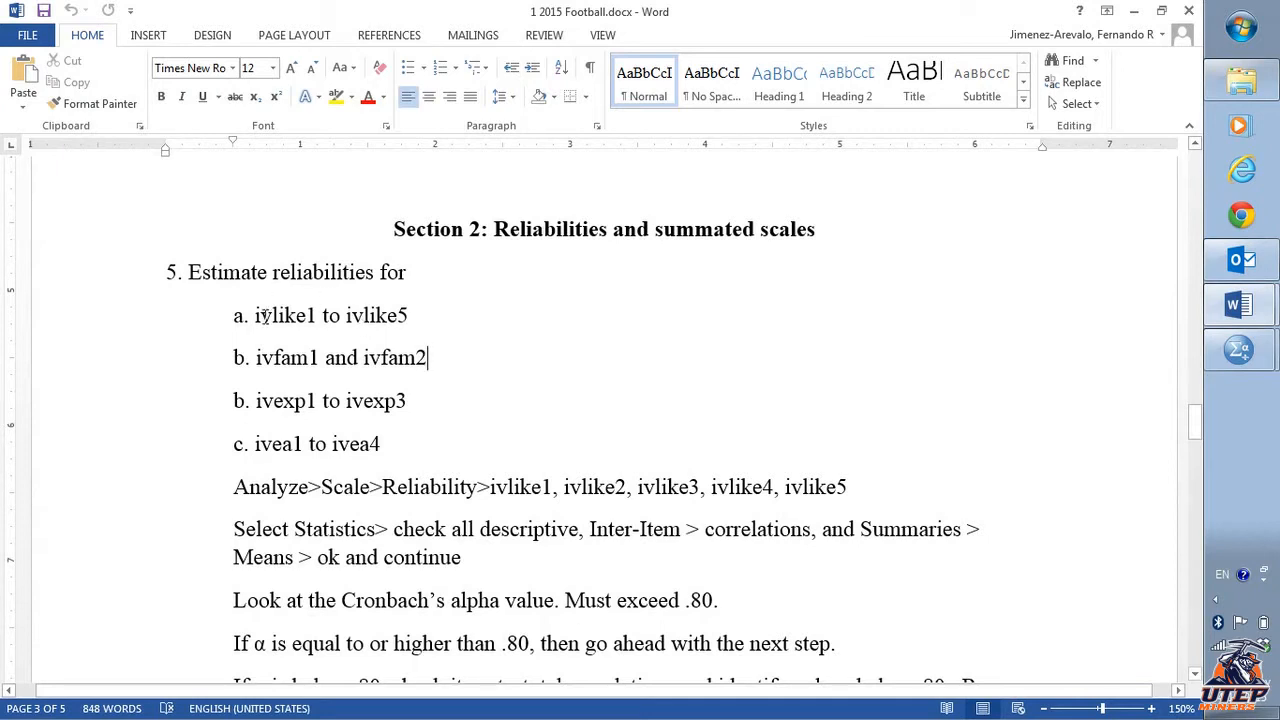
# - Review the reliability instructions for ivlike1 to ivlike5 in the football document and the video outline, then switch to the data editor
pyautogui.moveTo(255, 316); pyautogui.dragTo(392, 322)
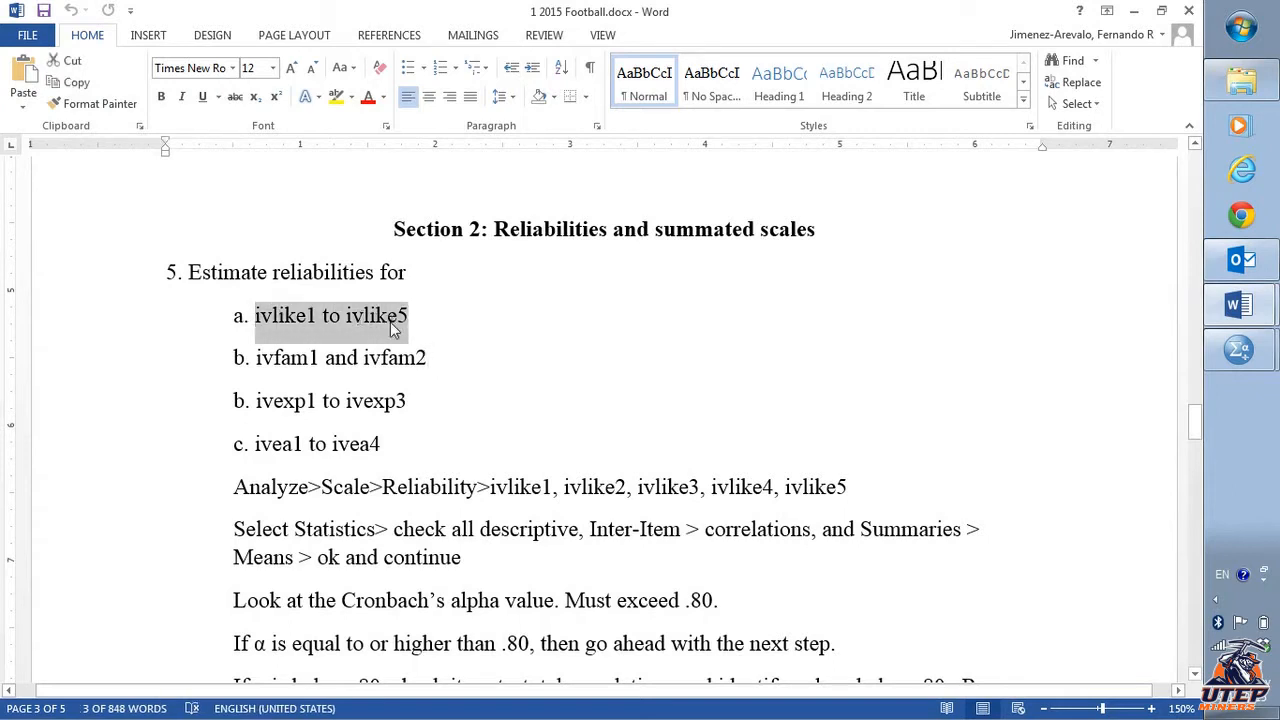
pyautogui.click(538, 352)
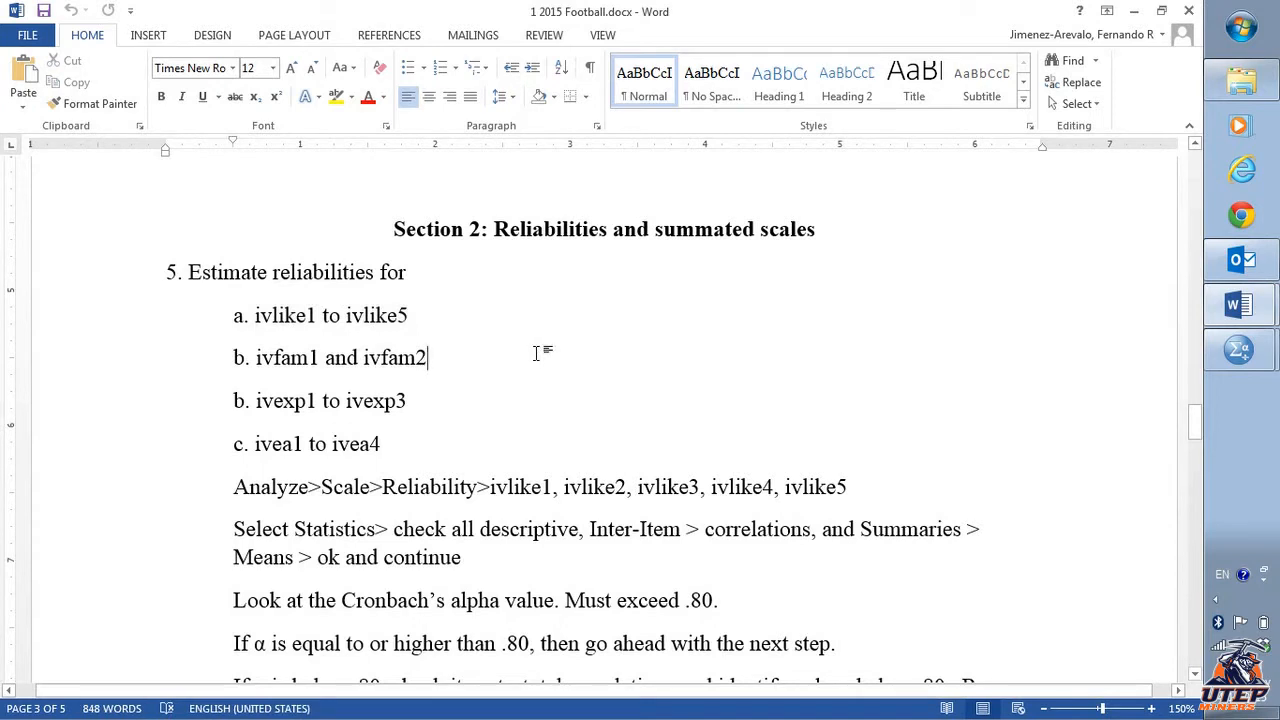
pyautogui.hotkey('alt', 'Tab')
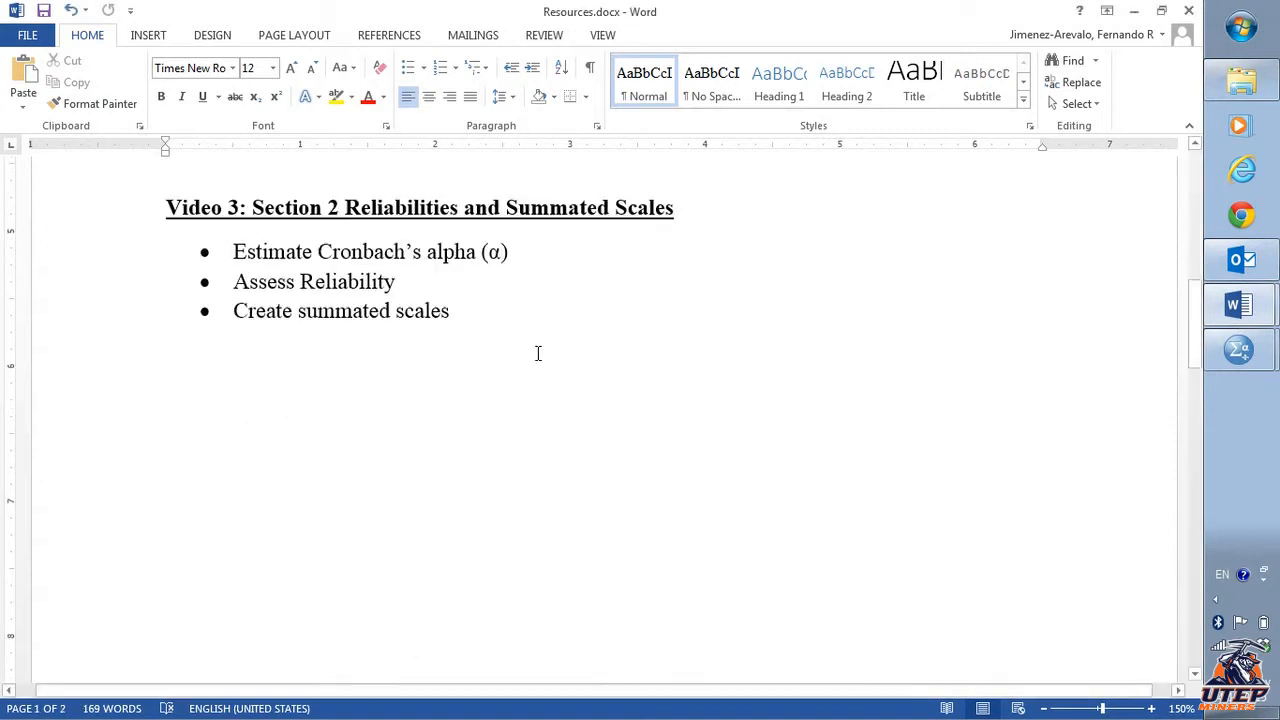
pyautogui.hotkey('alt', 'Tab')
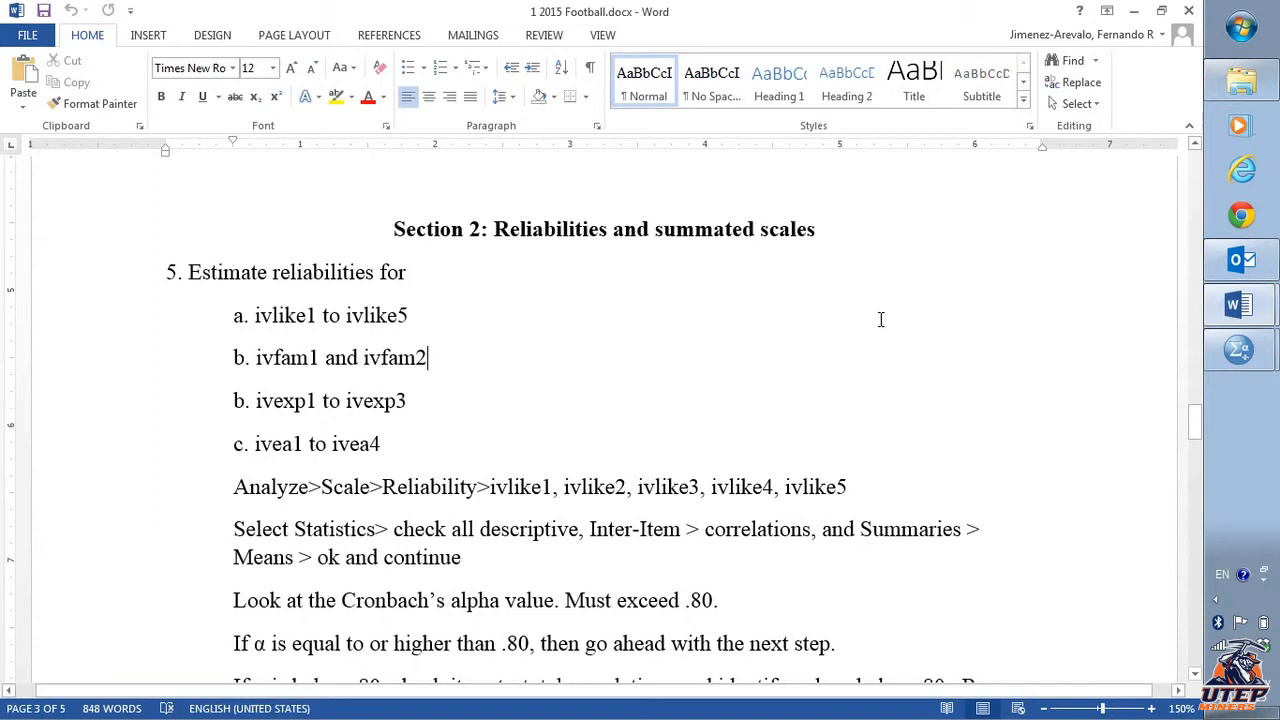
pyautogui.click(1237, 308)
pyautogui.click(1115, 297)
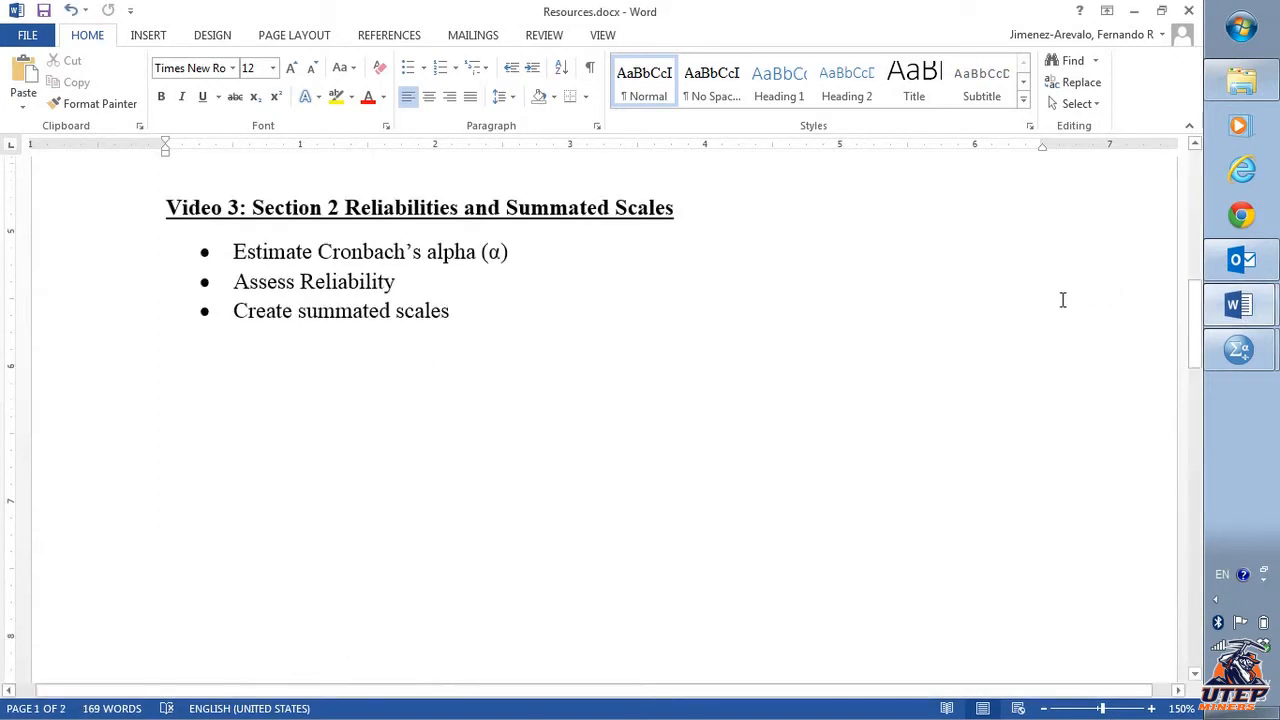
pyautogui.click(1240, 349)
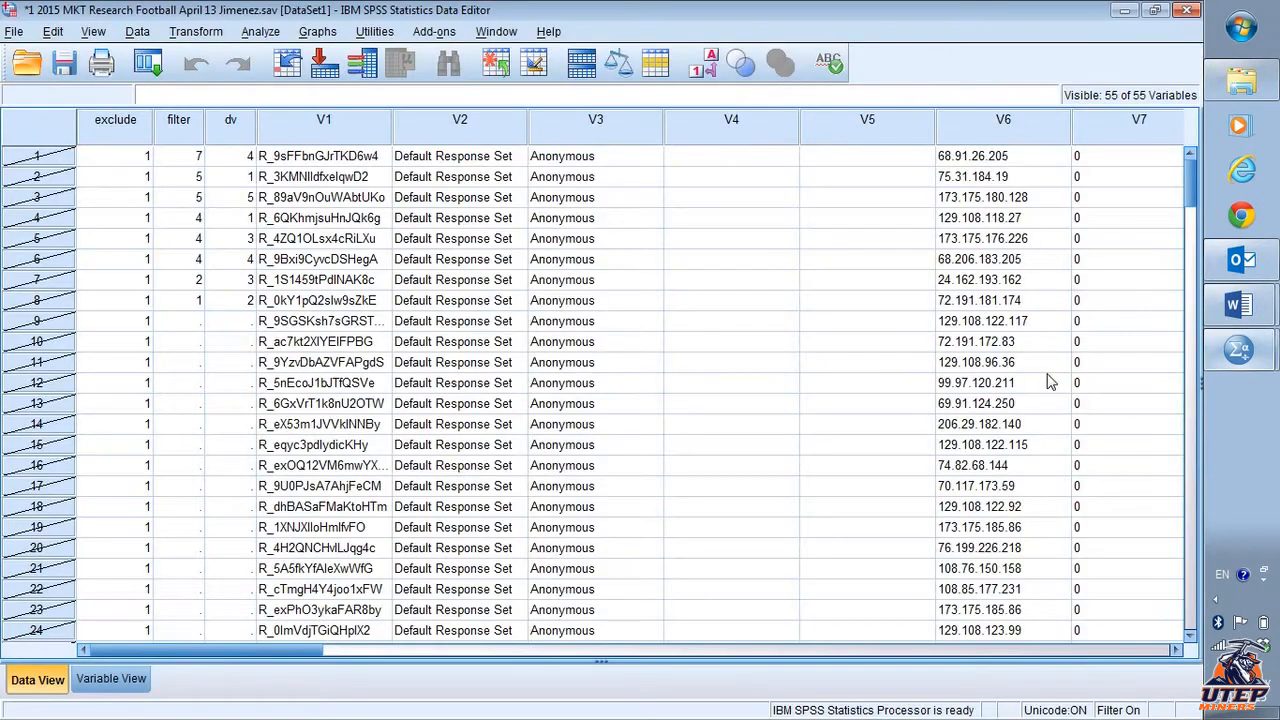
# - Examine the dataset's cases and variable list in the data editor and the earlier frequencies output
pyautogui.scroll(-5, 813, 370)
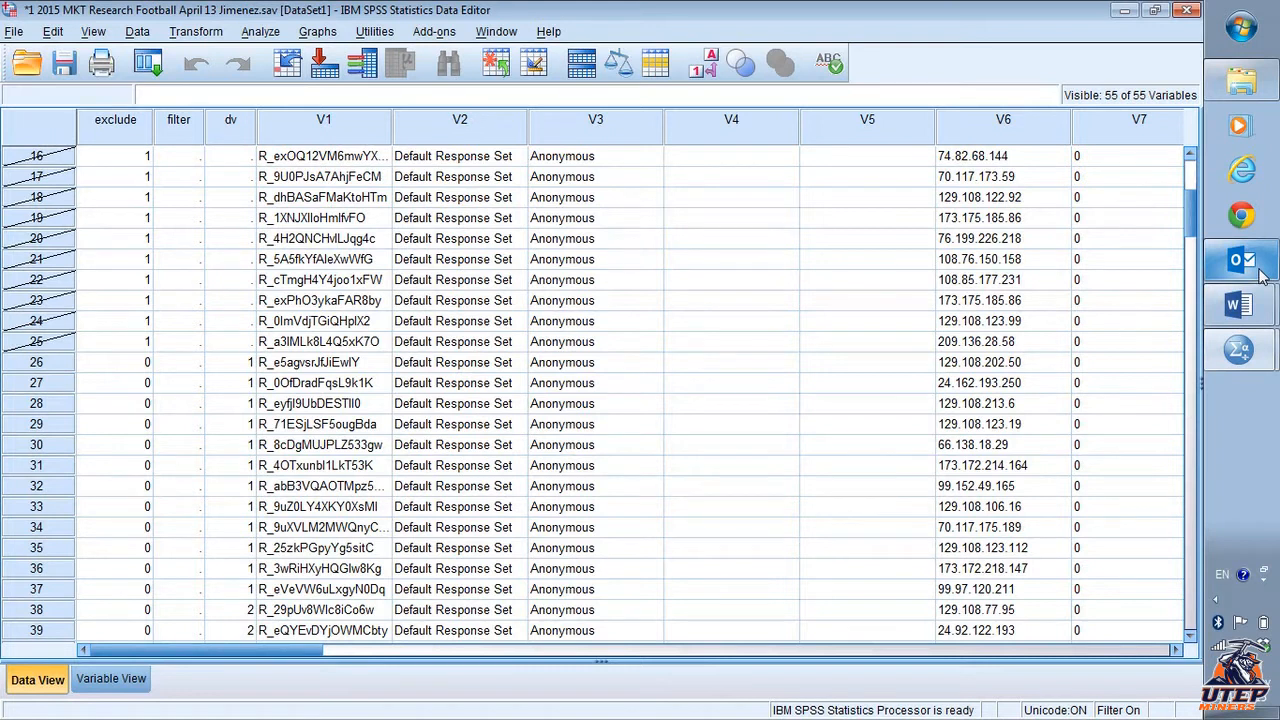
pyautogui.click(126, 684)
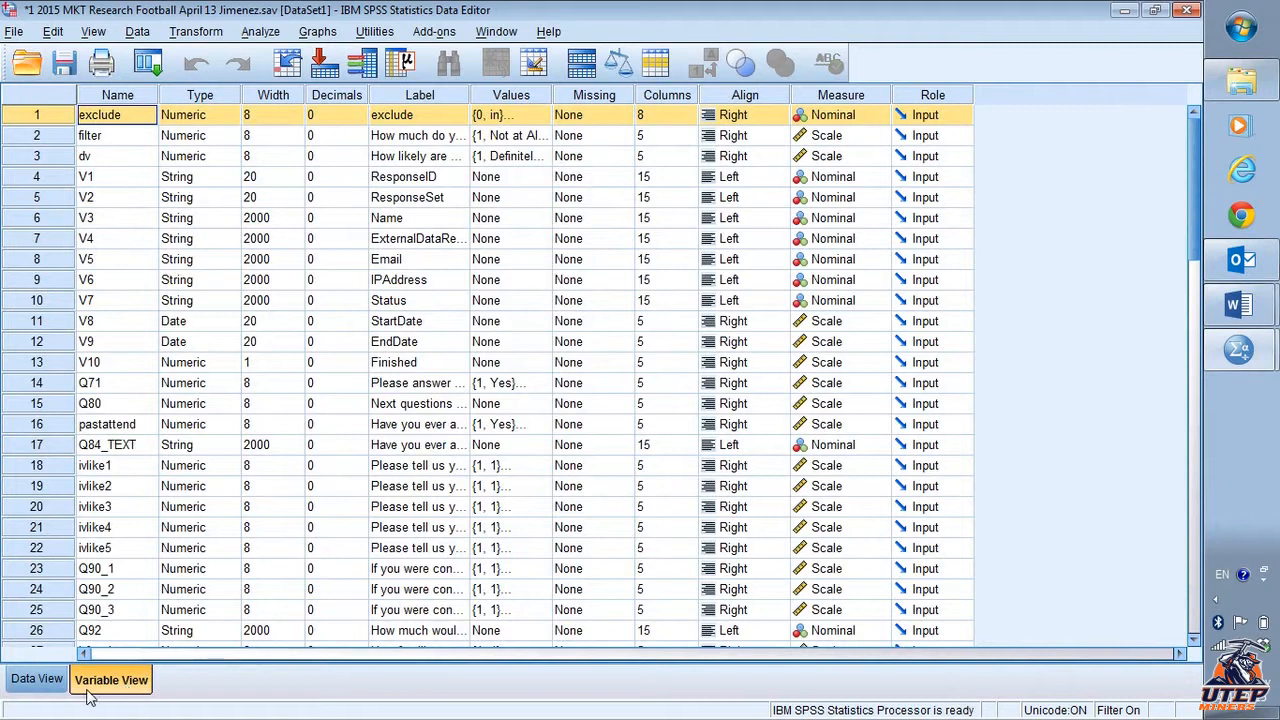
pyautogui.click(50, 688)
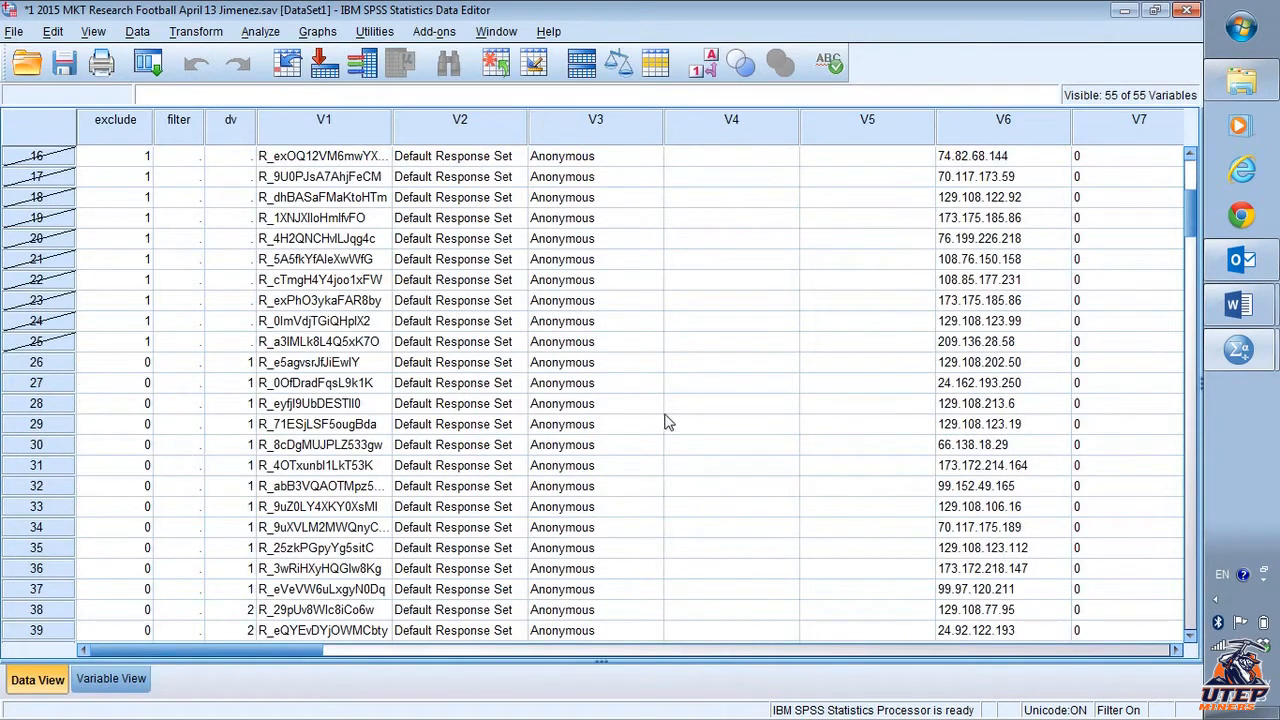
pyautogui.scroll(-2, 700, 405)
pyautogui.scroll(2, 700, 405)
pyautogui.click(1239, 349)
pyautogui.click(1003, 346)
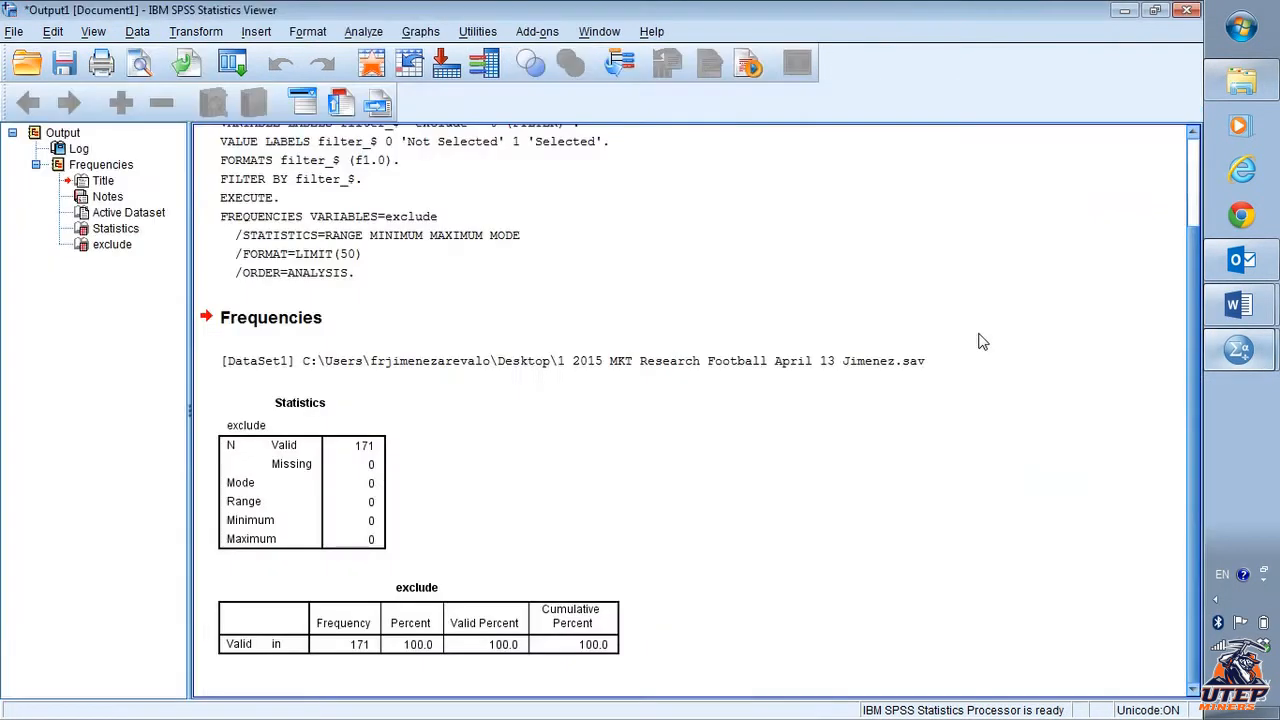
pyautogui.click(1236, 358)
pyautogui.click(1110, 372)
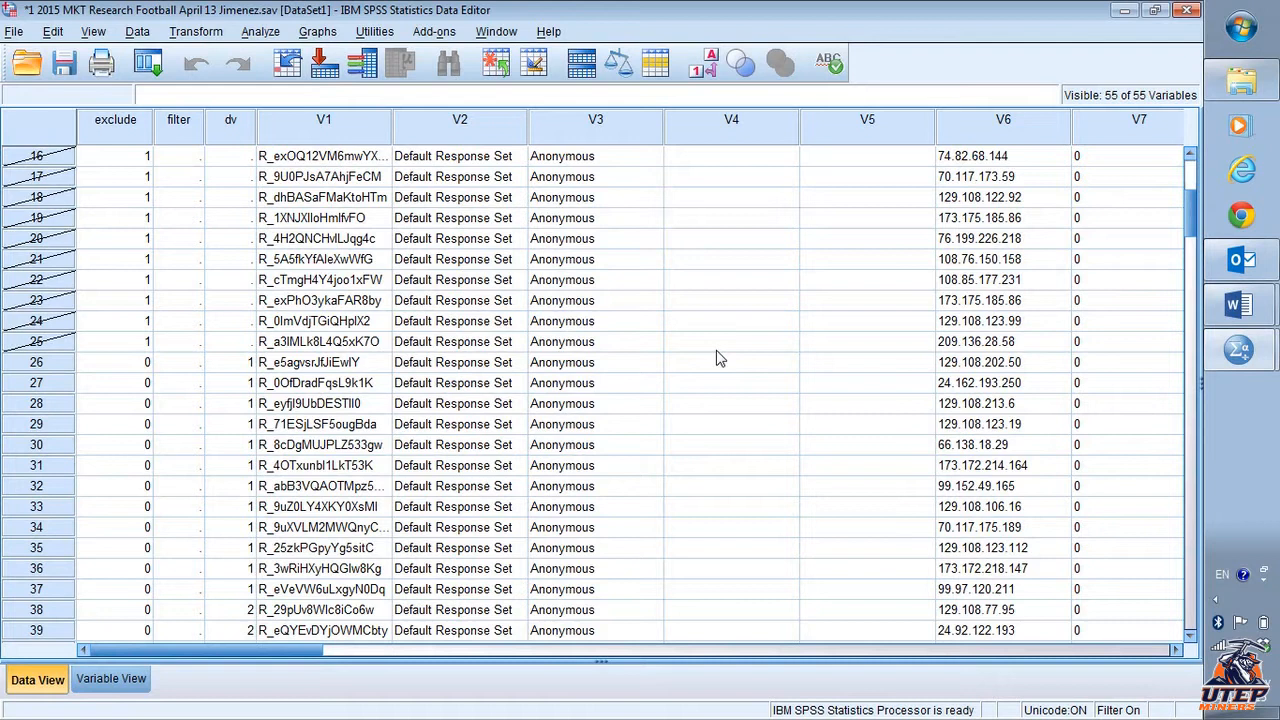
pyautogui.click(111, 679)
pyautogui.scroll(-3, 484, 482)
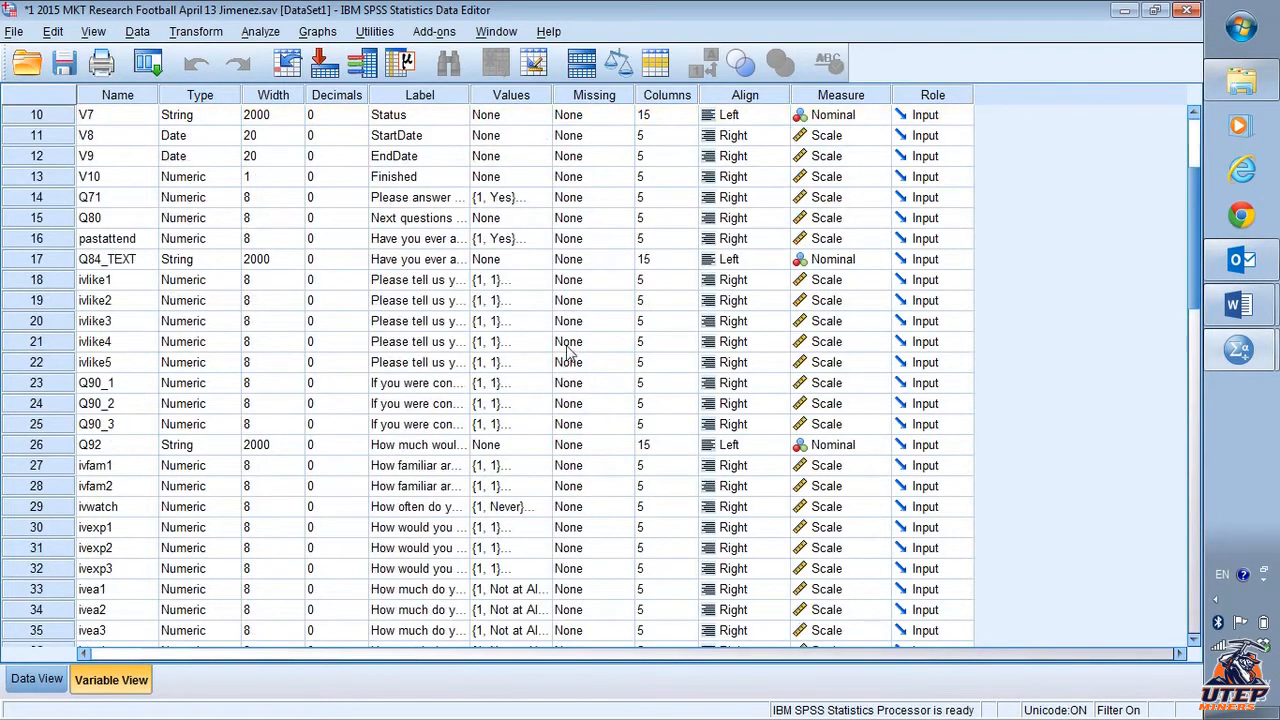
# - Widen the Values column in the variable list
pyautogui.click(520, 280)
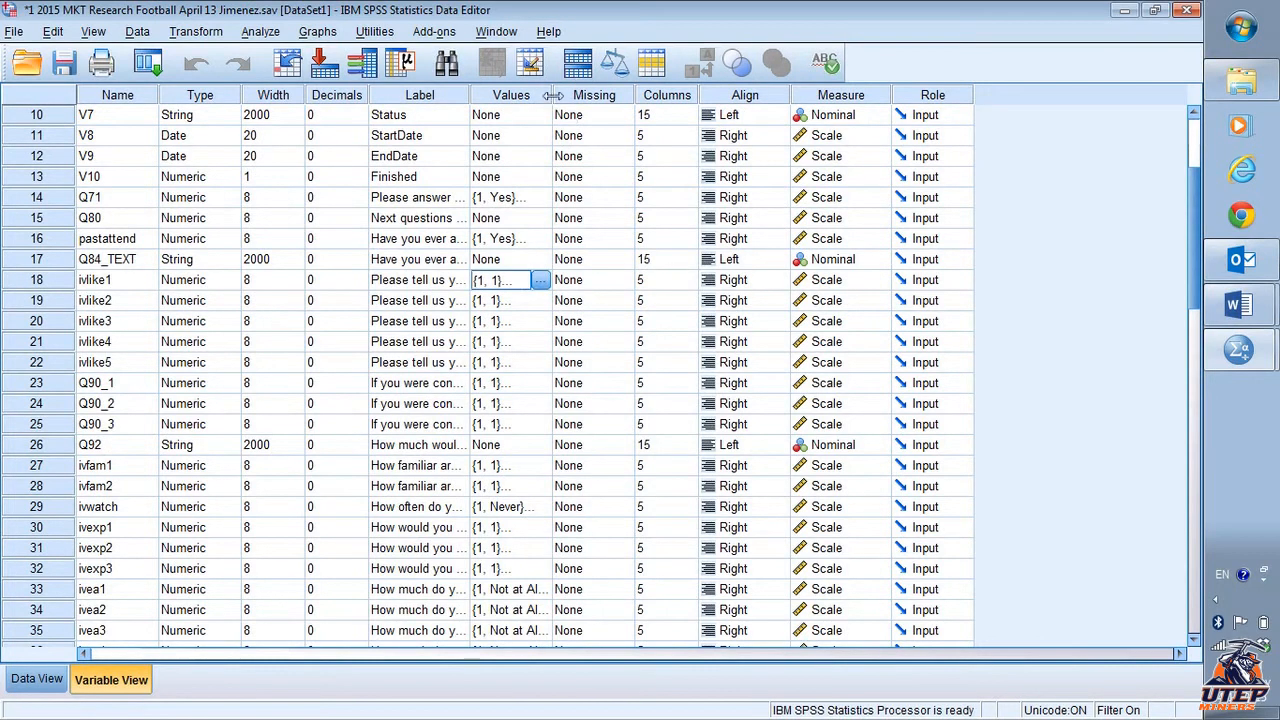
pyautogui.moveTo(552, 95); pyautogui.dragTo(826, 150)
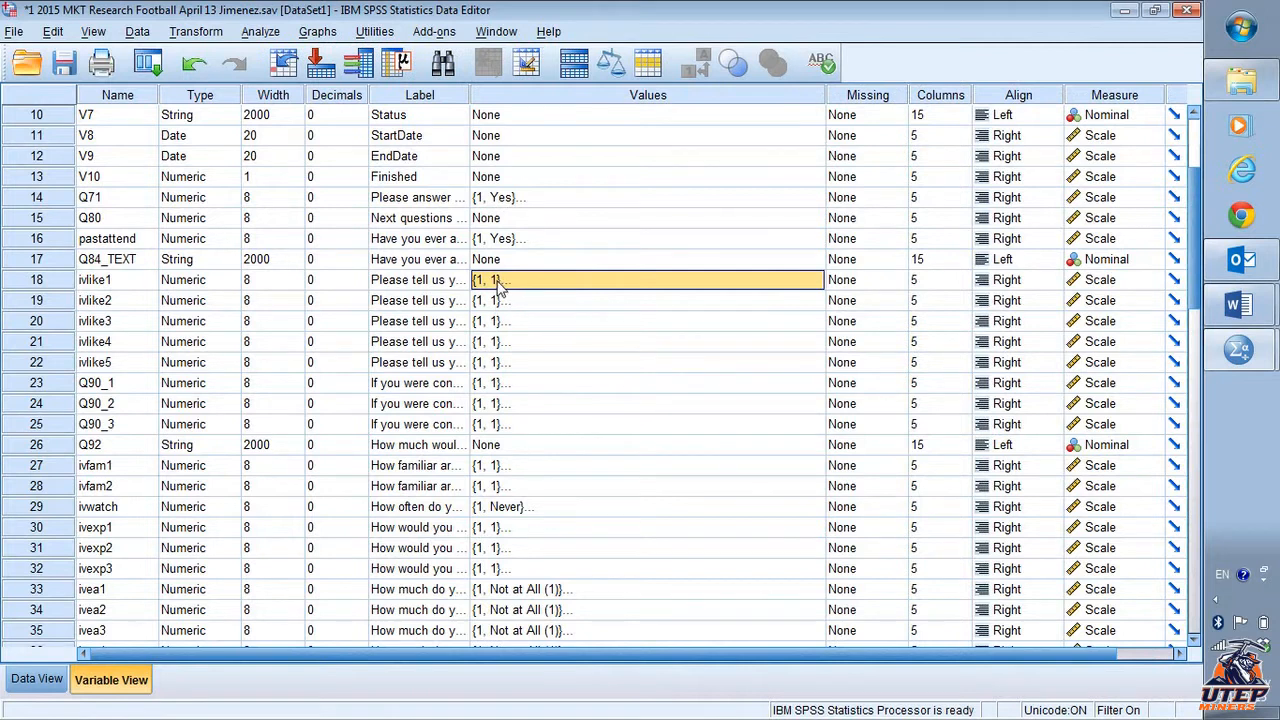
# - Open Reliability Analysis and set the variable list to display variable names
pyautogui.click(260, 33)
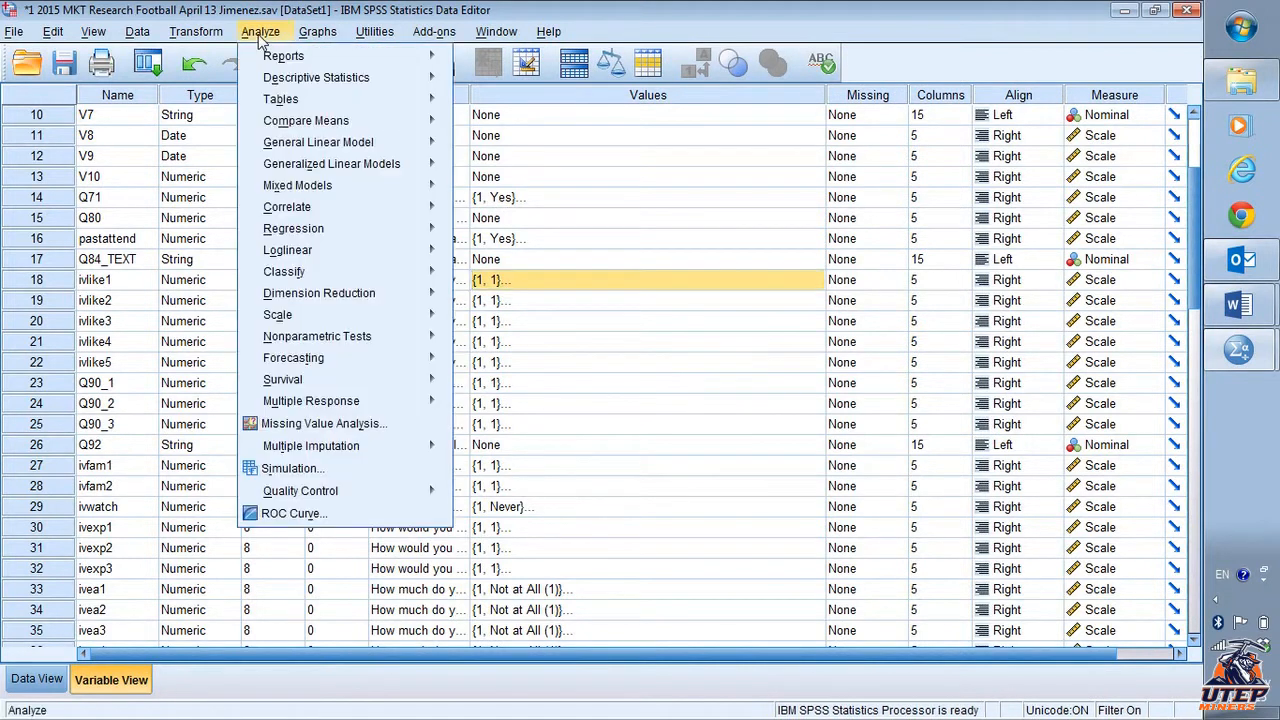
pyautogui.moveTo(323, 316)
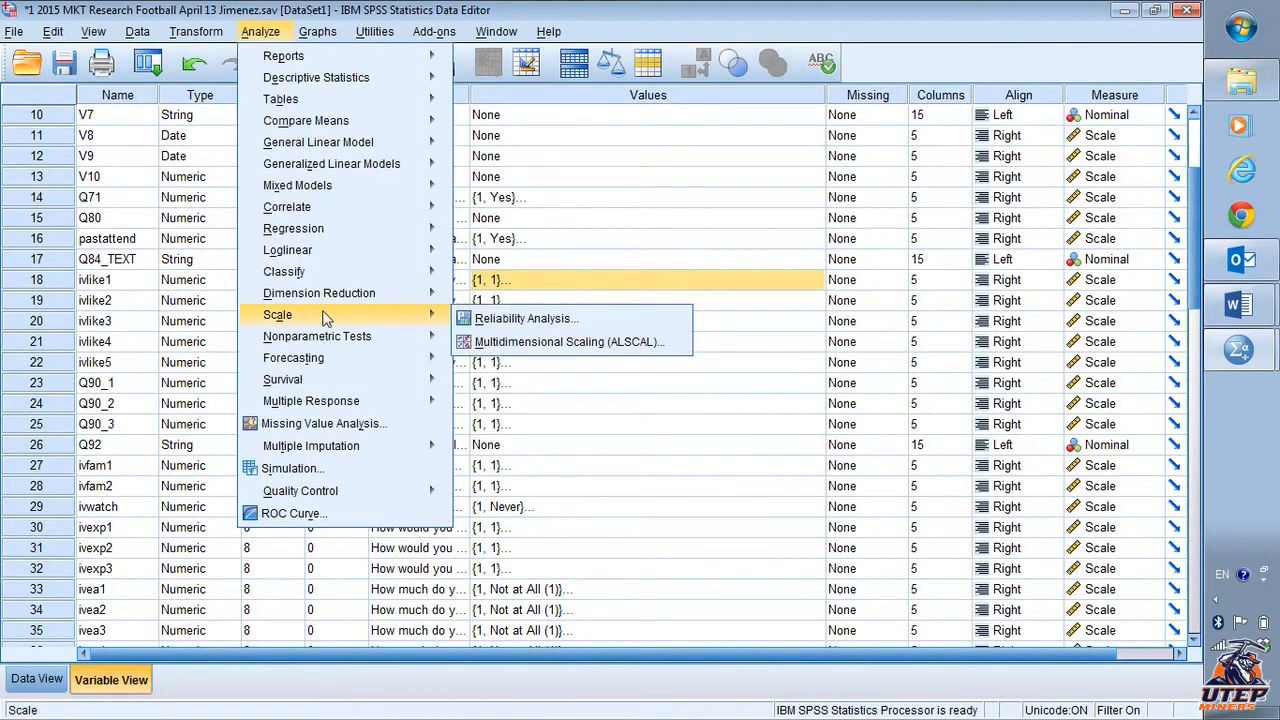
pyautogui.click(528, 320)
pyautogui.rightClick(447, 322)
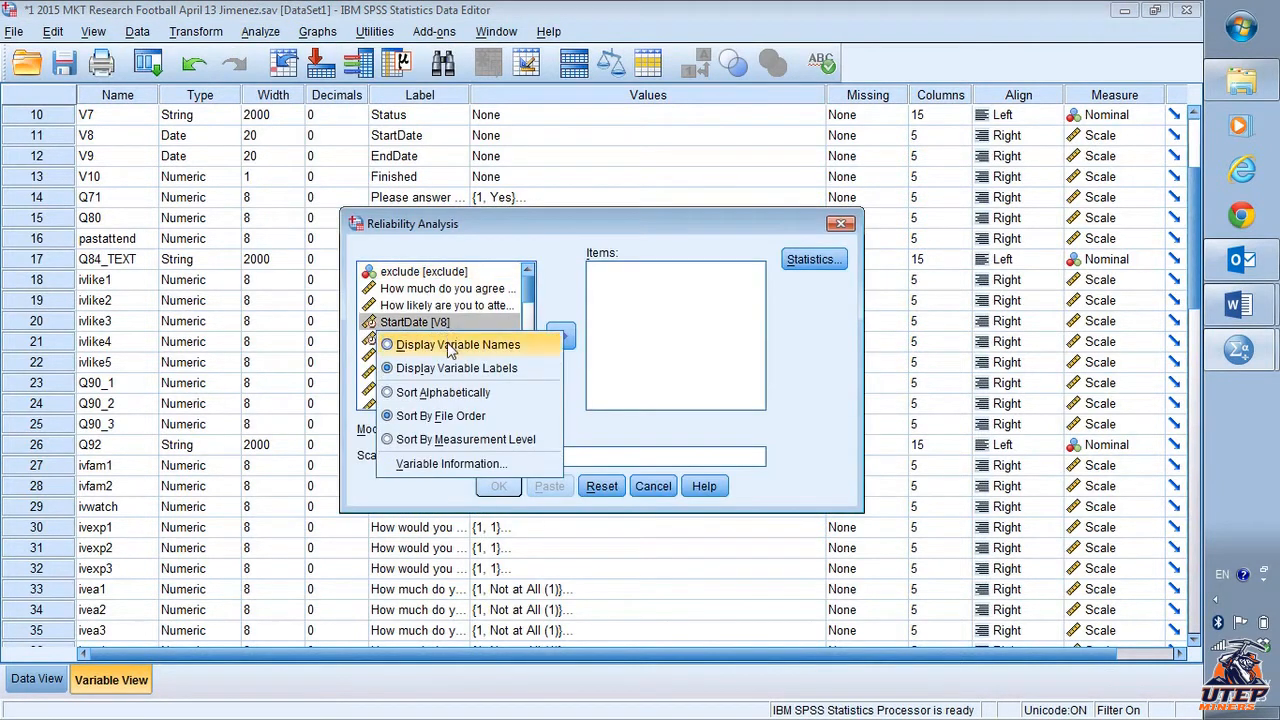
pyautogui.click(447, 340)
# - Add ivlike1 through ivlike5 to the Items list
pyautogui.scroll(-2, 447, 344)
pyautogui.click(447, 322)
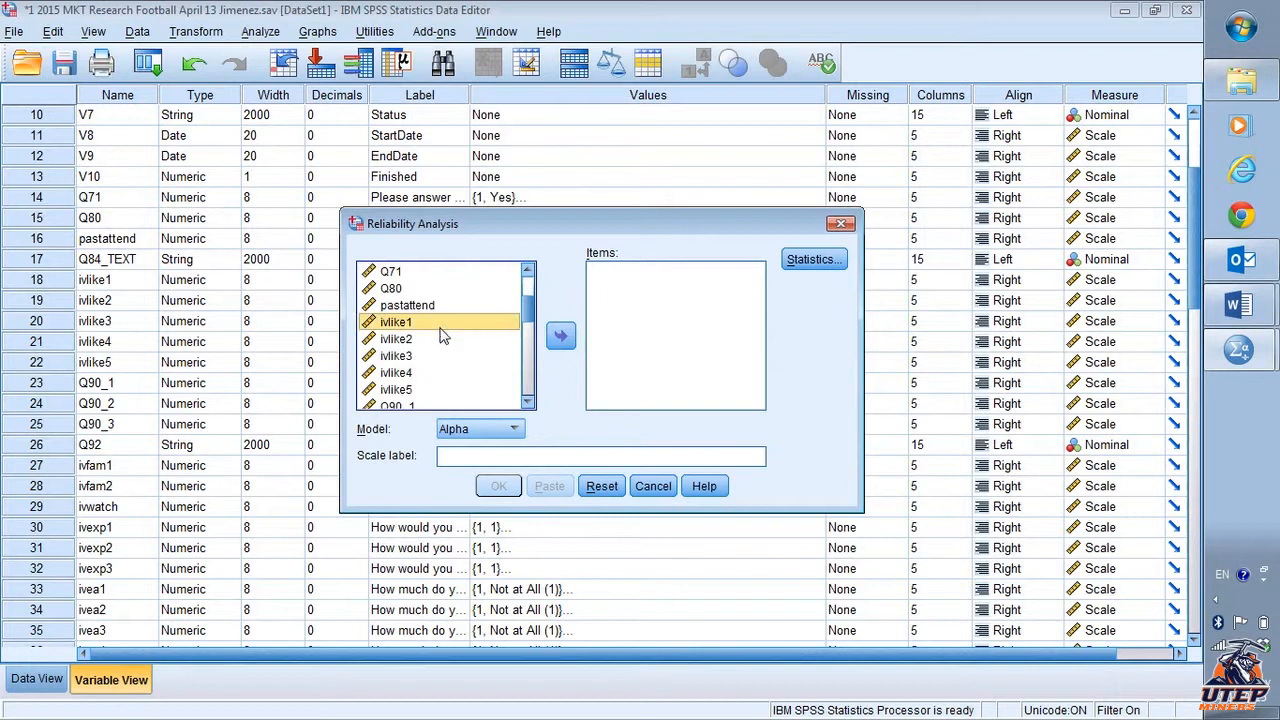
pyautogui.scroll(-1, 445, 330)
pyautogui.keyDown('shift'); pyautogui.click(440, 340); pyautogui.keyUp('shift')
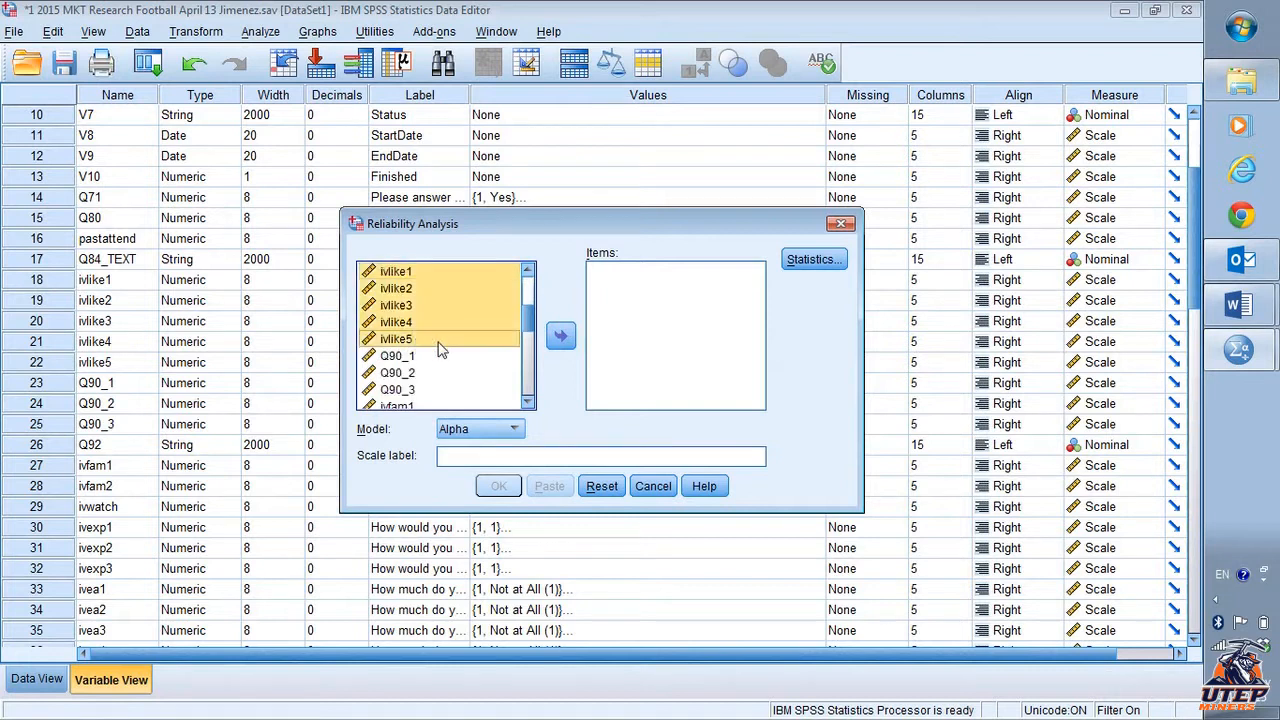
pyautogui.click(562, 338)
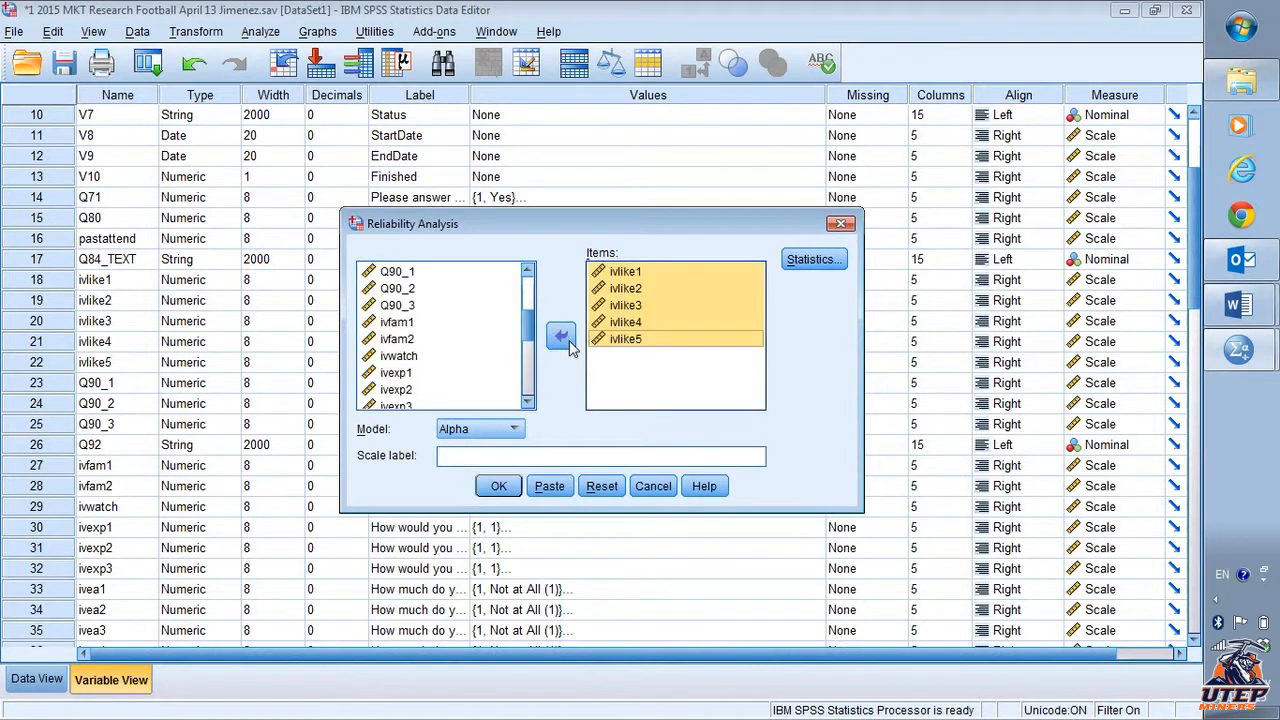
# - Request Item, Scale, Scale if item deleted, inter-item Correlations and summary Means statistics, then run the reliability analysis
pyautogui.click(812, 262)
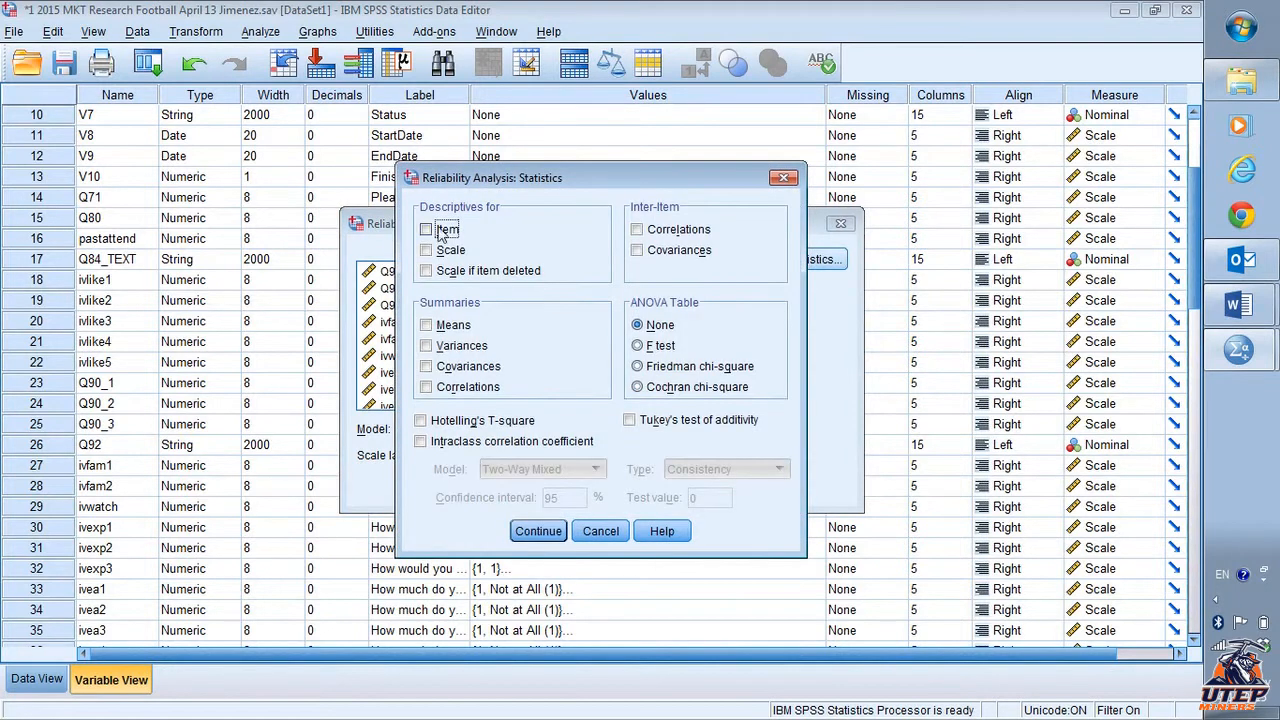
pyautogui.click(426, 229)
pyautogui.click(426, 250)
pyautogui.click(427, 270)
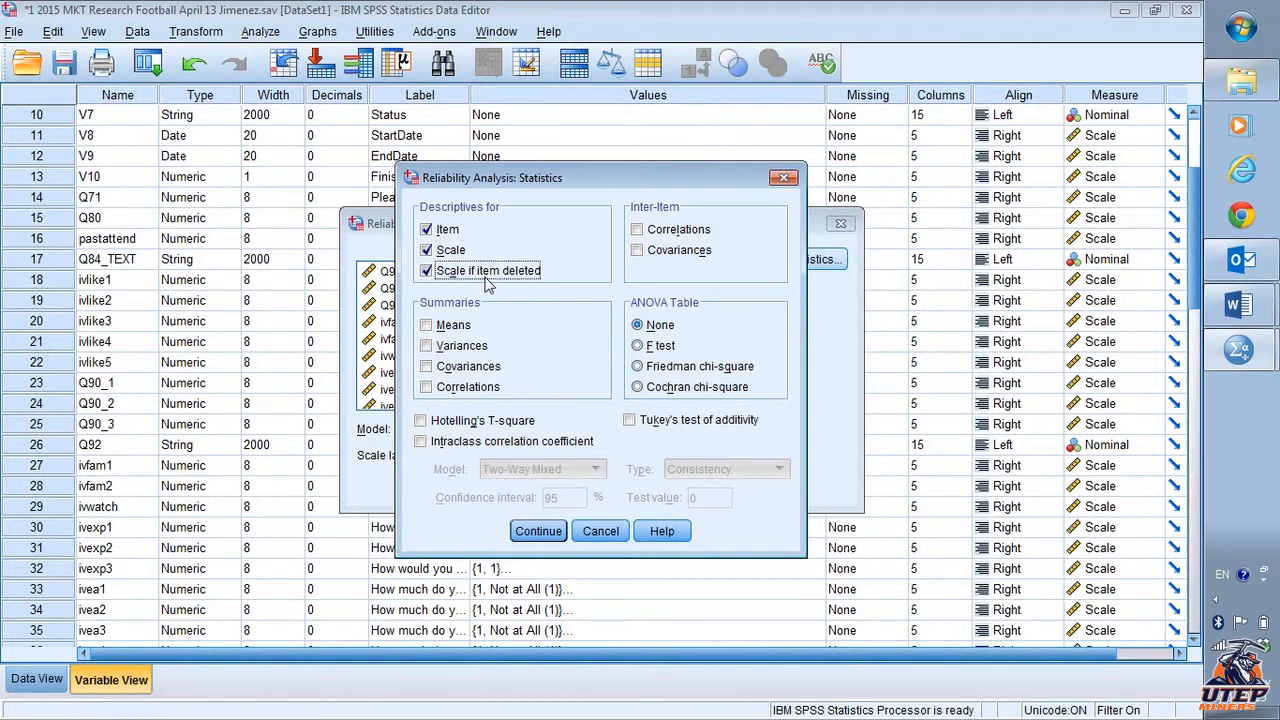
pyautogui.click(632, 232)
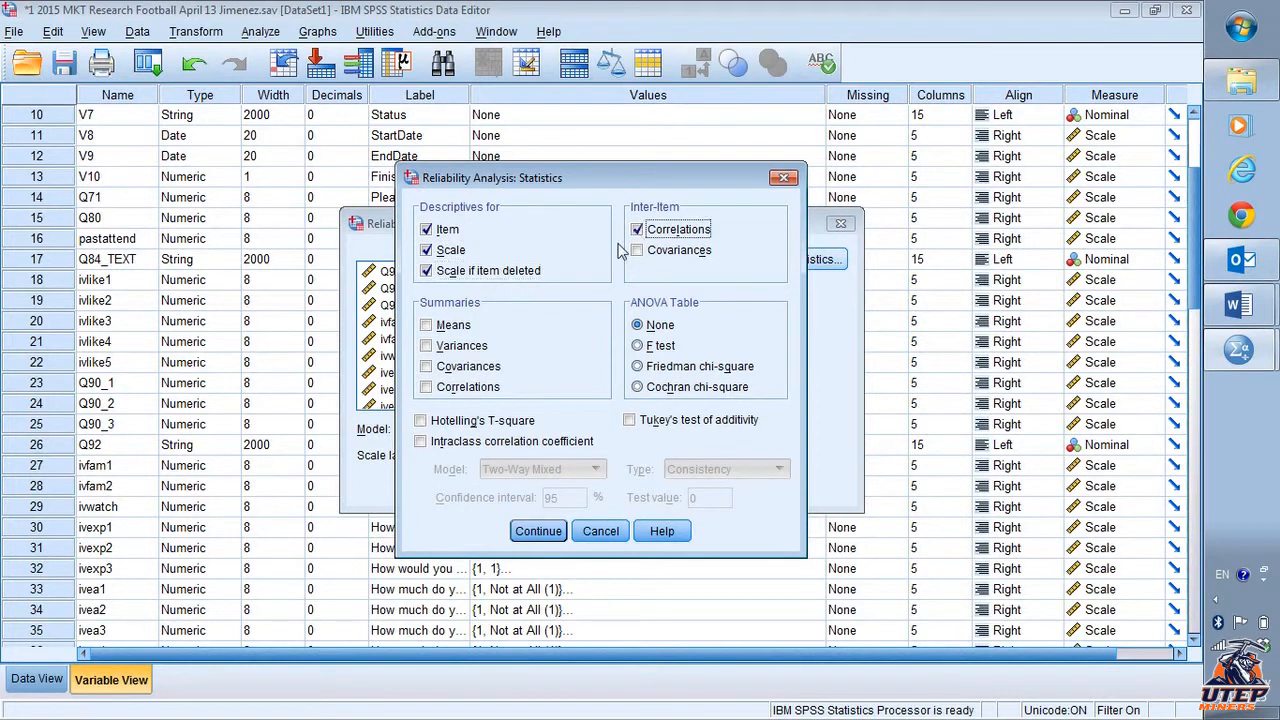
pyautogui.click(427, 326)
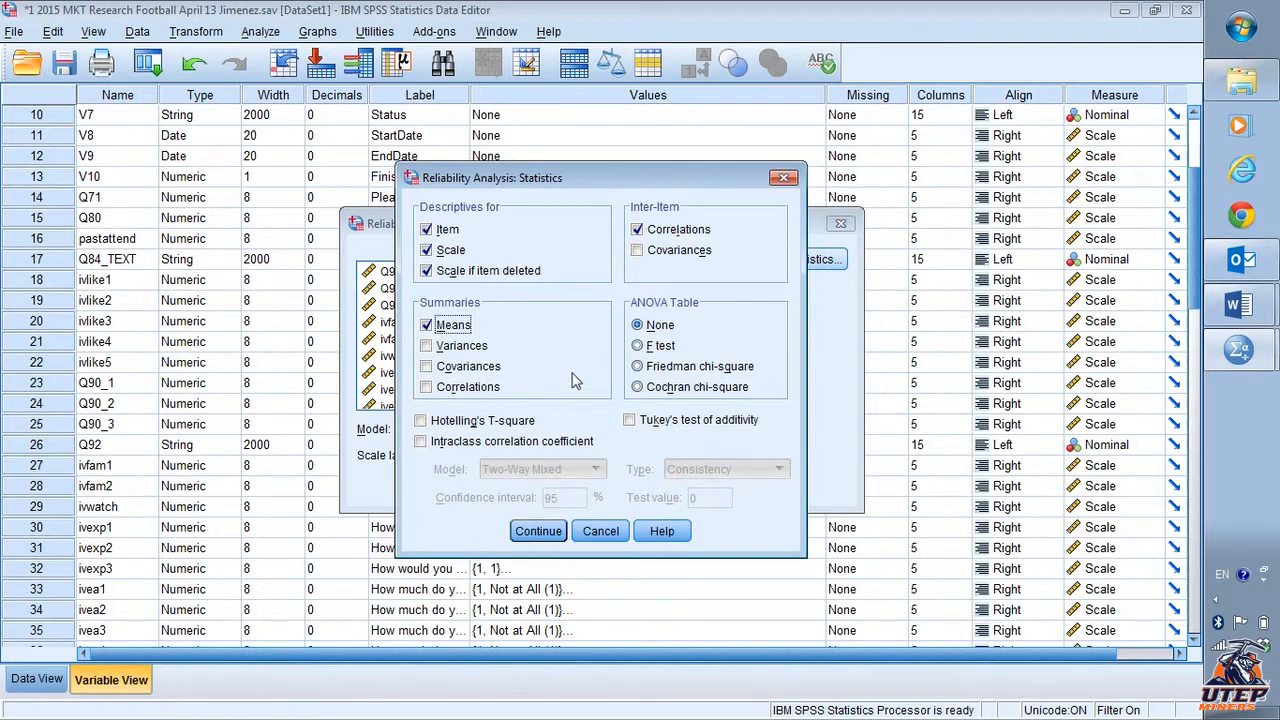
pyautogui.click(549, 533)
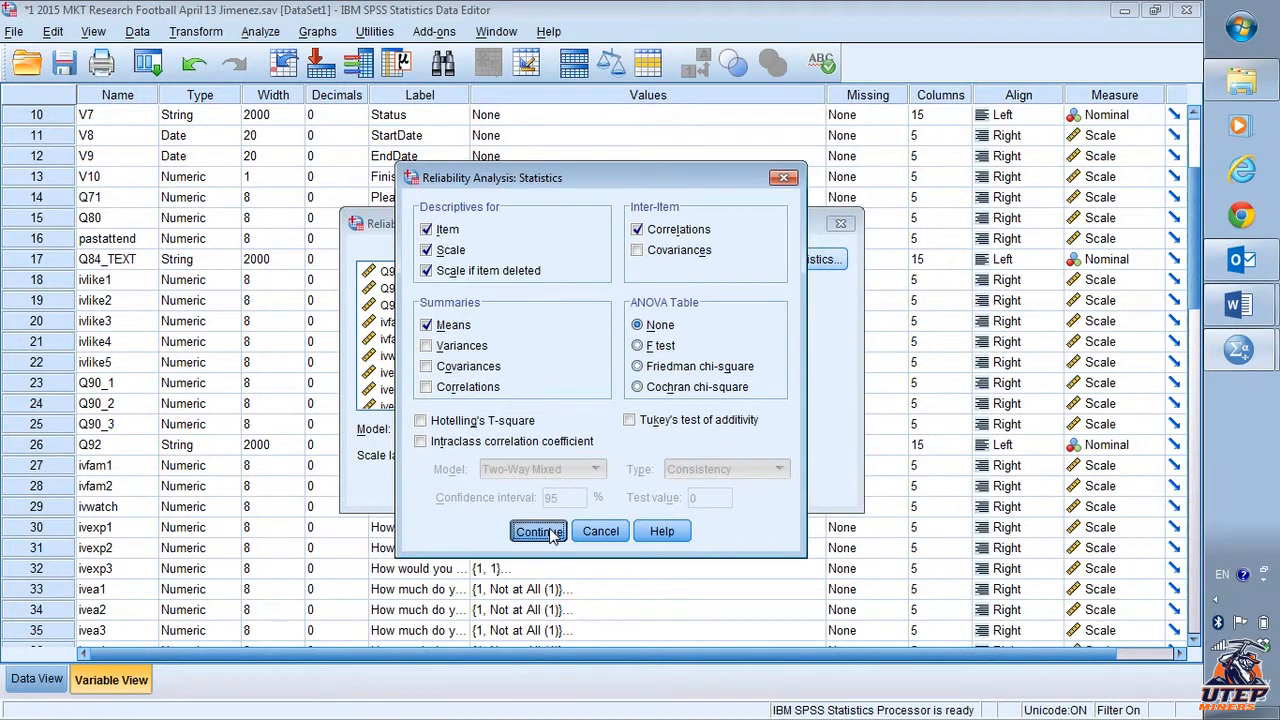
pyautogui.click(551, 533)
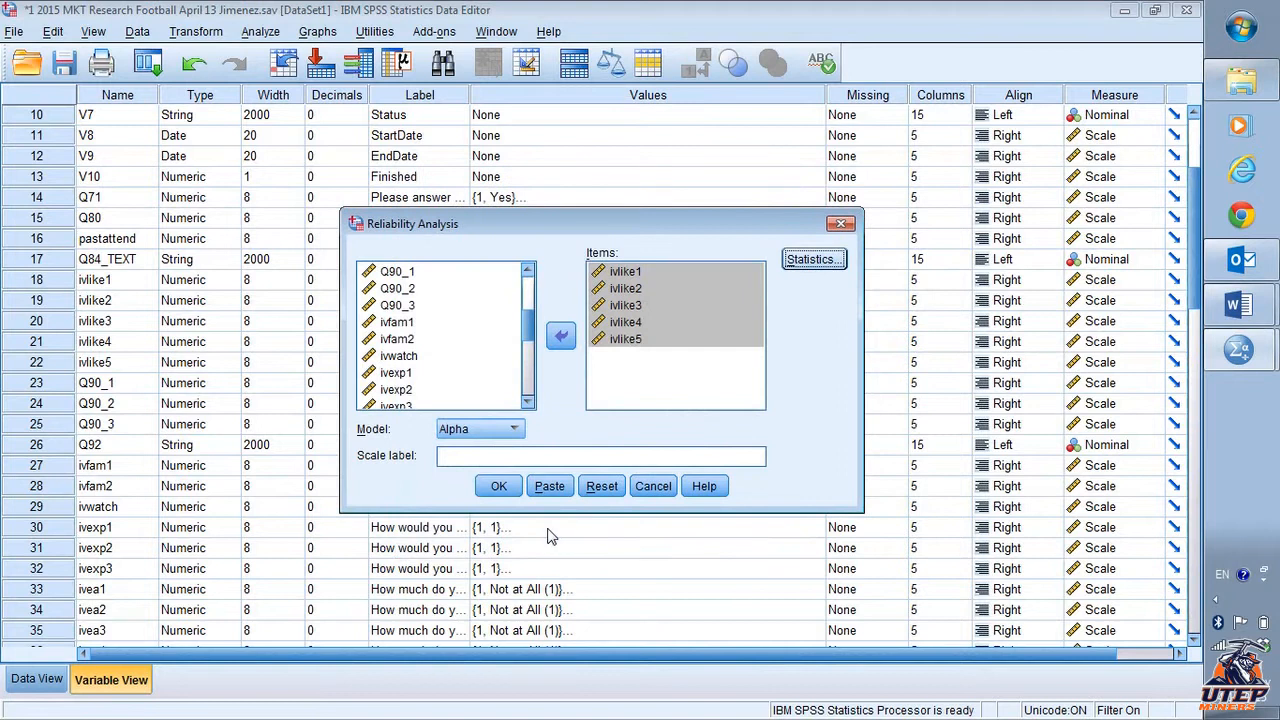
pyautogui.click(498, 487)
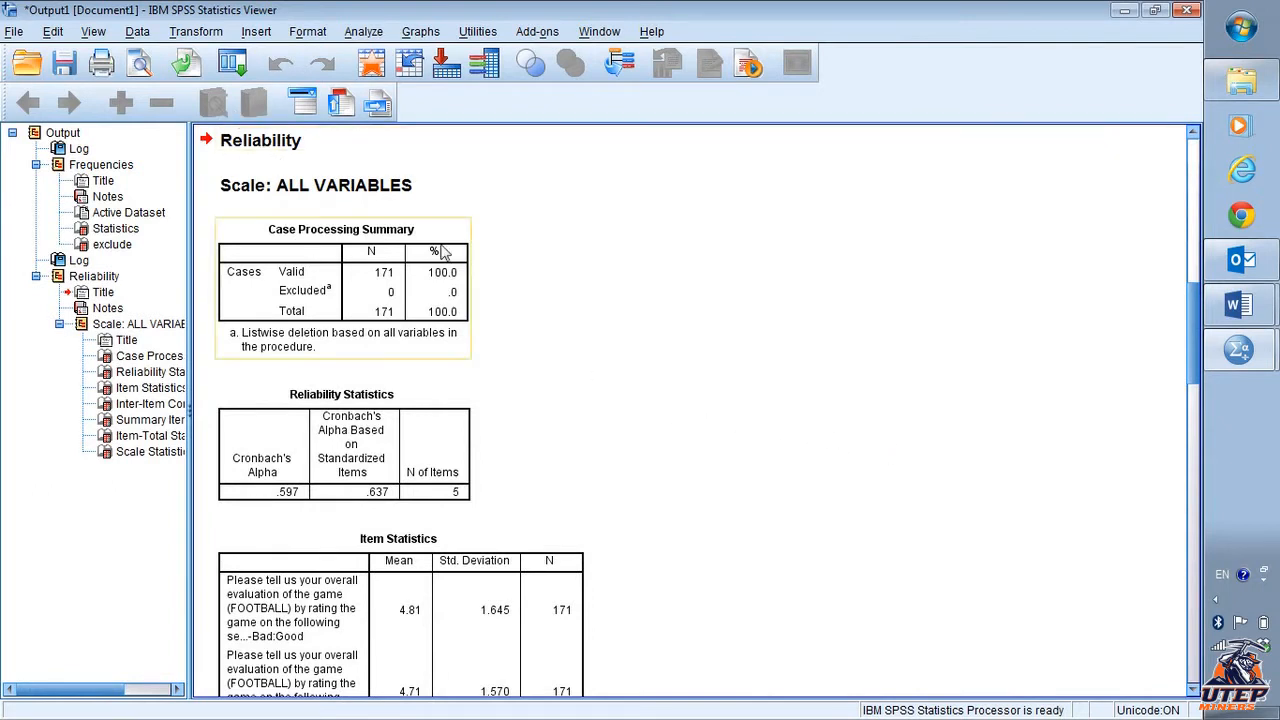
# - Examine the Reliability Statistics, Item Statistics and Inter-Item Correlation Matrix tables in the output
pyautogui.scroll(-3, 572, 286)
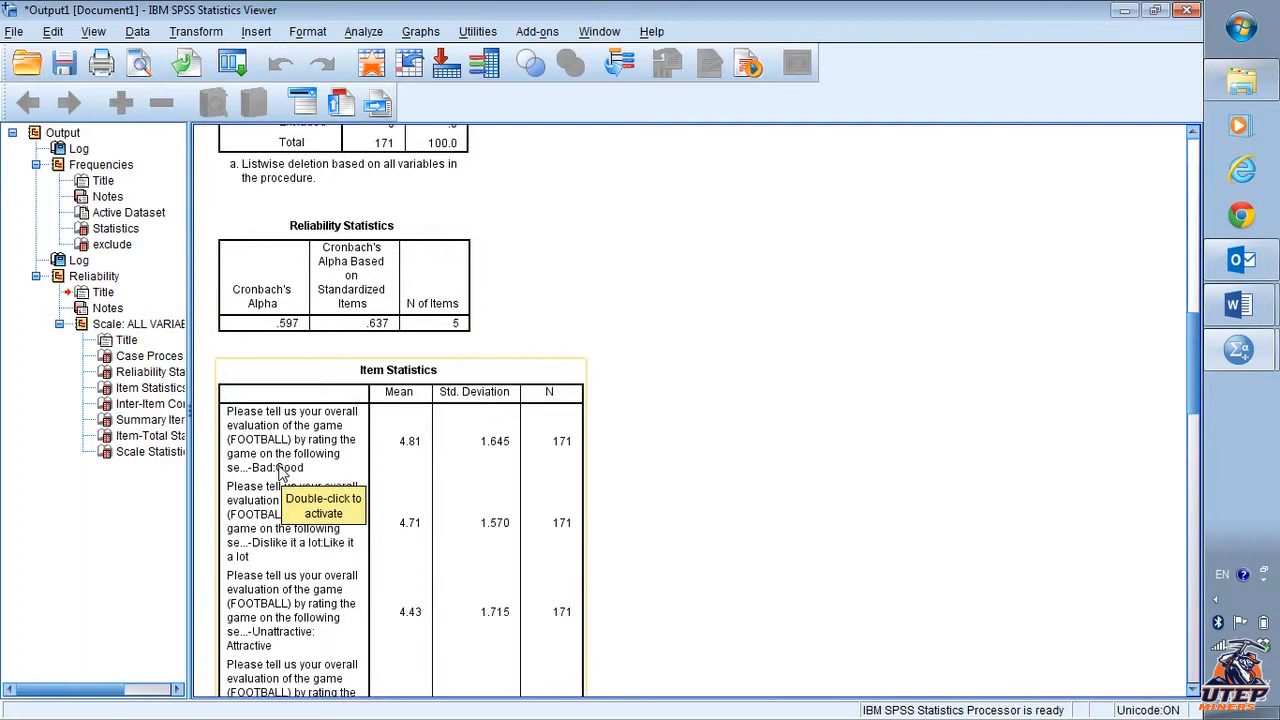
pyautogui.scroll(-2, 280, 475)
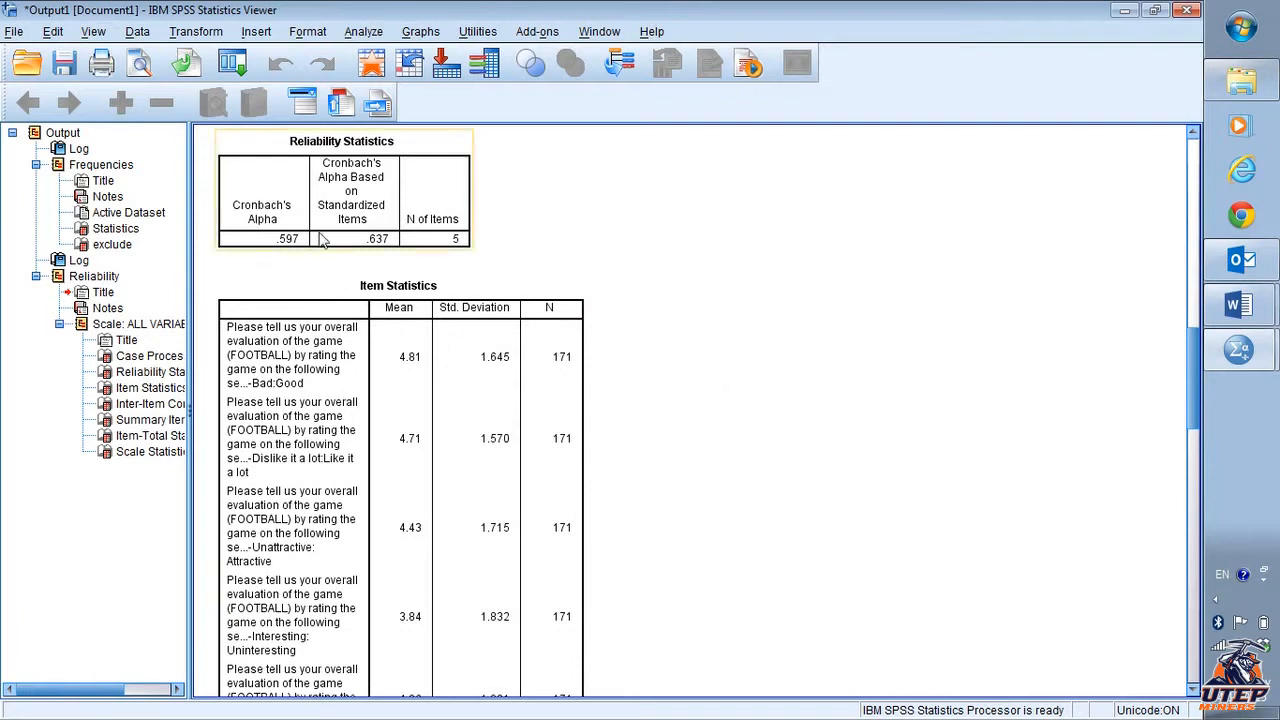
pyautogui.scroll(1, 322, 240)
pyautogui.click(308, 288)
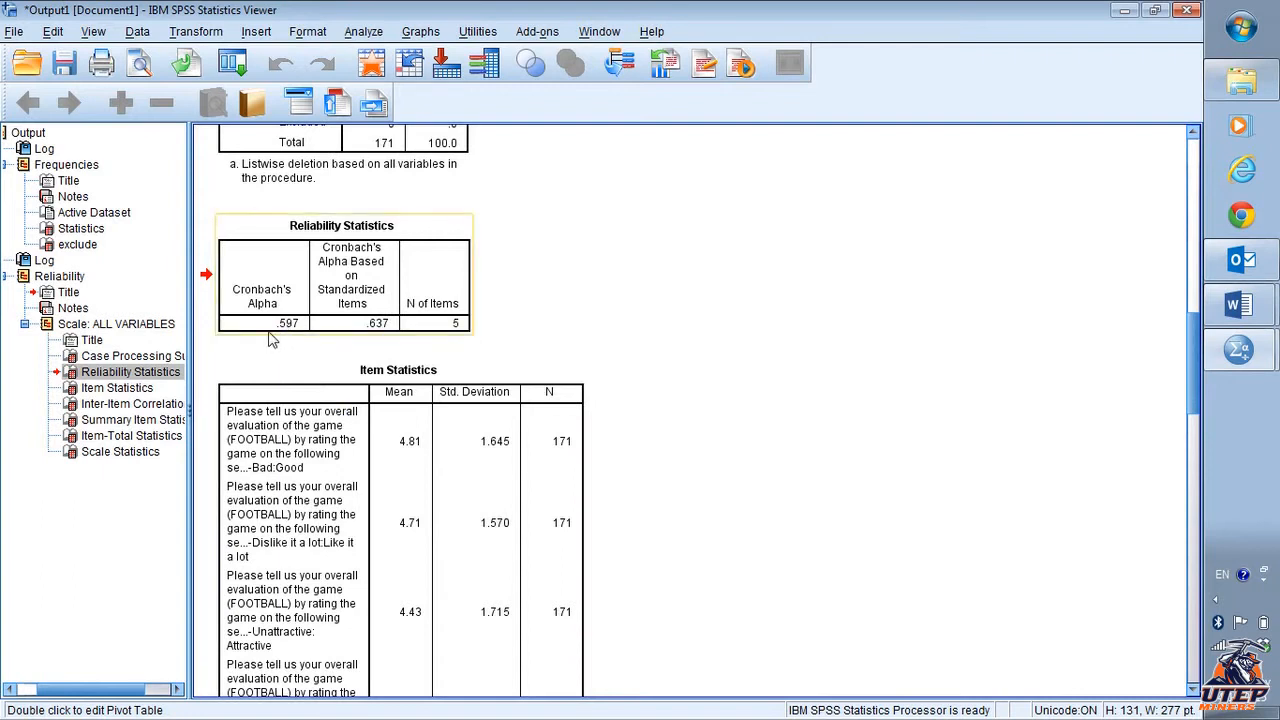
pyautogui.click(300, 345)
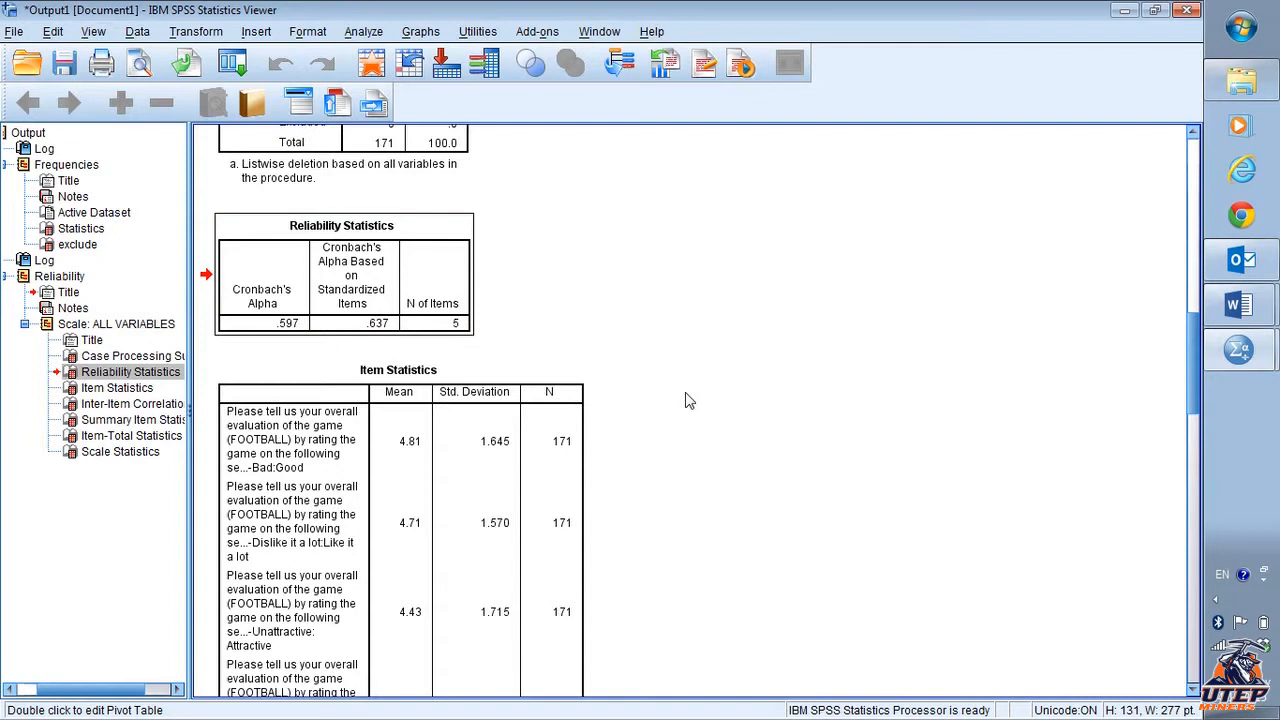
pyautogui.scroll(-5, 688, 400)
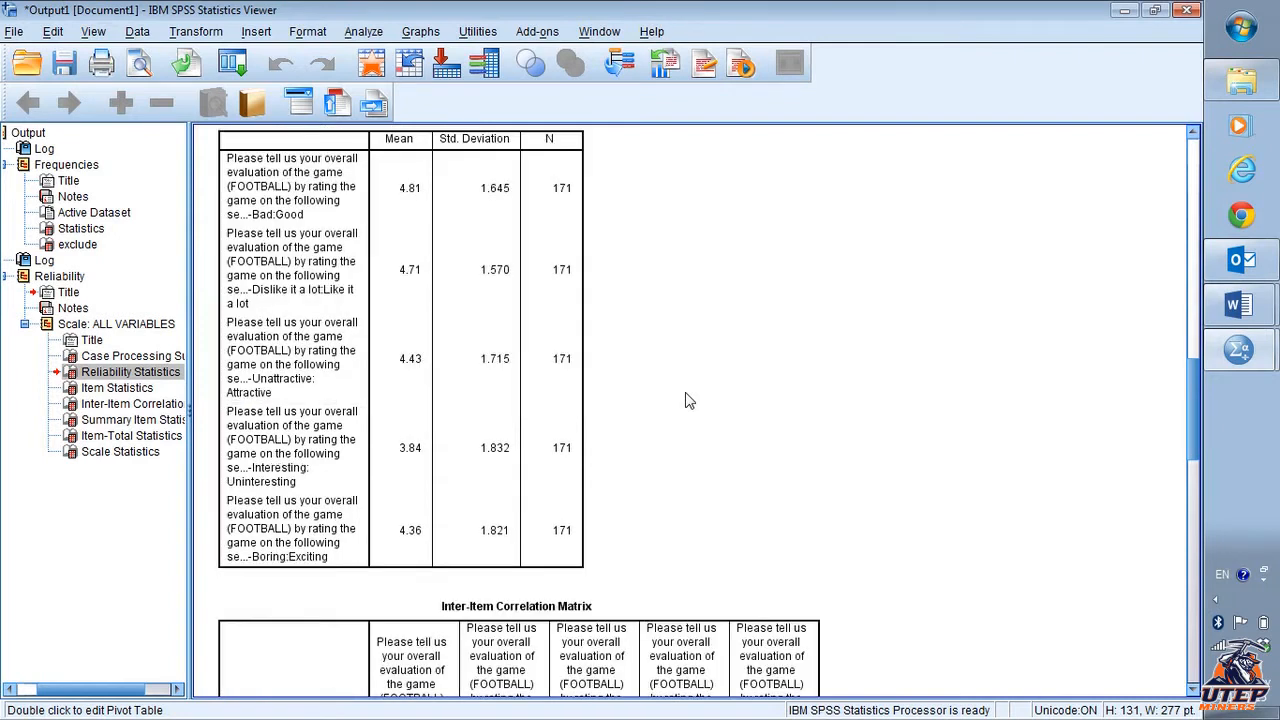
pyautogui.scroll(3, 688, 400)
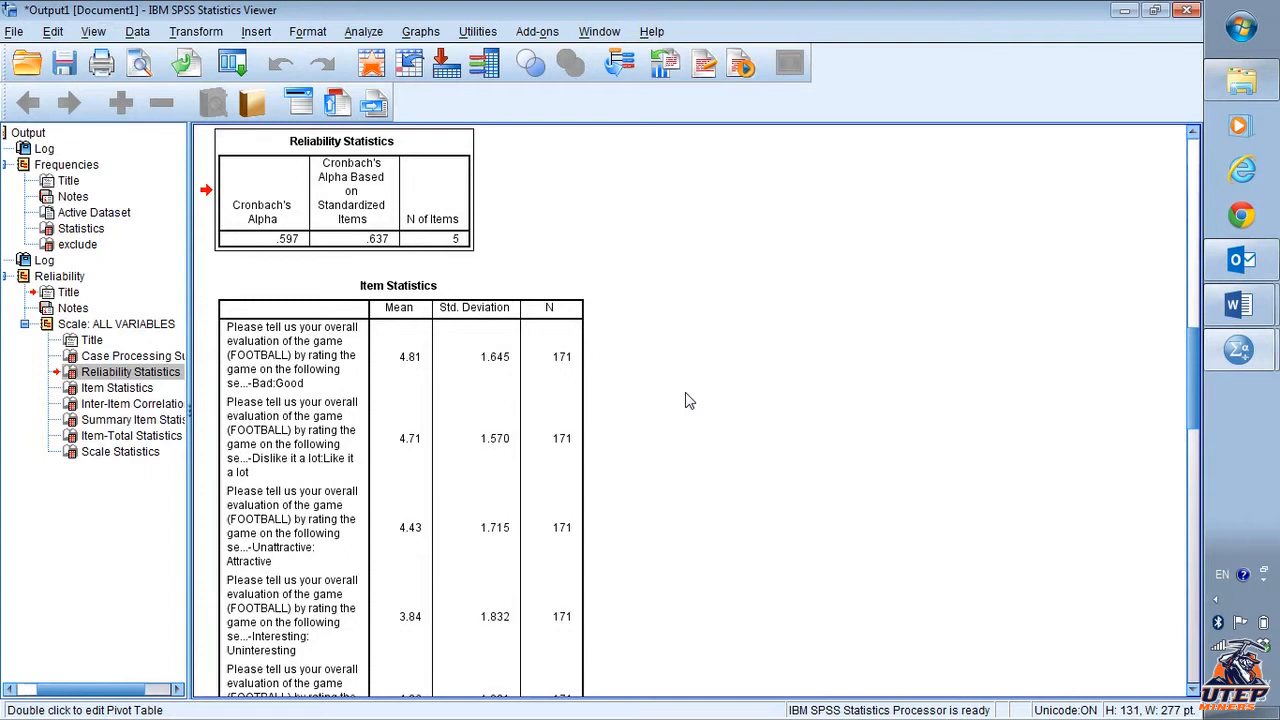
pyautogui.scroll(-3, 686, 400)
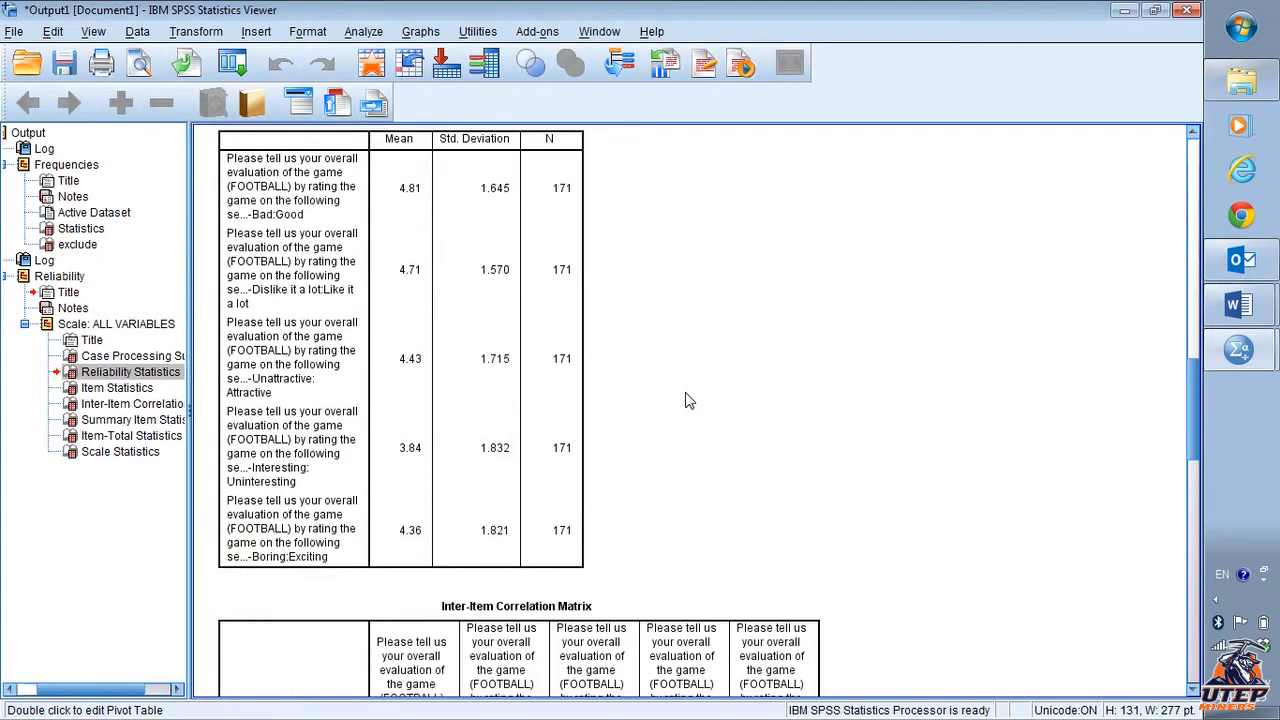
pyautogui.scroll(-6, 686, 400)
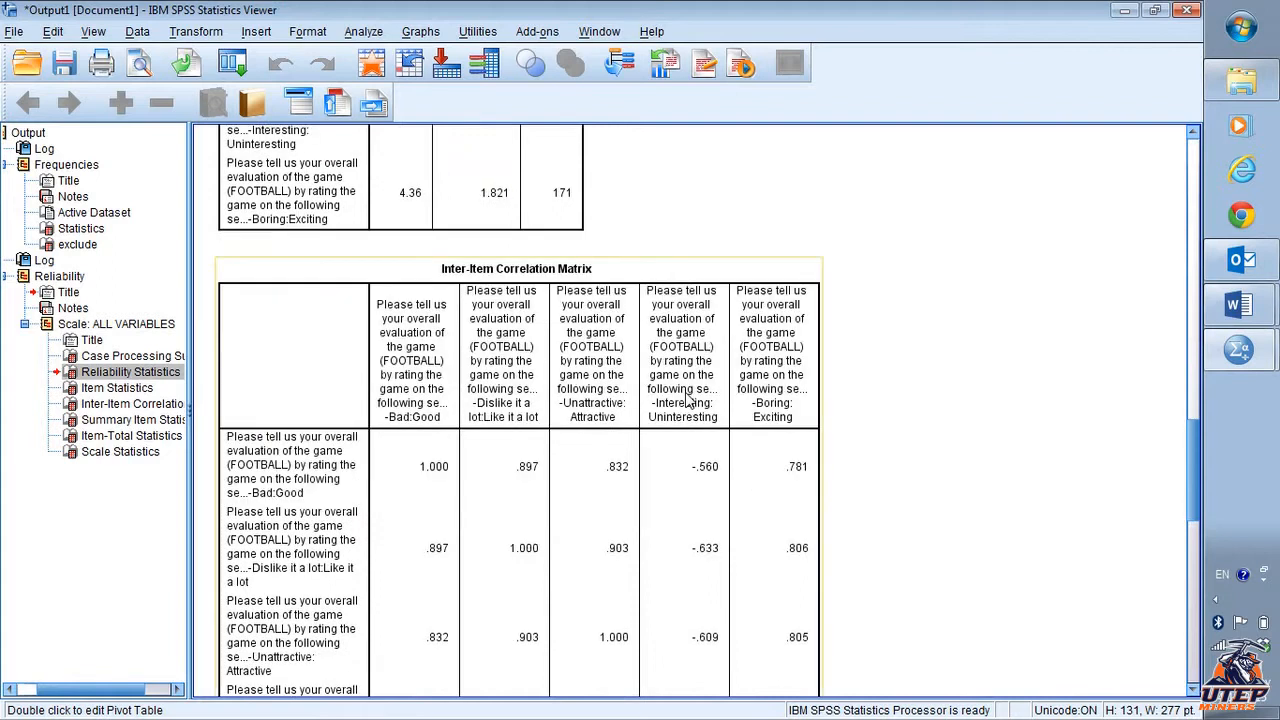
# - Examine the Item-Total Statistics table, especially the Cronbach's Alpha if Item Deleted column, for the five ivlike items
pyautogui.scroll(-14, 686, 400)
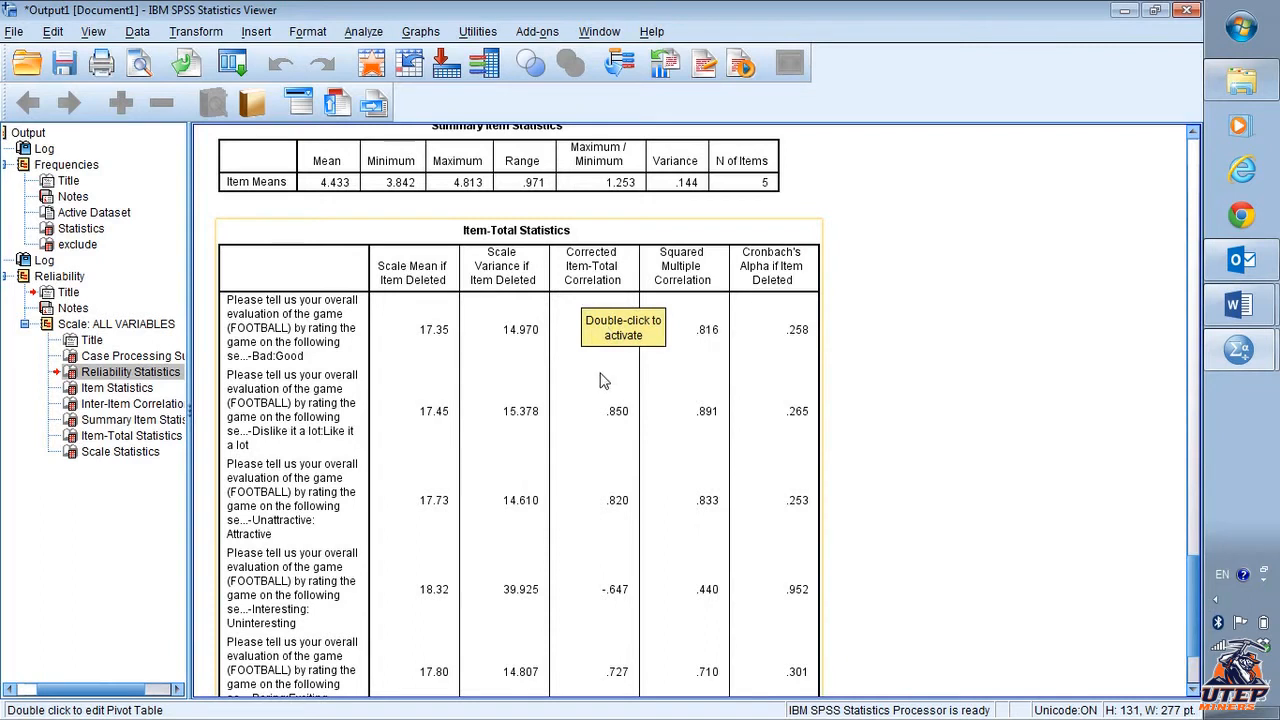
pyautogui.click(594, 467)
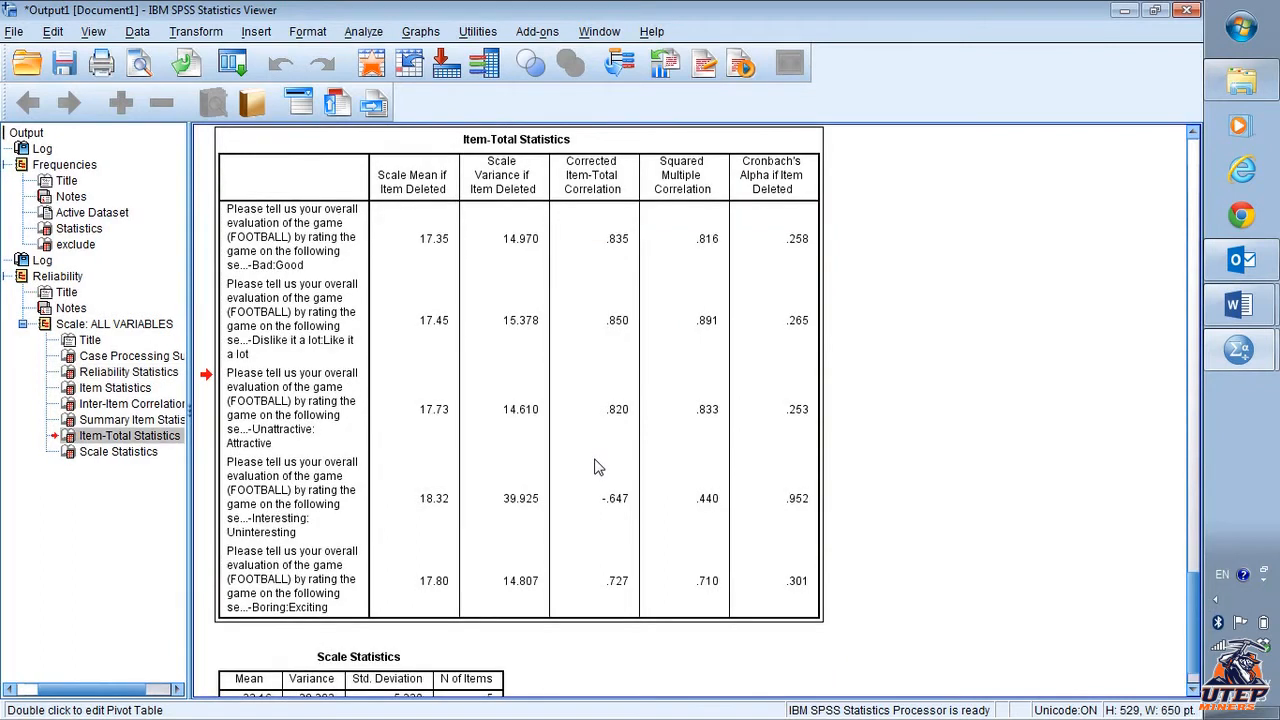
pyautogui.scroll(-1, 594, 467)
pyautogui.scroll(5, 594, 465)
pyautogui.scroll(-3, 594, 463)
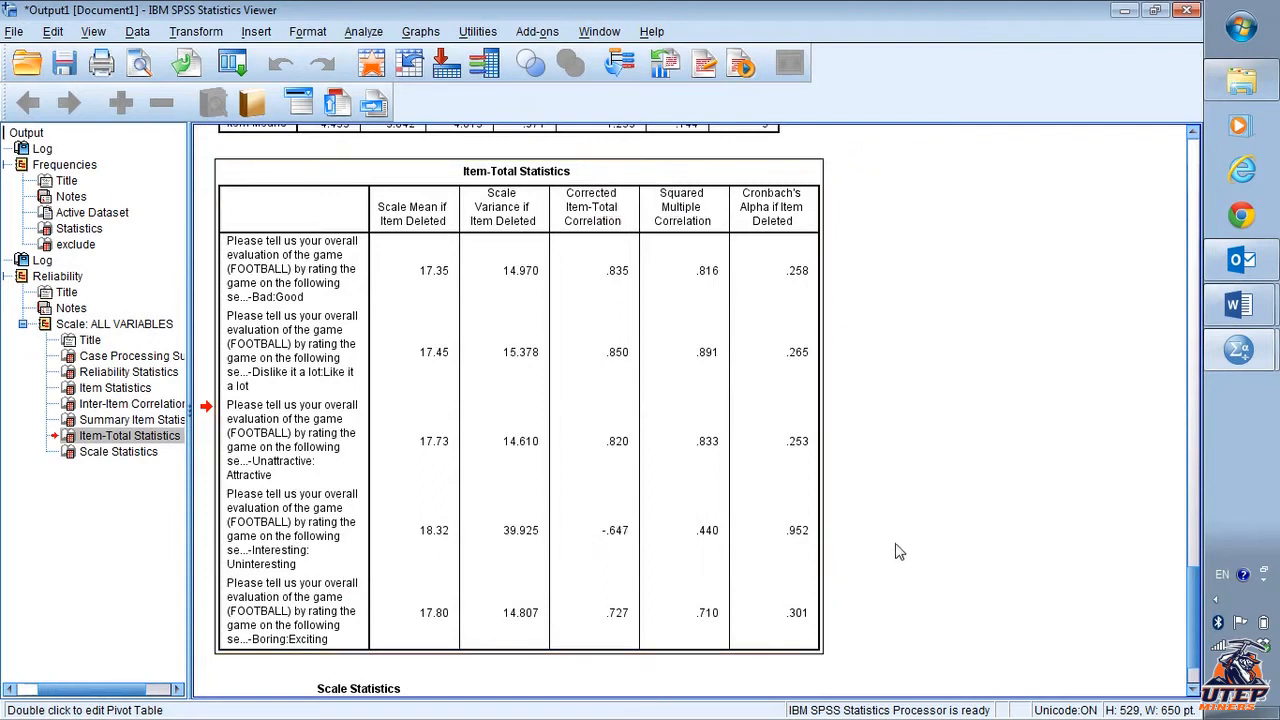
pyautogui.scroll(-3, 896, 551)
pyautogui.scroll(10, 897, 550)
pyautogui.scroll(15, 895, 543)
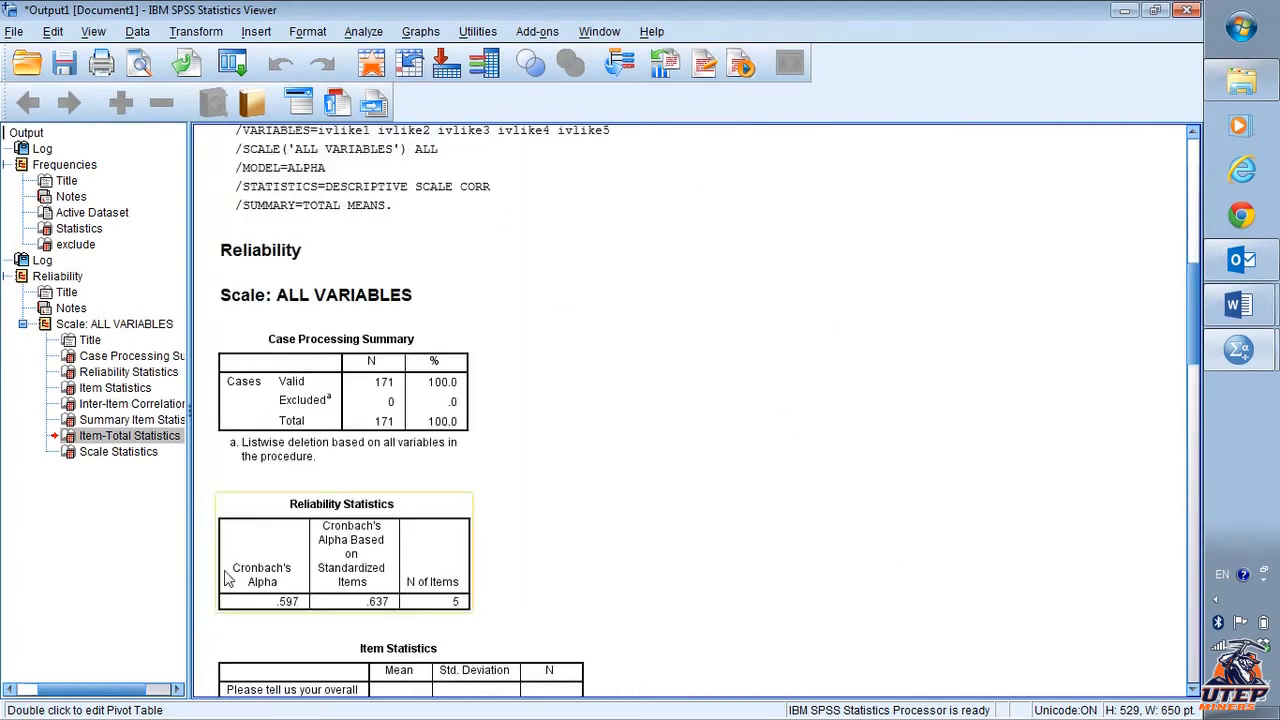
pyautogui.scroll(-15, 777, 494)
pyautogui.scroll(-15, 777, 494)
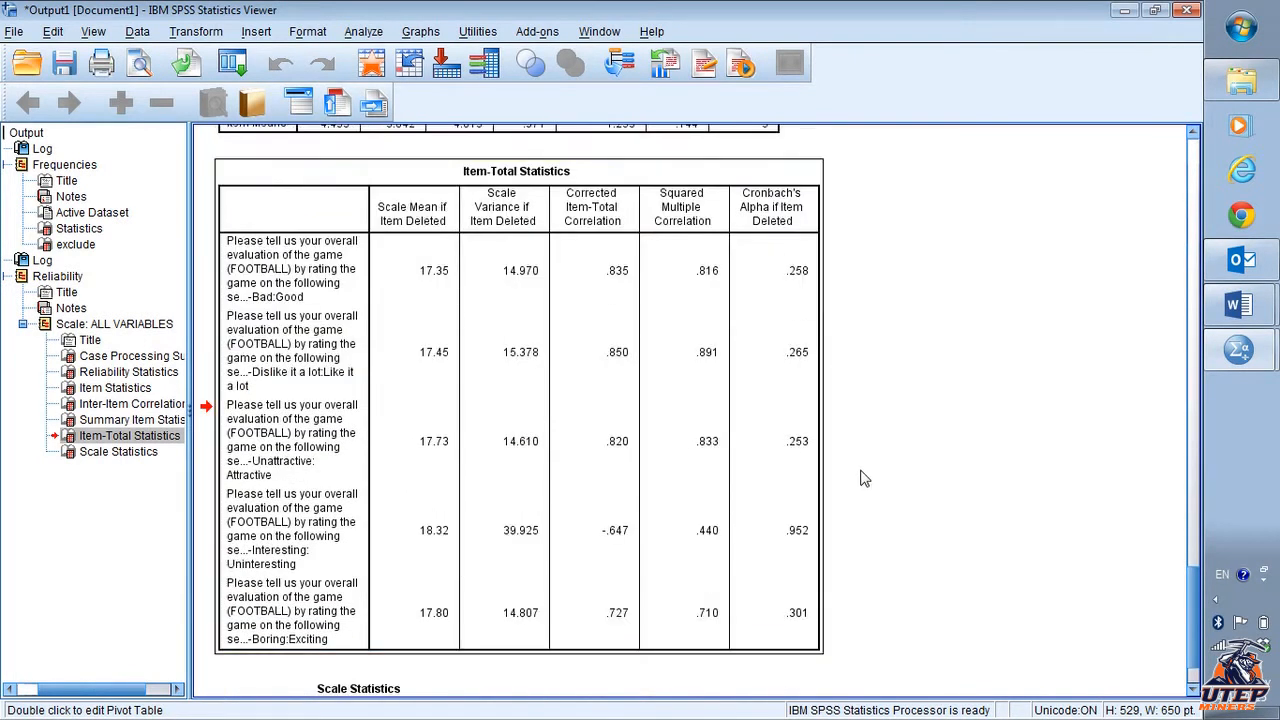
pyautogui.scroll(-3, 862, 478)
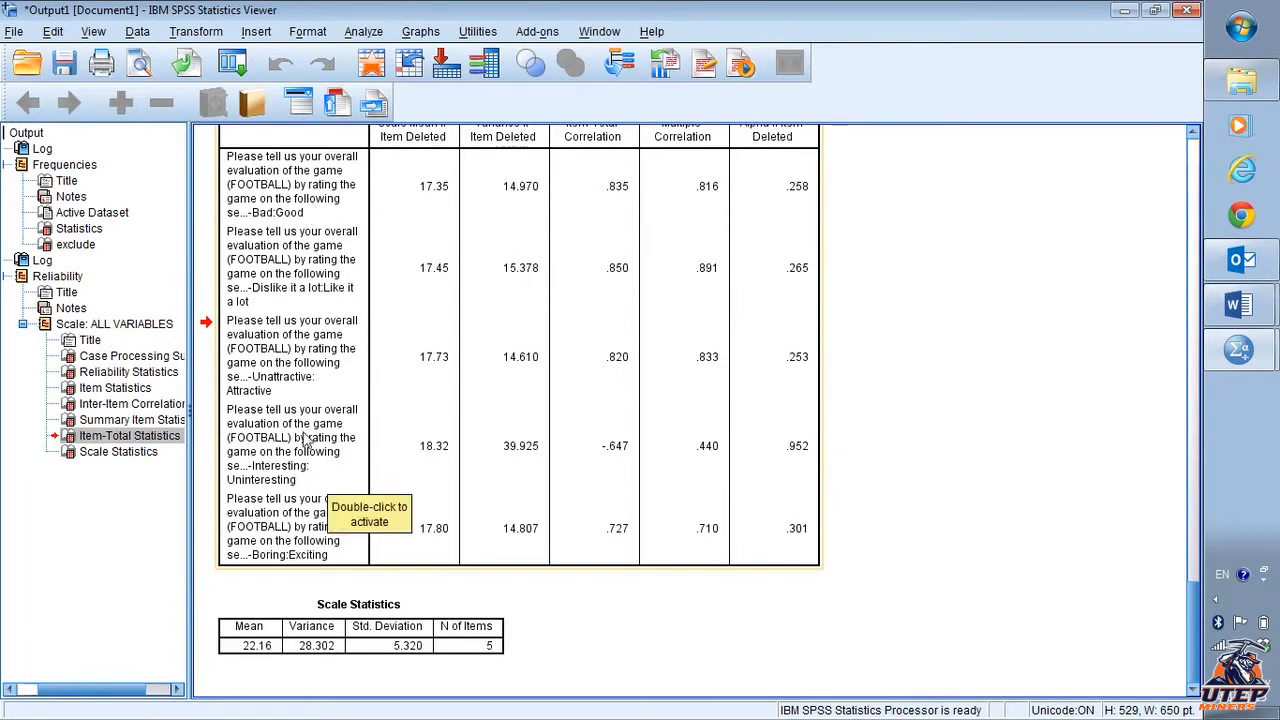
# - Reopen Reliability Analysis, remove ivlike4 from the Items list, and rerun the analysis
pyautogui.click(365, 33)
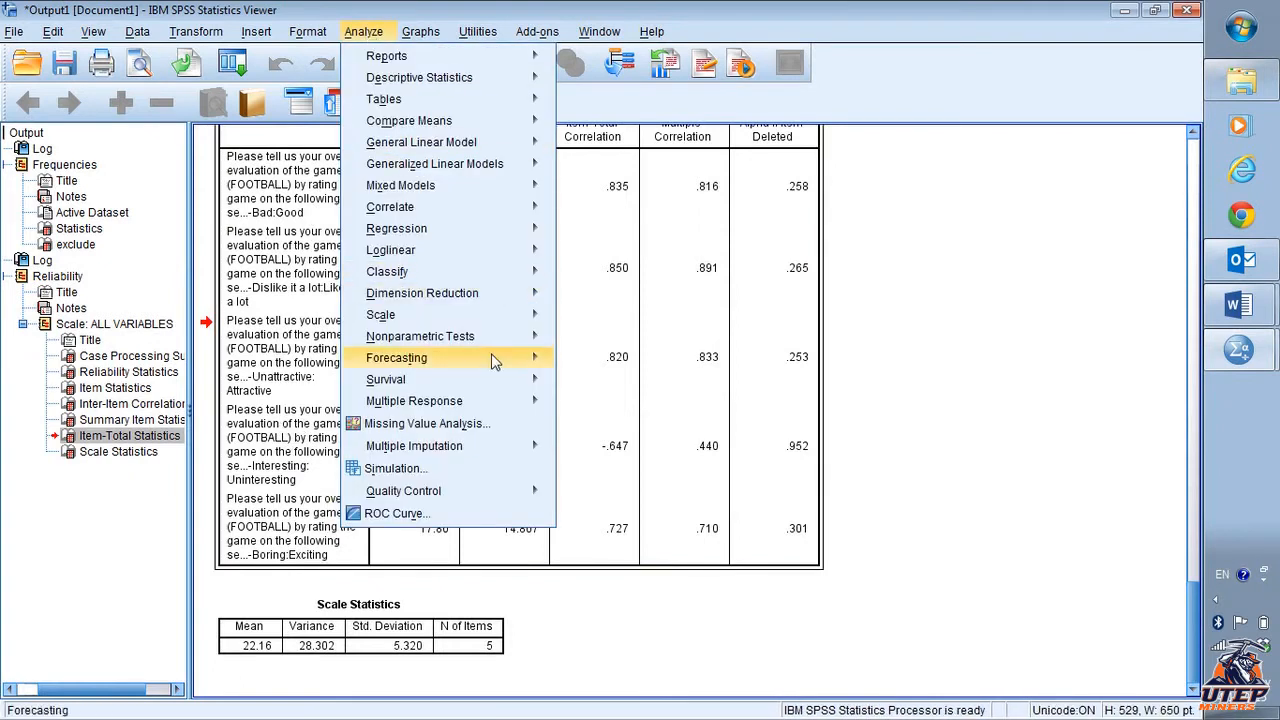
pyautogui.moveTo(500, 316)
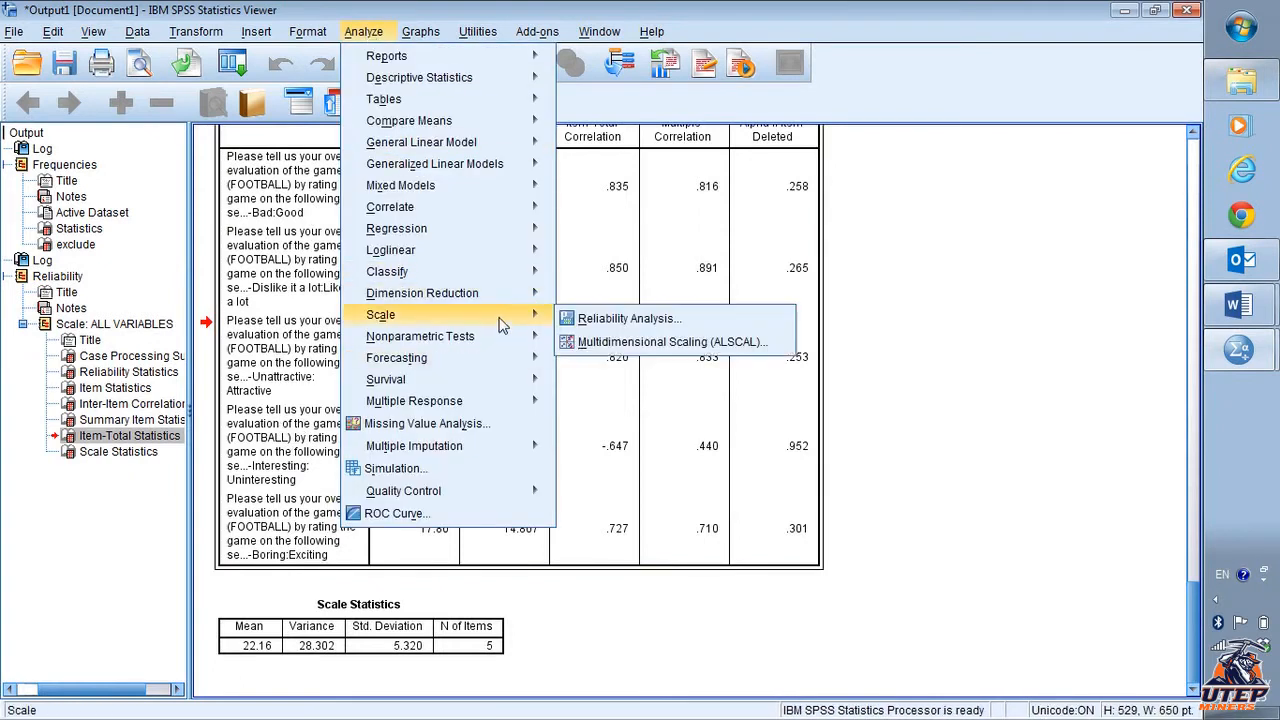
pyautogui.click(643, 324)
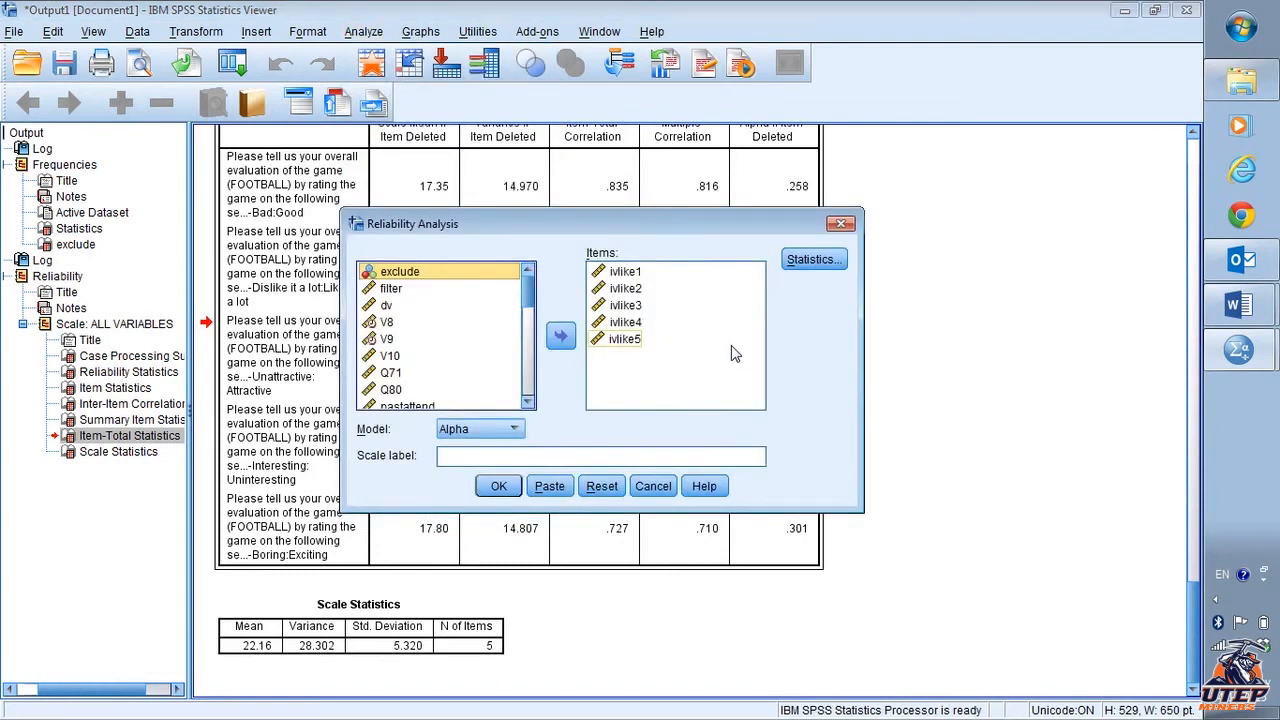
pyautogui.click(626, 323)
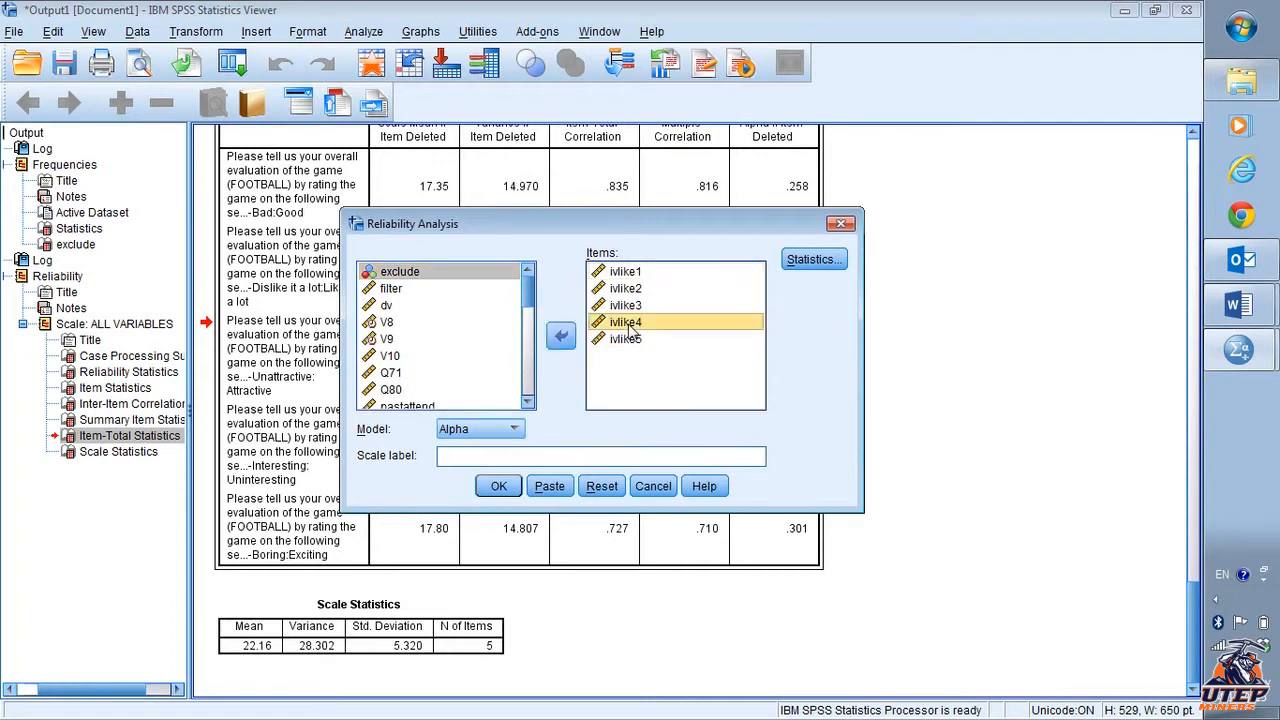
pyautogui.click(562, 338)
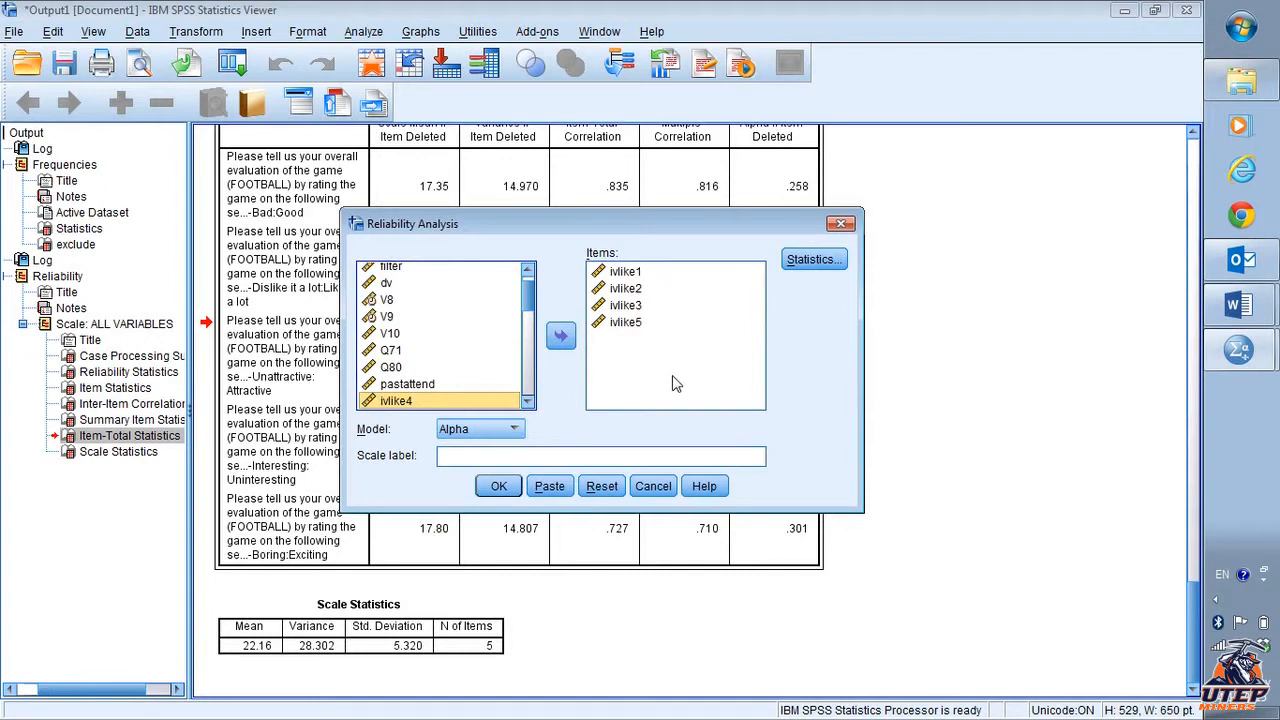
pyautogui.click(498, 486)
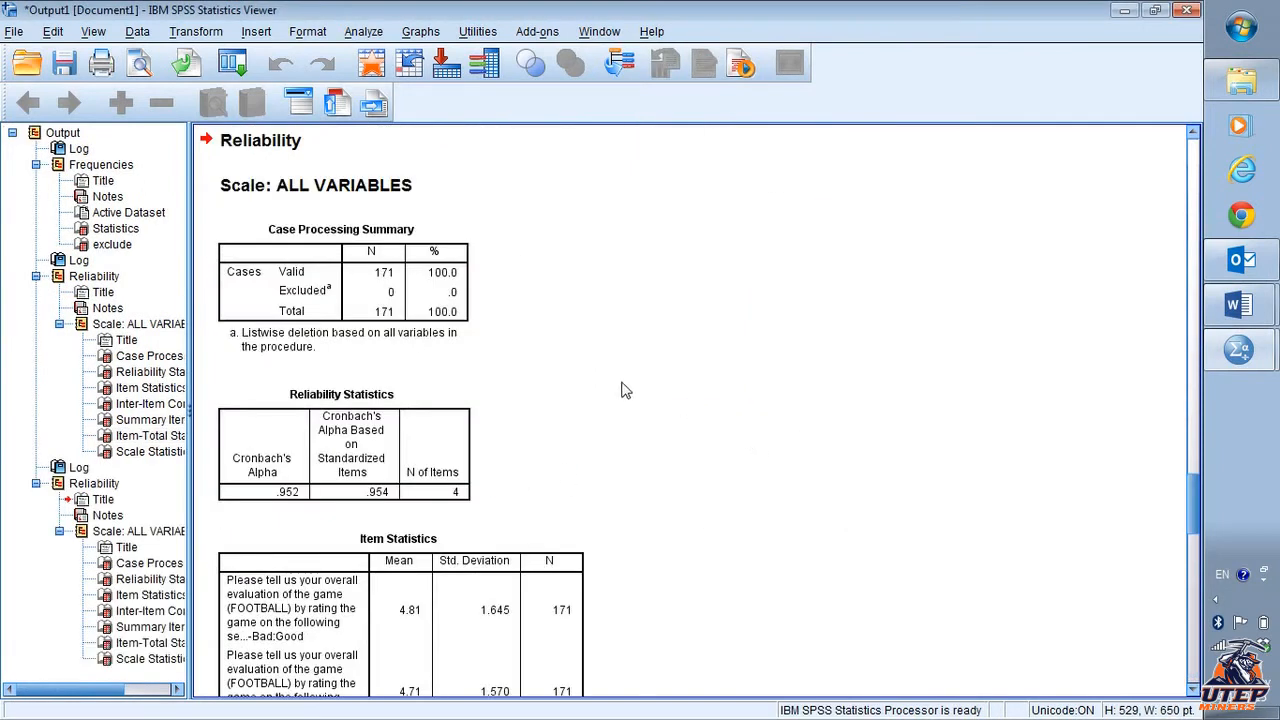
# - Examine the new Reliability Statistics, Inter-Item Correlation Matrix and Item-Total Statistics tables for the four-item scale
pyautogui.scroll(-1, 536, 375)
pyautogui.click(412, 360)
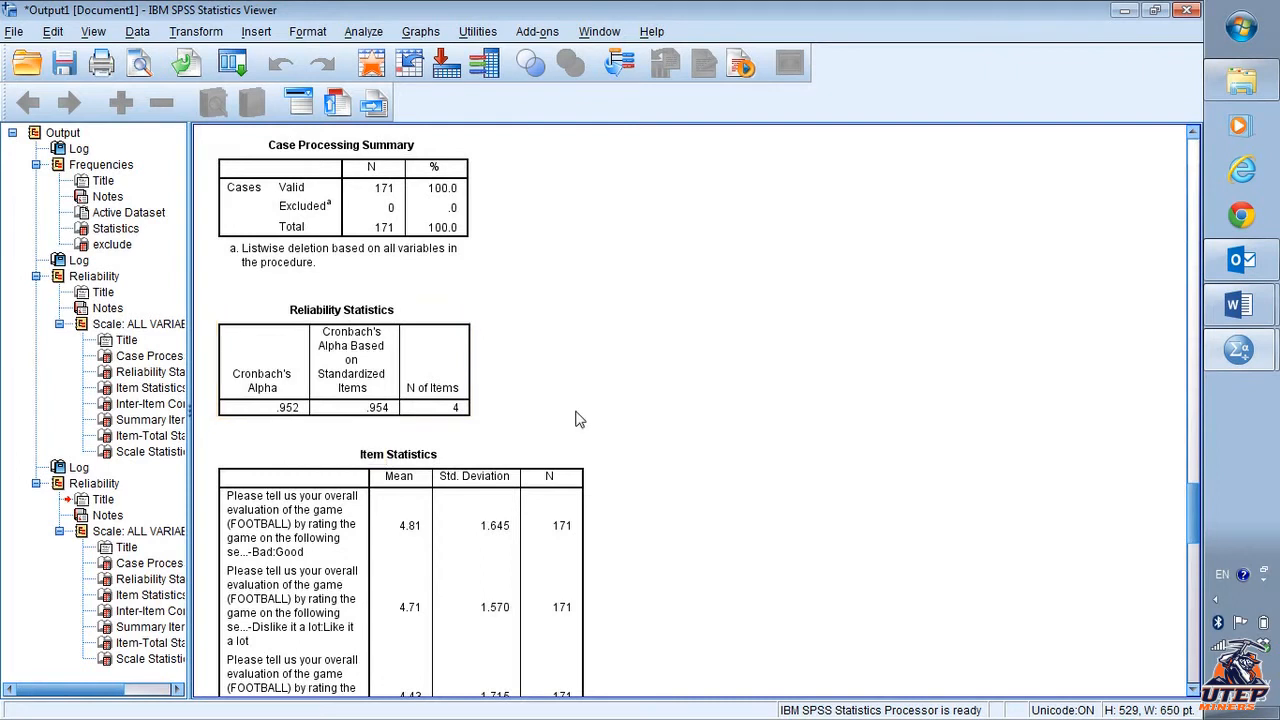
pyautogui.scroll(3, 578, 420)
pyautogui.scroll(-12, 578, 420)
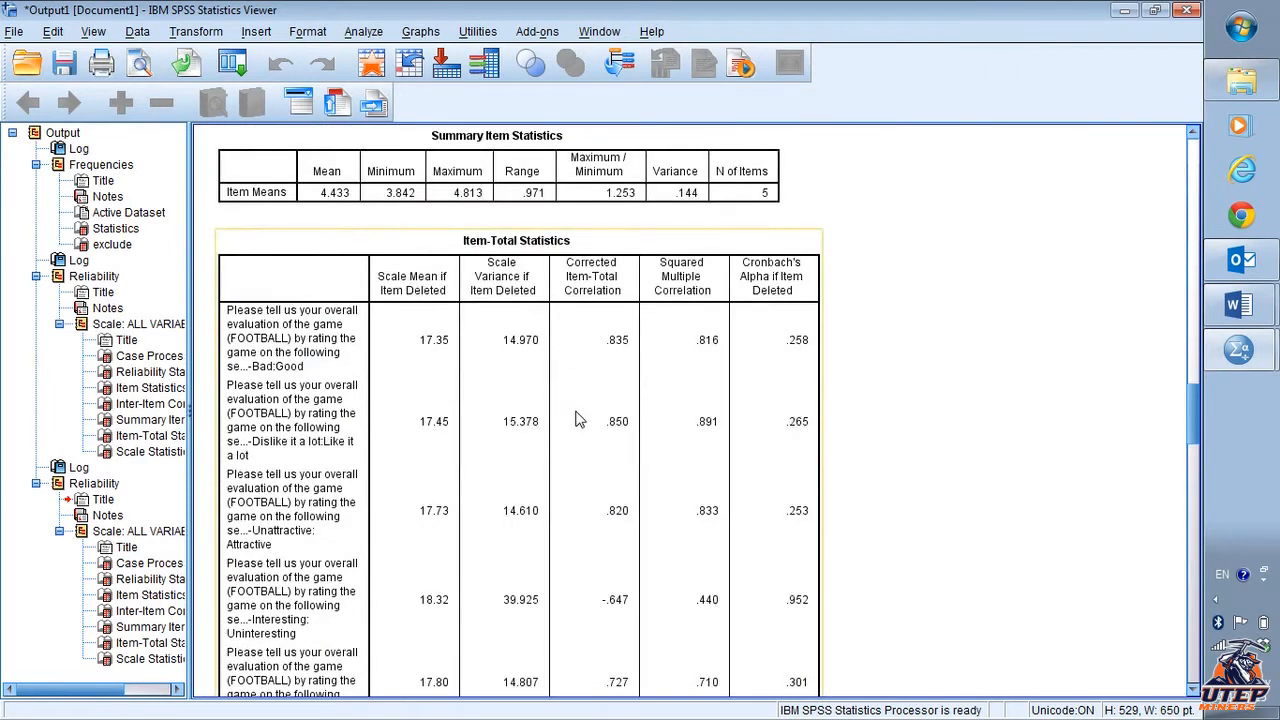
pyautogui.scroll(-2, 578, 420)
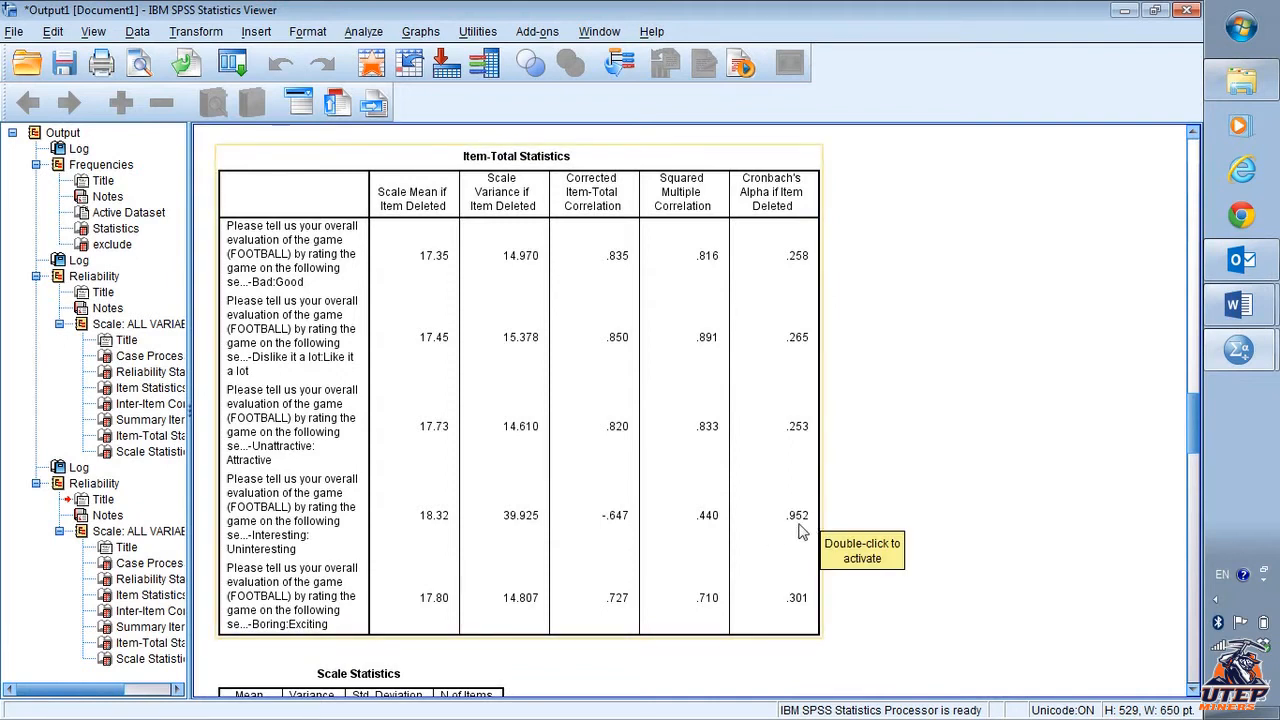
pyautogui.scroll(-5, 700, 530)
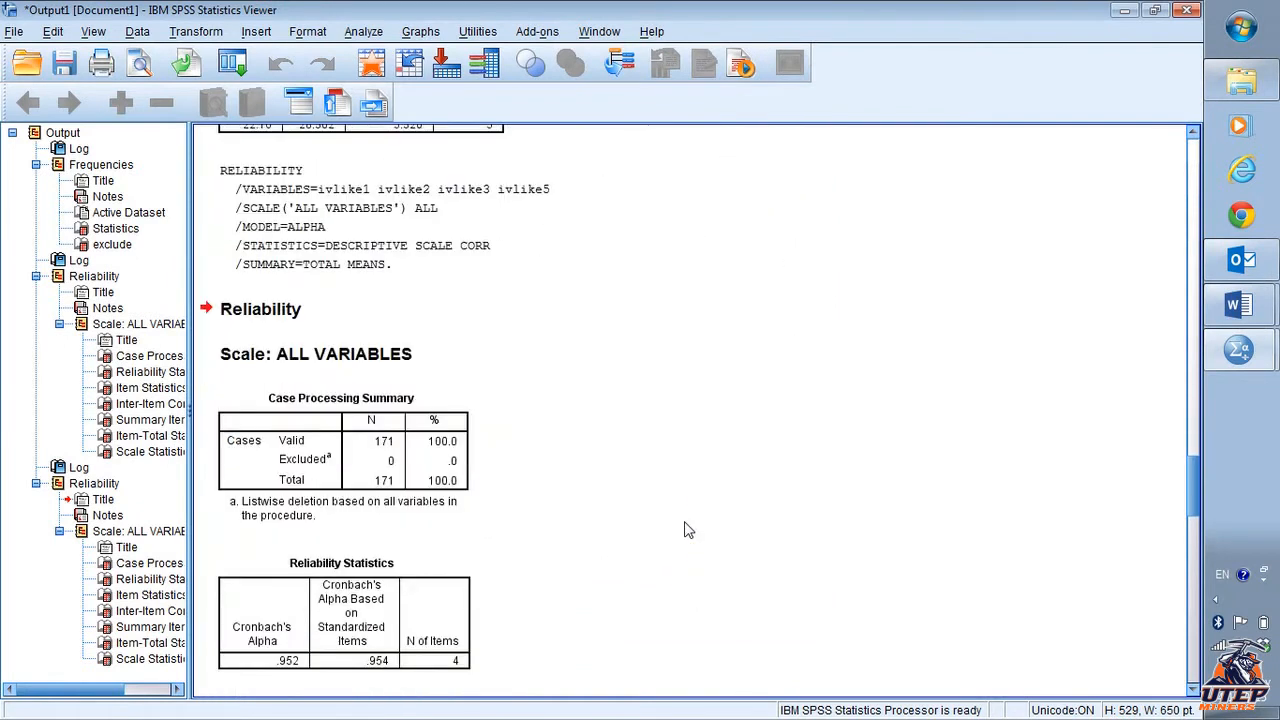
pyautogui.scroll(-2, 688, 530)
pyautogui.scroll(10, 688, 530)
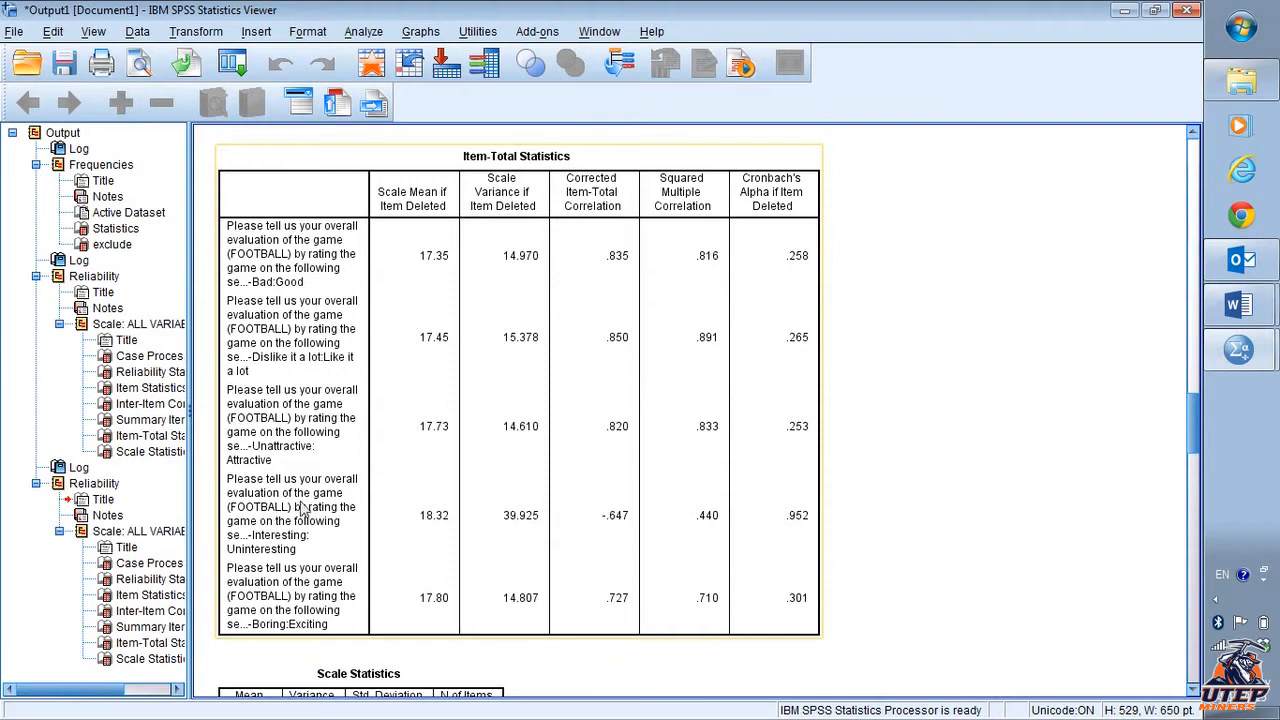
pyautogui.scroll(-10, 305, 510)
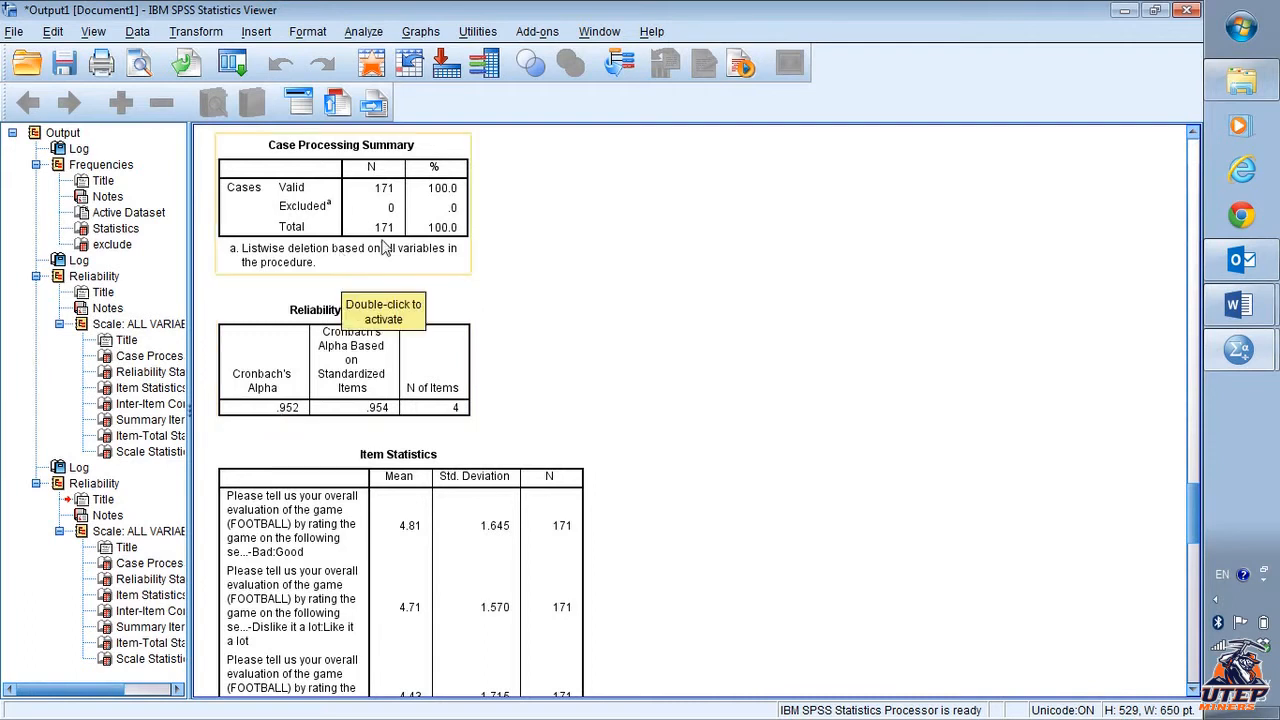
pyautogui.scroll(-8, 627, 362)
pyautogui.scroll(-8, 627, 362)
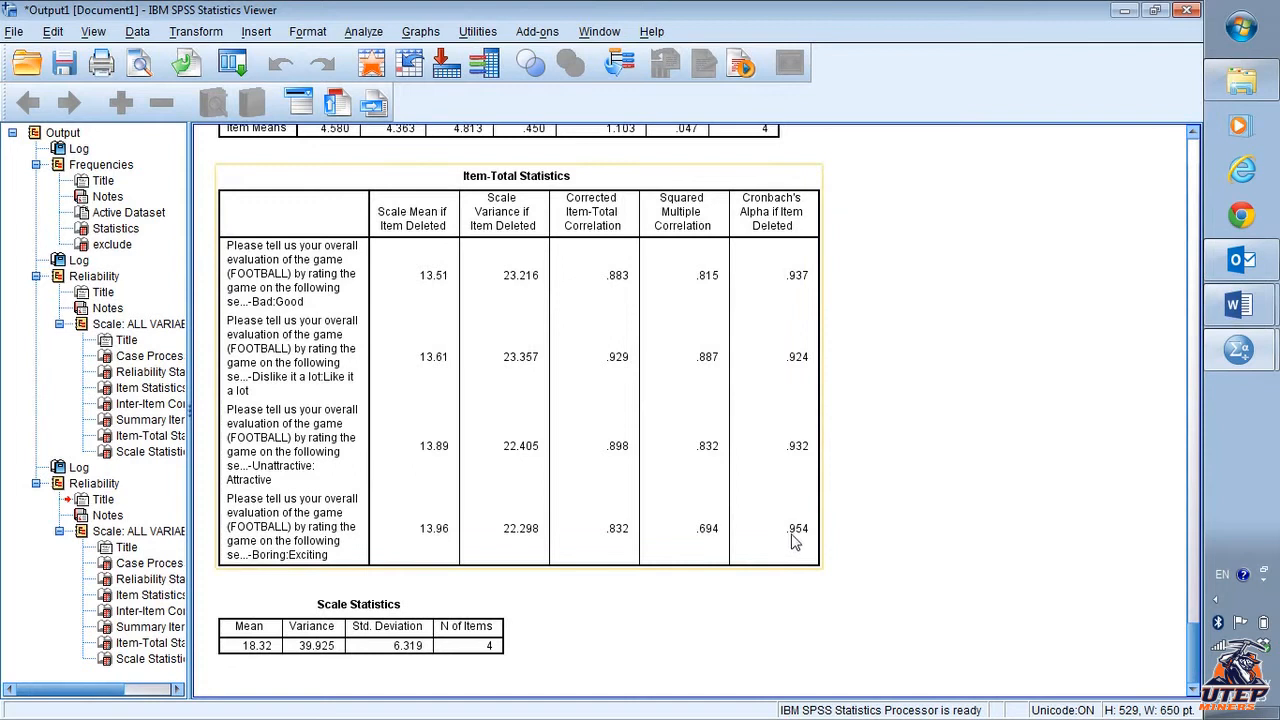
pyautogui.scroll(5, 860, 440)
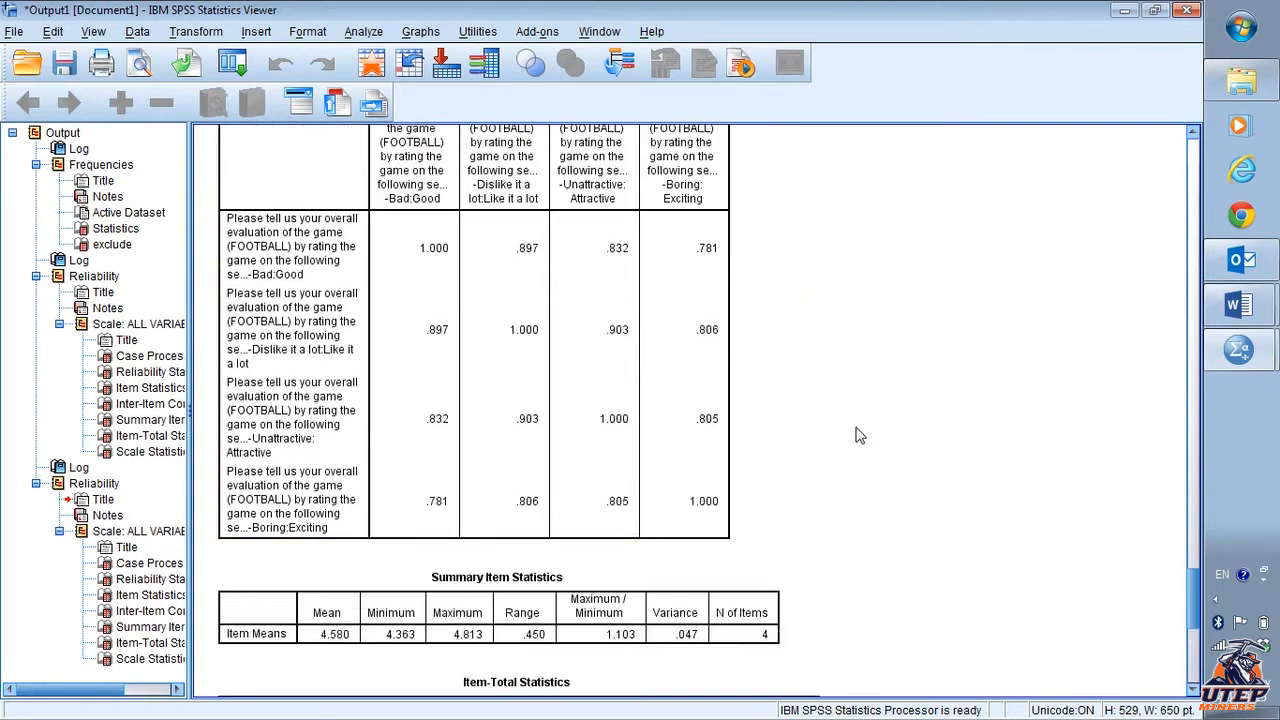
pyautogui.scroll(8, 860, 436)
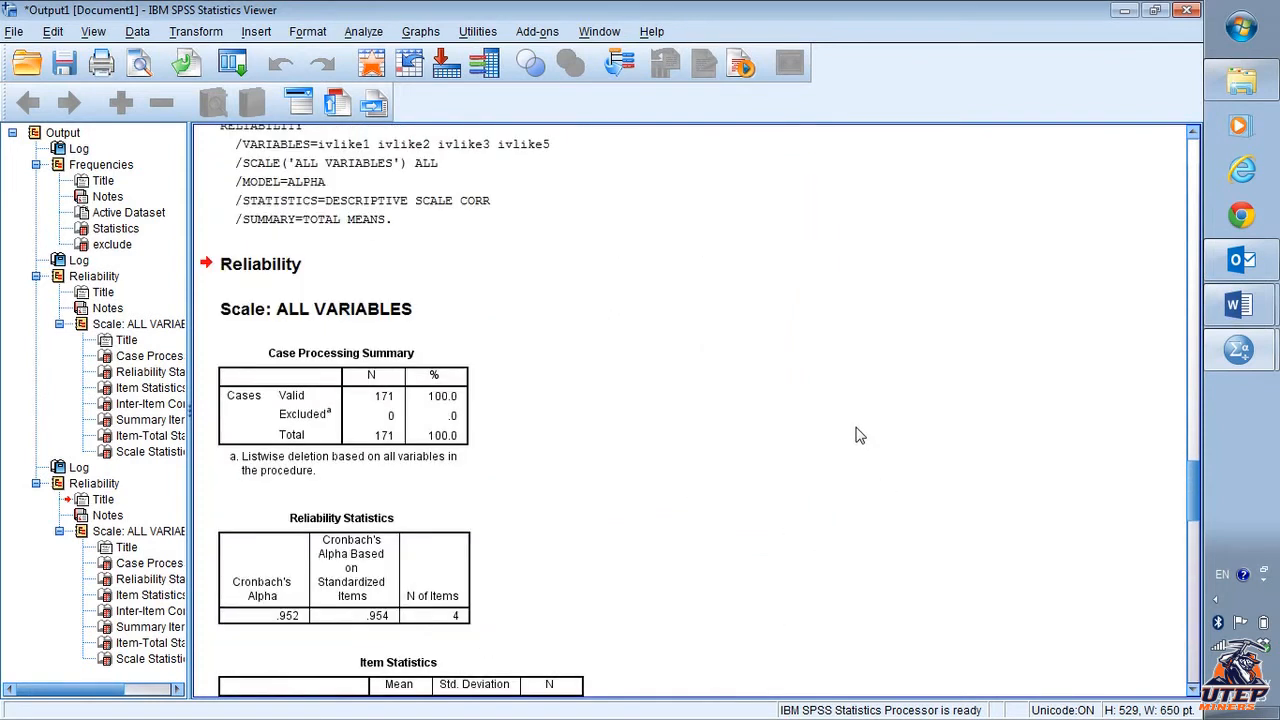
pyautogui.scroll(-12, 860, 436)
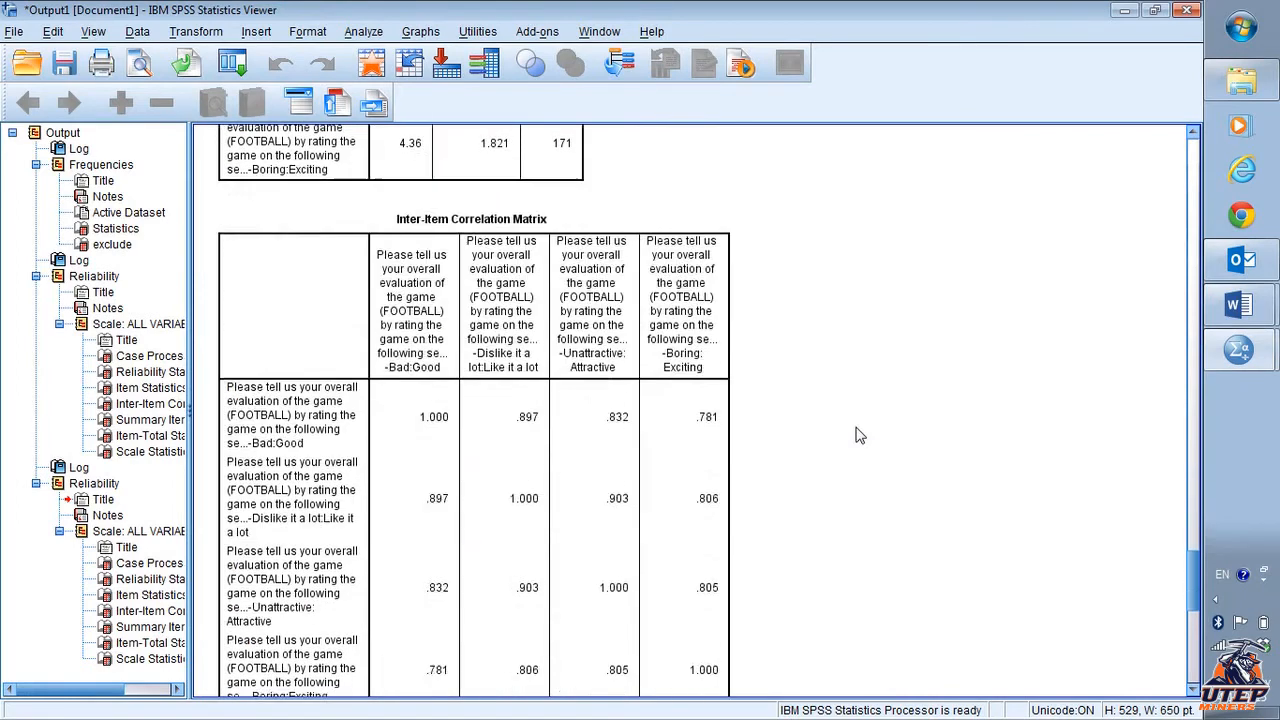
pyautogui.scroll(-3, 860, 436)
pyautogui.scroll(10, 860, 436)
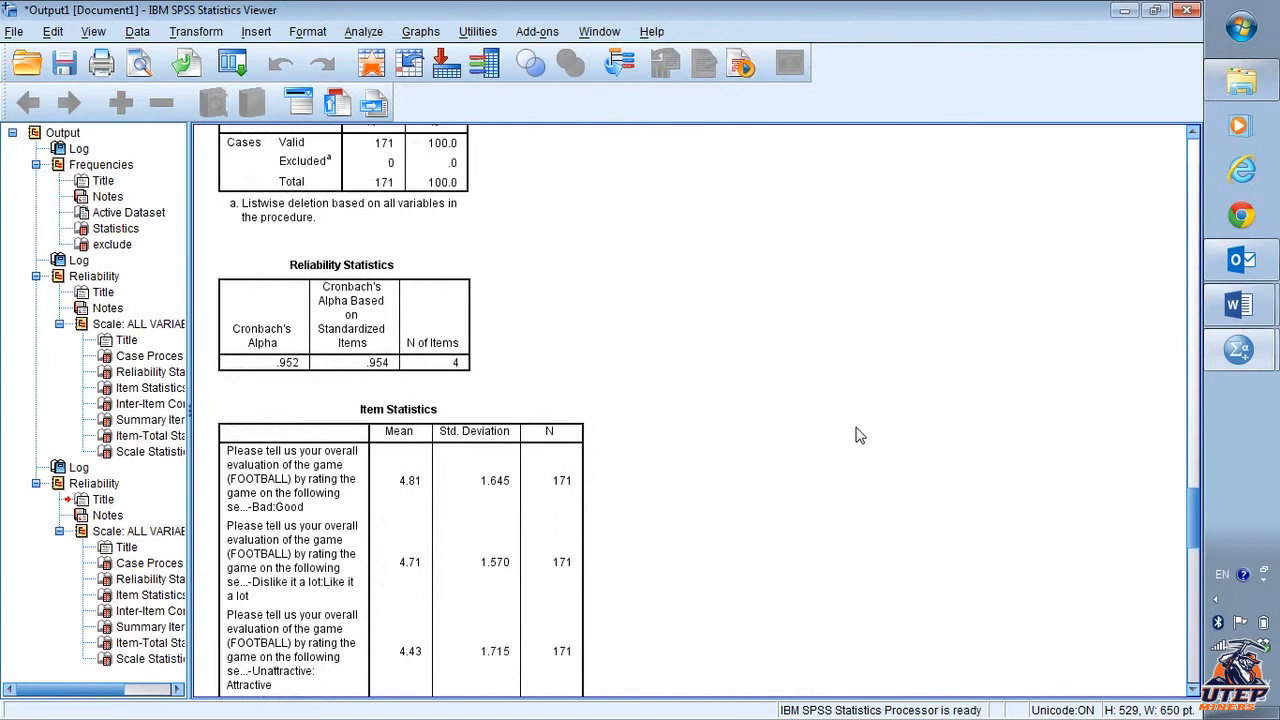
pyautogui.scroll(-3, 860, 436)
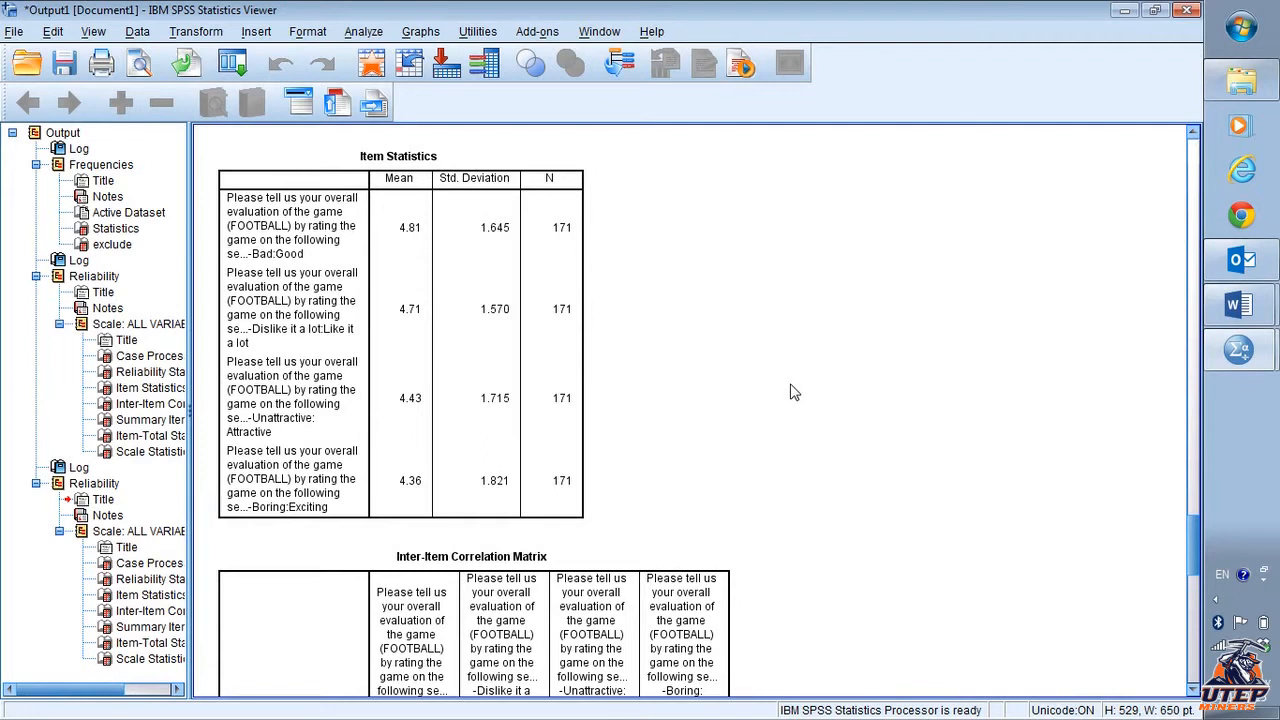
pyautogui.scroll(-12, 790, 392)
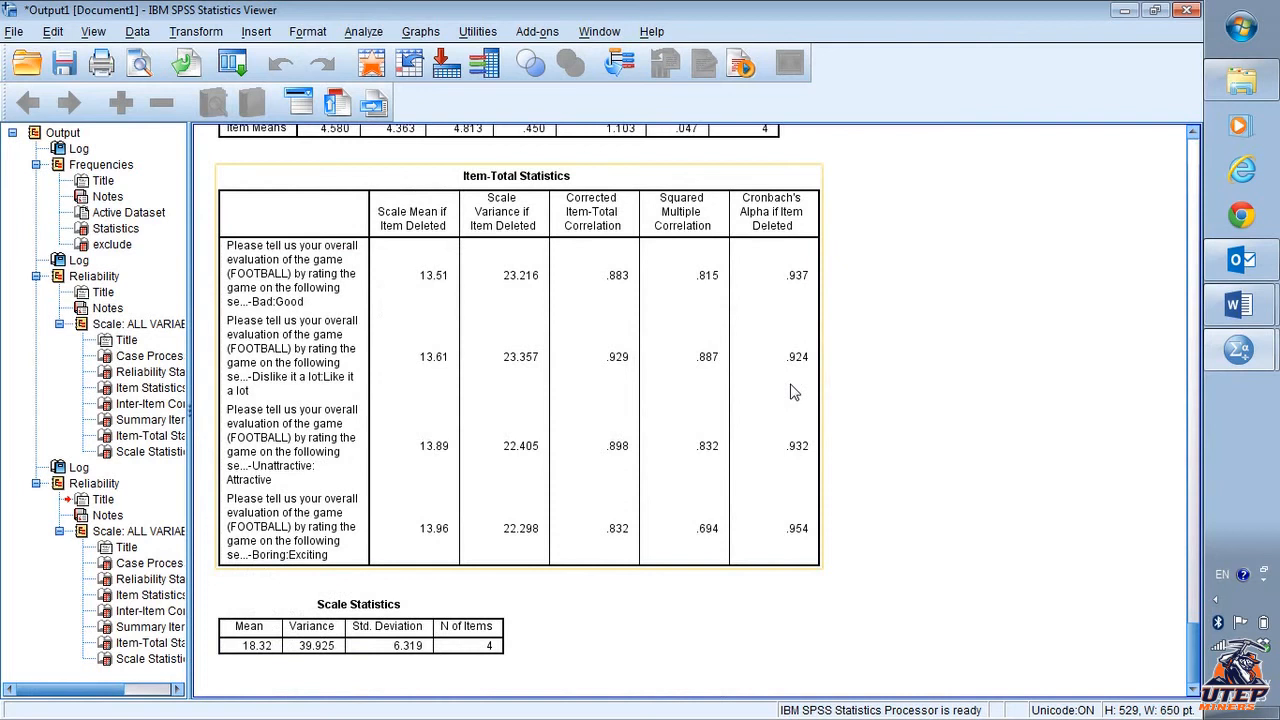
pyautogui.scroll(10, 648, 380)
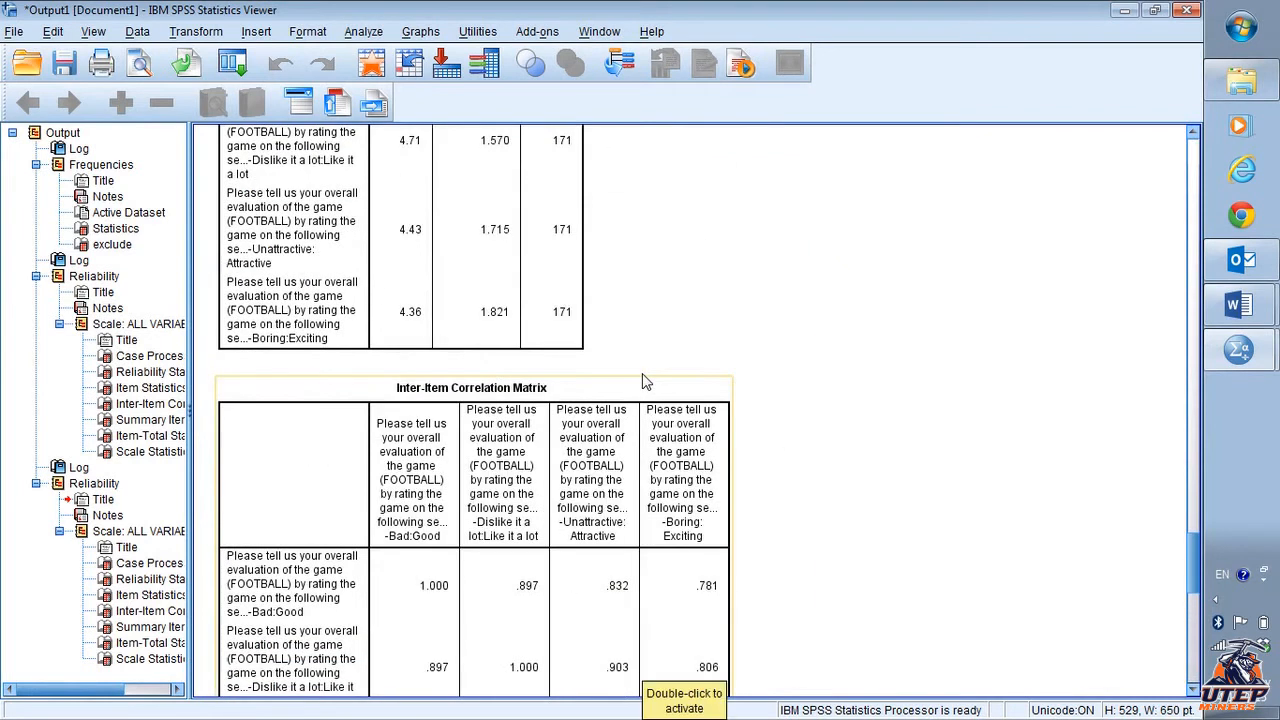
pyautogui.scroll(5, 645, 381)
pyautogui.scroll(-5, 645, 381)
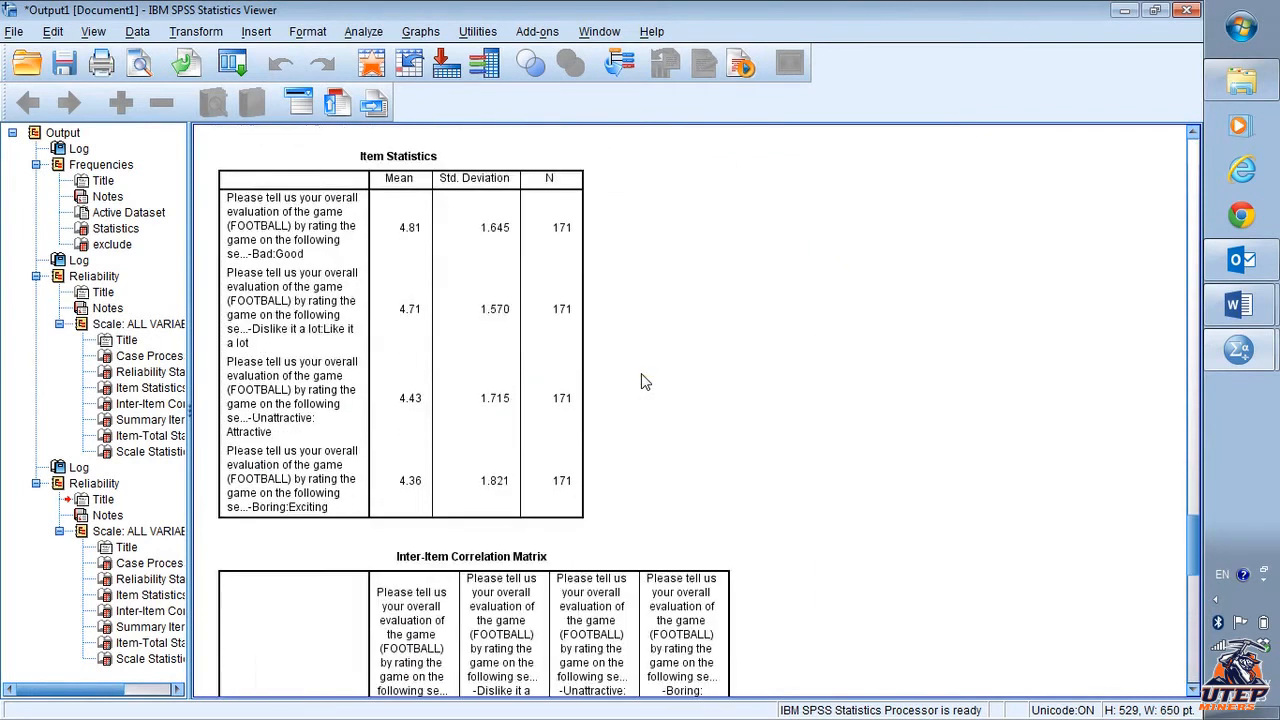
pyautogui.scroll(-2, 645, 382)
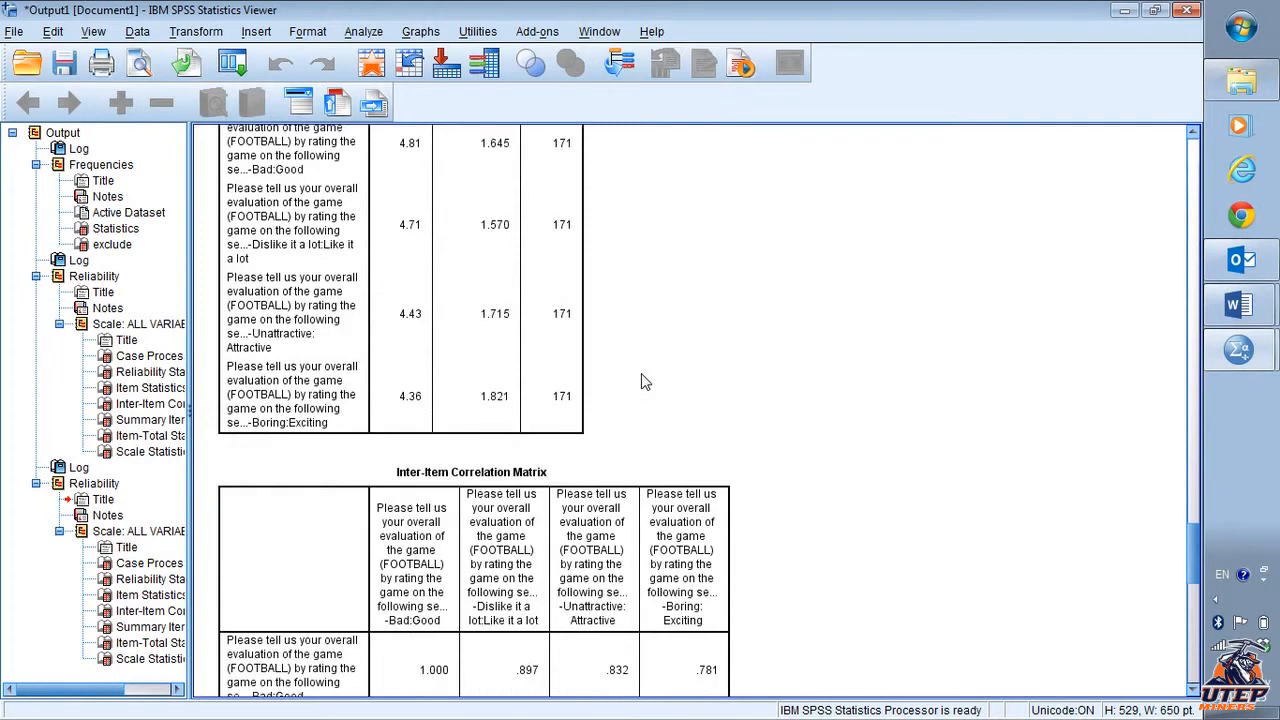
pyautogui.scroll(-18, 645, 382)
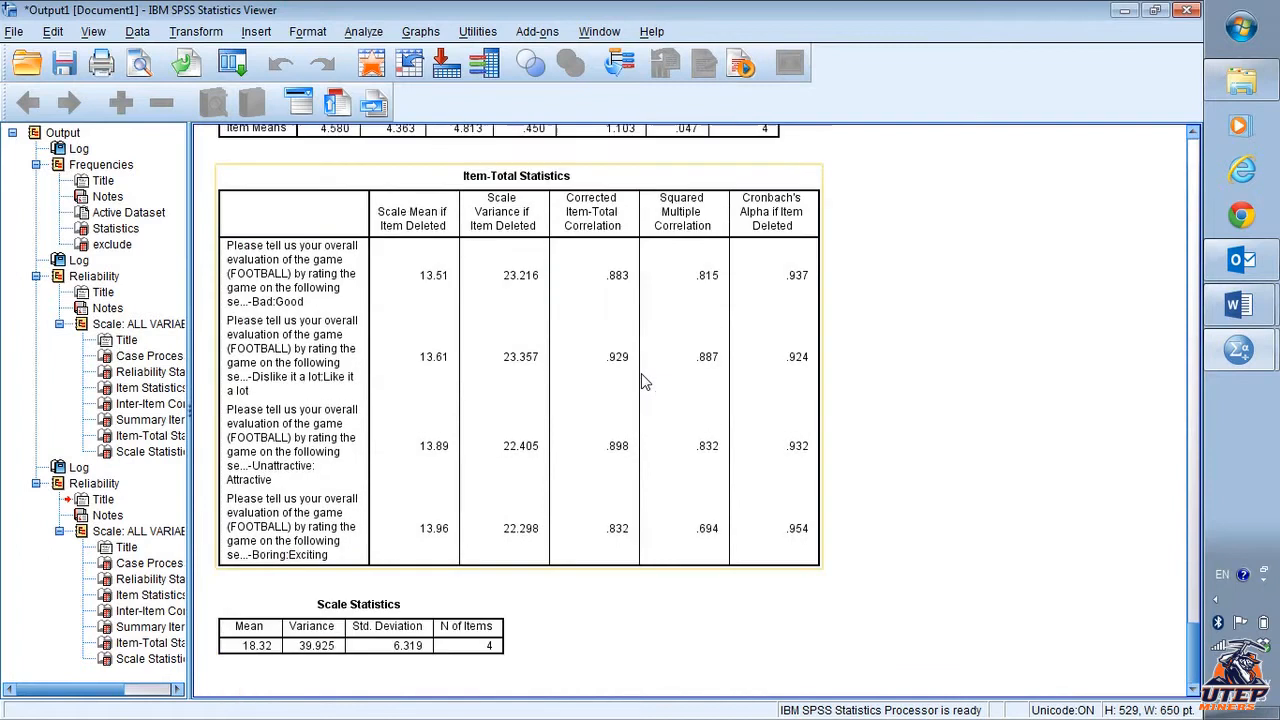
# - Switch to the 1 2015 Football.docx document in Word and append ": ivlike 1, 2, 3, and 5" to item a
pyautogui.hotkey('alt', 'Tab')
pyautogui.hotkey('alt', 'Tab')
pyautogui.hotkey('alt', 'Tab')
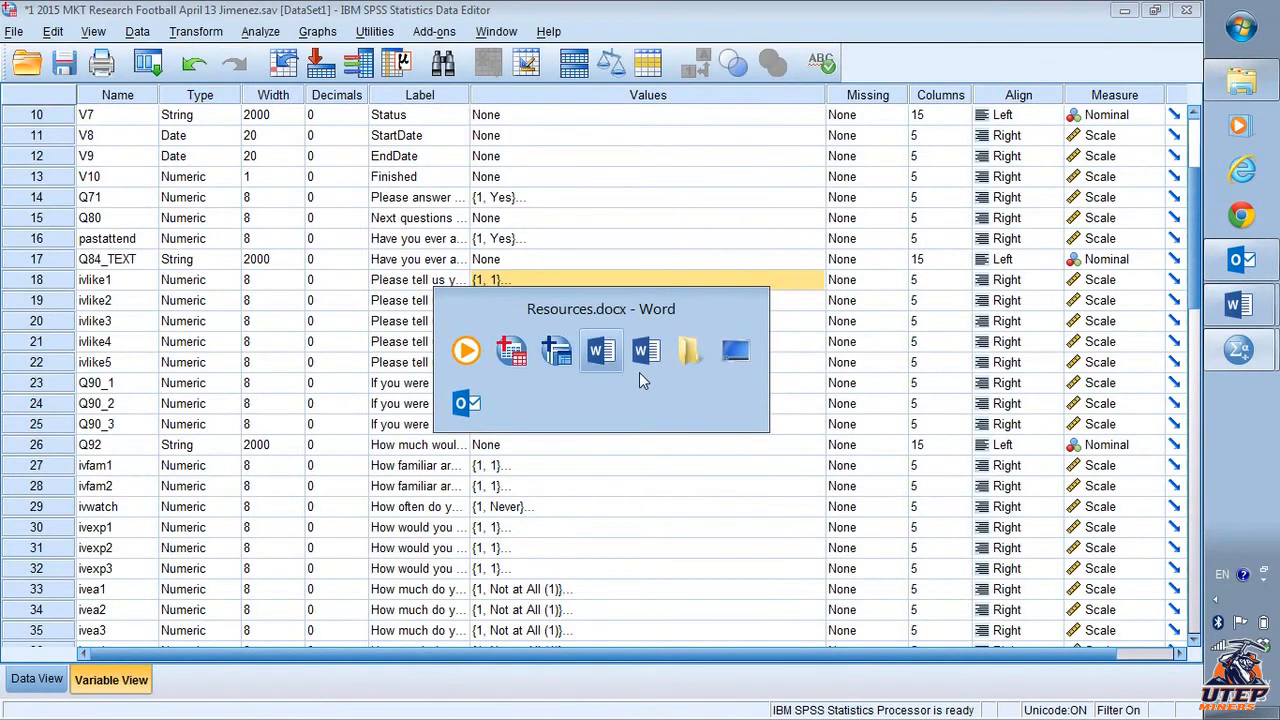
pyautogui.hotkey('alt', 'Tab')
pyautogui.hotkey('alt', 'Tab')
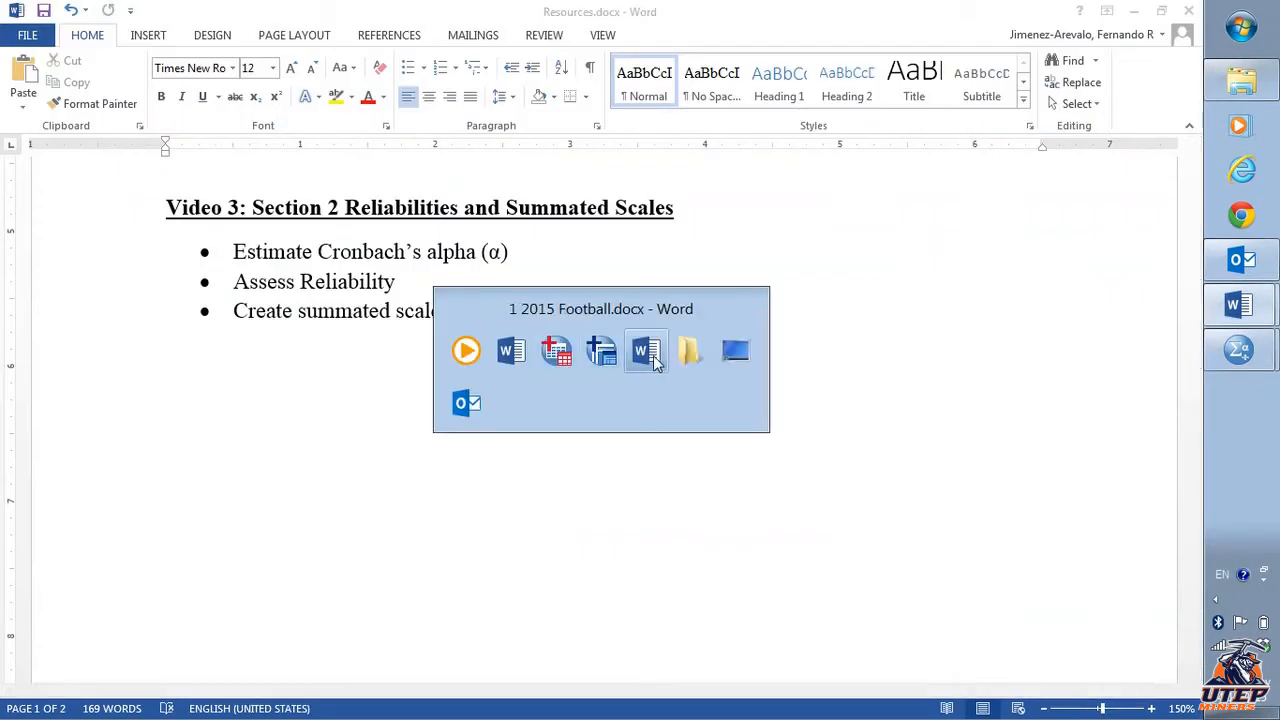
pyautogui.click(594, 320)
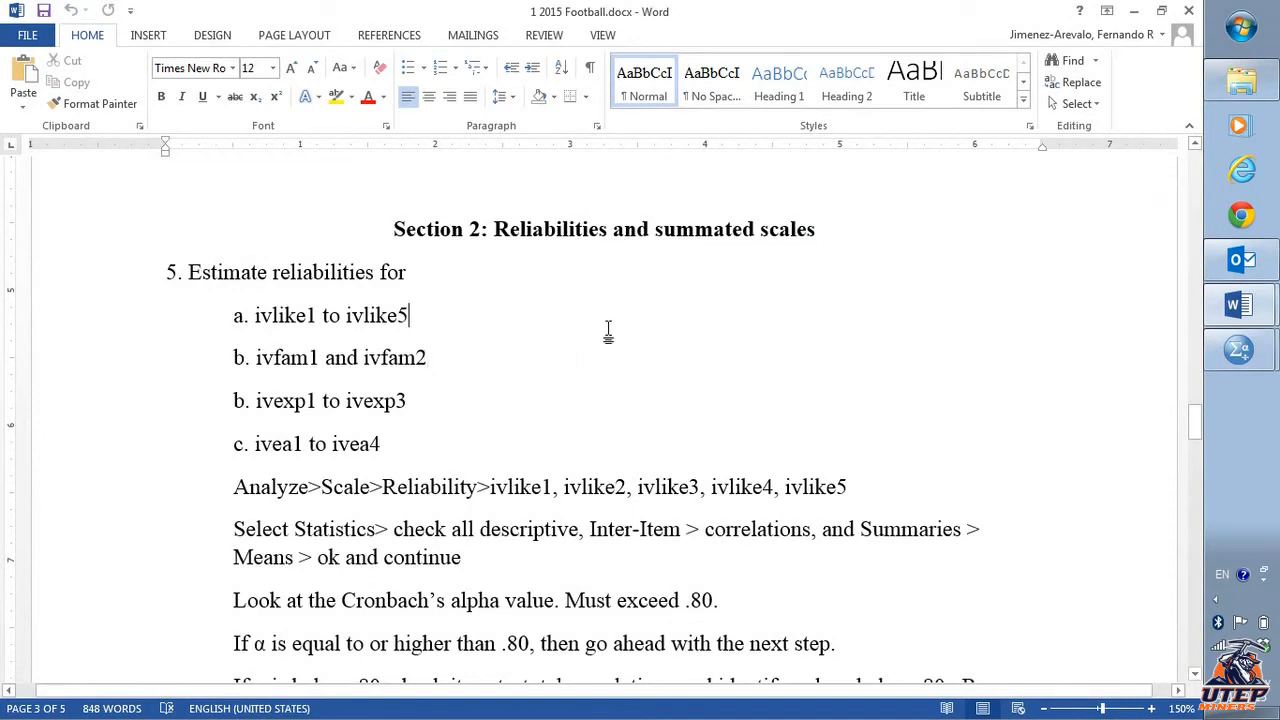
pyautogui.write(':   c')
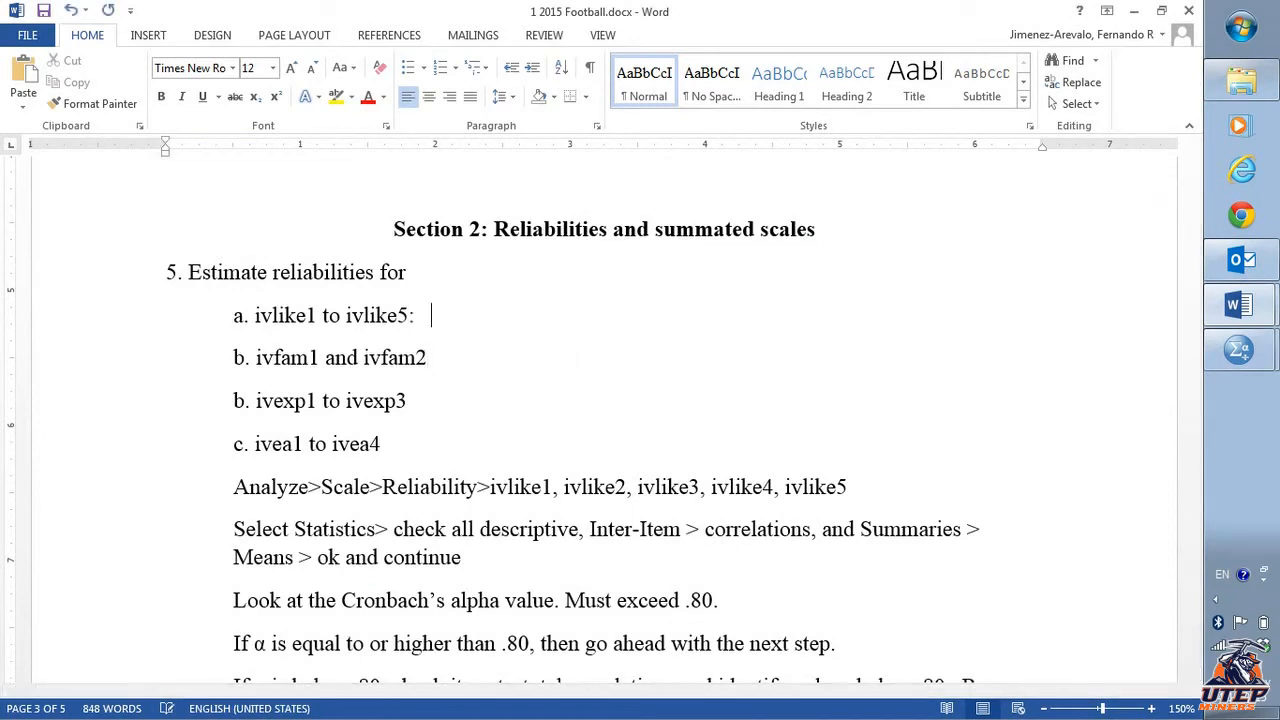
pyautogui.press('BackSpace')
pyautogui.write('ivlike')
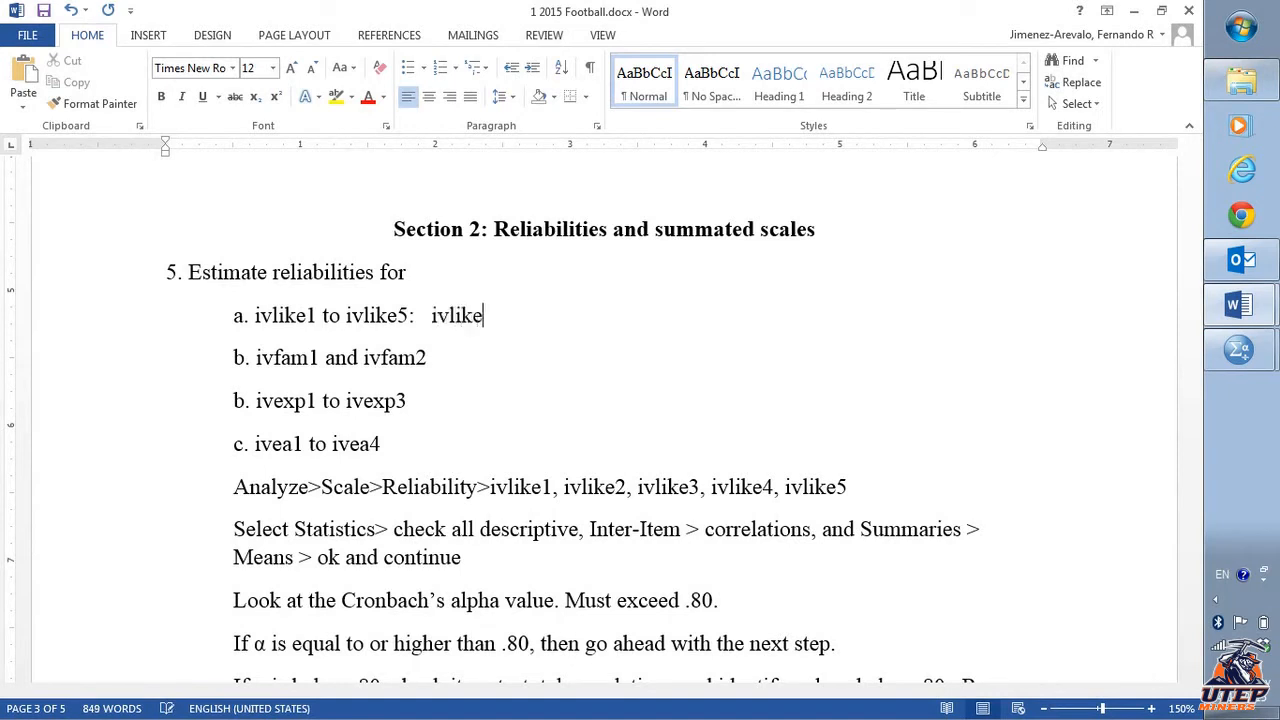
pyautogui.write(' 1, 2, 3, and 5')
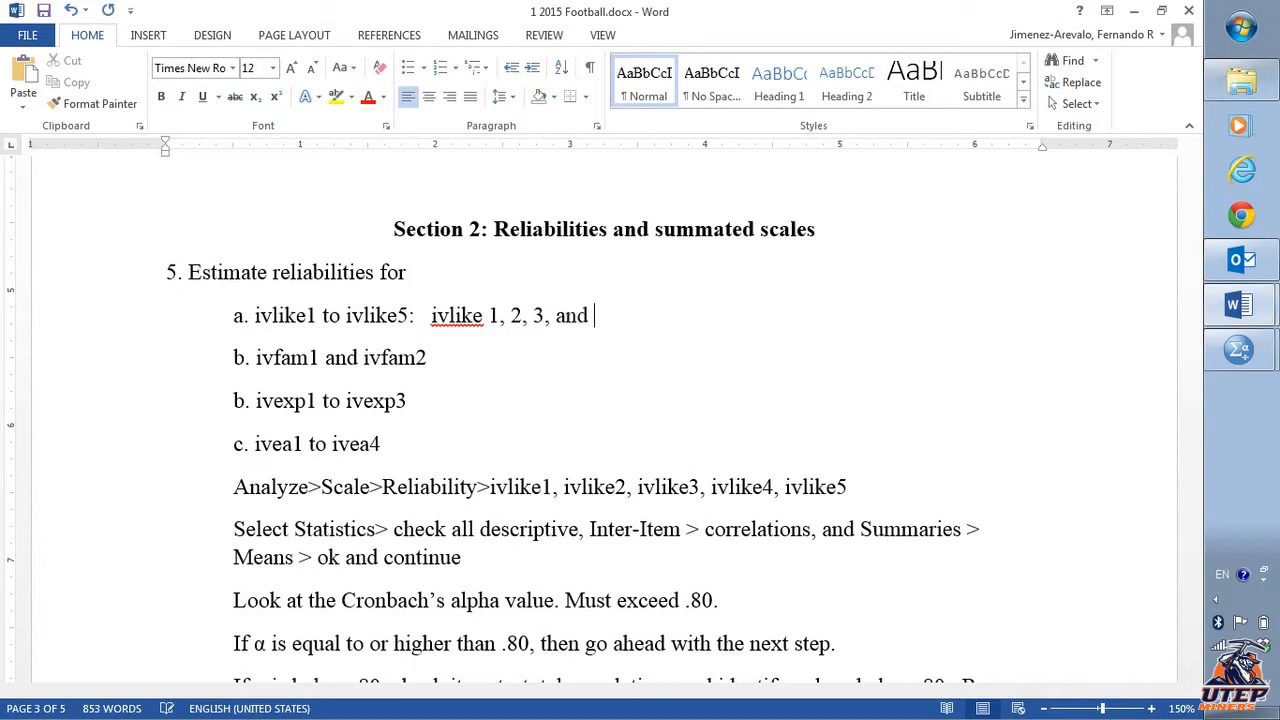
# - Rerun Reliability Analysis with ivfam1 and ivfam2 as the only items, replacing the ivlike items
pyautogui.click(477, 346)
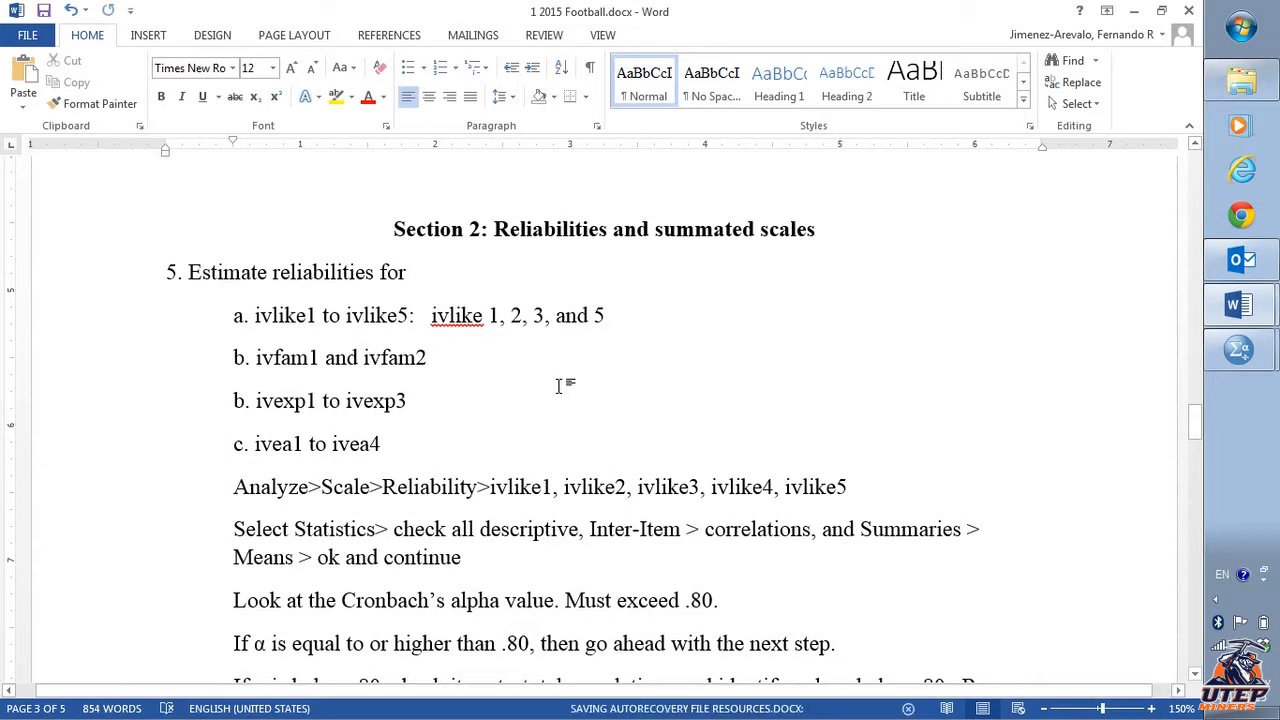
pyautogui.hotkey('alt', 'Tab')
pyautogui.hotkey('alt', 'Tab')
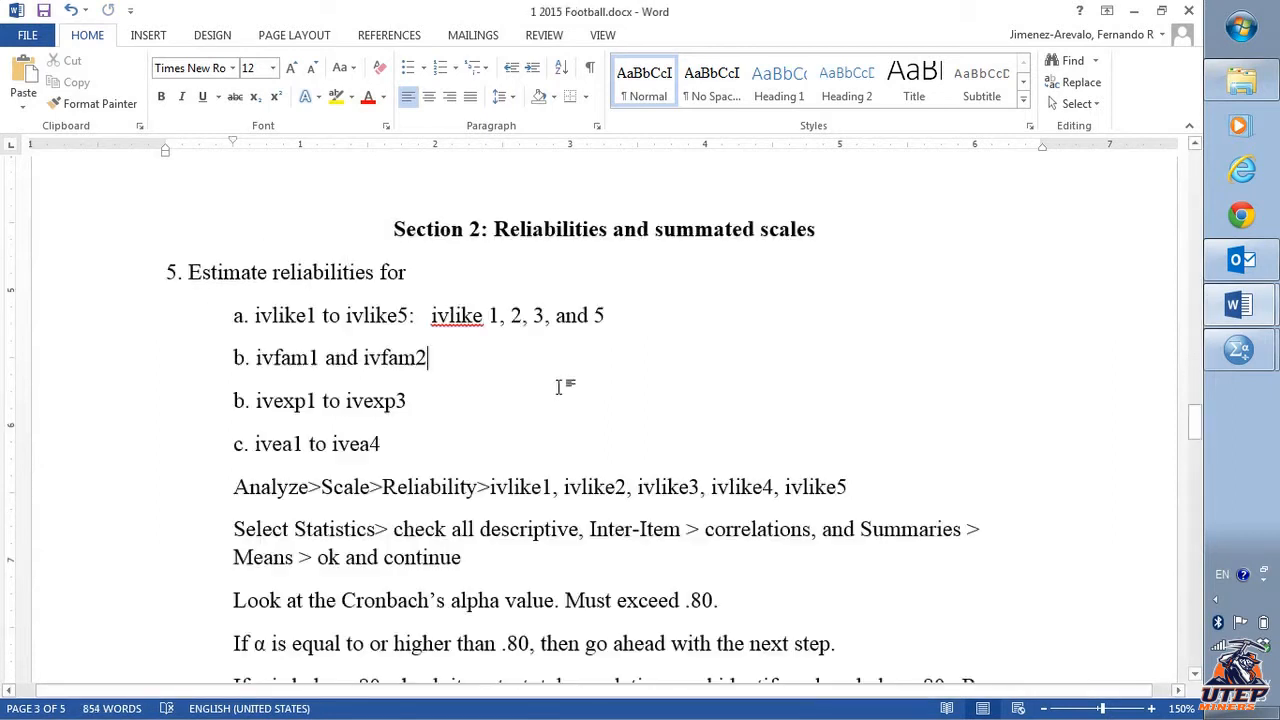
pyautogui.hotkey('alt', 'Tab')
pyautogui.hotkey('alt', 'Tab')
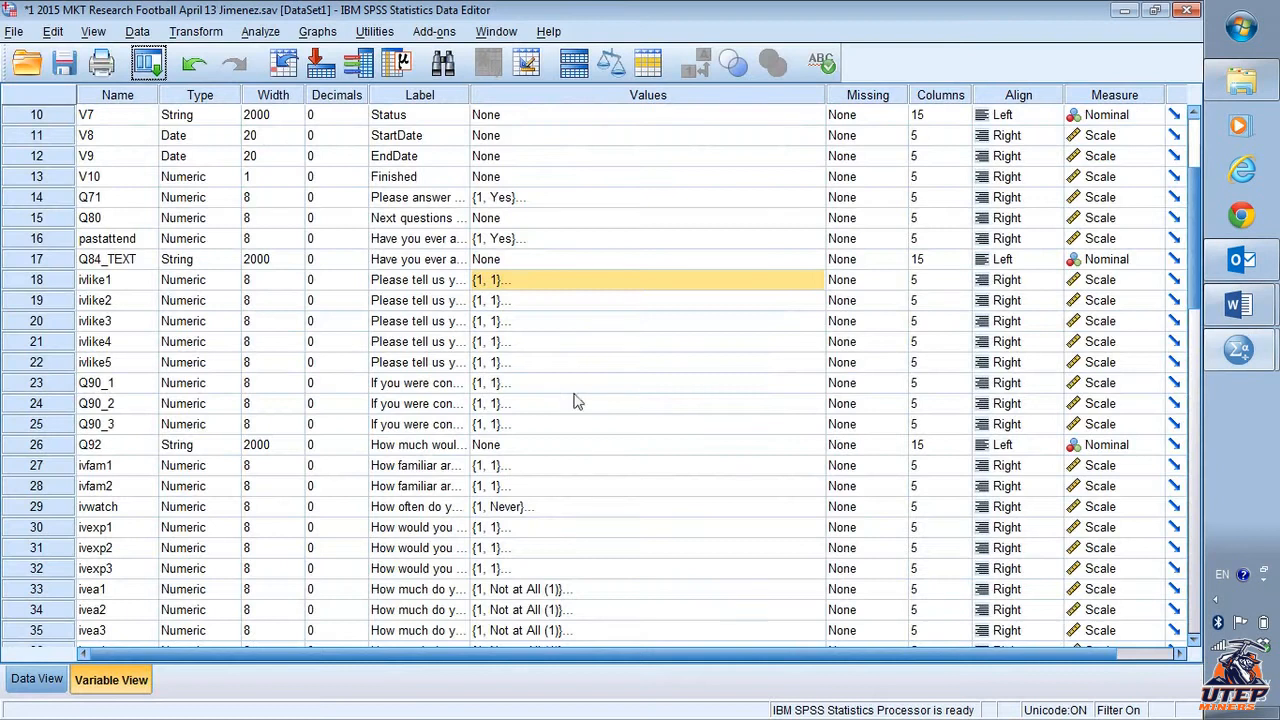
pyautogui.click(259, 32)
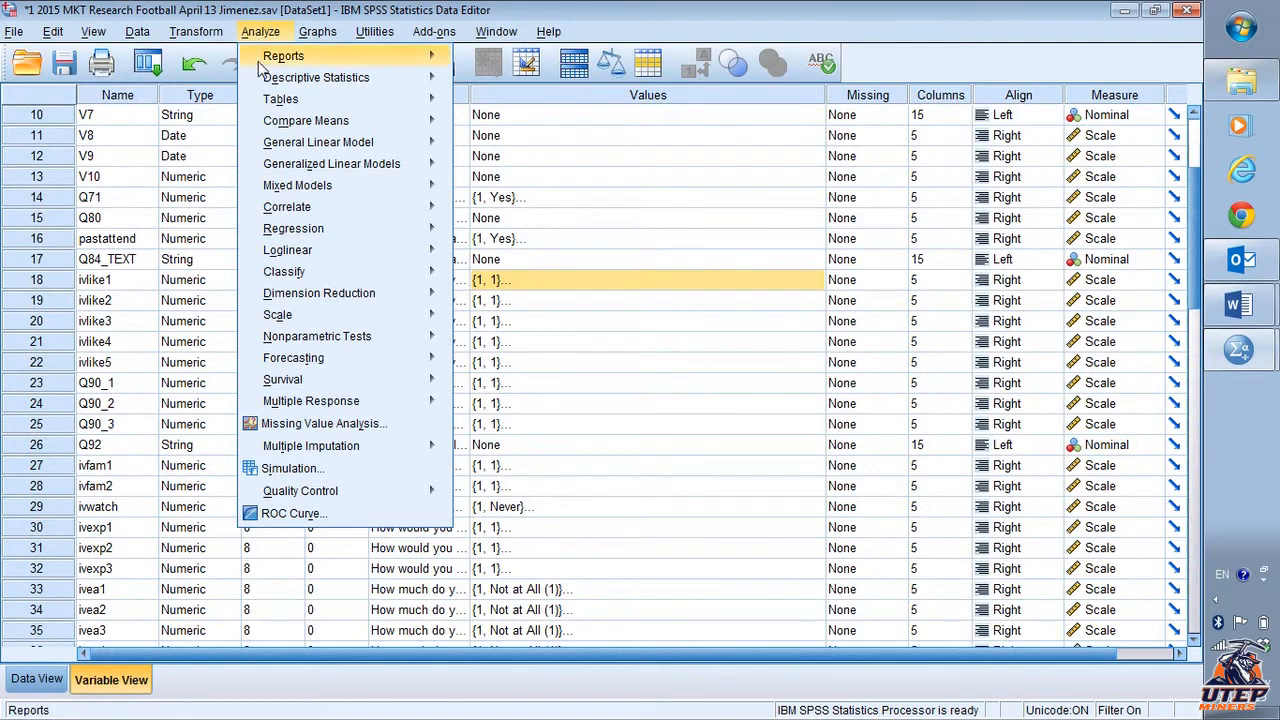
pyautogui.moveTo(364, 315)
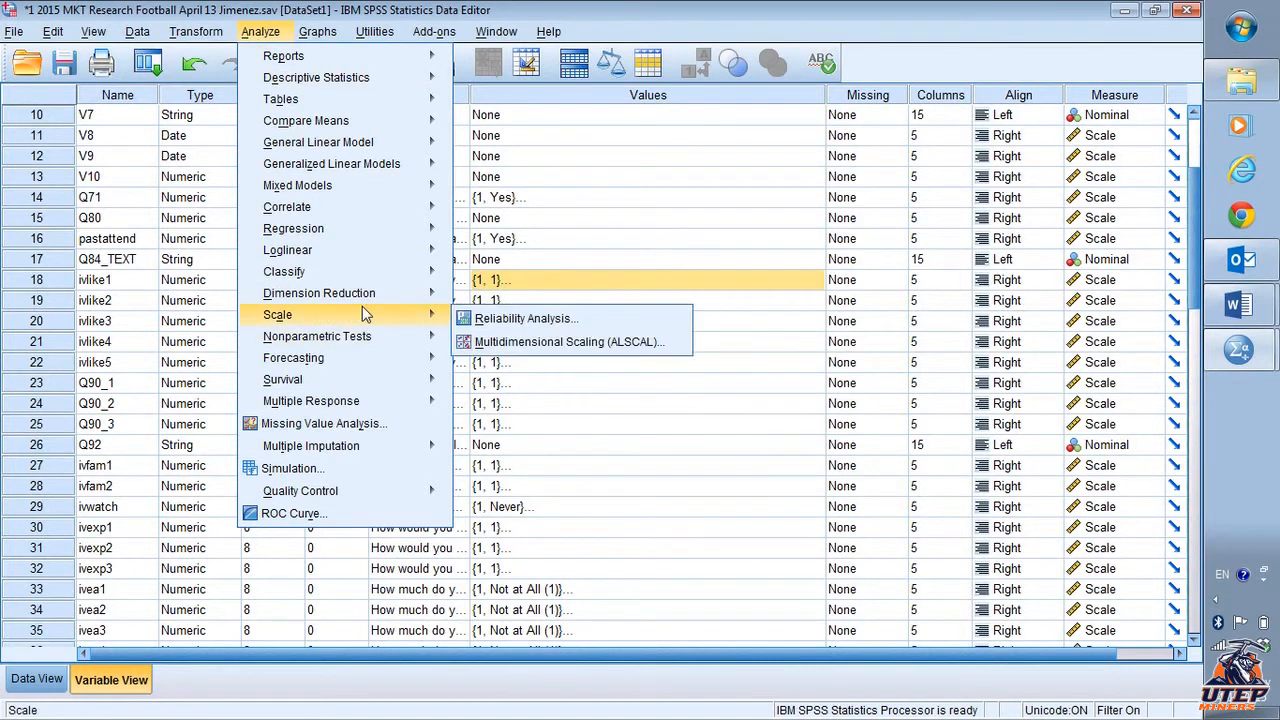
pyautogui.click(525, 318)
pyautogui.click(652, 272)
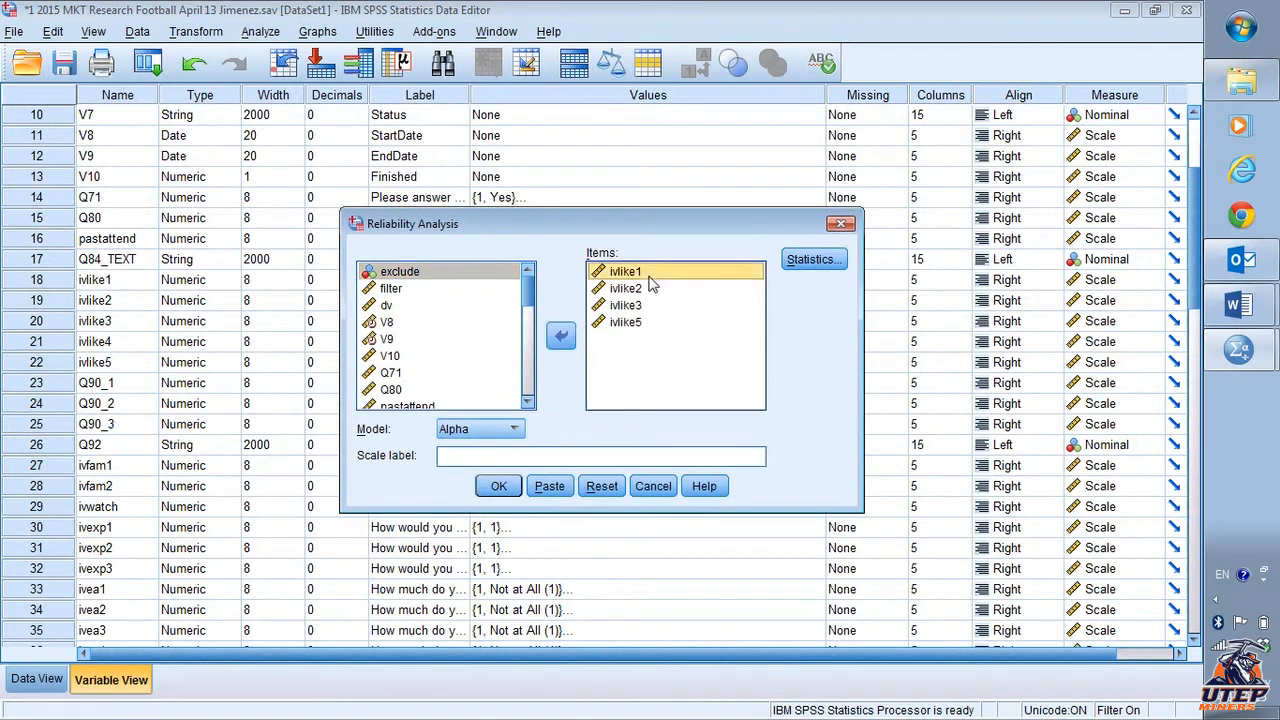
pyautogui.keyDown('shift'); pyautogui.click(636, 324); pyautogui.keyUp('shift')
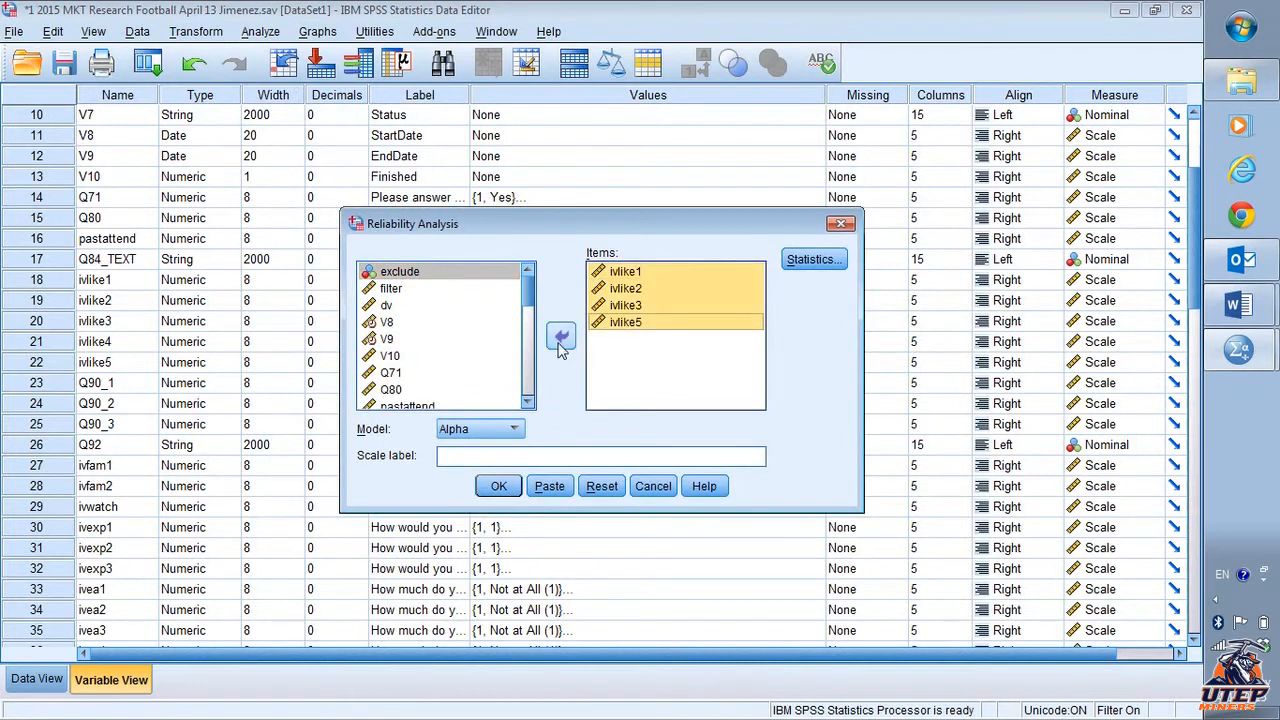
pyautogui.click(560, 340)
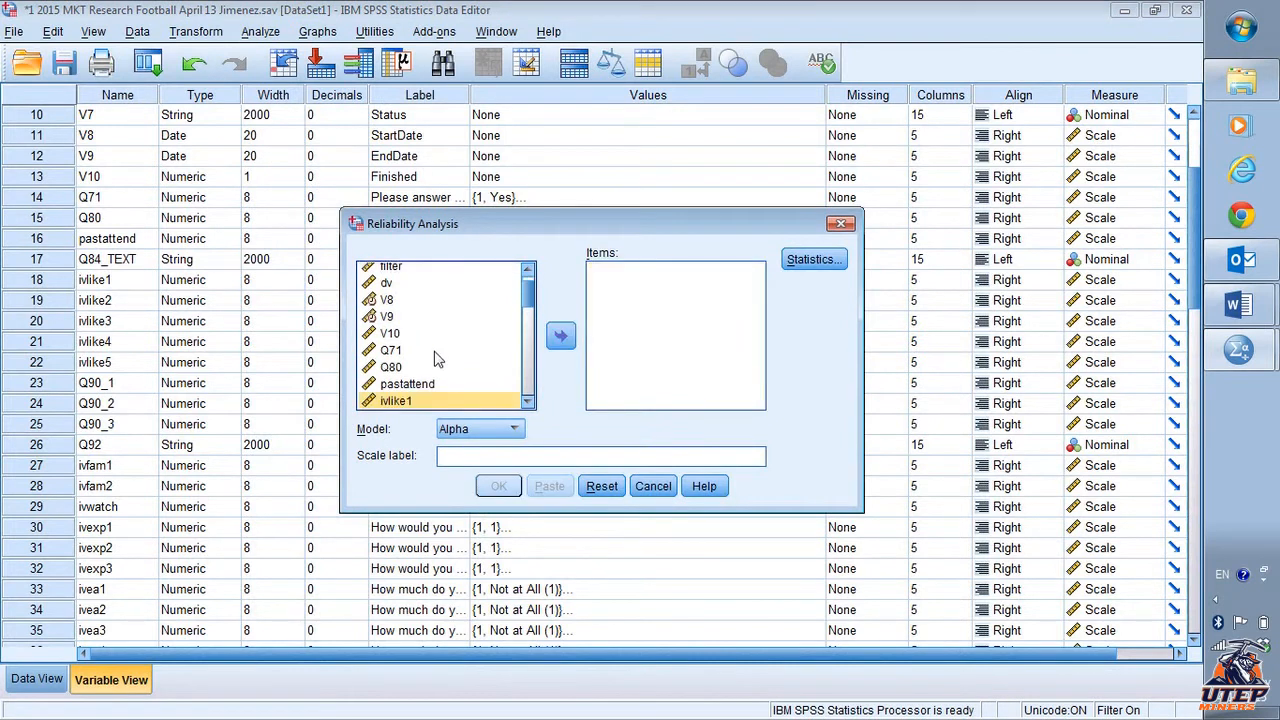
pyautogui.scroll(-4, 437, 360)
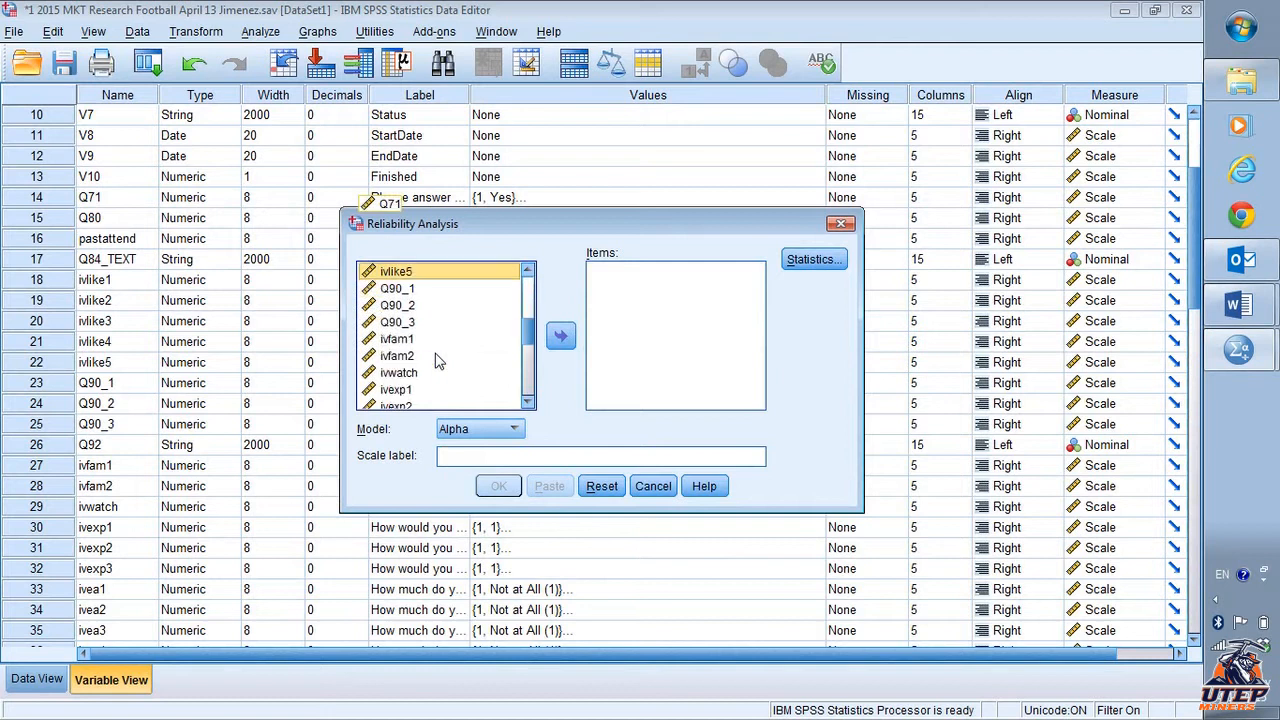
pyautogui.click(437, 340)
pyautogui.keyDown('shift'); pyautogui.click(438, 357); pyautogui.keyUp('shift')
pyautogui.click(561, 337)
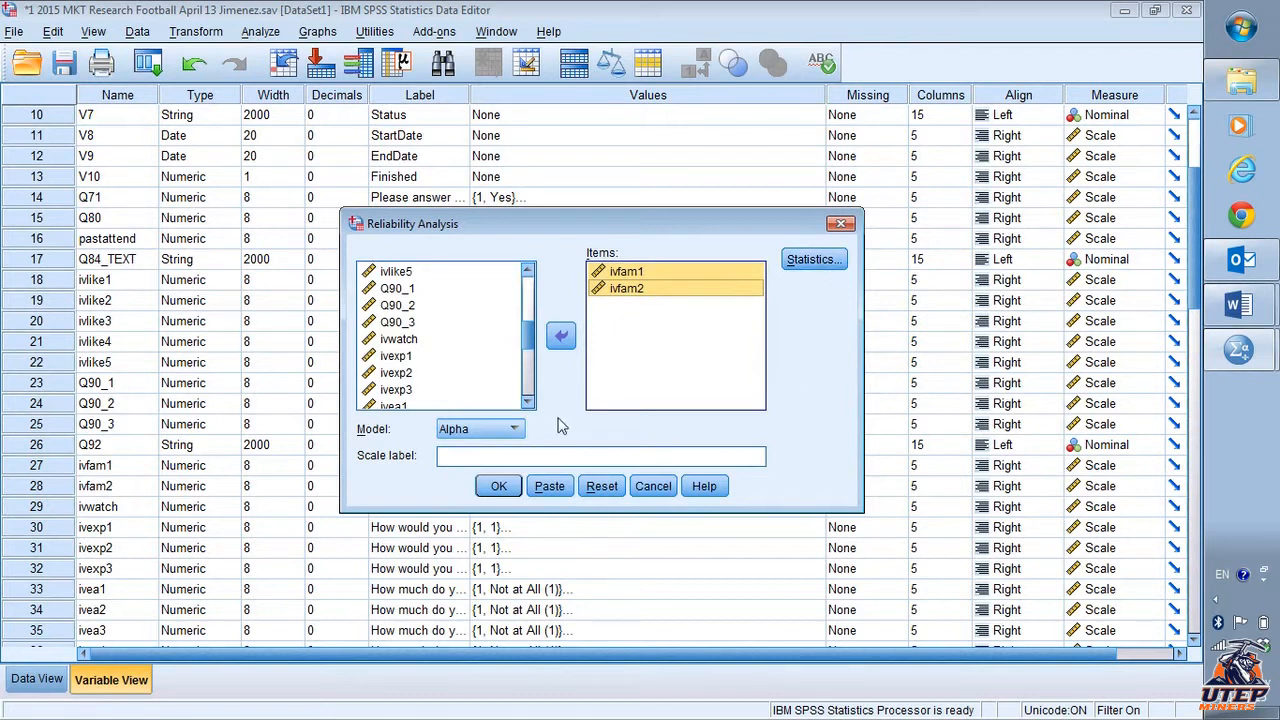
pyautogui.click(497, 488)
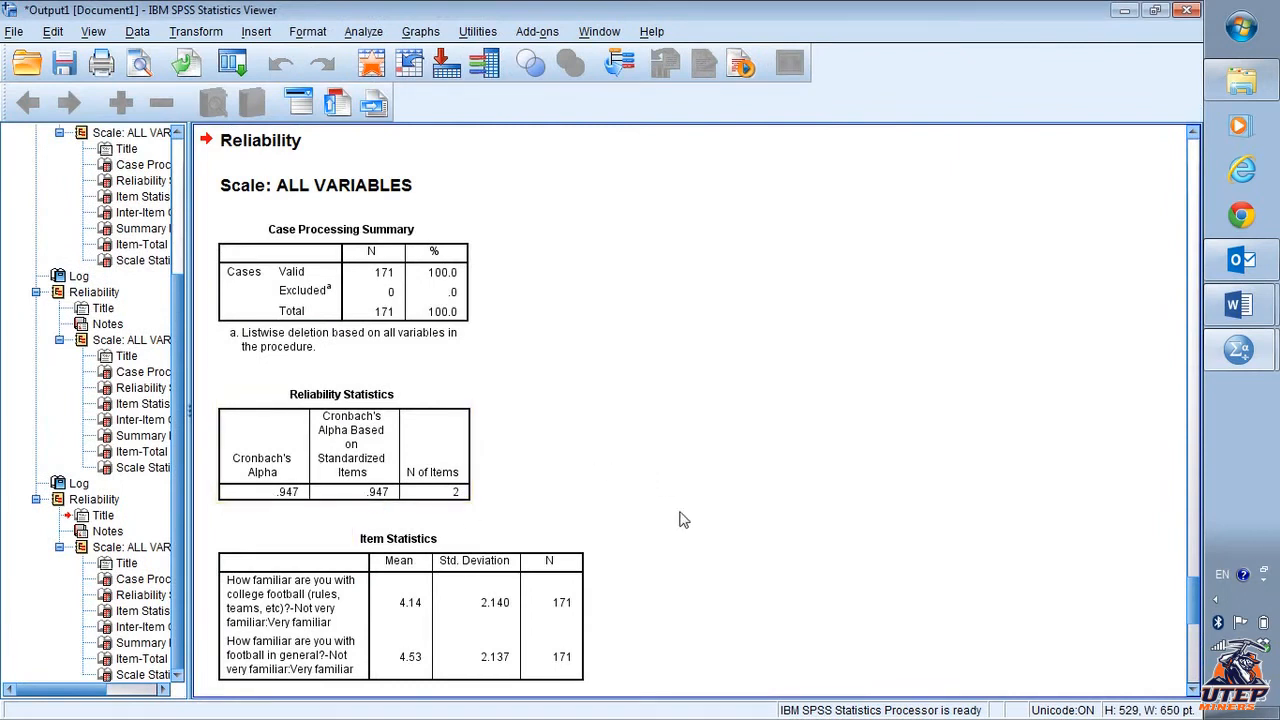
# - Examine the Reliability Statistics and Item-Total Statistics tables for the ivfam1 and ivfam2 scale
pyautogui.scroll(-7, 685, 517)
pyautogui.scroll(-8, 685, 517)
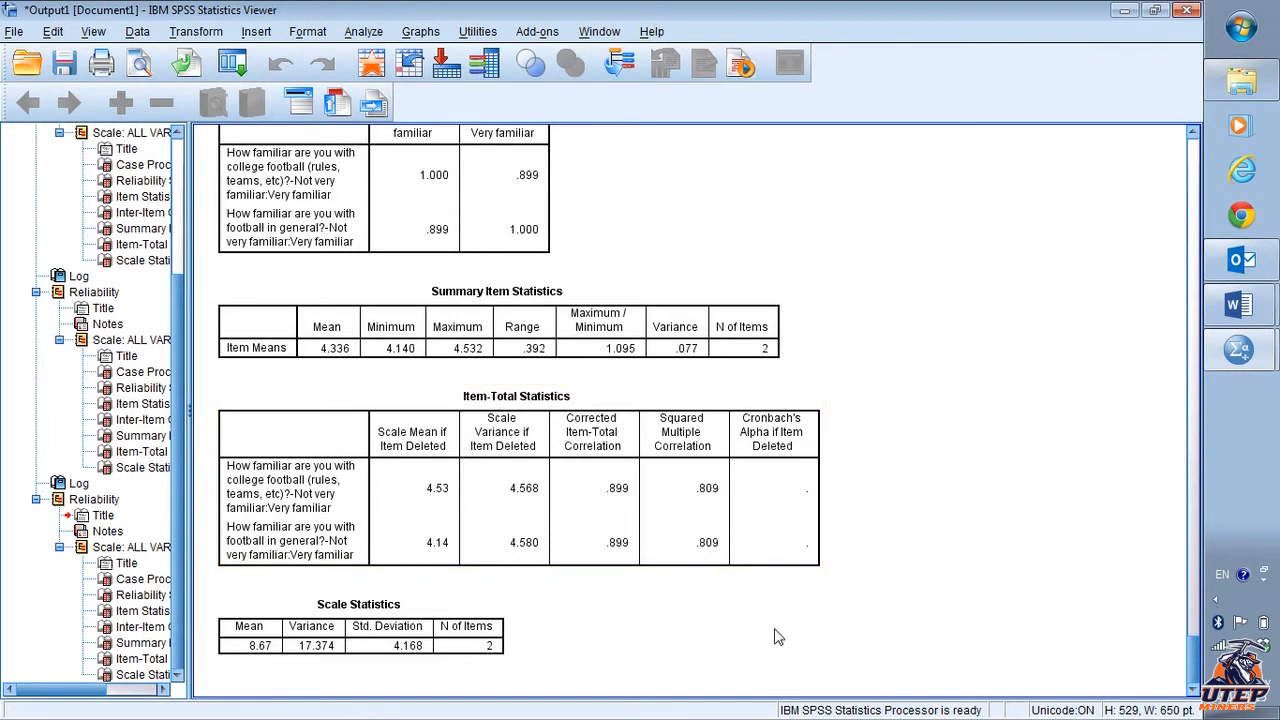
pyautogui.scroll(7, 774, 634)
pyautogui.scroll(5, 778, 637)
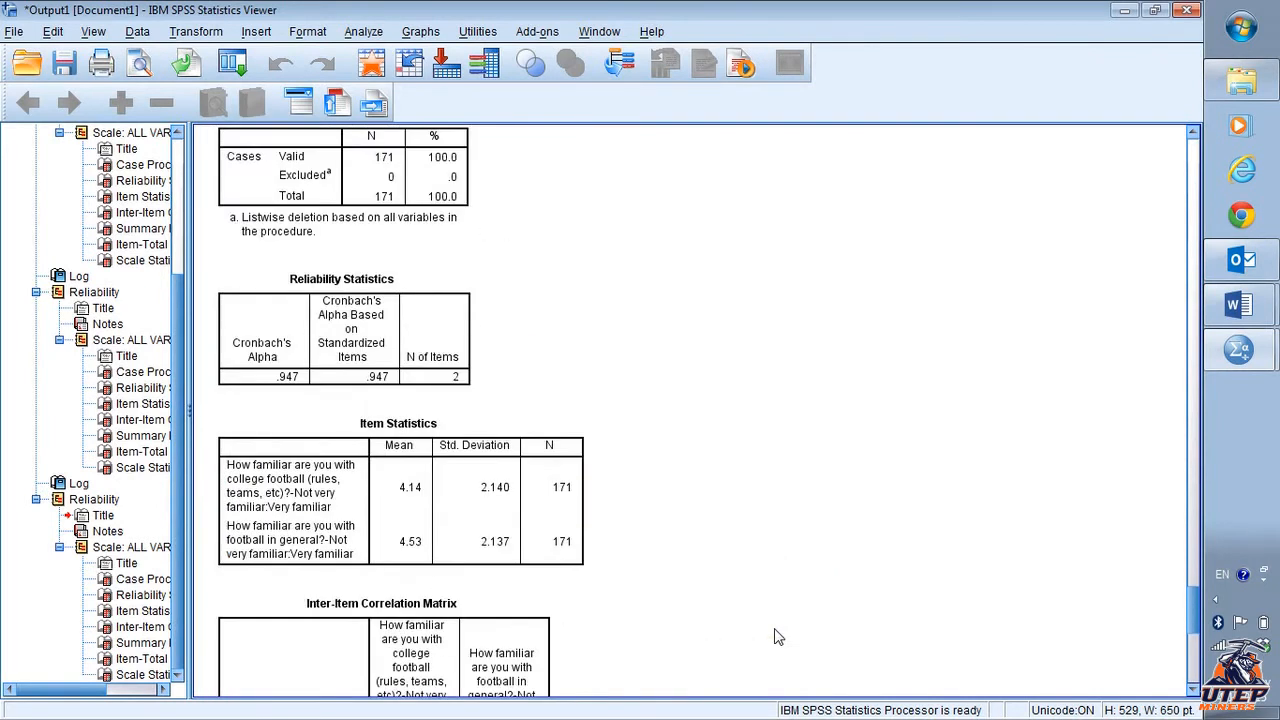
pyautogui.scroll(5, 778, 637)
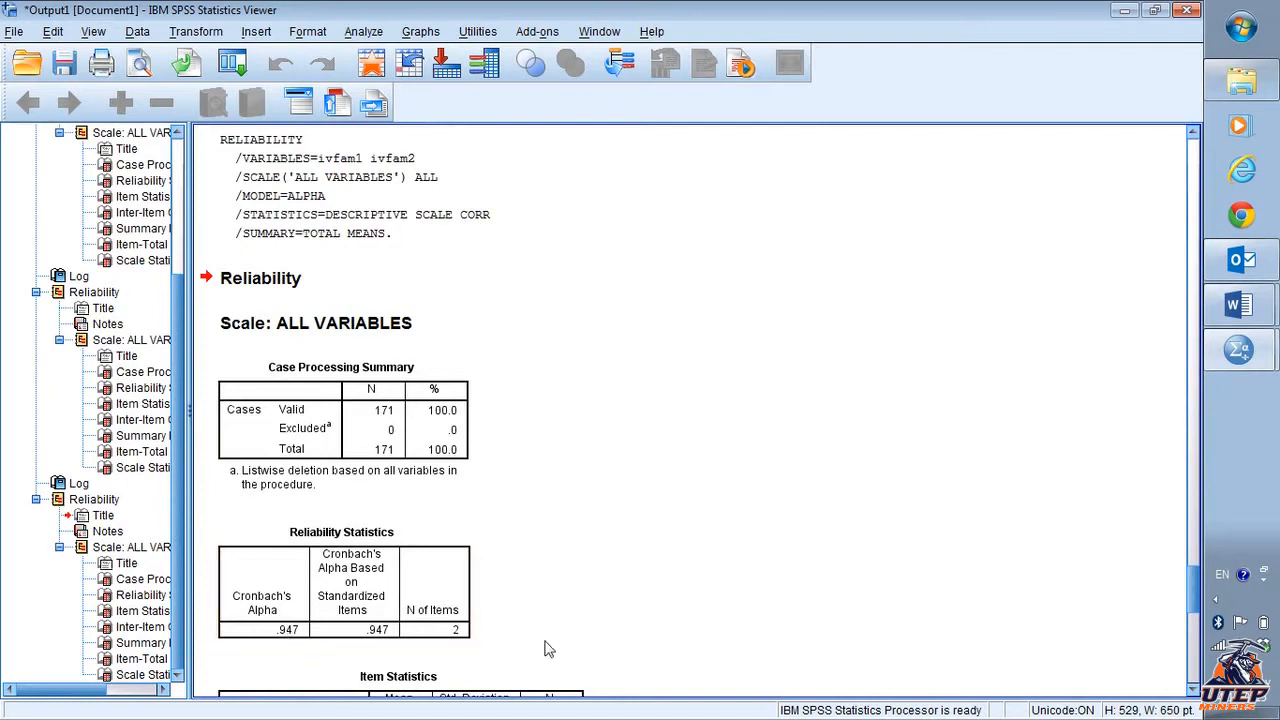
# - Switch to the Word document and append "yes. Alpha = .94" to item b (ivfam1 and ivfam2)
pyautogui.hotkey('alt', 'Tab')
pyautogui.hotkey('alt', 'Tab')
pyautogui.hotkey('alt', 'Tab')
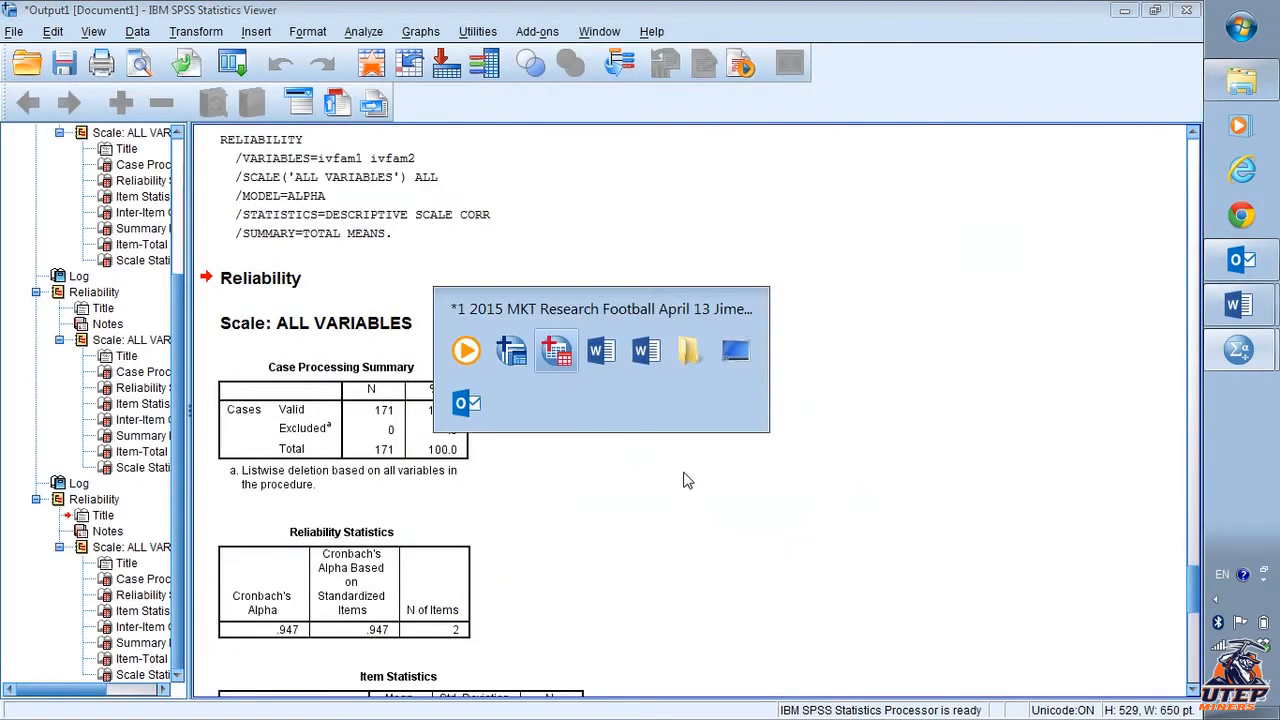
pyautogui.hotkey('alt', 'Tab')
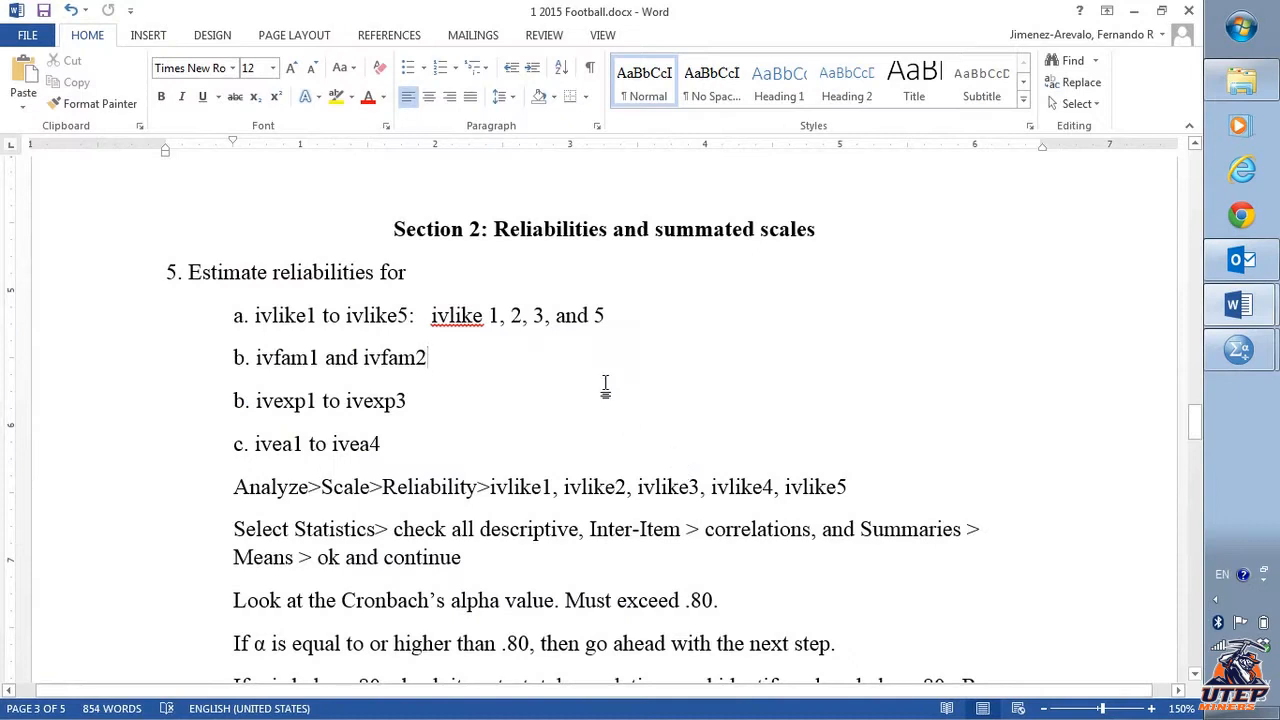
pyautogui.write('yes.')
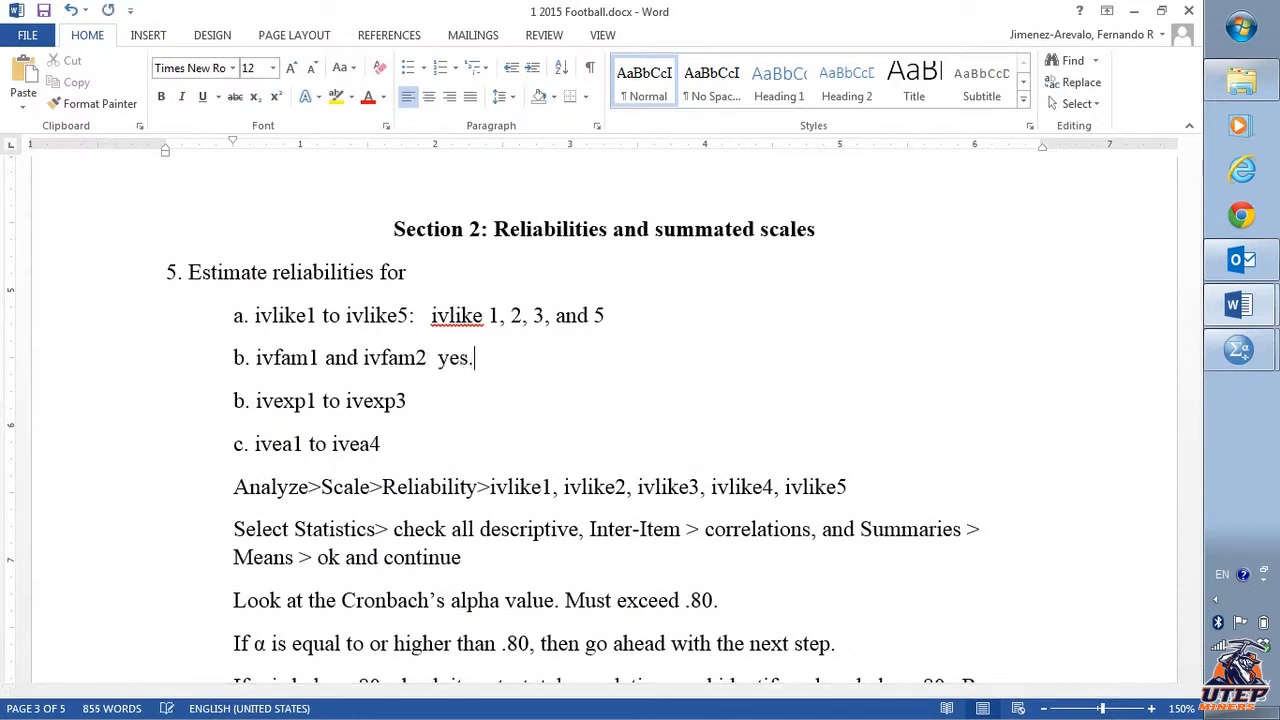
pyautogui.write(' Alpha ')
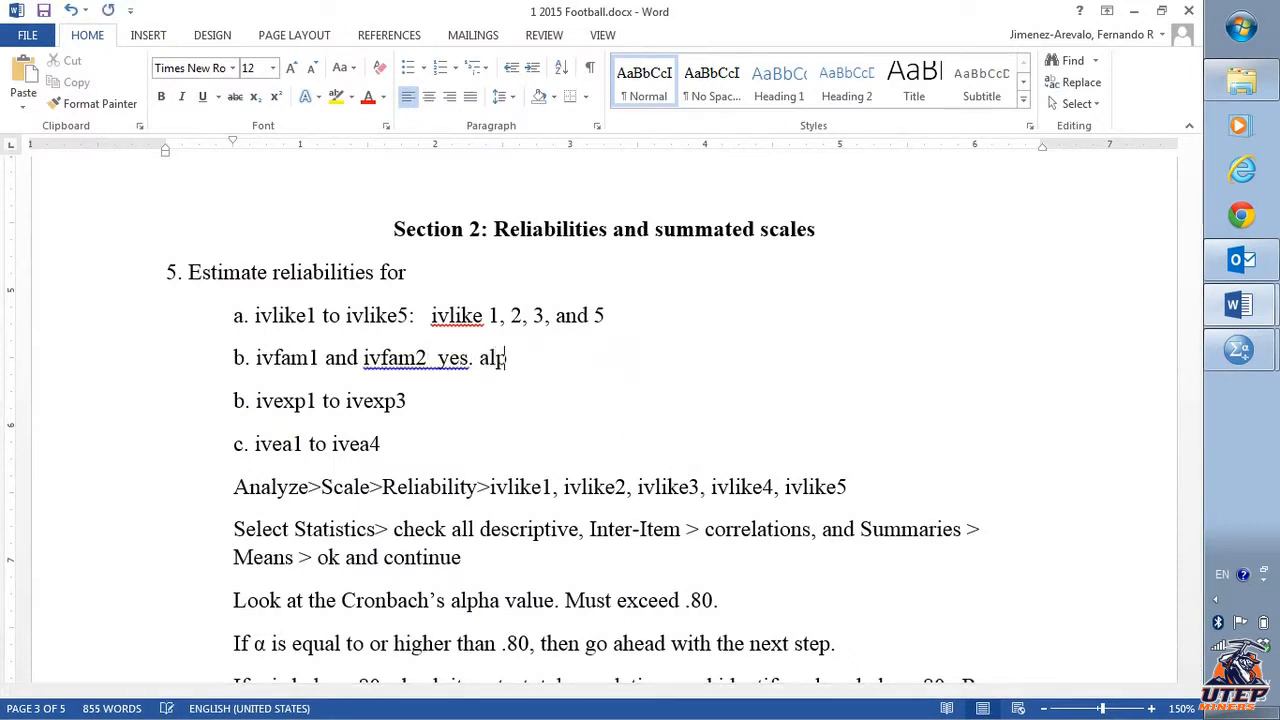
pyautogui.write('= .')
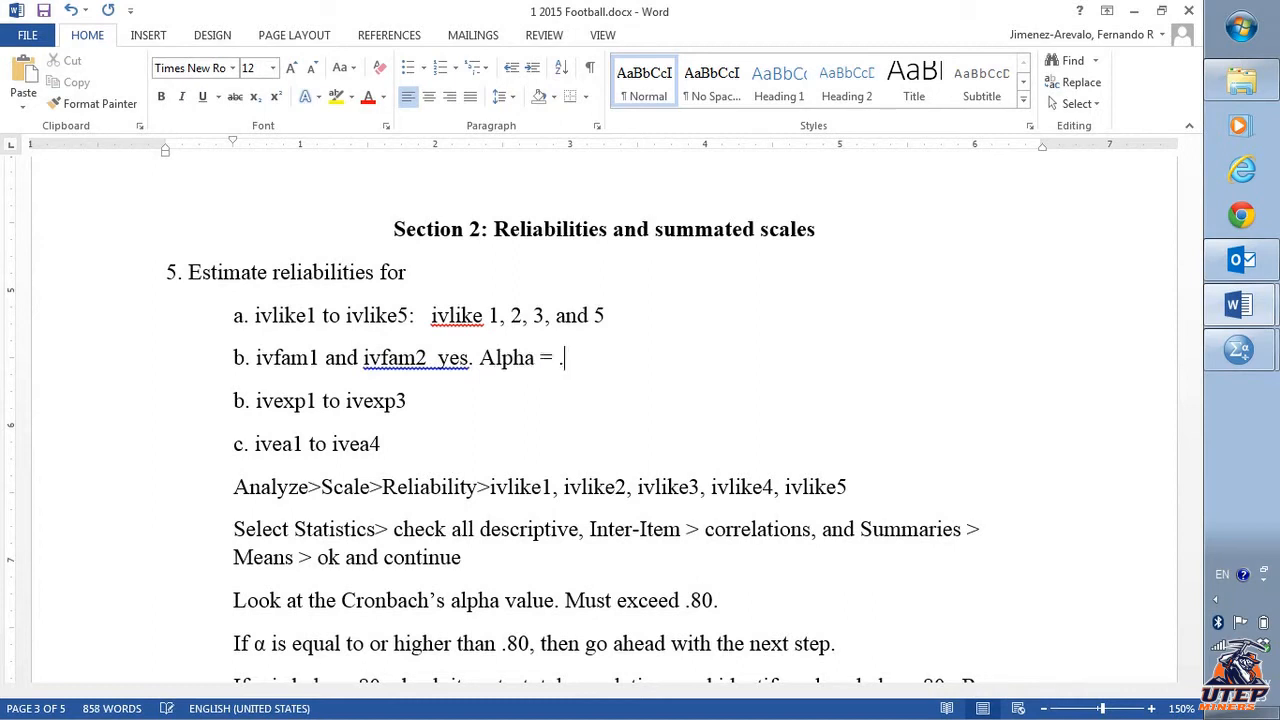
pyautogui.write('p')
pyautogui.press('BackSpace')
pyautogui.write('94')
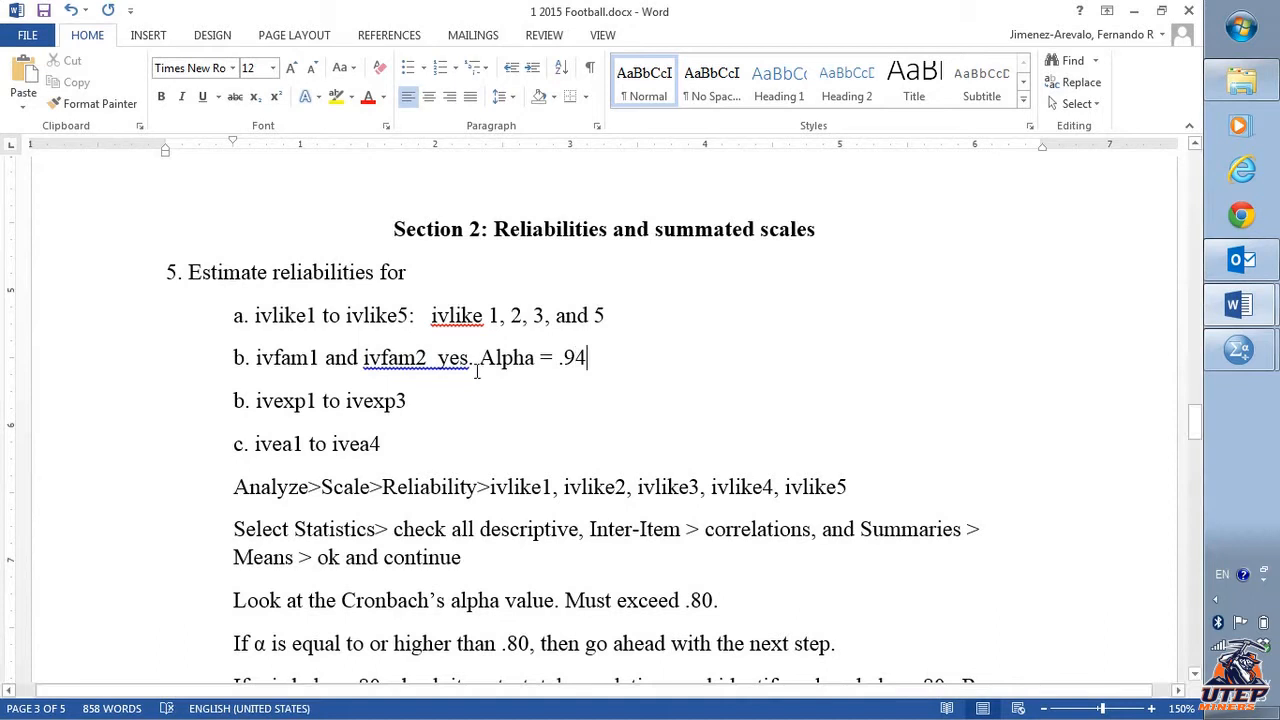
# - Append "alpha = .95" to the end of item a (ivlike1 to ivlike5) in the document
pyautogui.moveTo(441, 357); pyautogui.dragTo(607, 358)
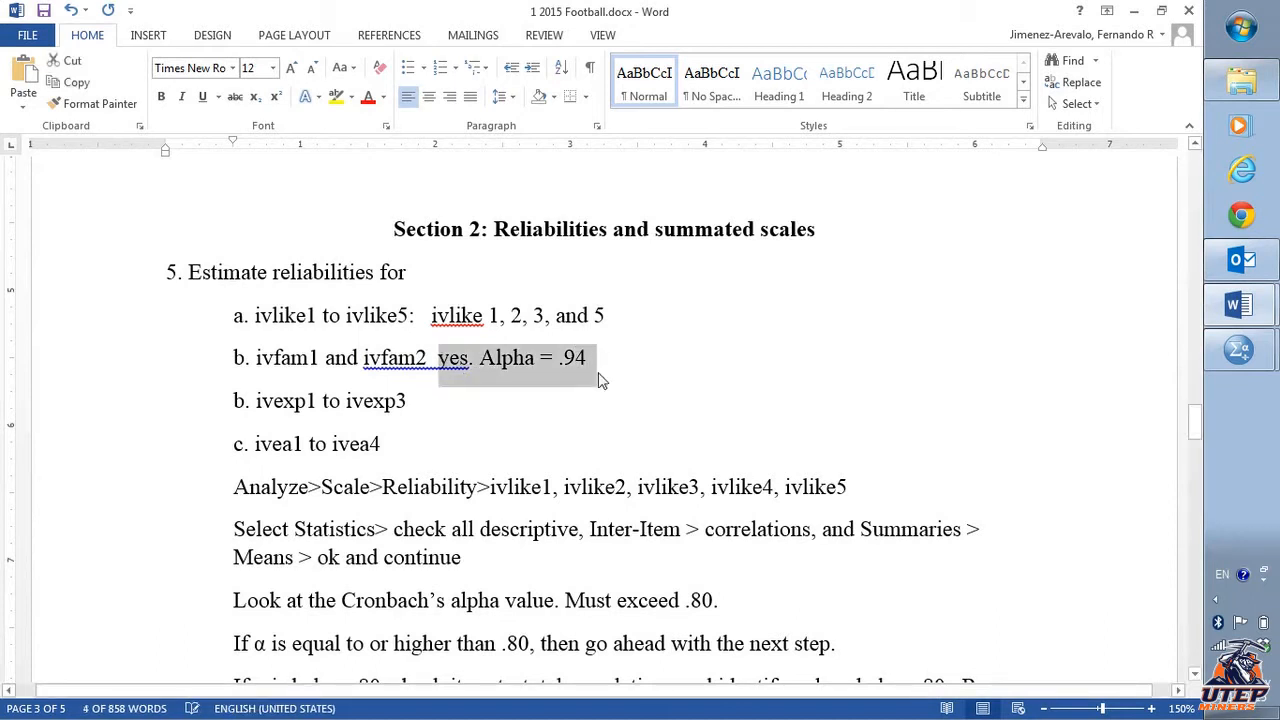
pyautogui.click(557, 392)
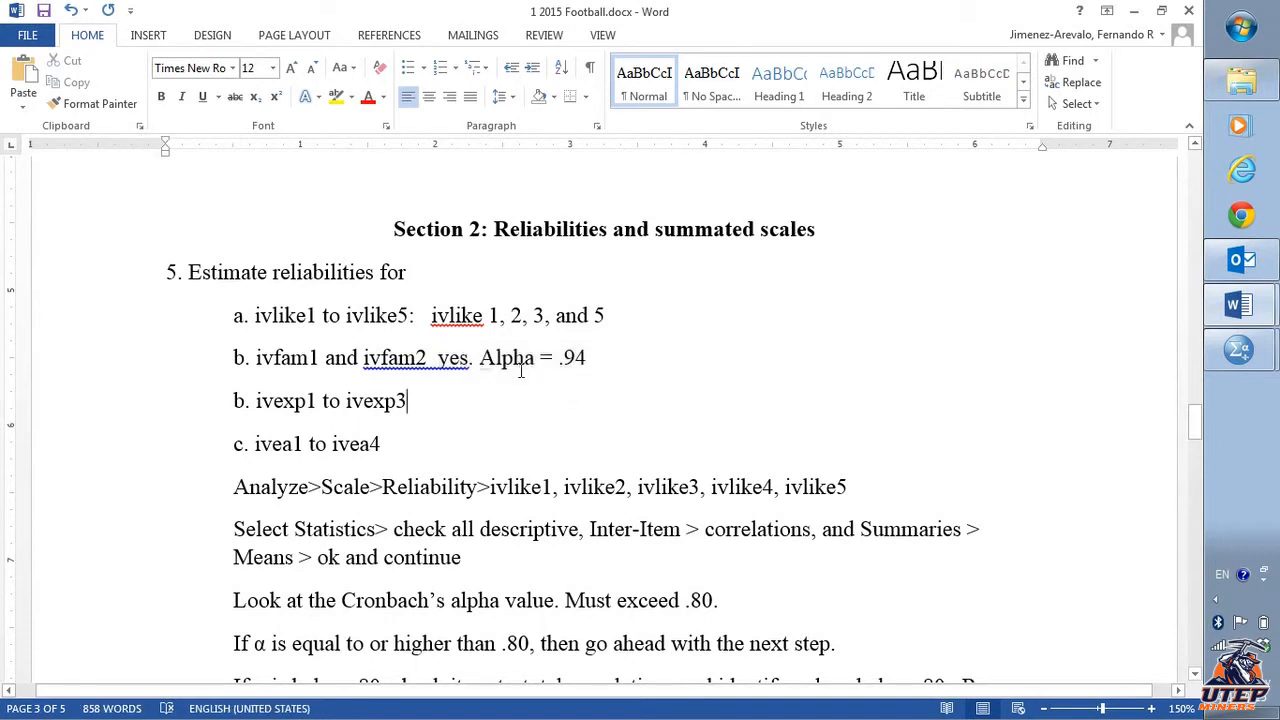
pyautogui.click(648, 315)
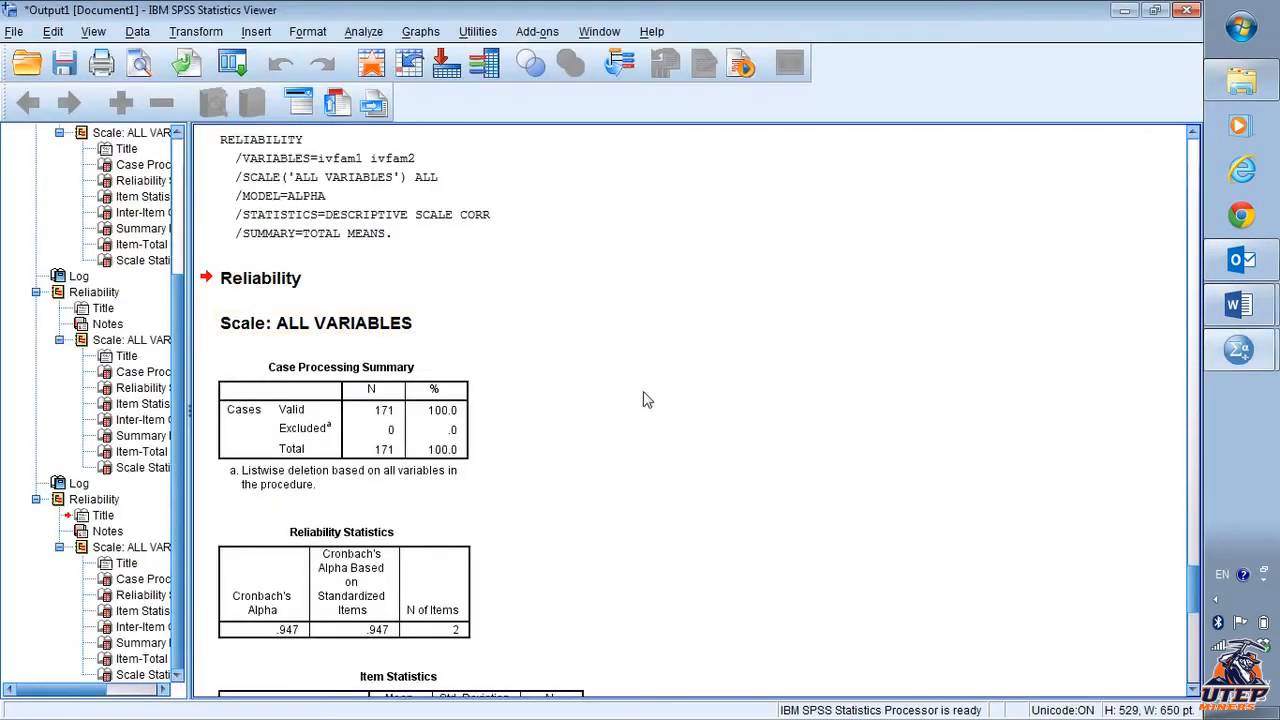
pyautogui.scroll(-15, 634, 434)
pyautogui.scroll(8, 634, 434)
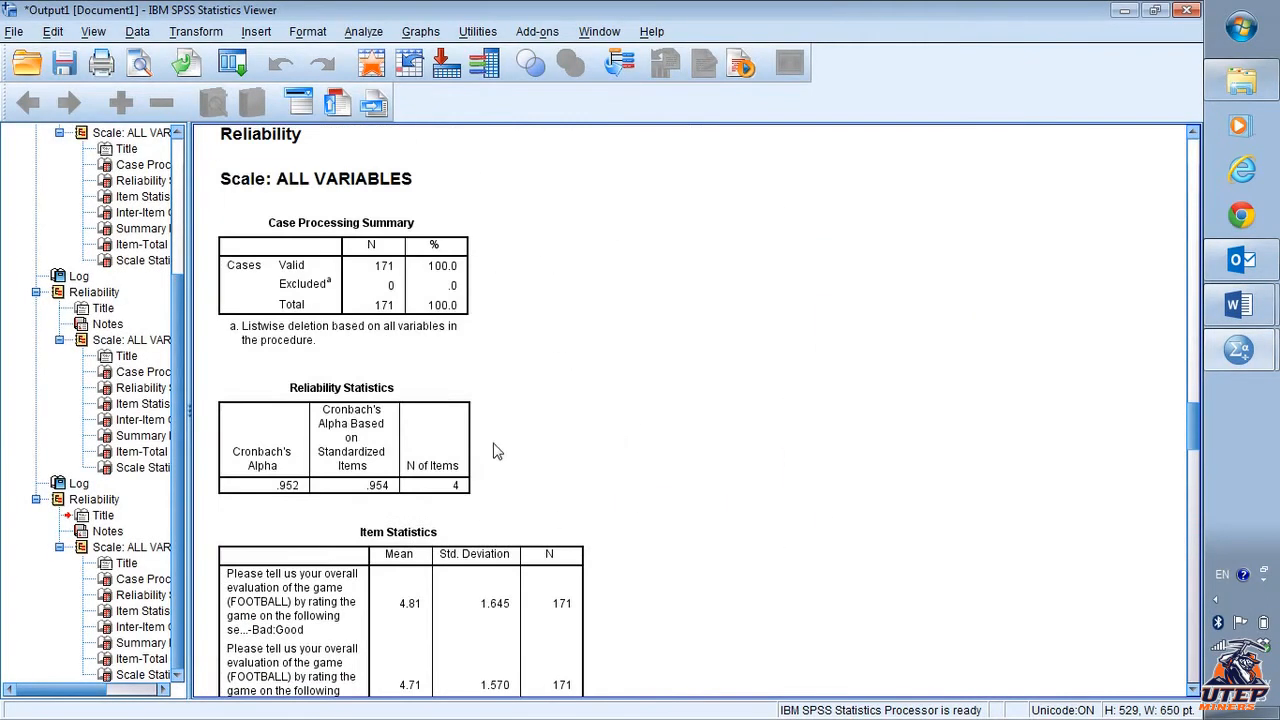
pyautogui.hotkey('alt', 'Tab')
pyautogui.write('al')
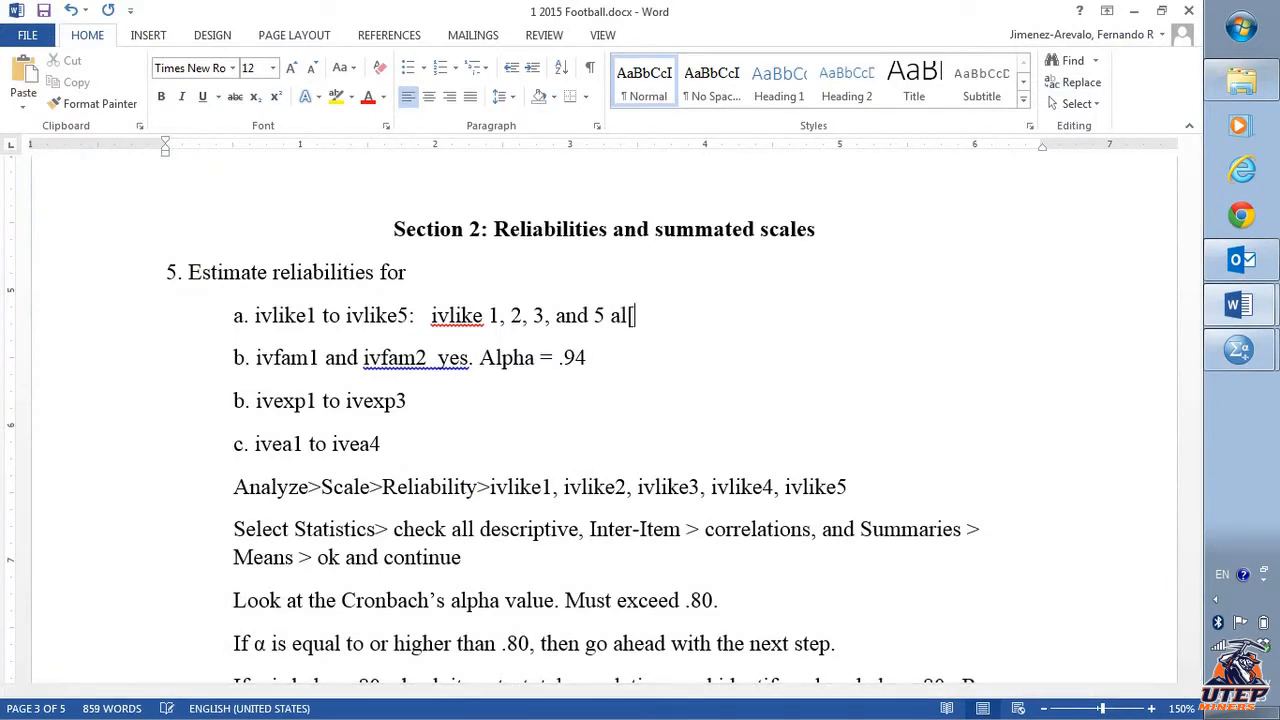
pyautogui.press('BackSpace')
pyautogui.write('lpha = .95')
pyautogui.click(634, 402)
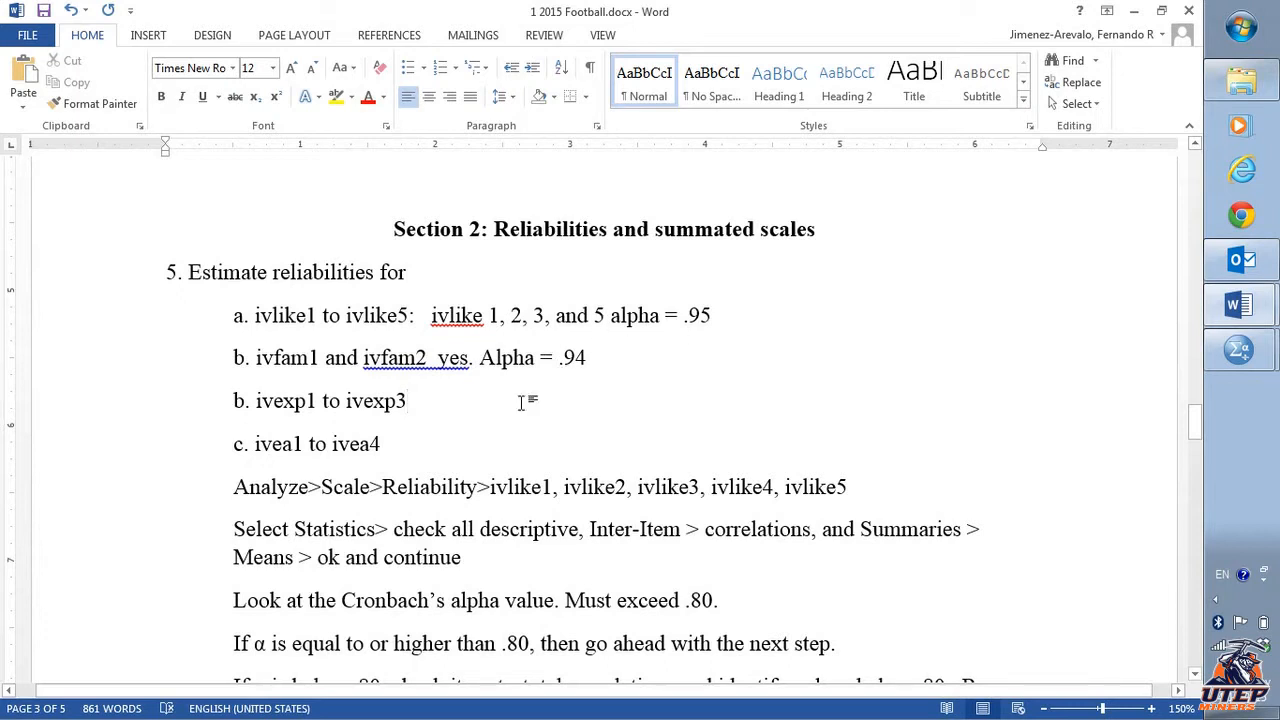
# - Rerun Reliability Analysis in SPSS with ivexp1, ivexp2 and ivexp3 replacing the ivfam items
pyautogui.hotkey('alt', 'Tab')
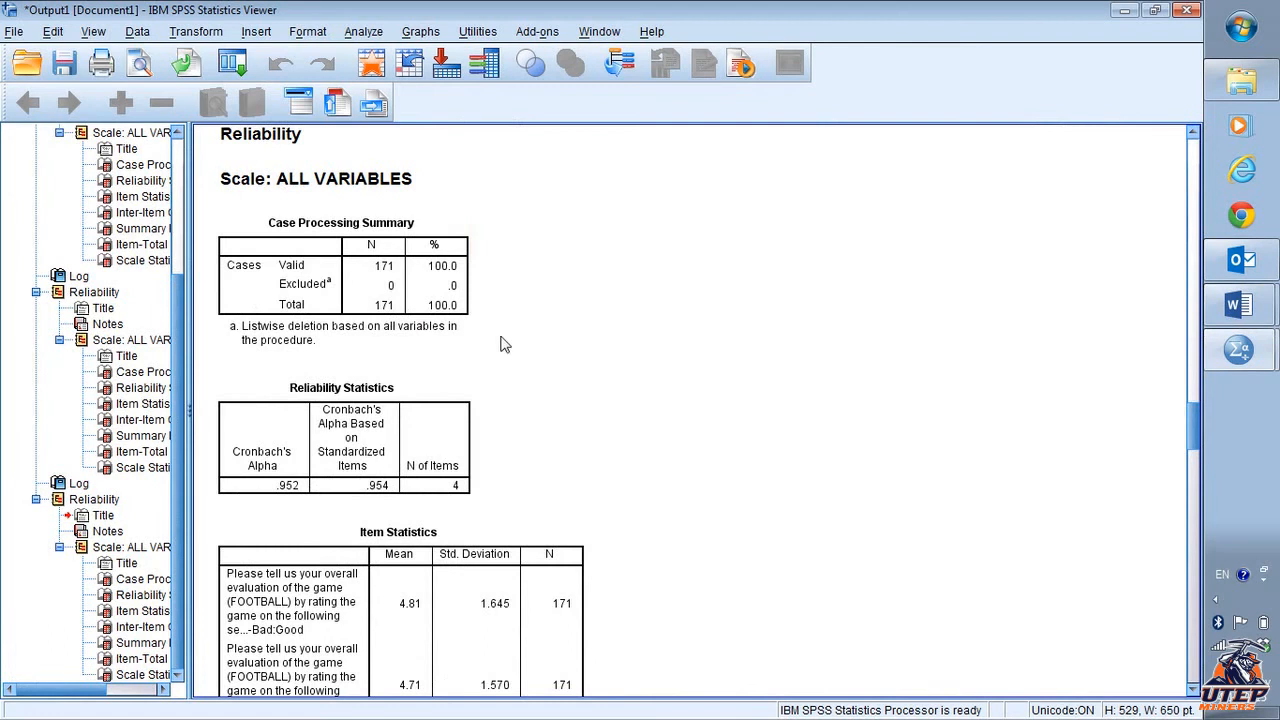
pyautogui.click(366, 32)
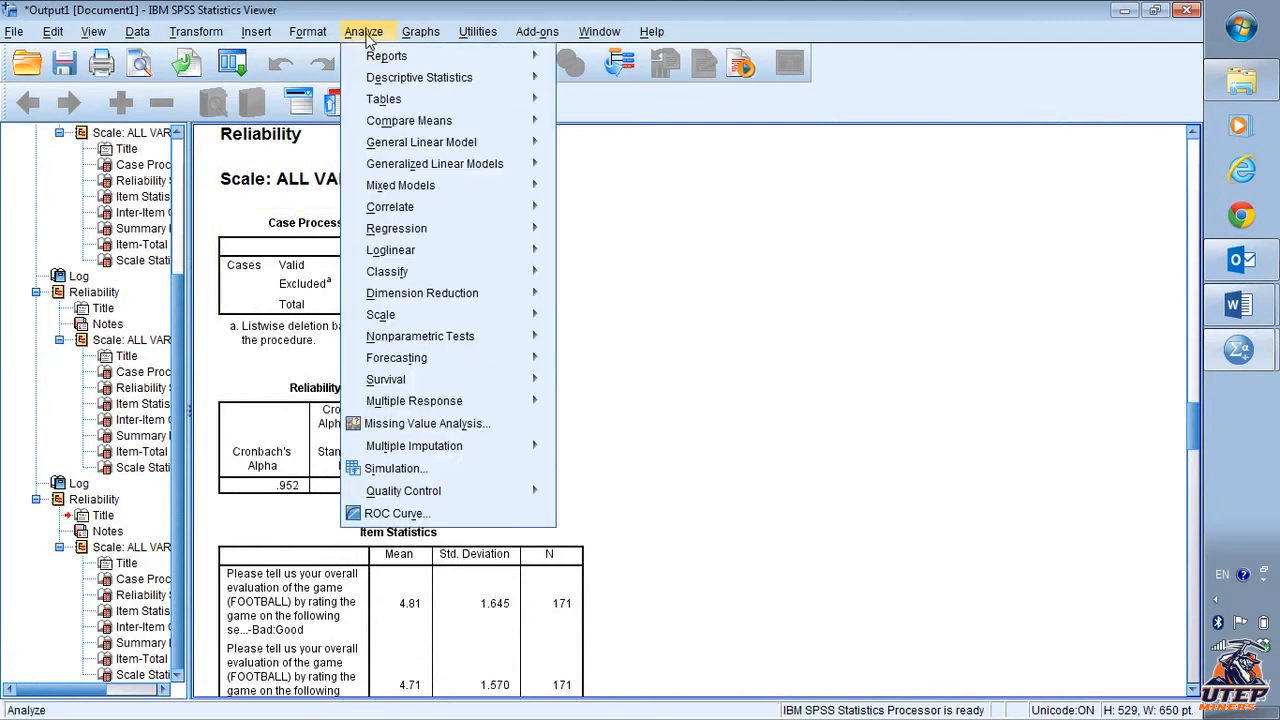
pyautogui.moveTo(470, 315)
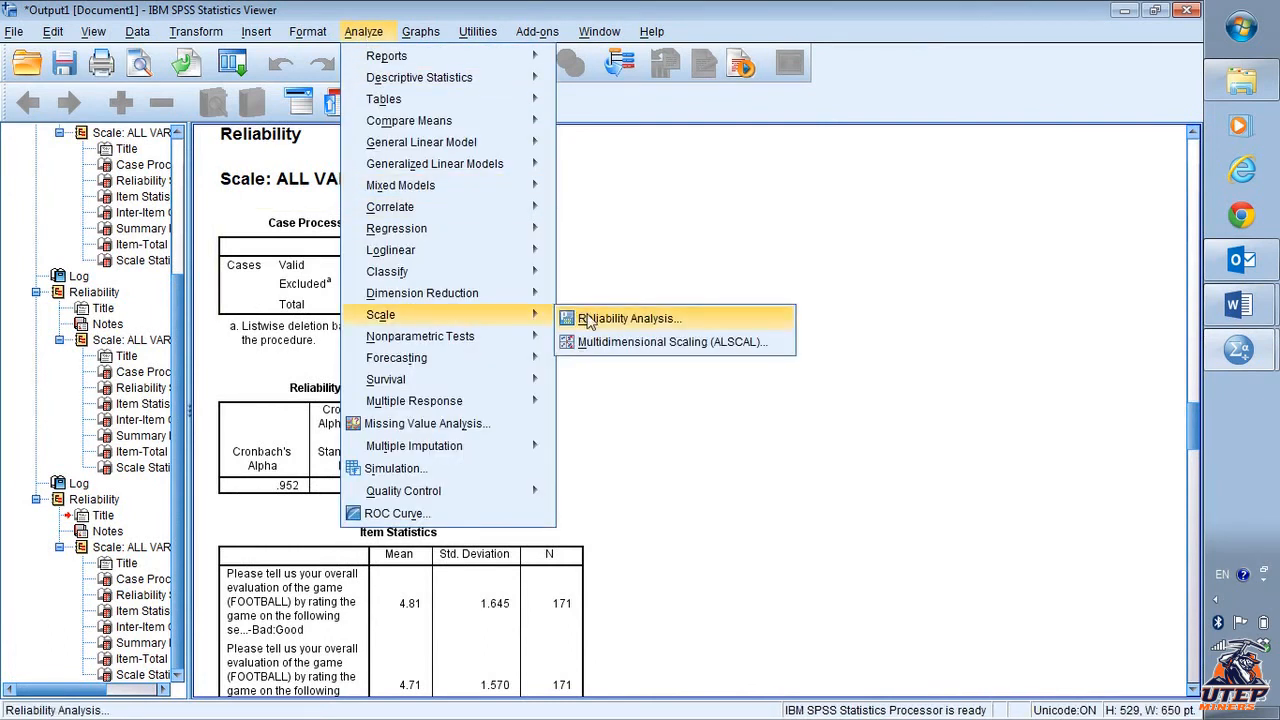
pyautogui.click(592, 316)
pyautogui.click(625, 271)
pyautogui.keyDown('shift'); pyautogui.click(625, 288); pyautogui.keyUp('shift')
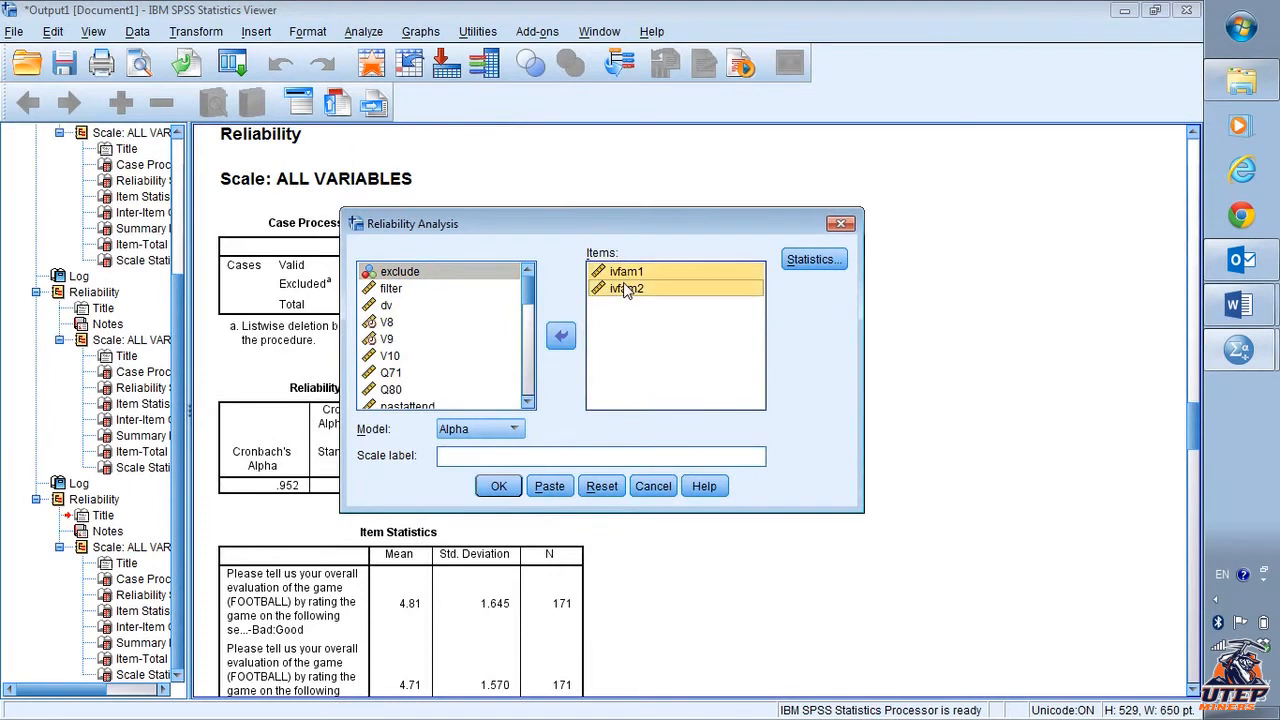
pyautogui.click(553, 339)
pyautogui.scroll(-3, 486, 357)
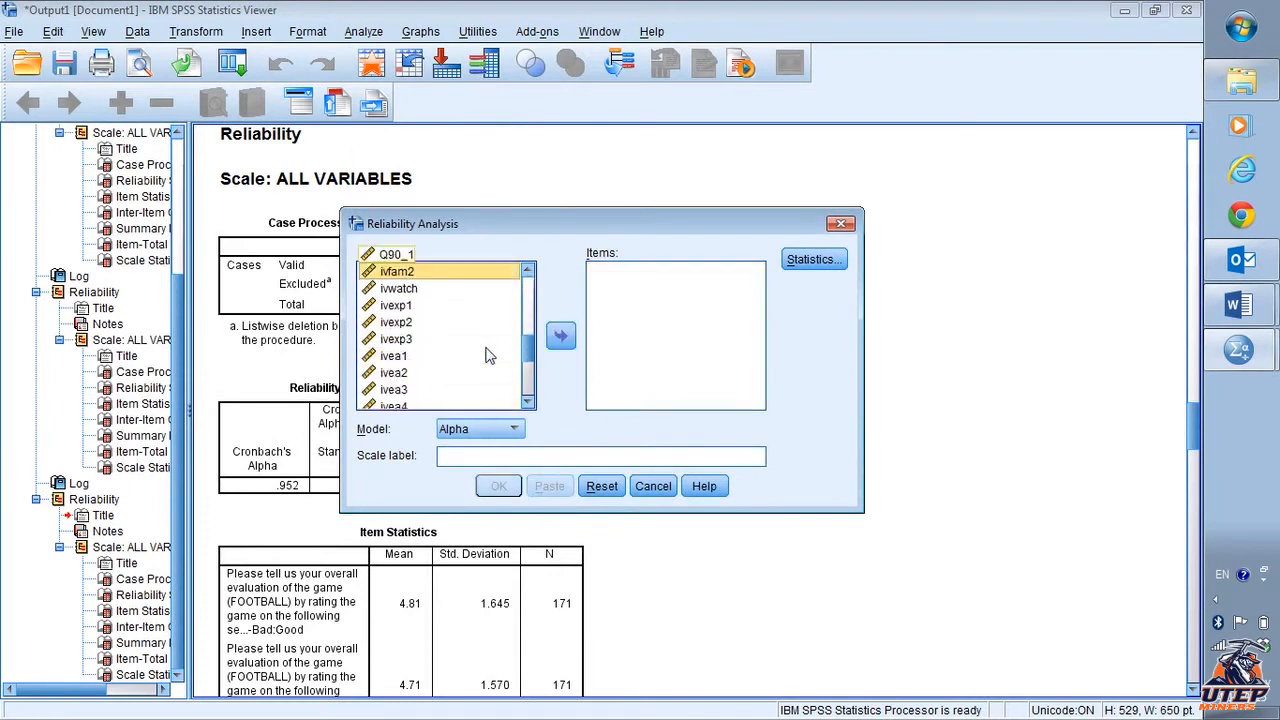
pyautogui.click(440, 306)
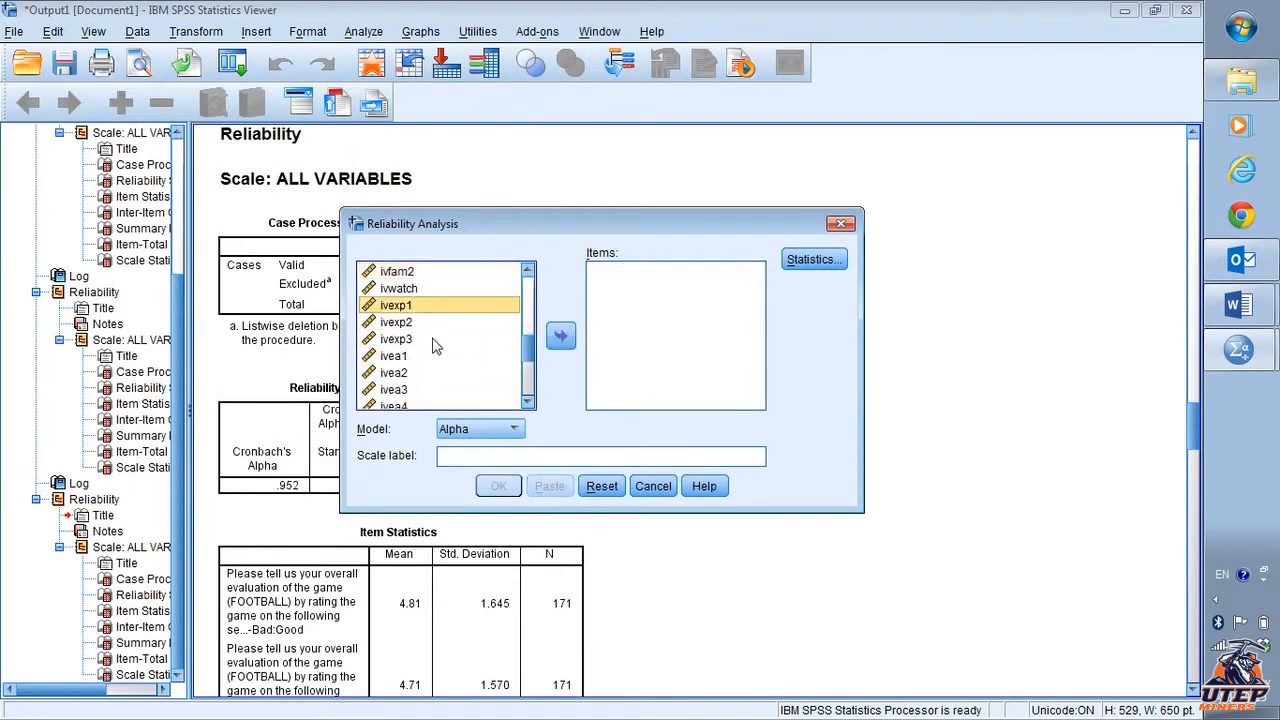
pyautogui.keyDown('shift'); pyautogui.click(497, 341); pyautogui.keyUp('shift')
pyautogui.click(560, 340)
pyautogui.click(498, 486)
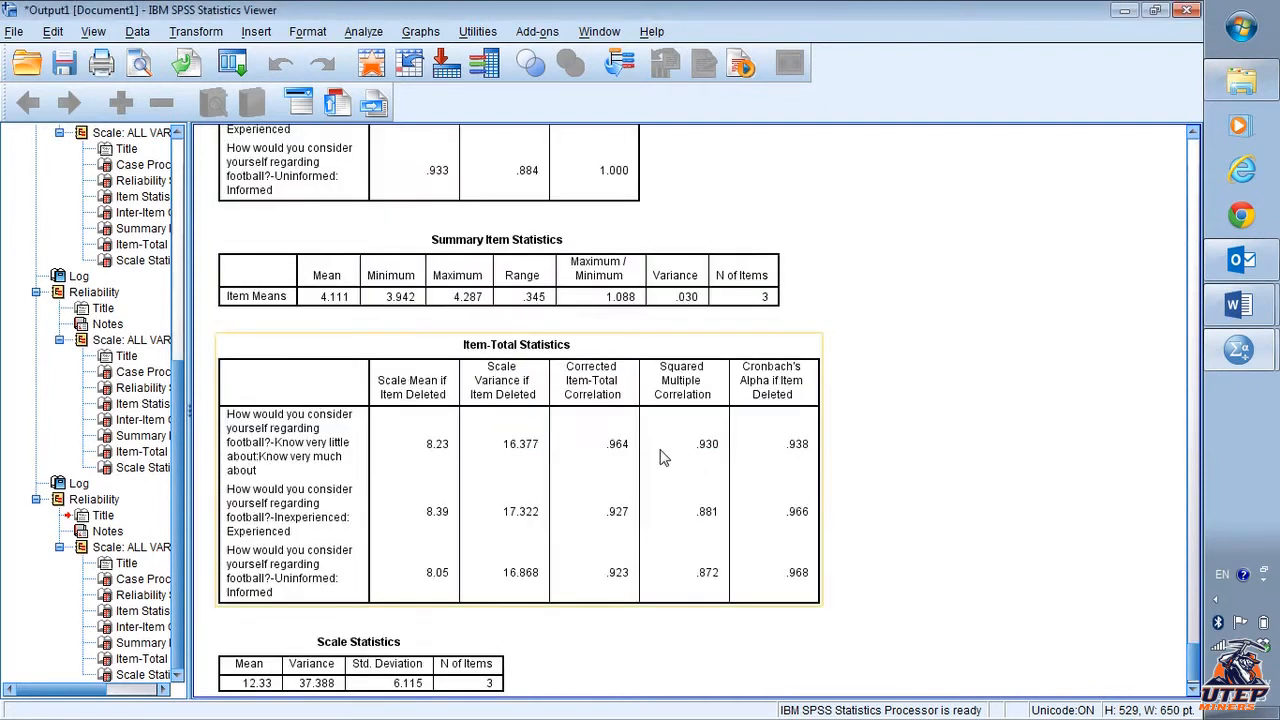
# - Examine the Reliability Statistics and Item-Total Statistics tables for the three ivexp items
pyautogui.scroll(10, 680, 459)
pyautogui.scroll(2, 660, 458)
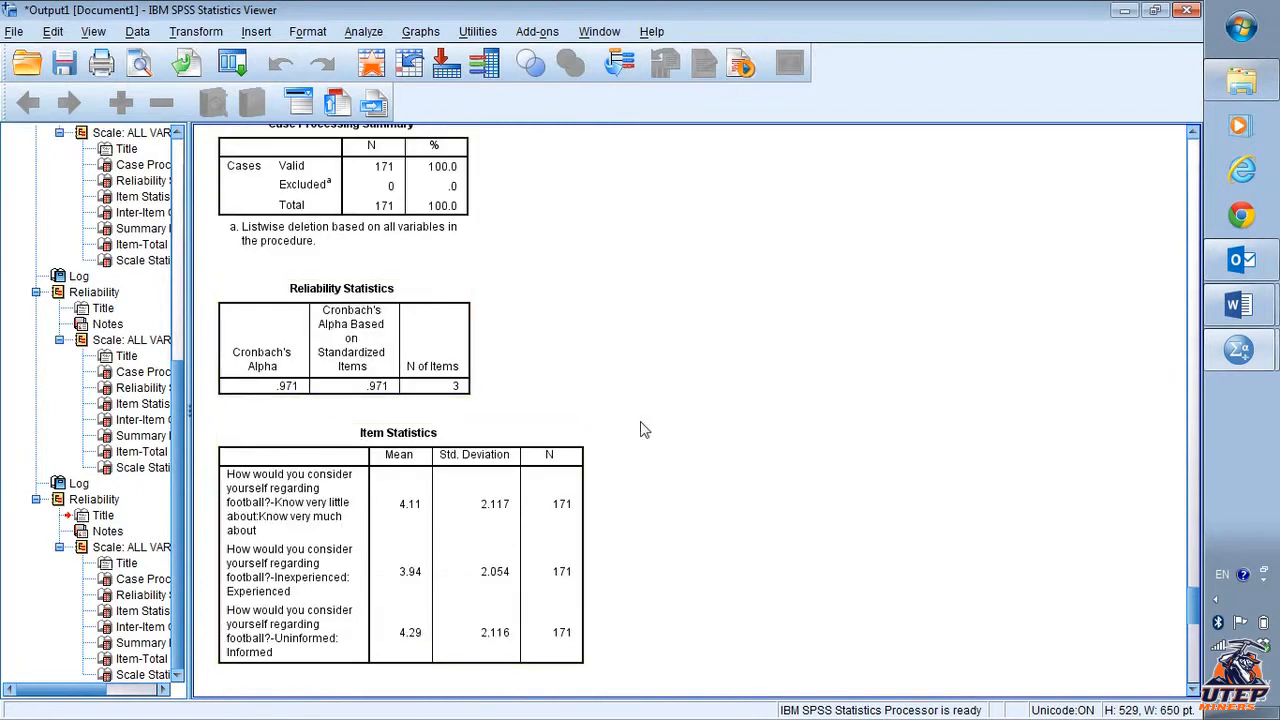
pyautogui.scroll(-8, 782, 474)
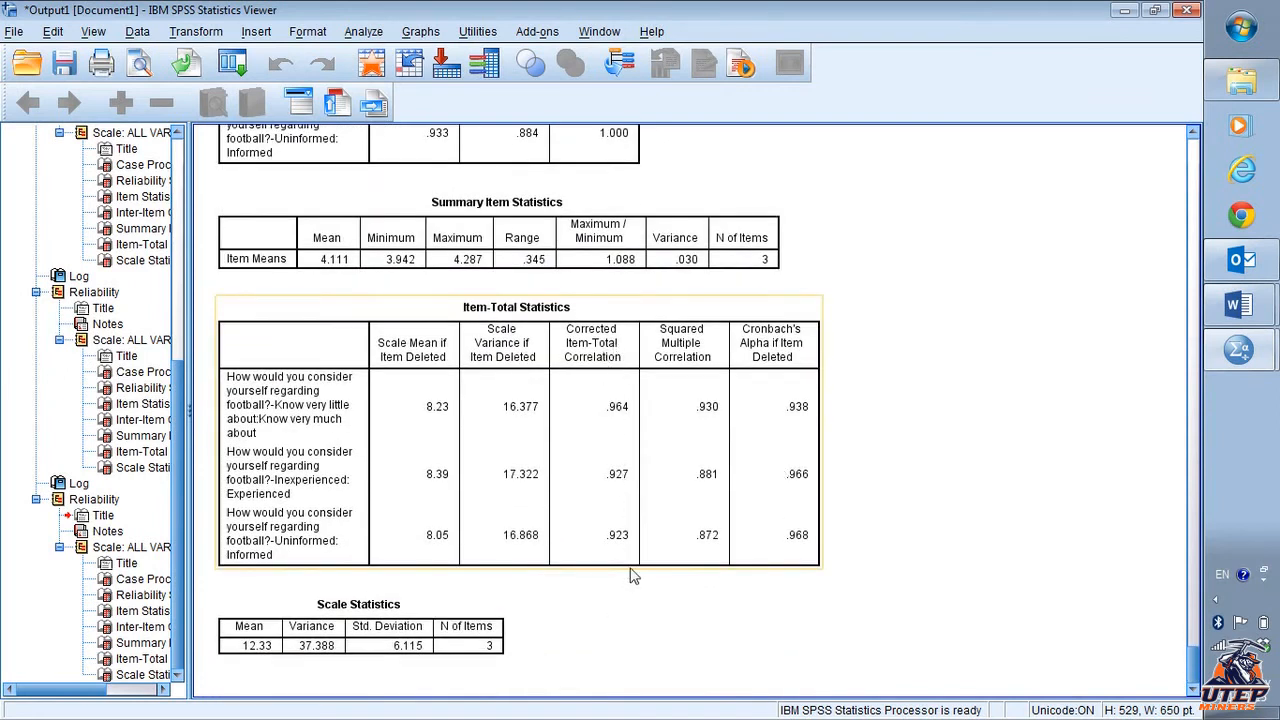
# - Append "Yes. Alpha = .97" to item b for ivexp1 to ivexp3 in the Word document
pyautogui.scroll(3, 650, 565)
pyautogui.scroll(3, 673, 552)
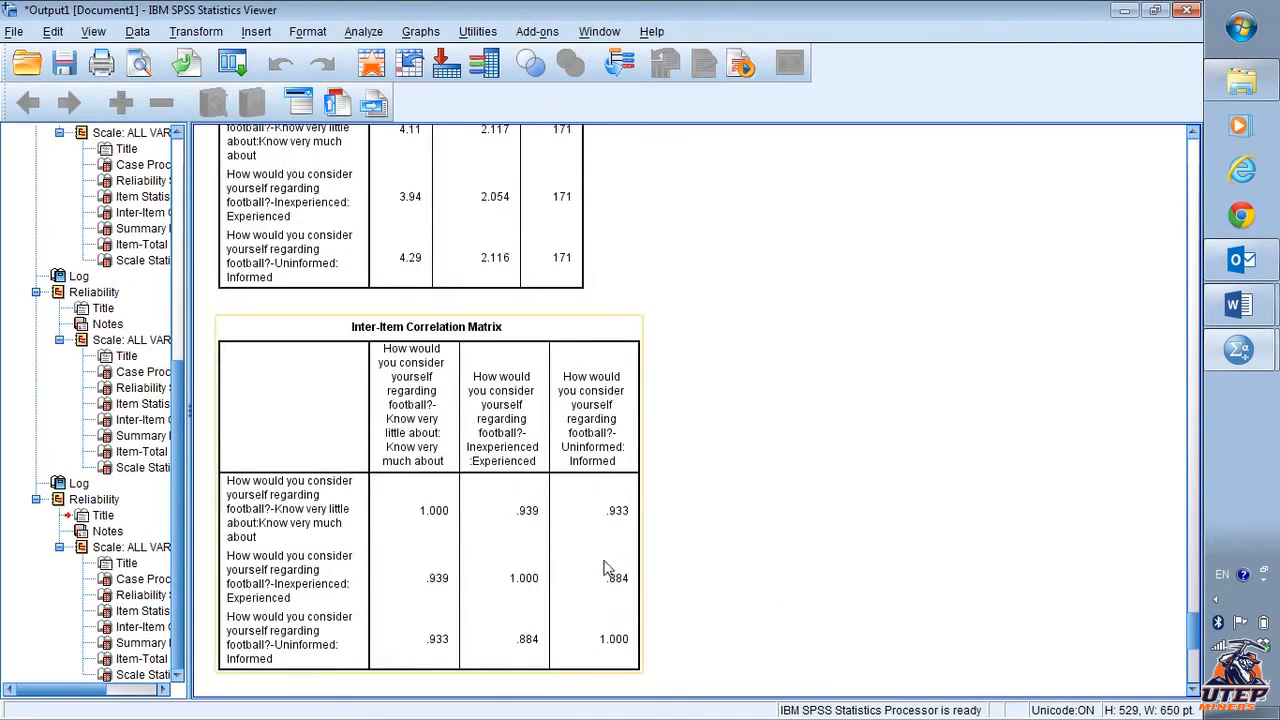
pyautogui.scroll(3, 680, 543)
pyautogui.scroll(3, 680, 544)
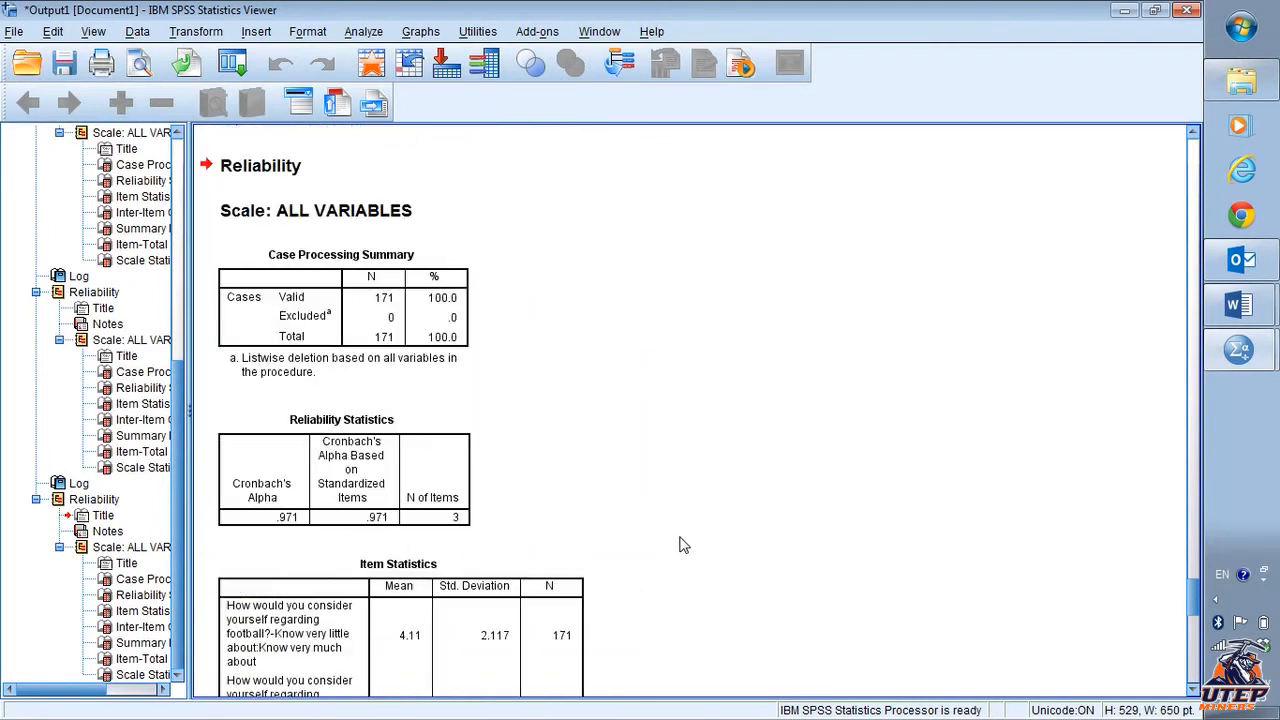
pyautogui.scroll(-1, 680, 544)
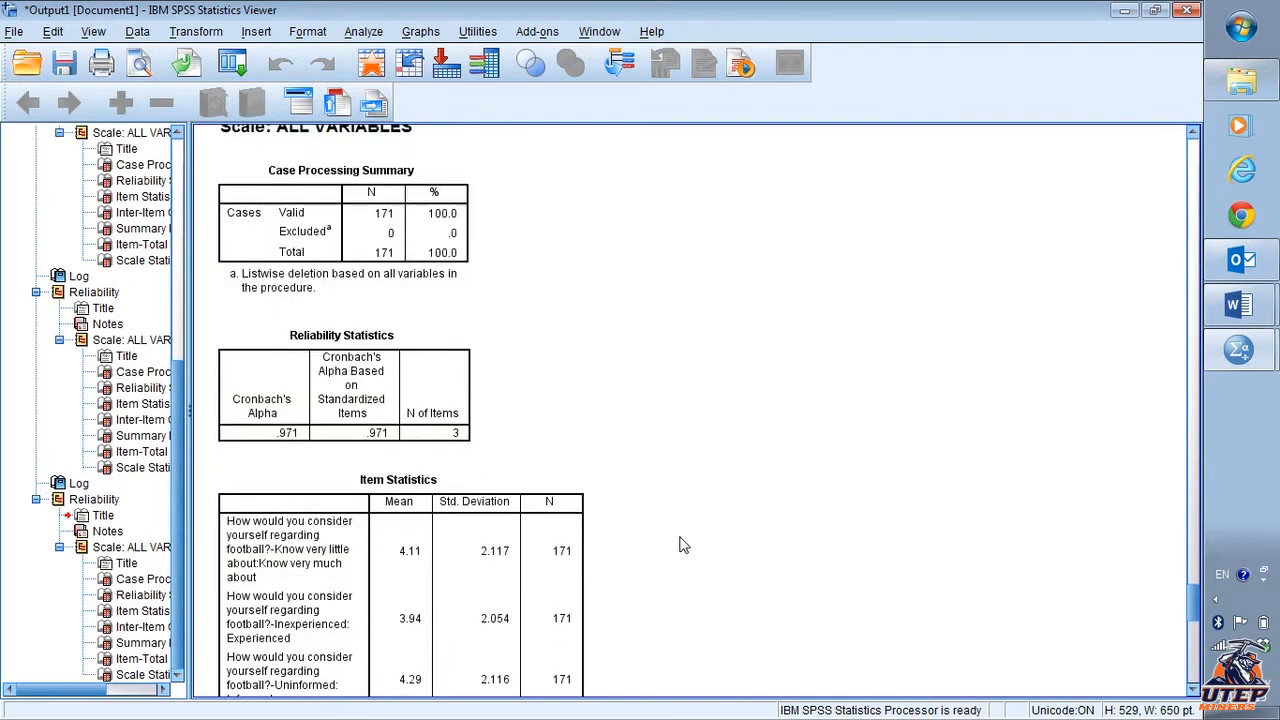
pyautogui.hotkey('alt', 'Tab')
pyautogui.write('yes.')
pyautogui.hotkey('alt', 'Tab')
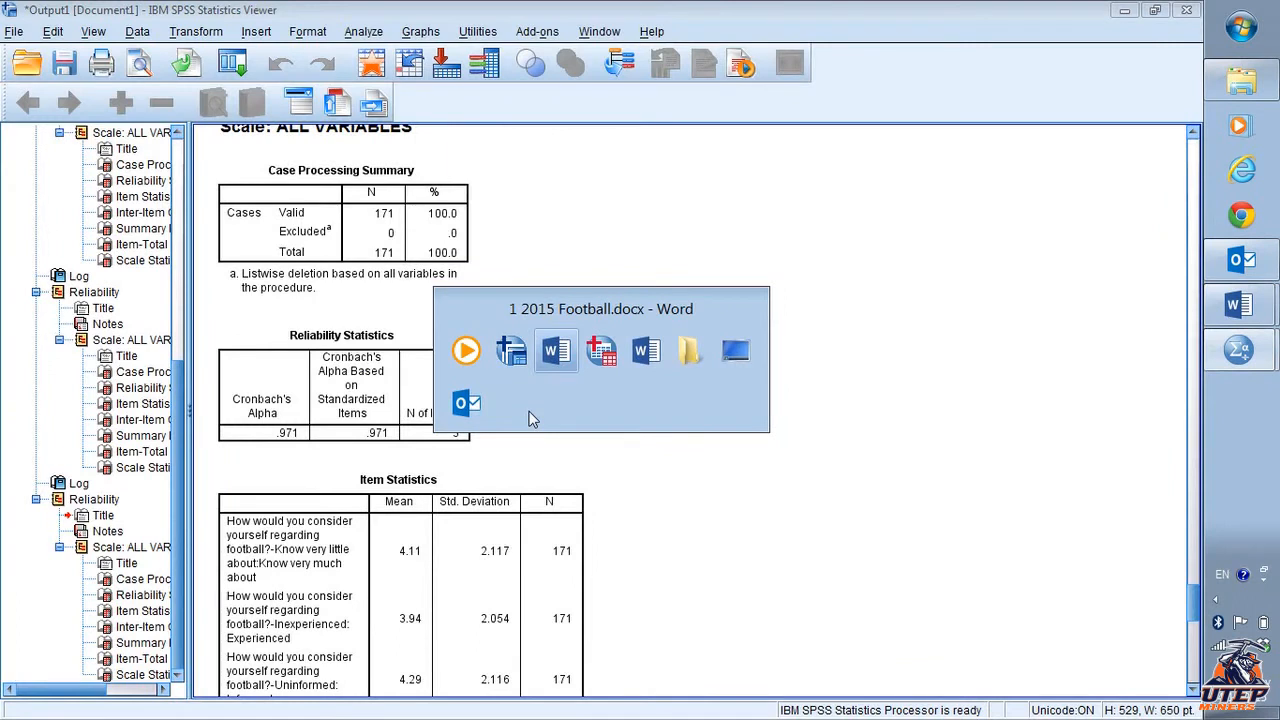
pyautogui.write('alpha')
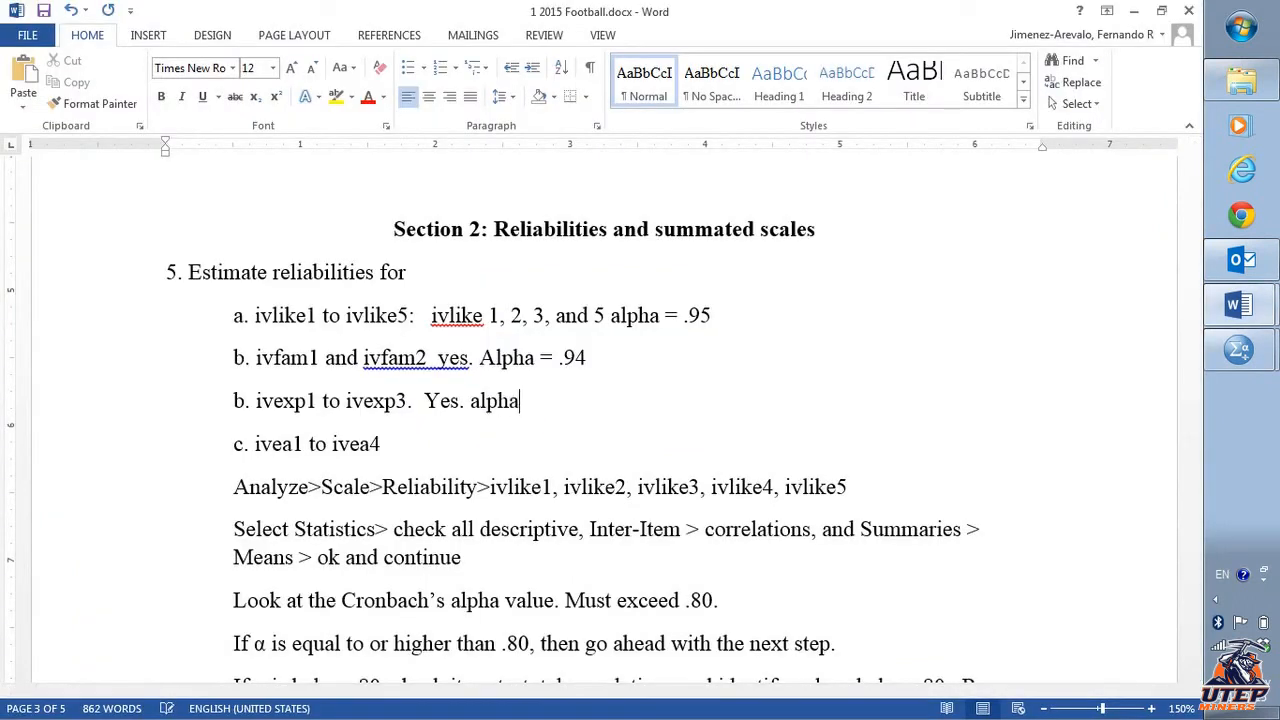
pyautogui.write(' =')
pyautogui.hotkey('alt', 'Tab')
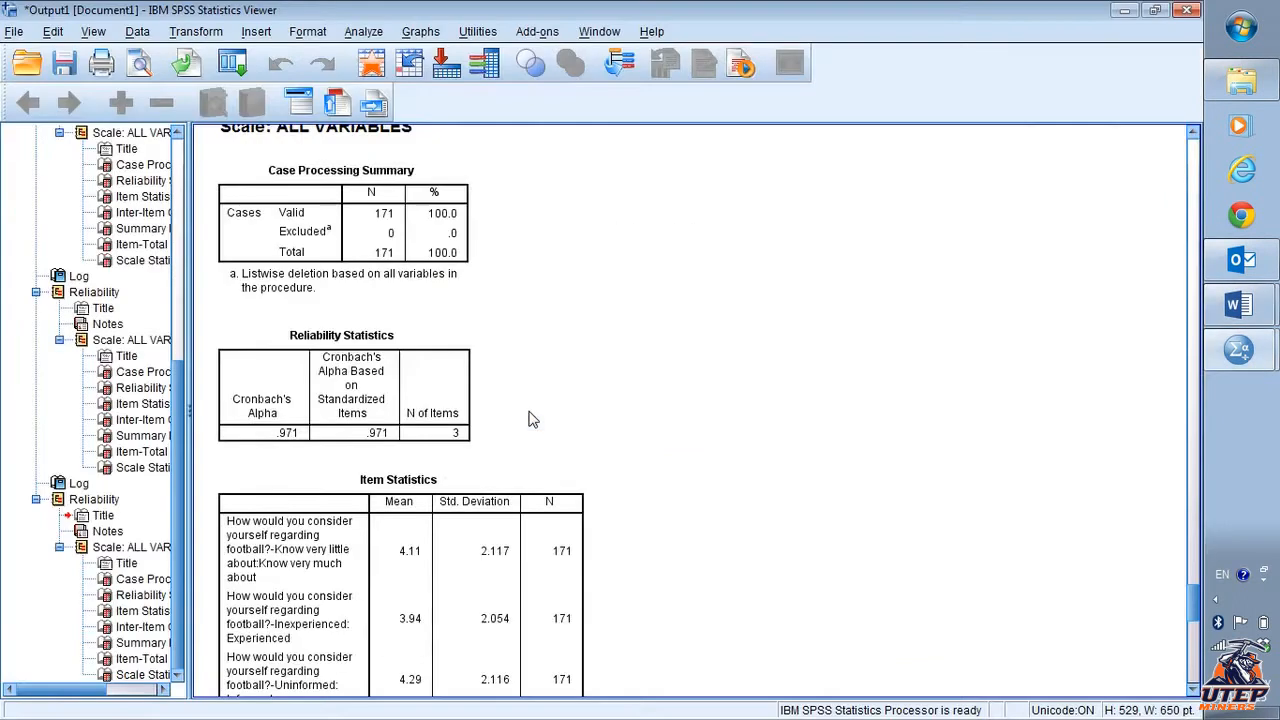
pyautogui.hotkey('alt', 'Tab')
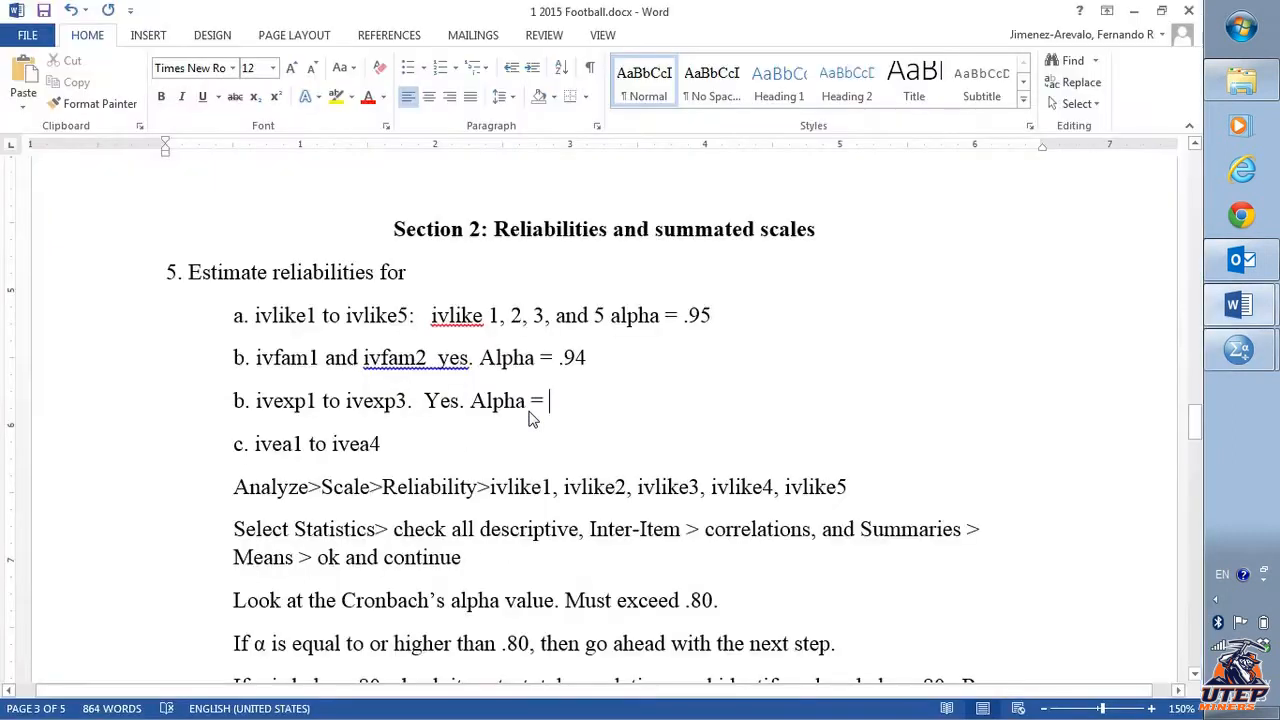
pyautogui.write('.97')
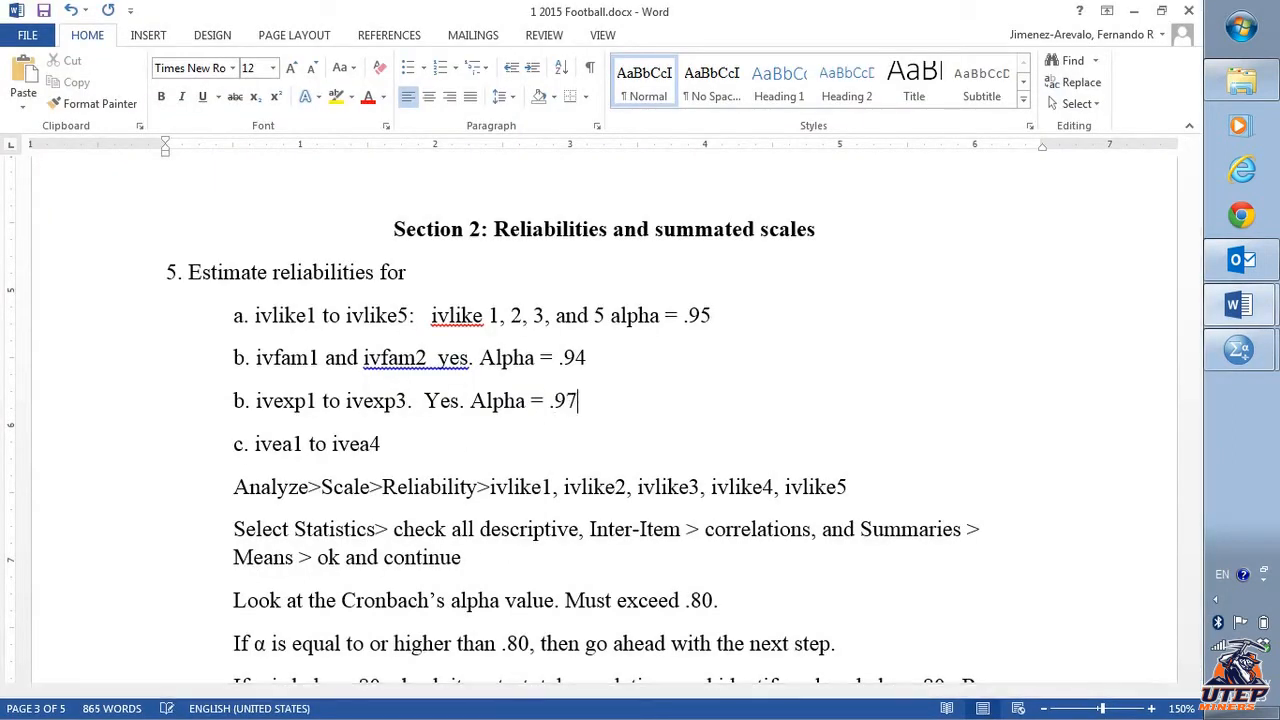
# - End the item c line (ivea1 to ivea4) with a period in the document
pyautogui.hotkey('alt', 'Tab')
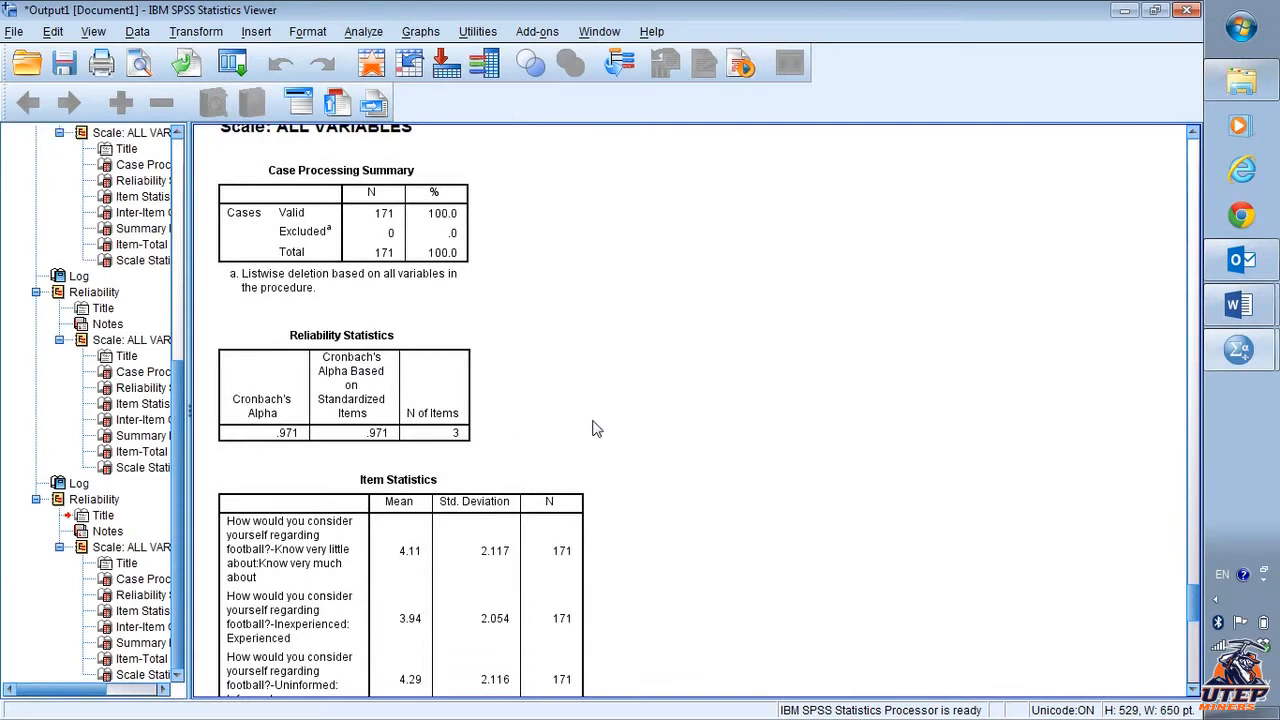
pyautogui.hotkey('alt', 'Tab')
pyautogui.click(553, 449)
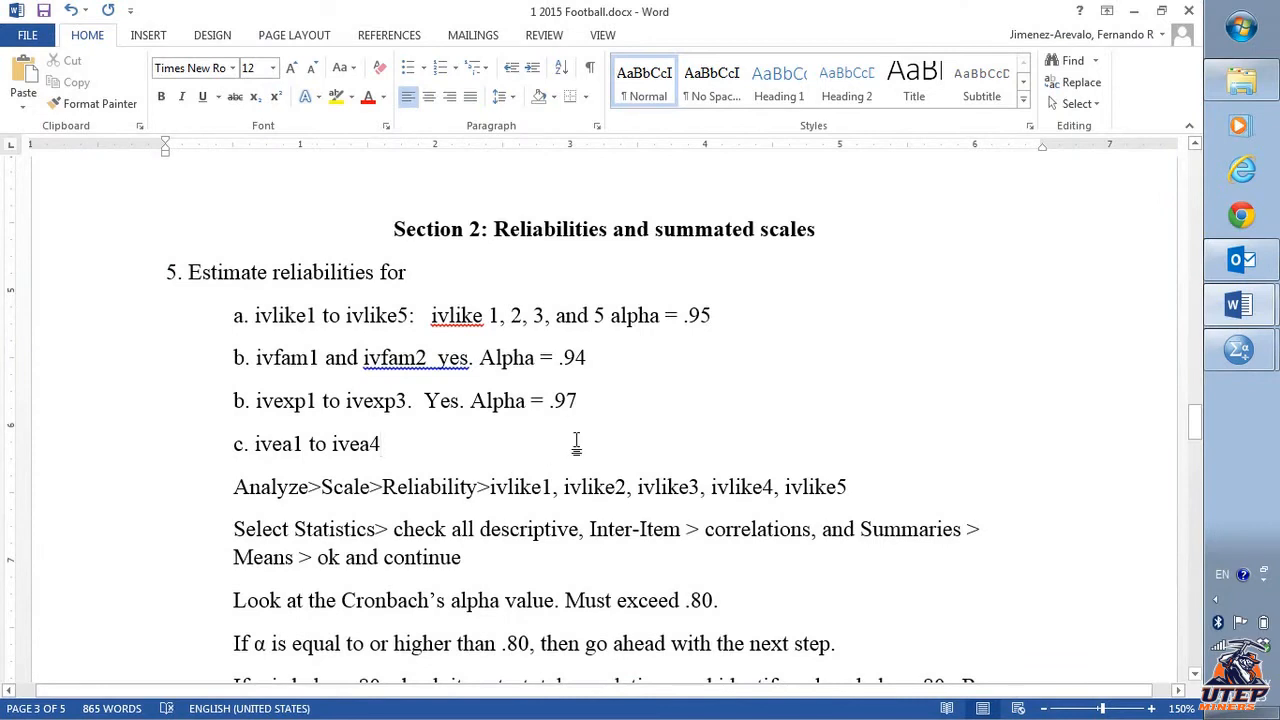
pyautogui.press('BackSpace')
pyautogui.write('.')
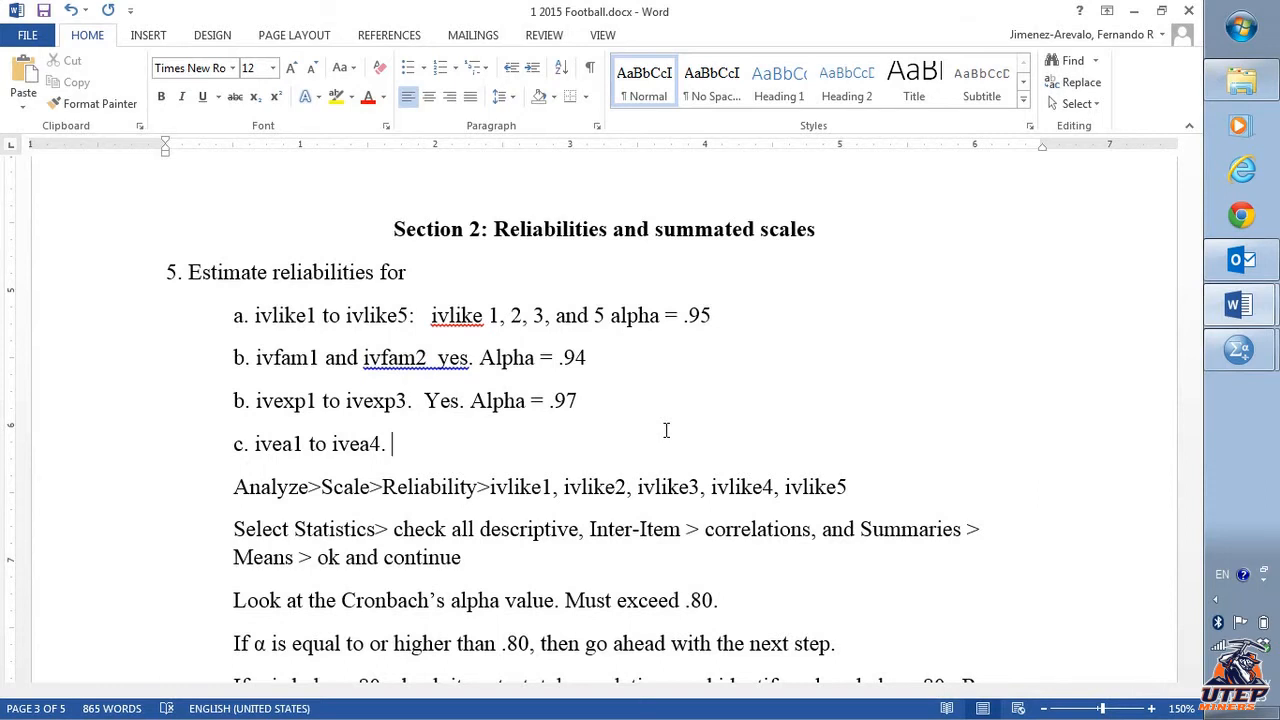
# - Rerun Reliability Analysis in SPSS with ivea1, ivea2, ivea3 and ivea4 replacing the ivexp items
pyautogui.hotkey('alt', 'Tab')
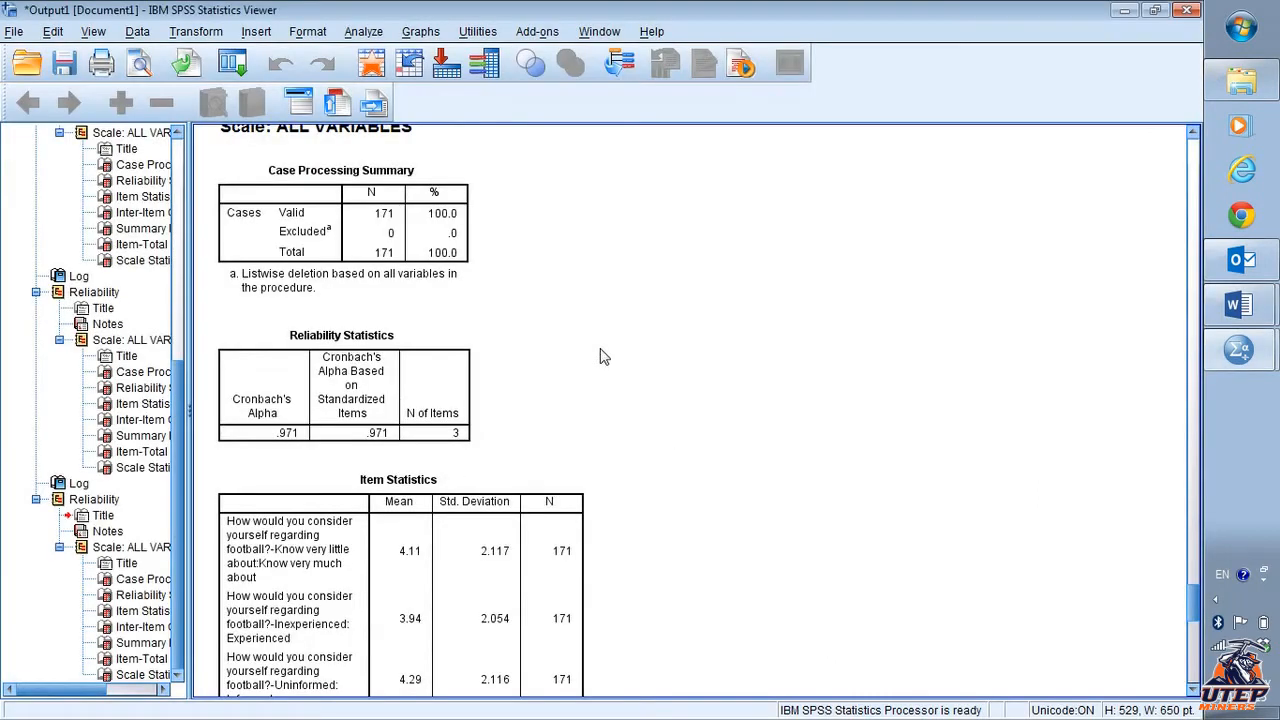
pyautogui.click(364, 32)
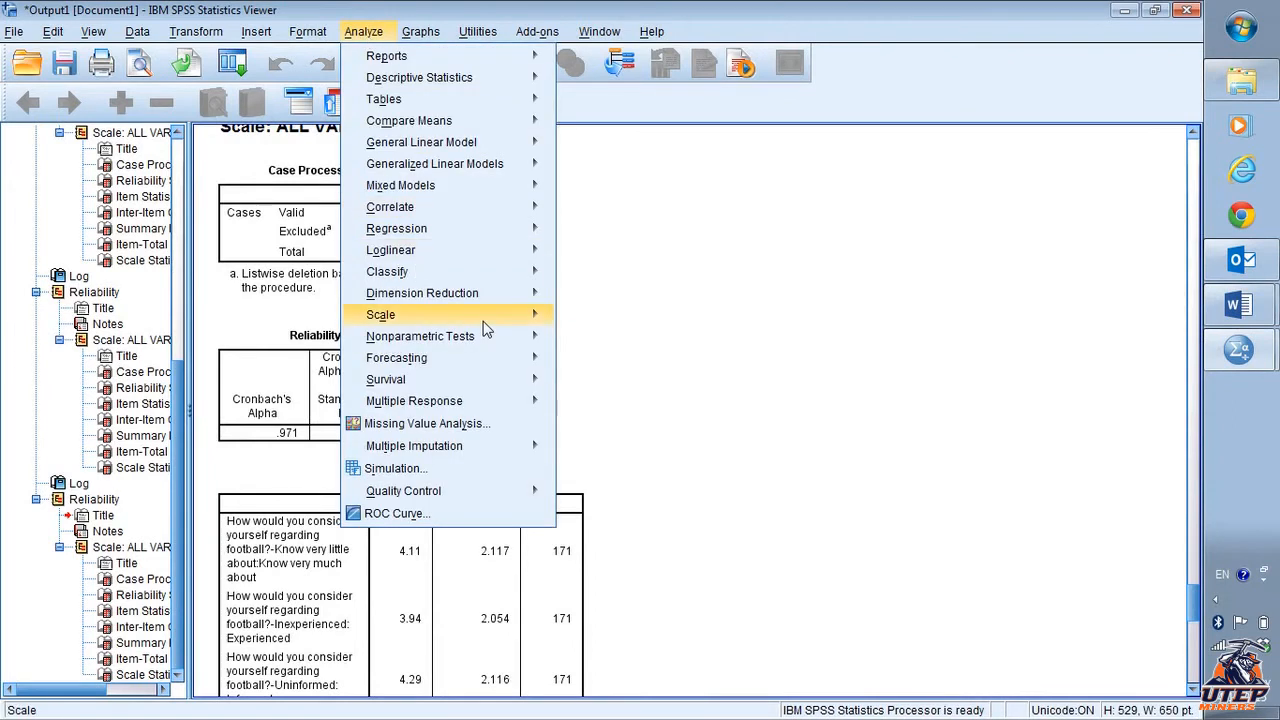
pyautogui.moveTo(480, 315)
pyautogui.click(642, 318)
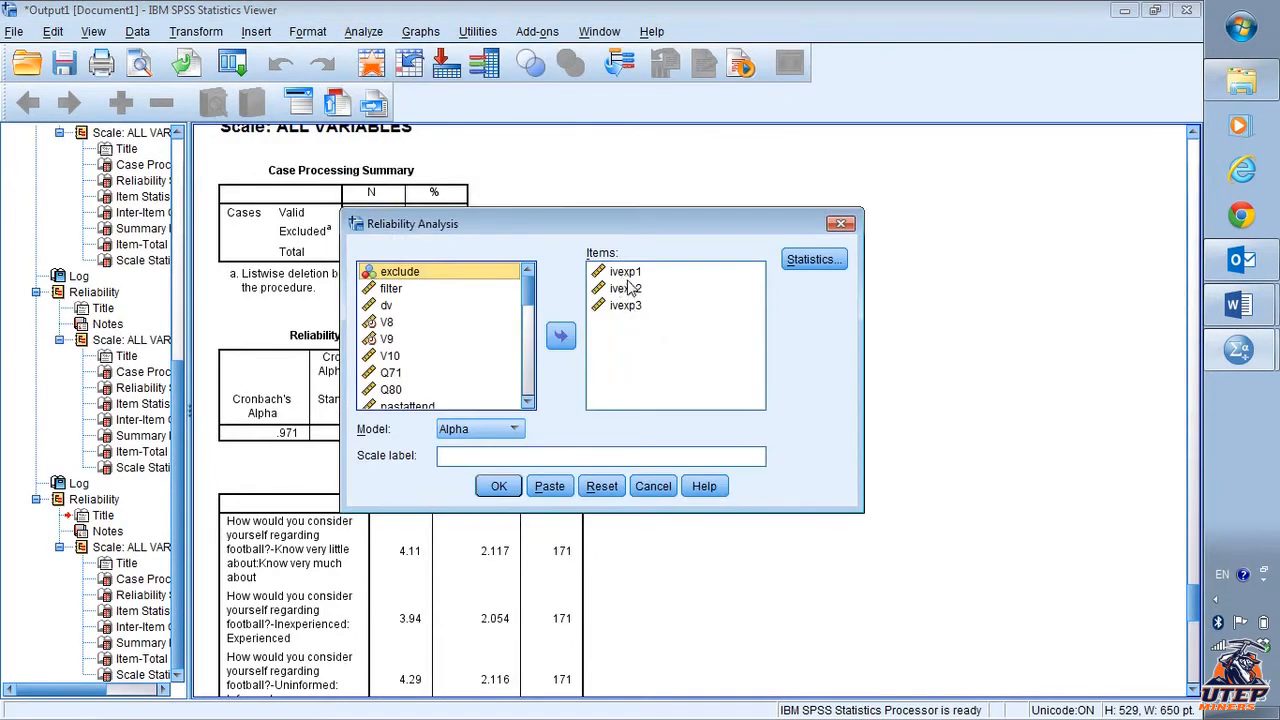
pyautogui.click(627, 278)
pyautogui.keyDown('shift'); pyautogui.click(625, 305); pyautogui.keyUp('shift')
pyautogui.click(560, 338)
pyautogui.scroll(-1, 445, 361)
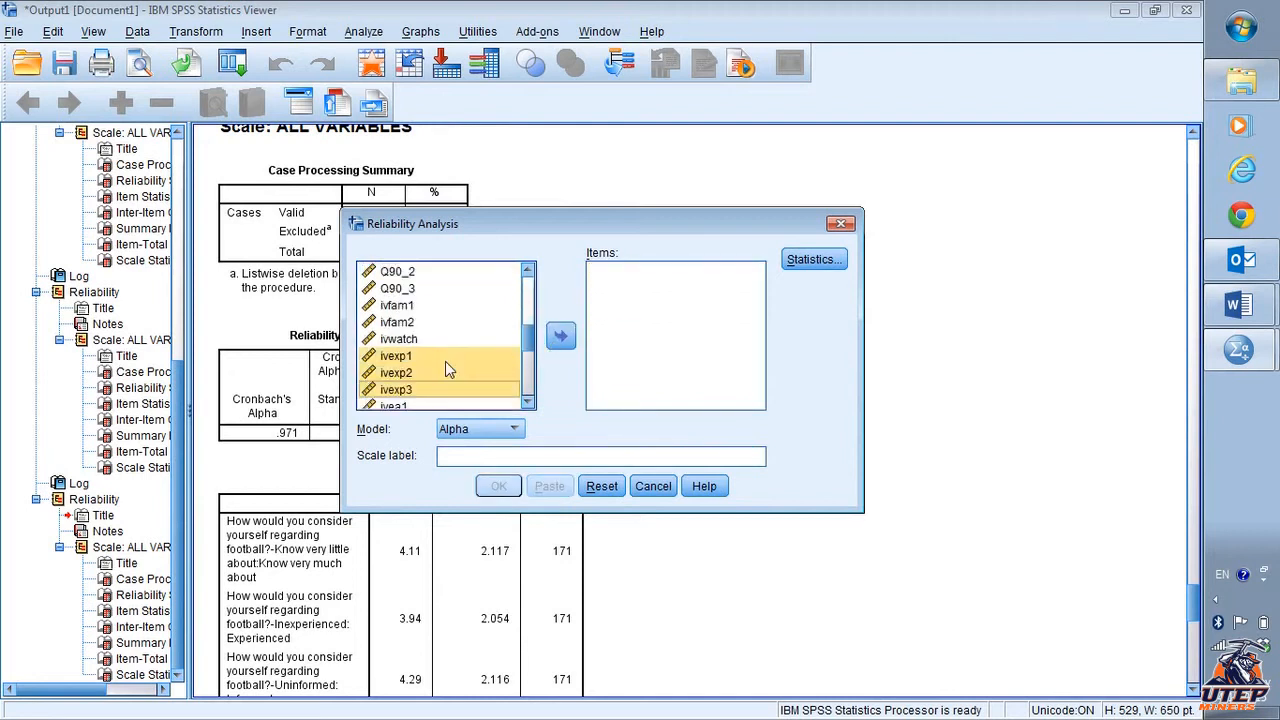
pyautogui.scroll(-1, 445, 361)
pyautogui.click(445, 361)
pyautogui.scroll(-1, 445, 361)
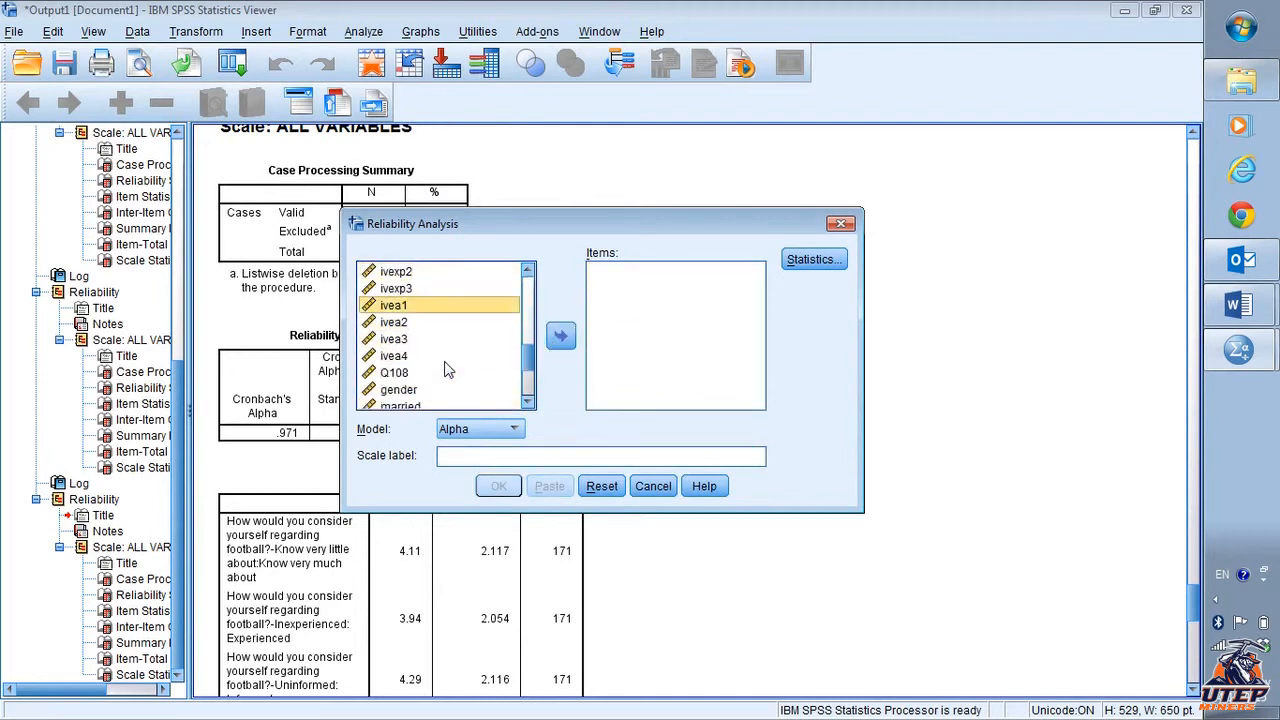
pyautogui.keyDown('shift'); pyautogui.click(432, 356); pyautogui.keyUp('shift')
pyautogui.click(560, 337)
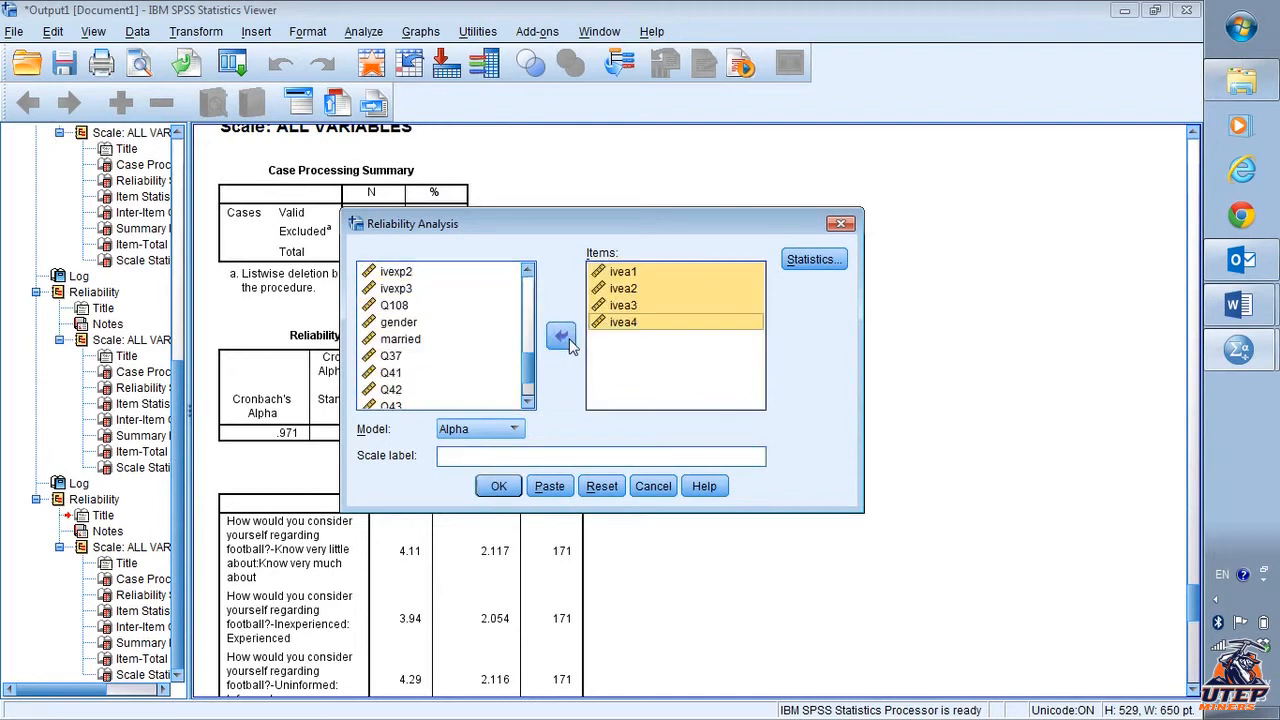
pyautogui.click(499, 487)
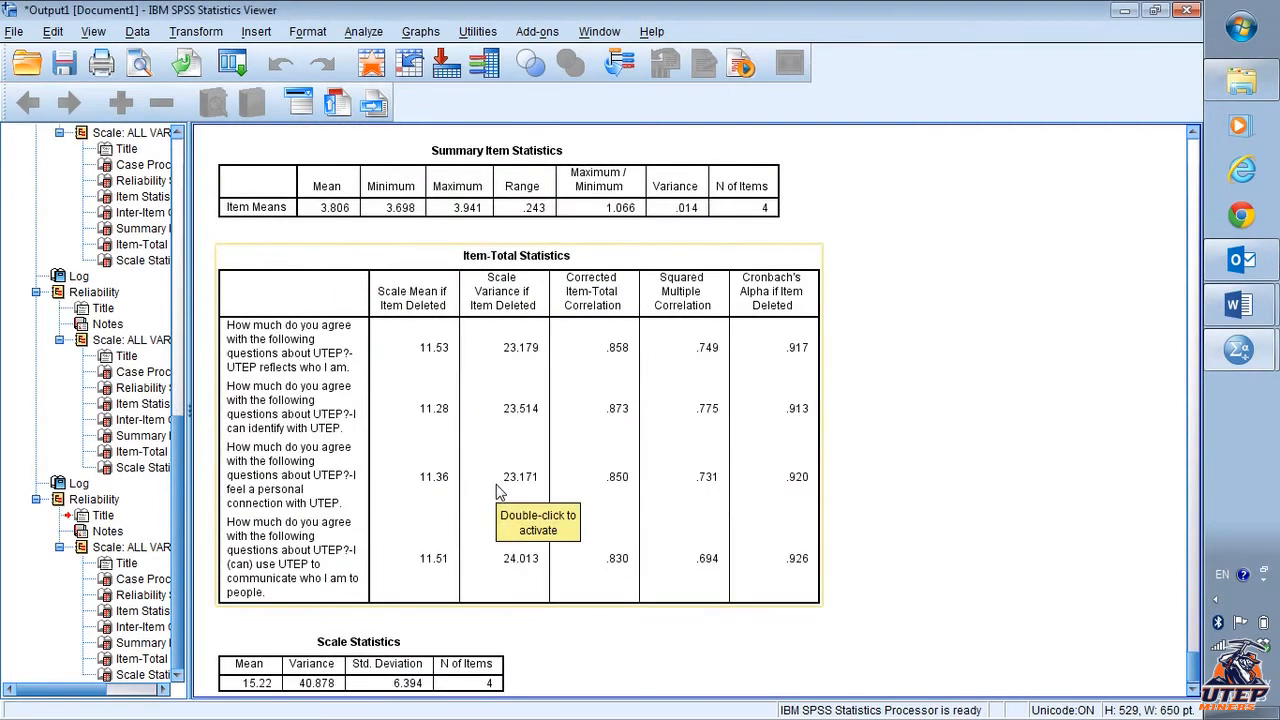
# - Append "Yes. Alpha = .9" to item c for ivea1 to ivea4 in the document
pyautogui.scroll(10, 499, 490)
pyautogui.scroll(-10, 499, 490)
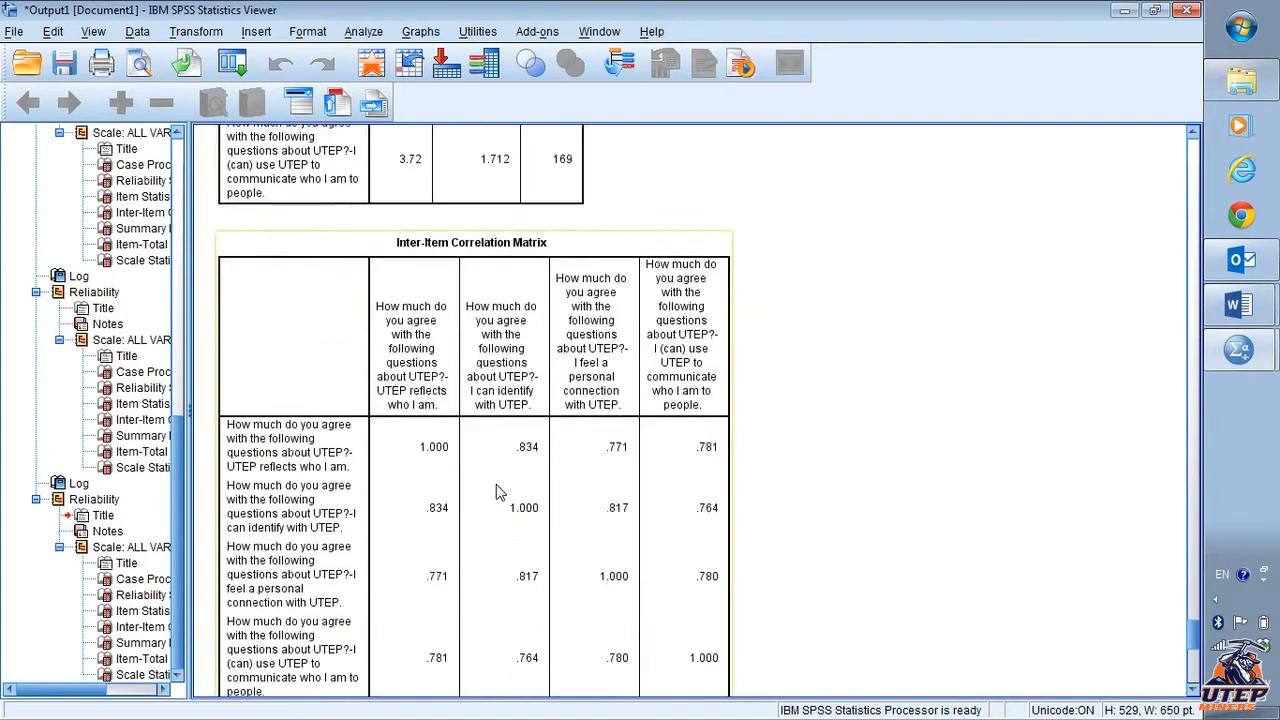
pyautogui.scroll(10, 499, 490)
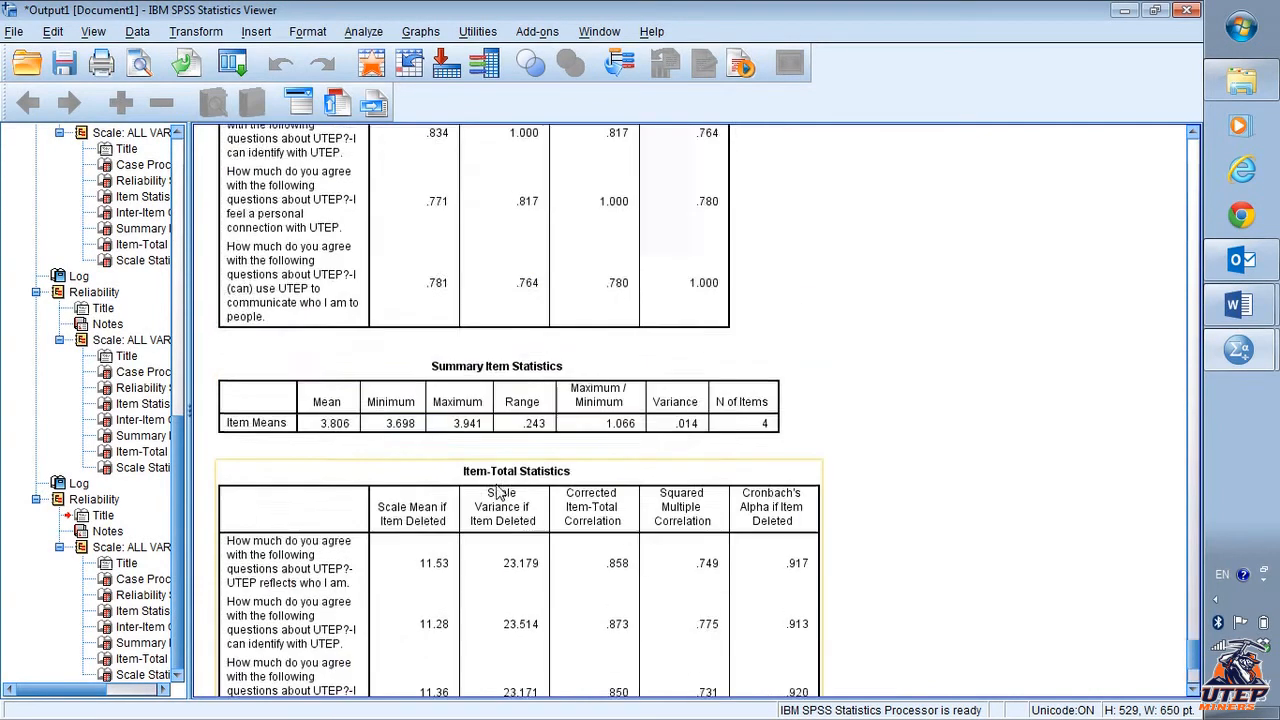
pyautogui.scroll(-5, 499, 490)
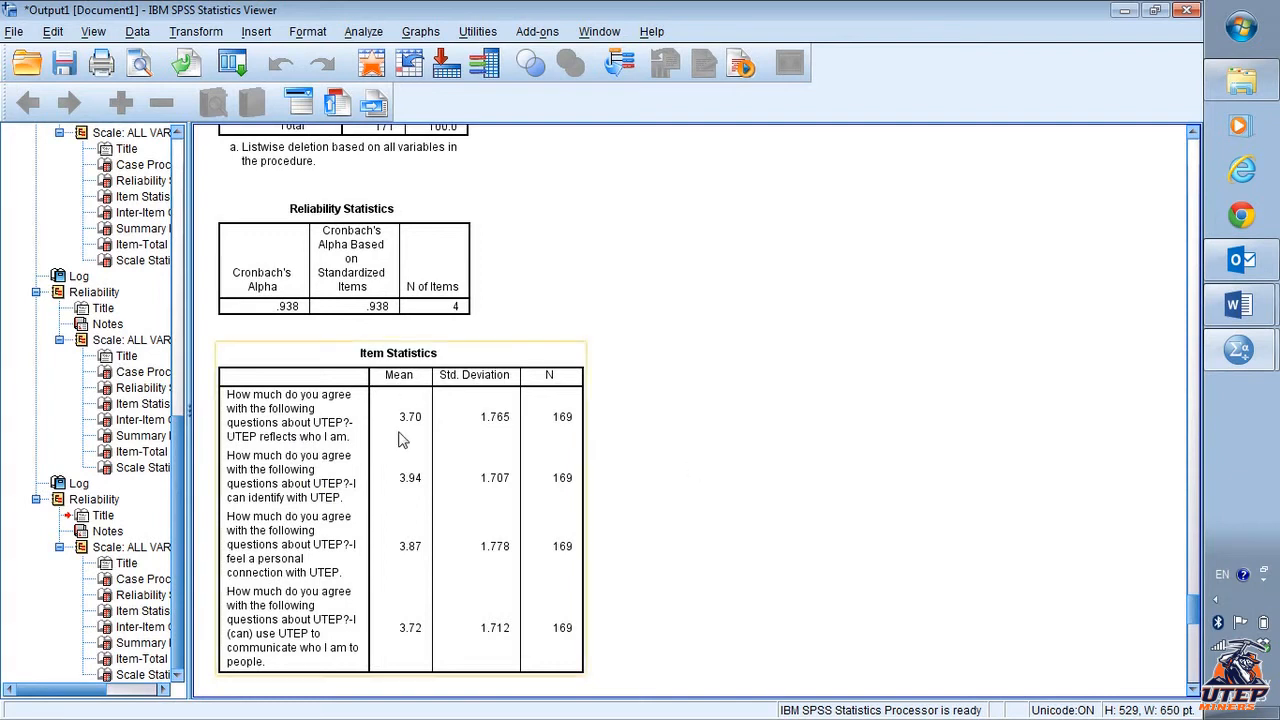
pyautogui.scroll(2, 363, 487)
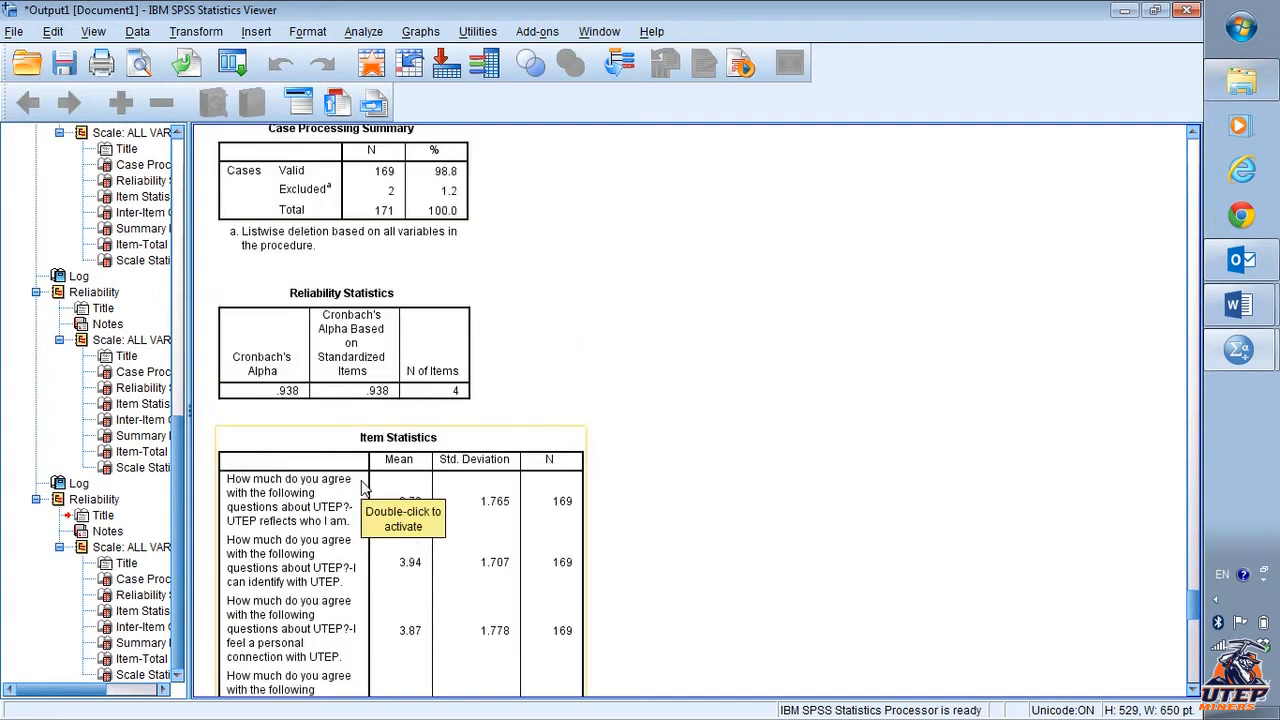
pyautogui.hotkey('alt', 'Tab')
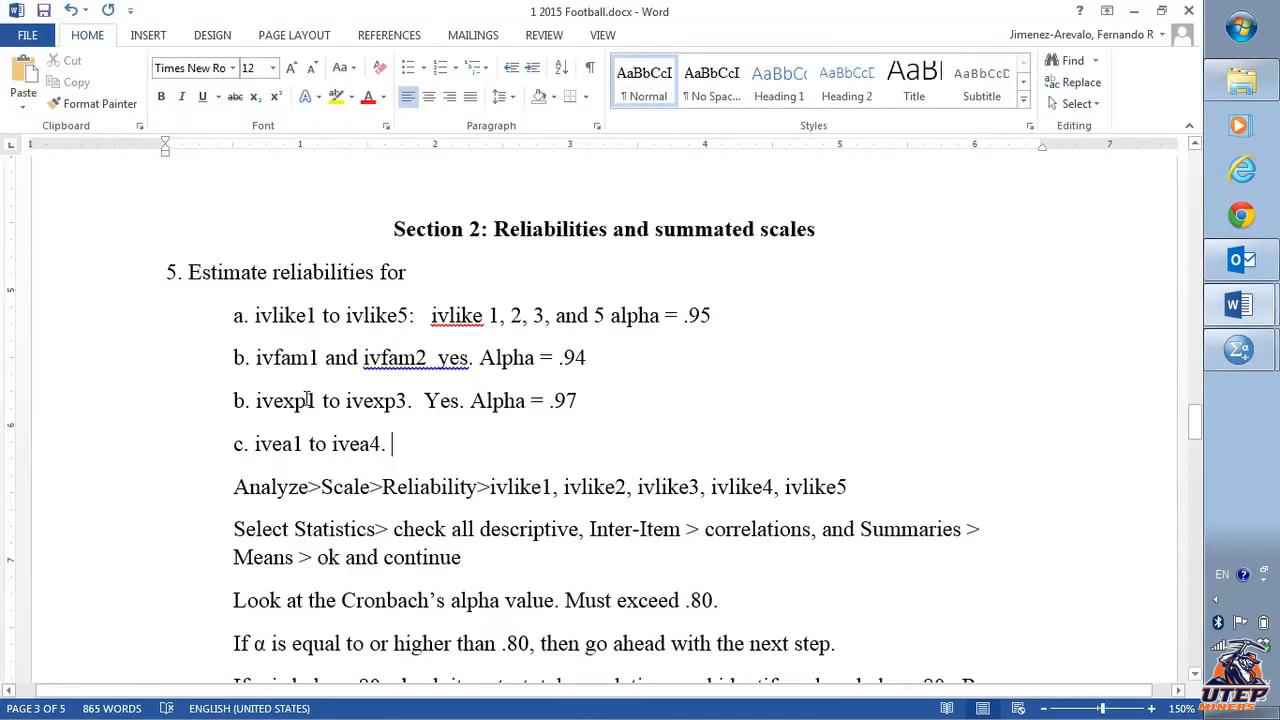
pyautogui.write('yes. A,')
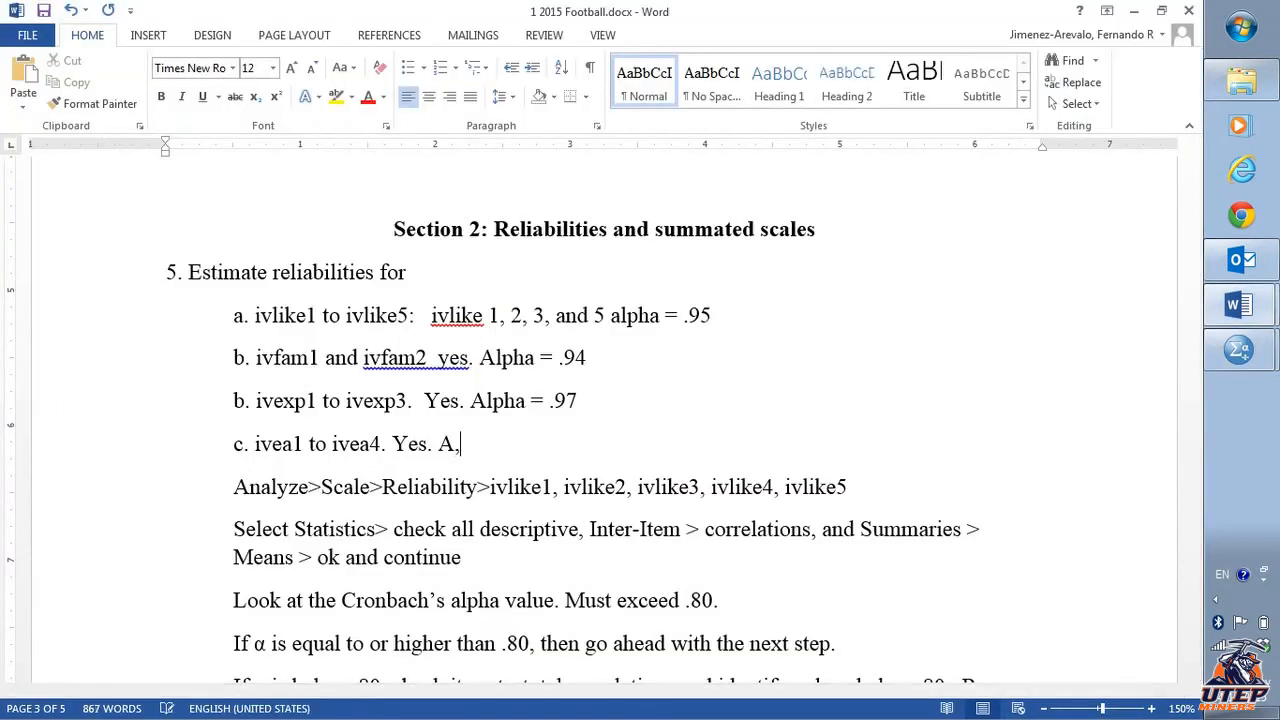
pyautogui.press('BackSpace')
pyautogui.write('lpha = .9')
pyautogui.hotkey('alt', 'Tab')
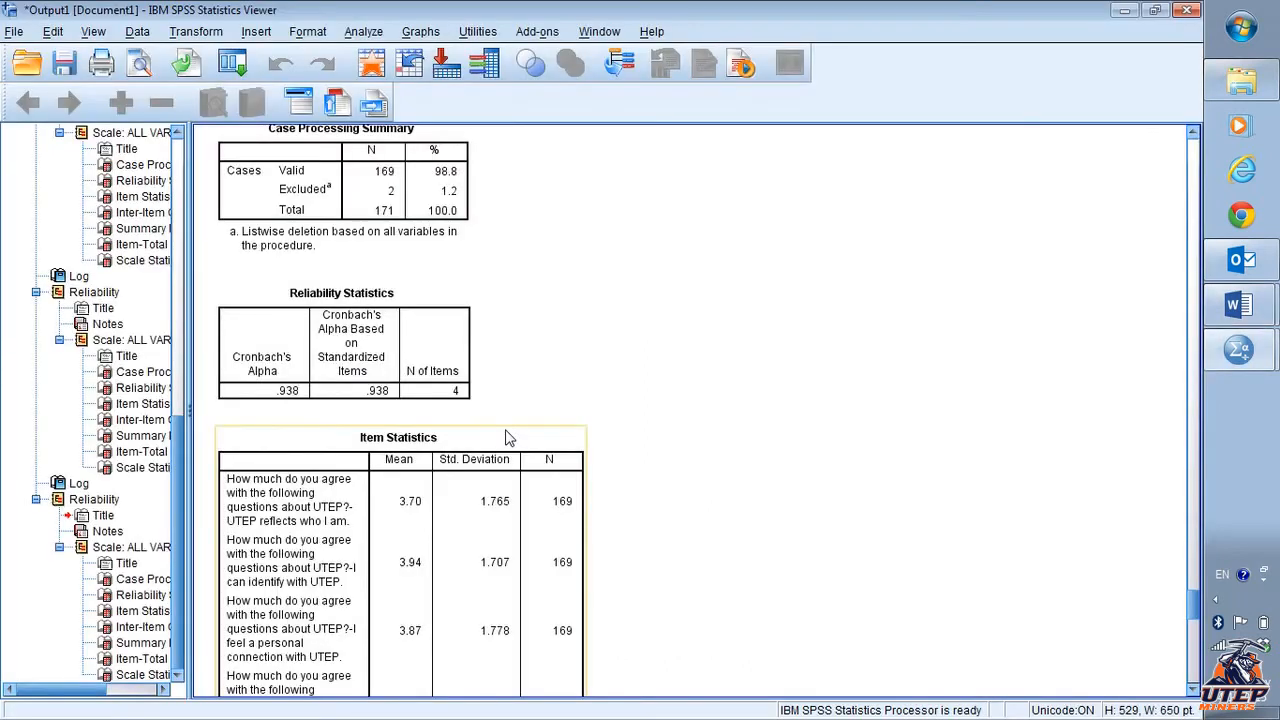
# - Review the ivea Item-Total Statistics and complete item c's alpha as .93
pyautogui.scroll(-10, 505, 437)
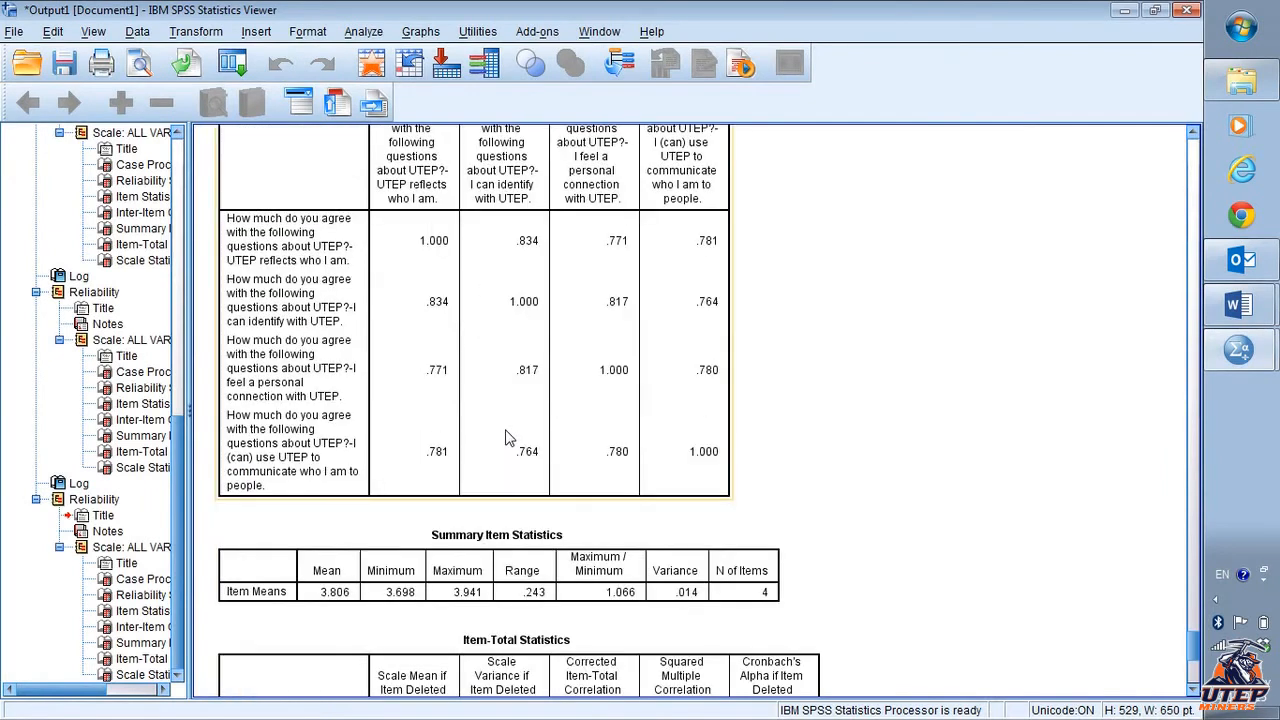
pyautogui.scroll(3, 508, 434)
pyautogui.scroll(-5, 570, 390)
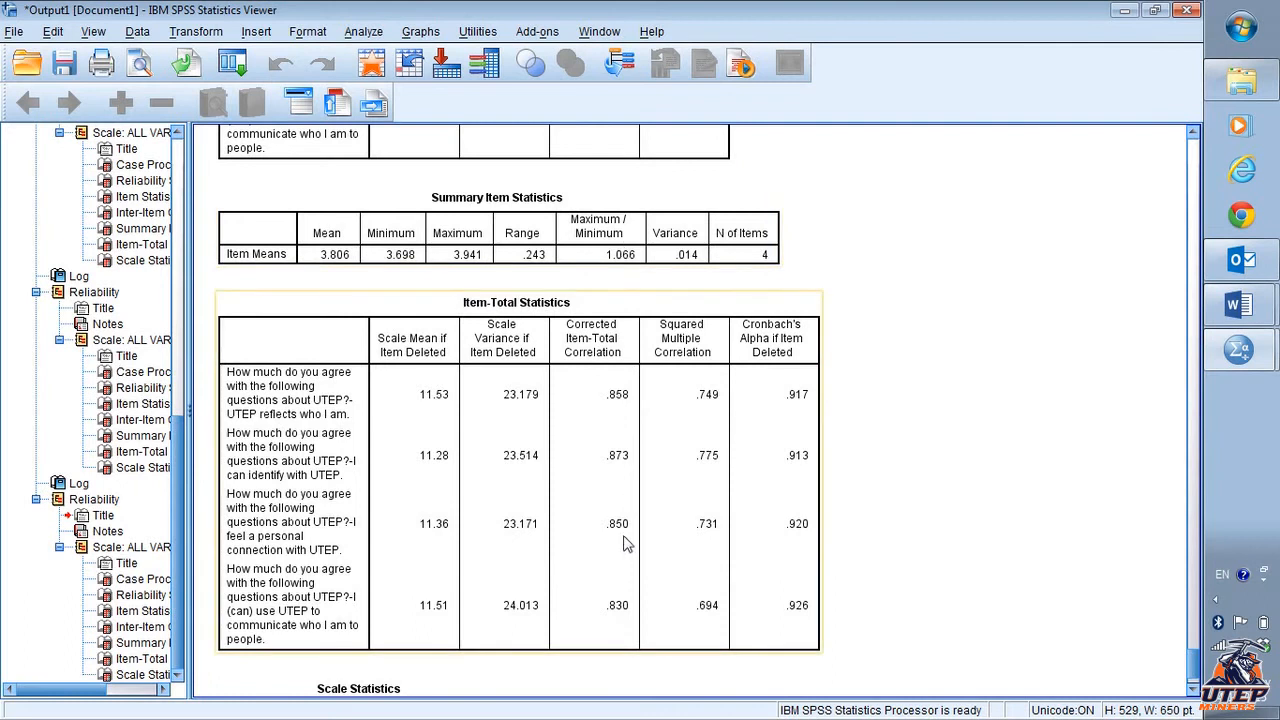
pyautogui.scroll(-2, 966, 458)
pyautogui.scroll(5, 962, 457)
pyautogui.scroll(-7, 962, 457)
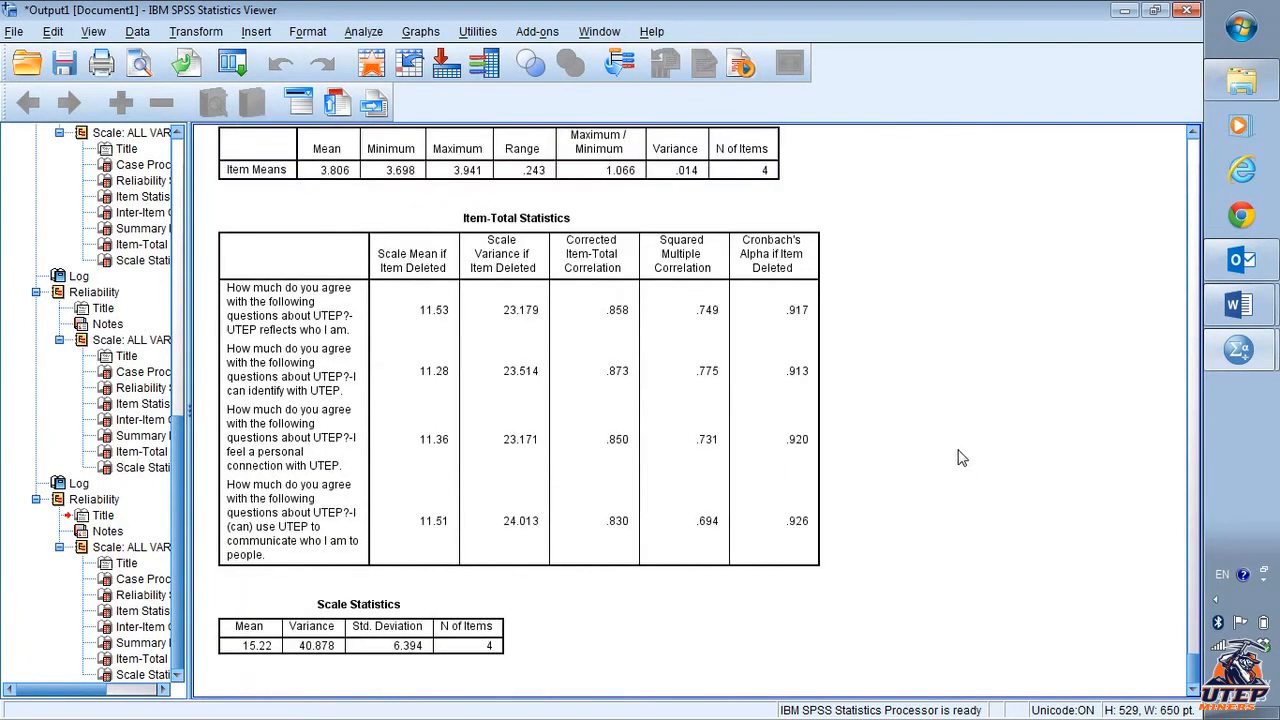
pyautogui.hotkey('alt', 'Tab')
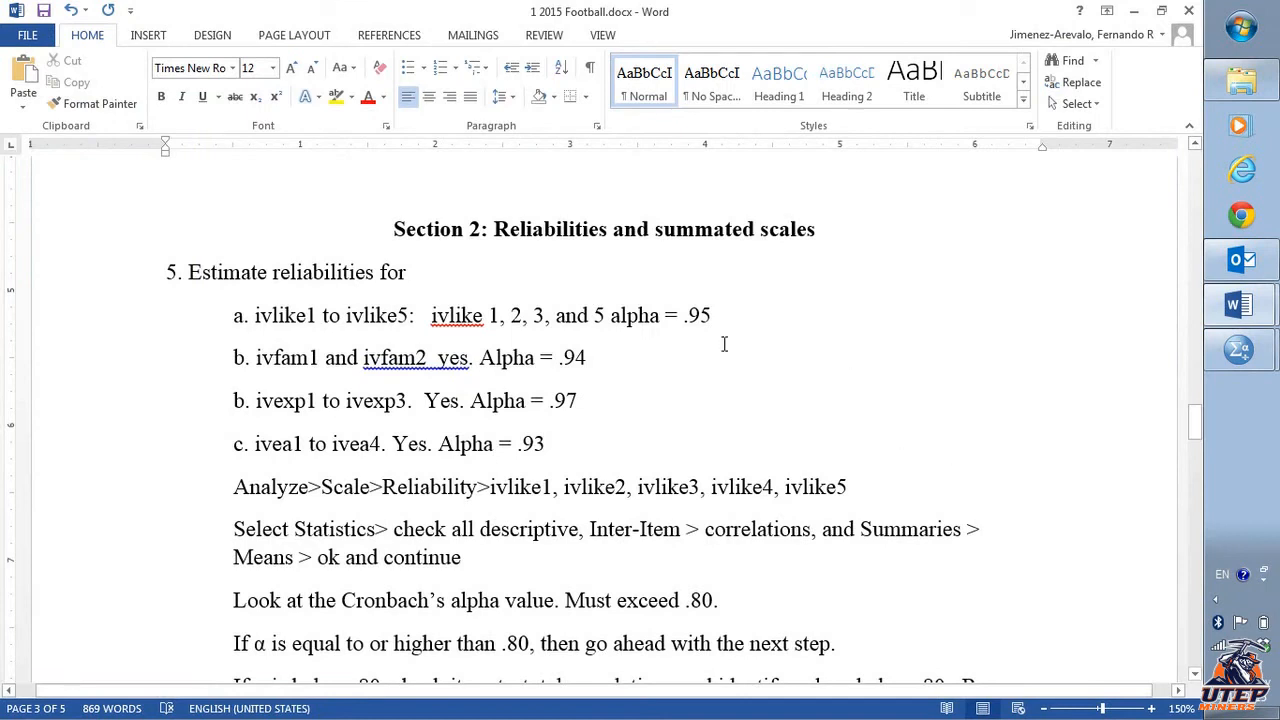
# - Scroll through the document to review section 5 results and the section 6 summated scale instructions
pyautogui.scroll(-3, 724, 344)
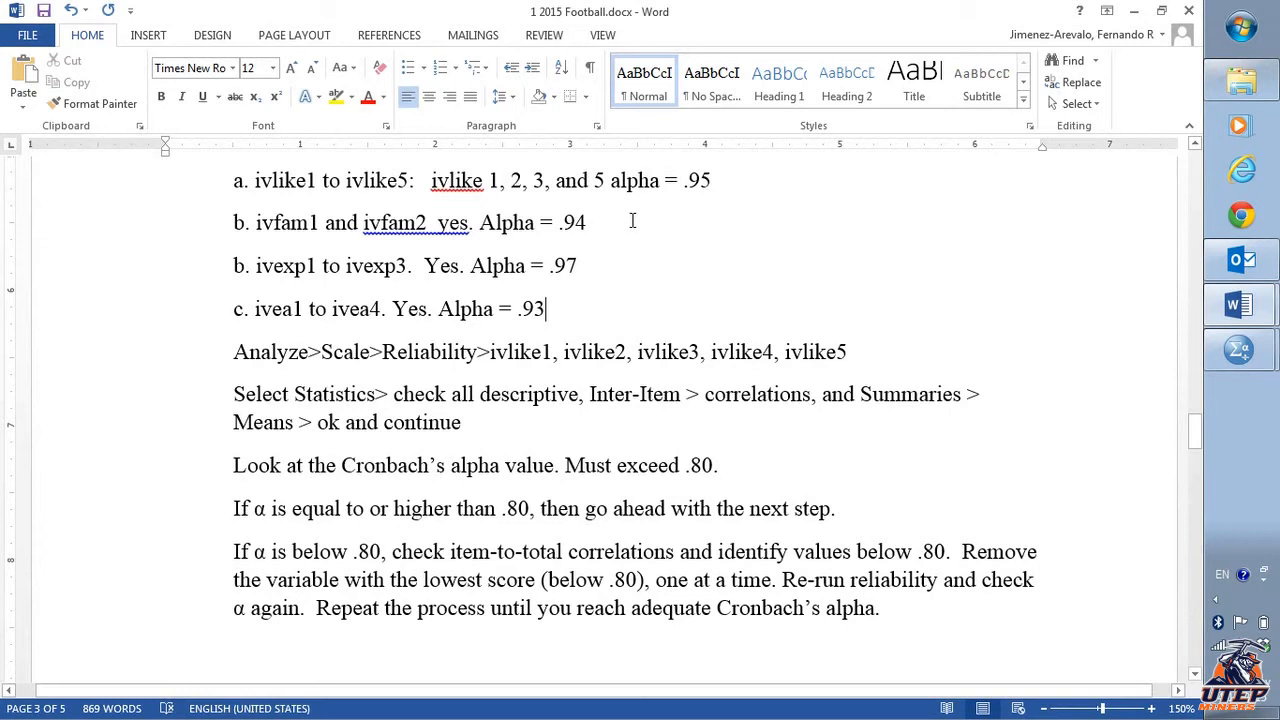
pyautogui.scroll(-6, 632, 220)
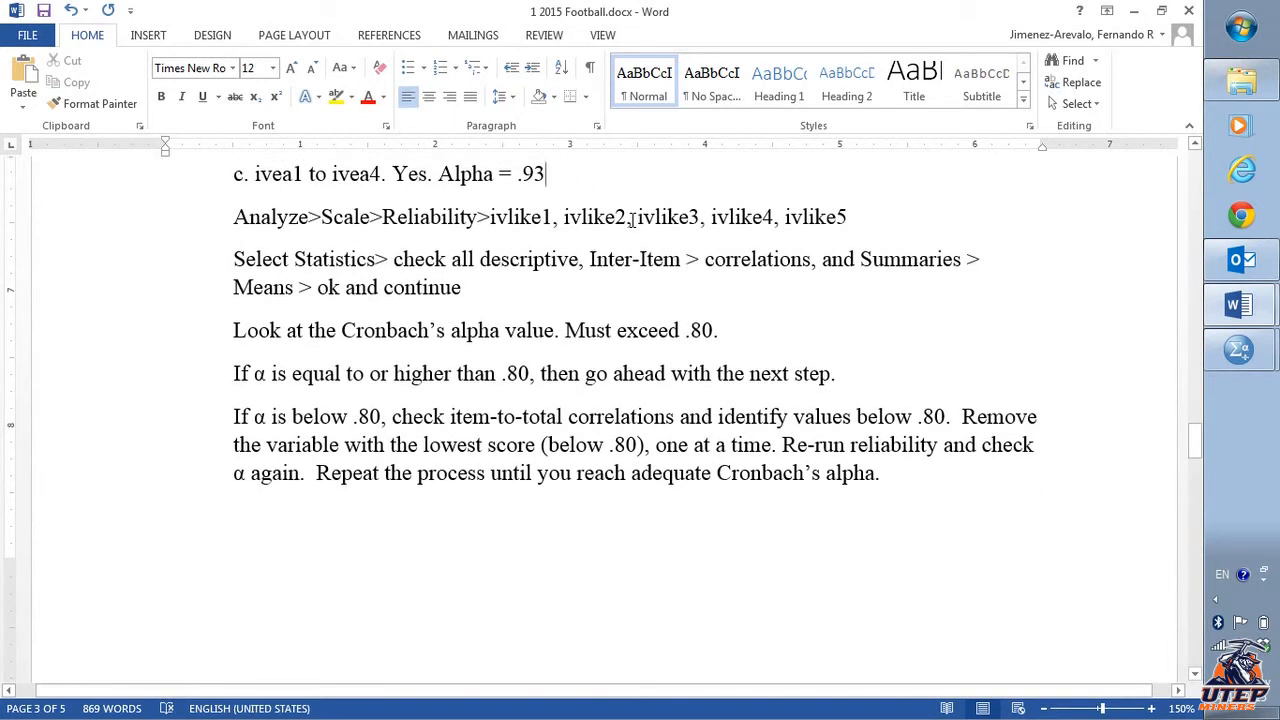
pyautogui.scroll(-10, 632, 220)
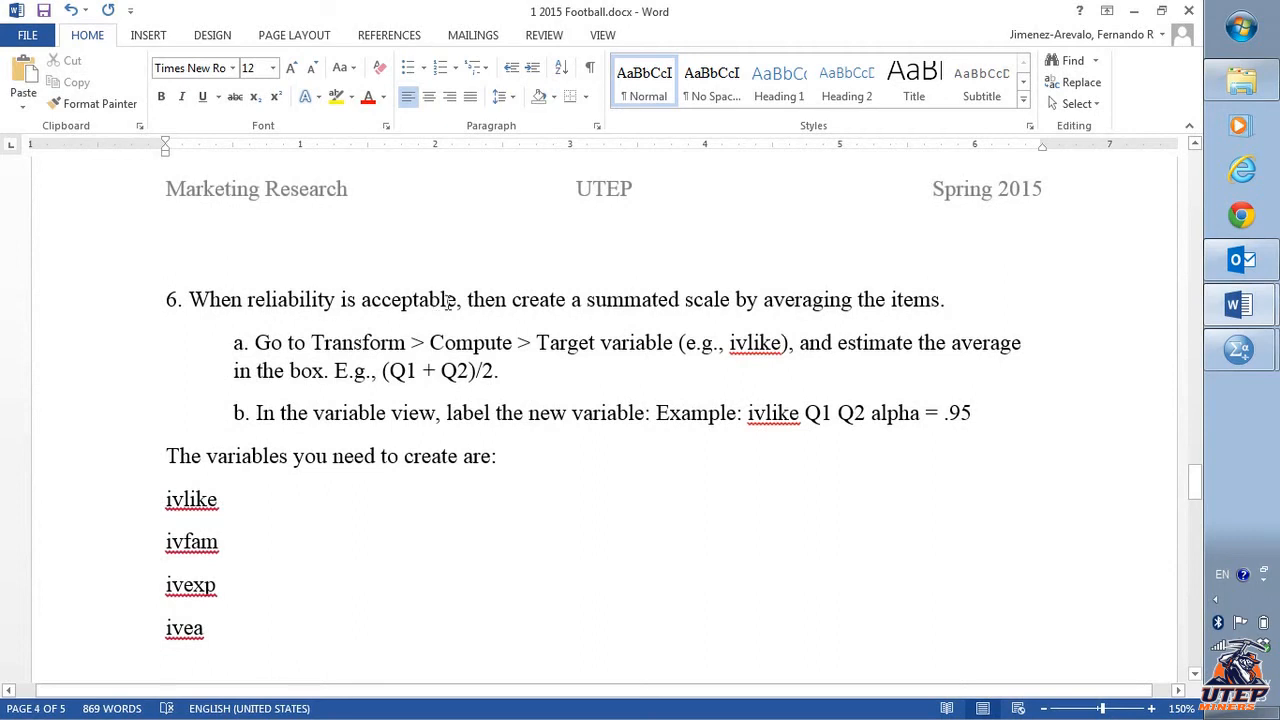
pyautogui.scroll(20, 554, 389)
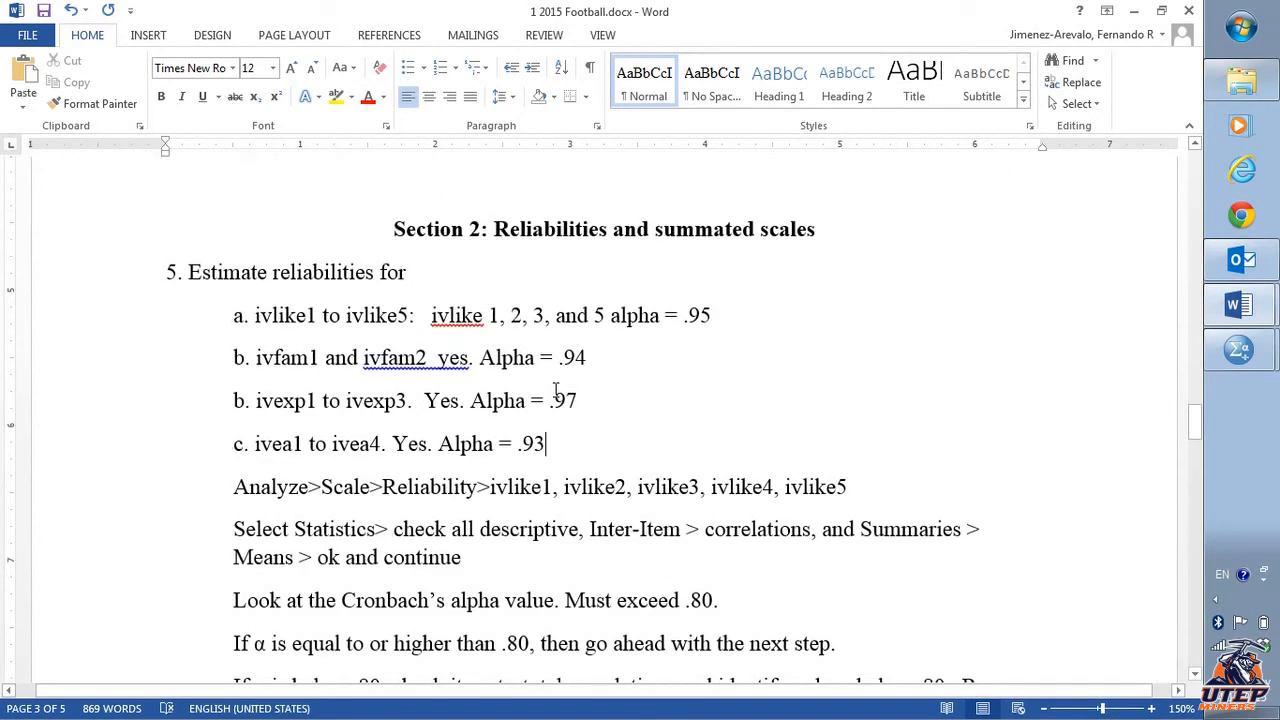
pyautogui.press('Up')
pyautogui.press('Up')
pyautogui.press('Up')
pyautogui.scroll(-10, 594, 414)
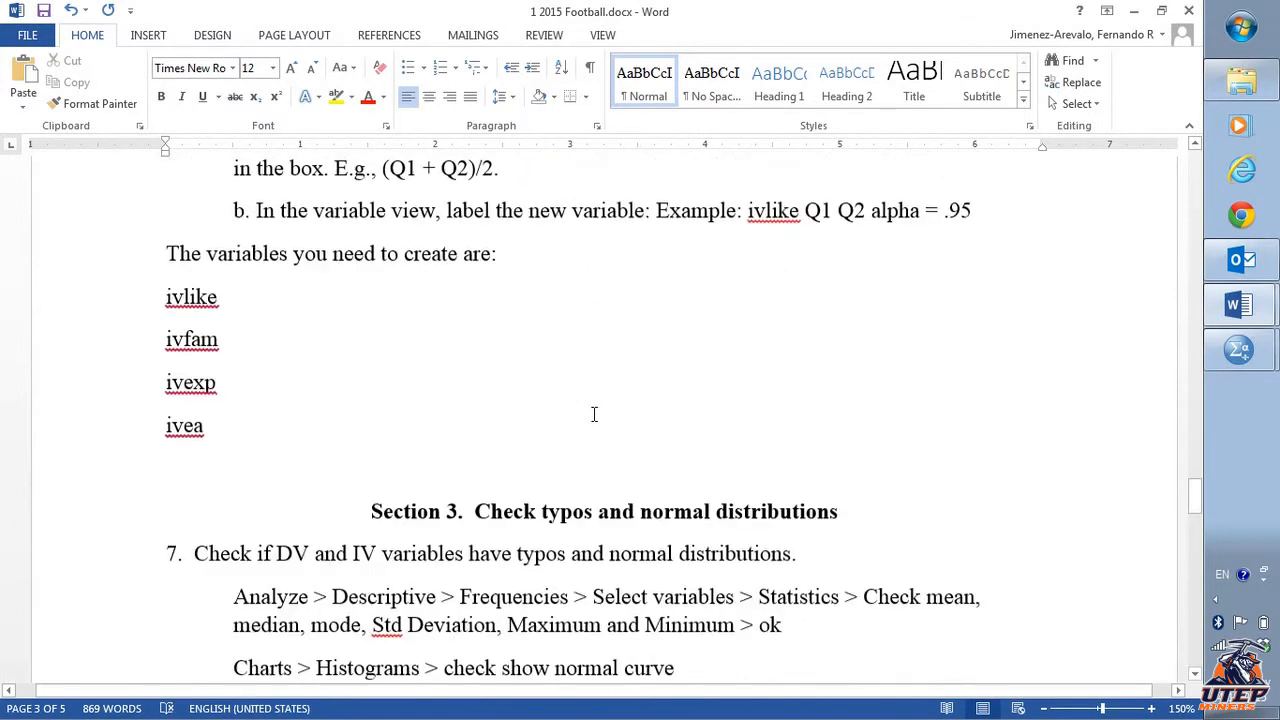
pyautogui.scroll(3, 325, 330)
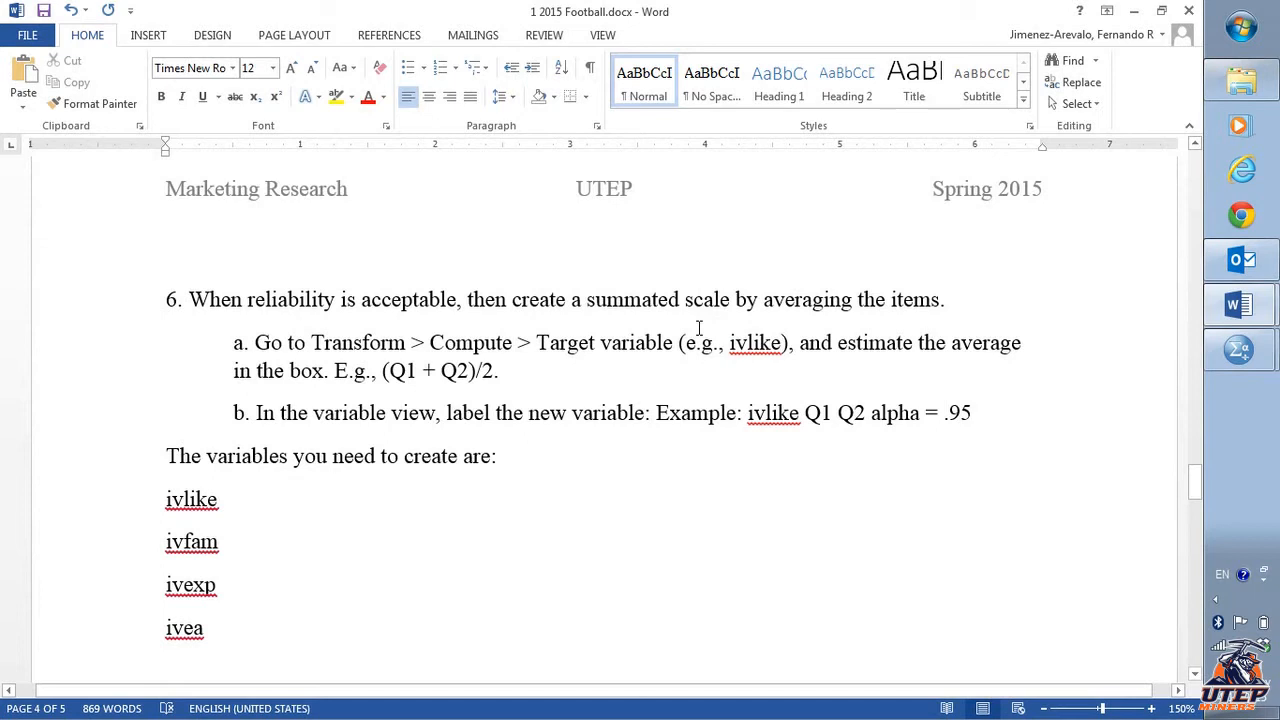
# - Copy item a's retained ivlike items and alpha text next to ivlike in the variable list
pyautogui.click(301, 504)
pyautogui.press('Tab')
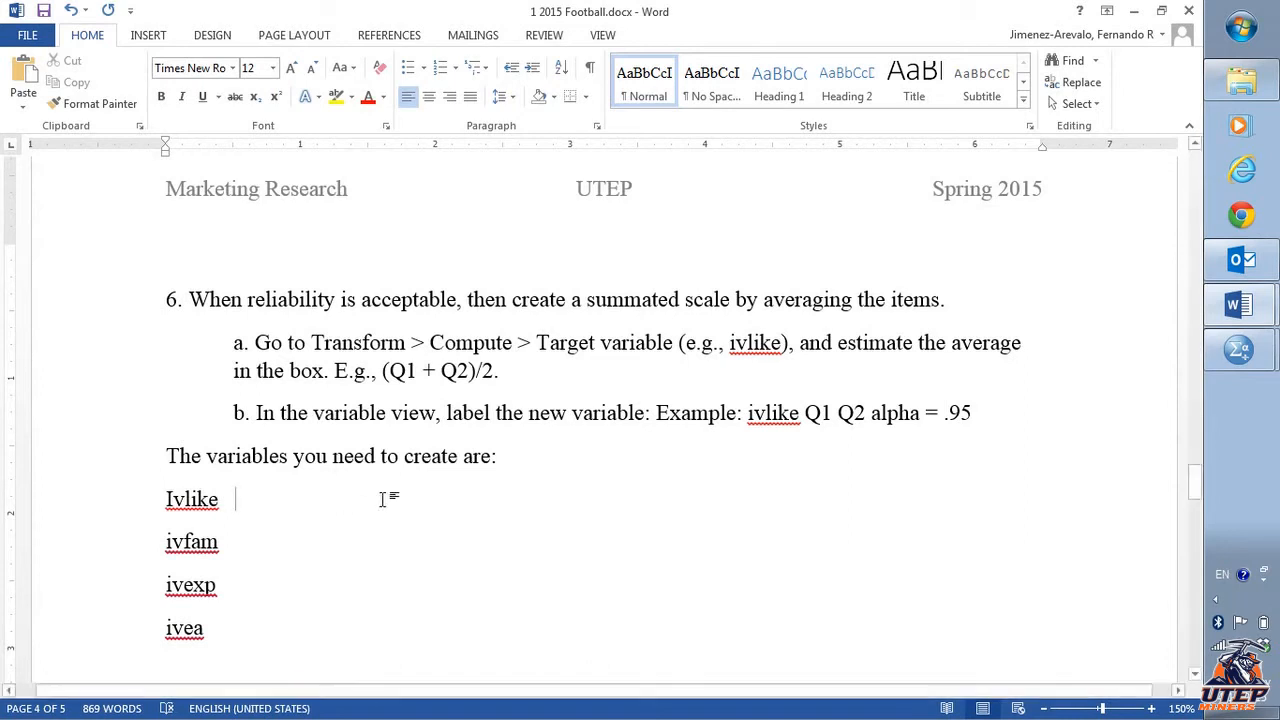
pyautogui.scroll(8, 463, 517)
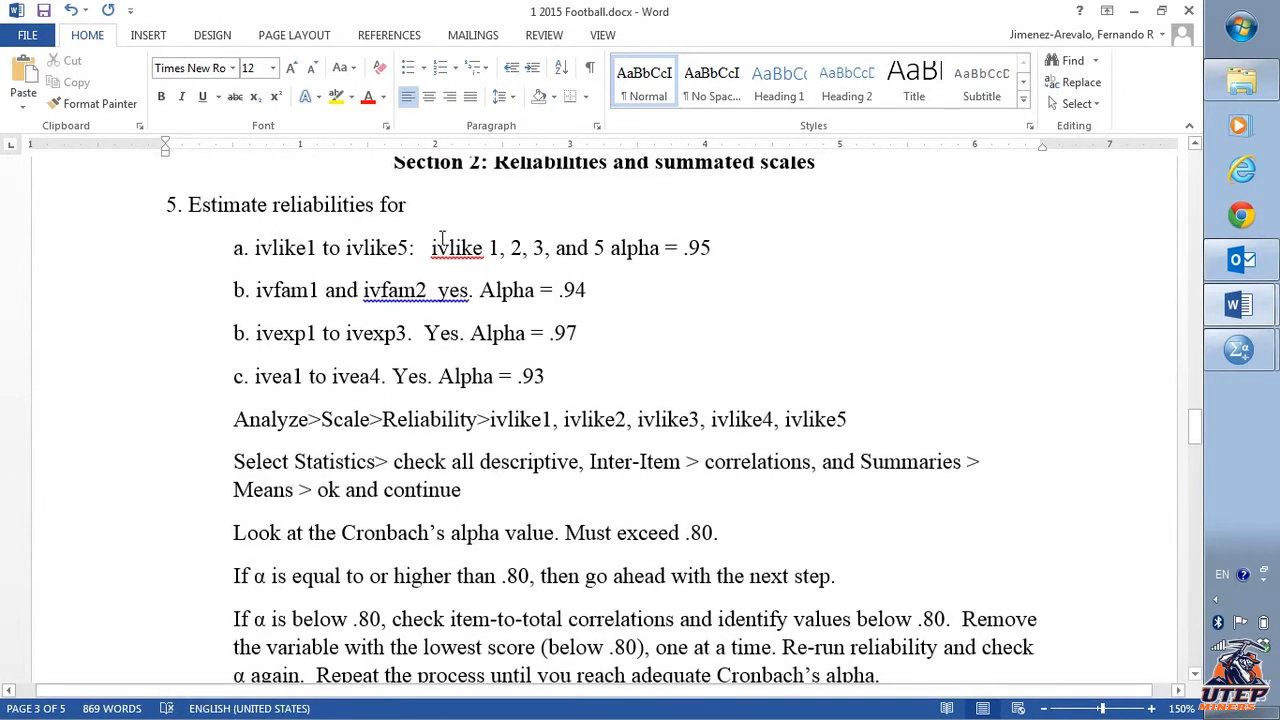
pyautogui.moveTo(430, 248); pyautogui.dragTo(707, 250)
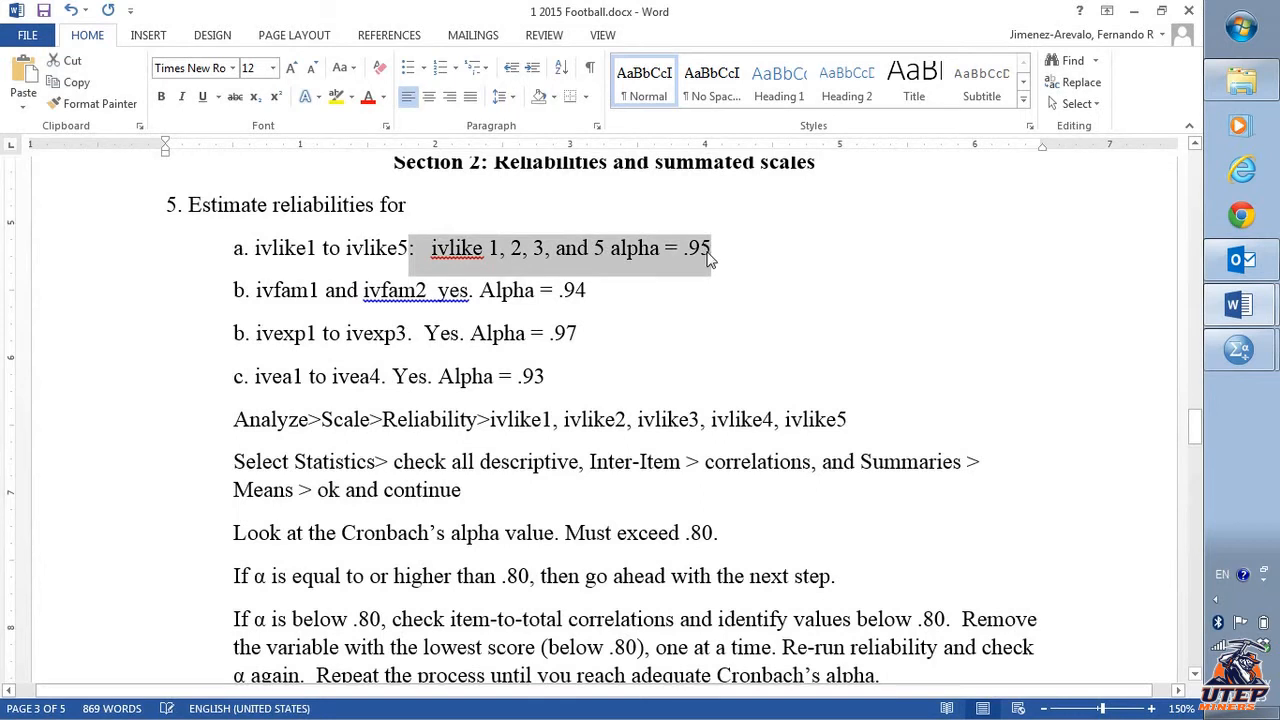
pyautogui.scroll(-8, 471, 529)
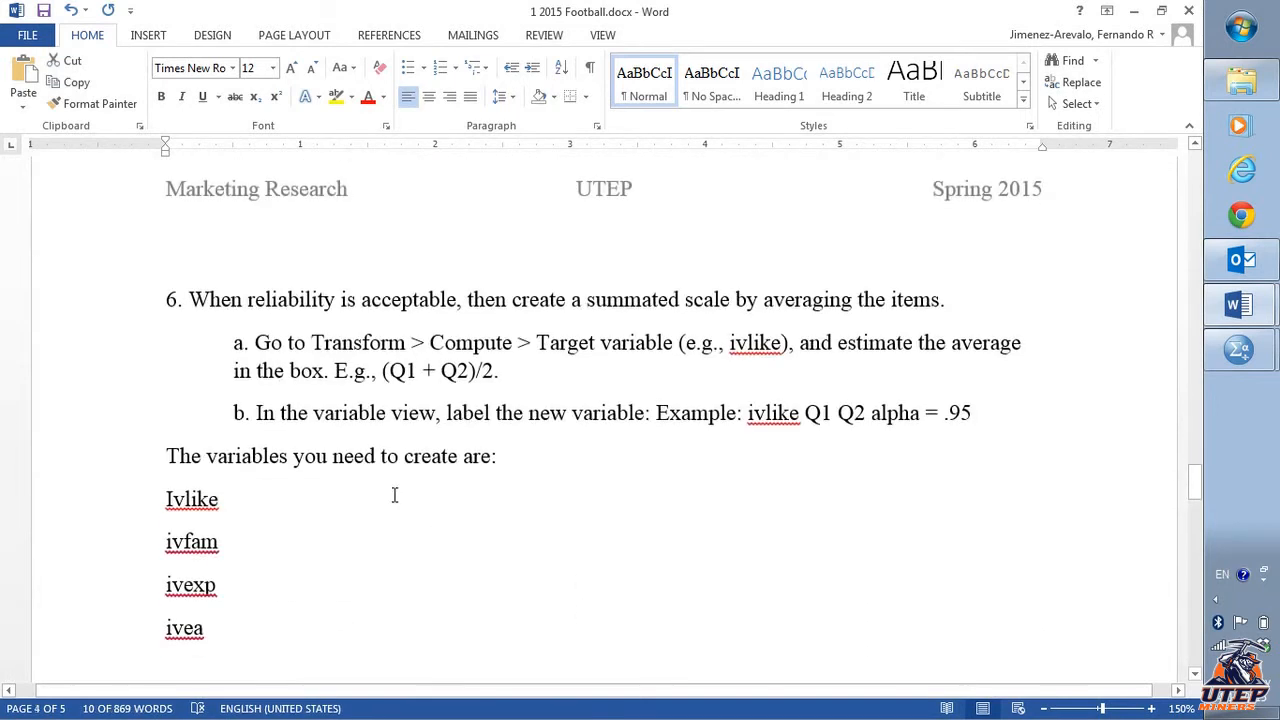
pyautogui.click(395, 493)
pyautogui.write(': ivlike 1, 2, 3, and 5 alpha = .95')
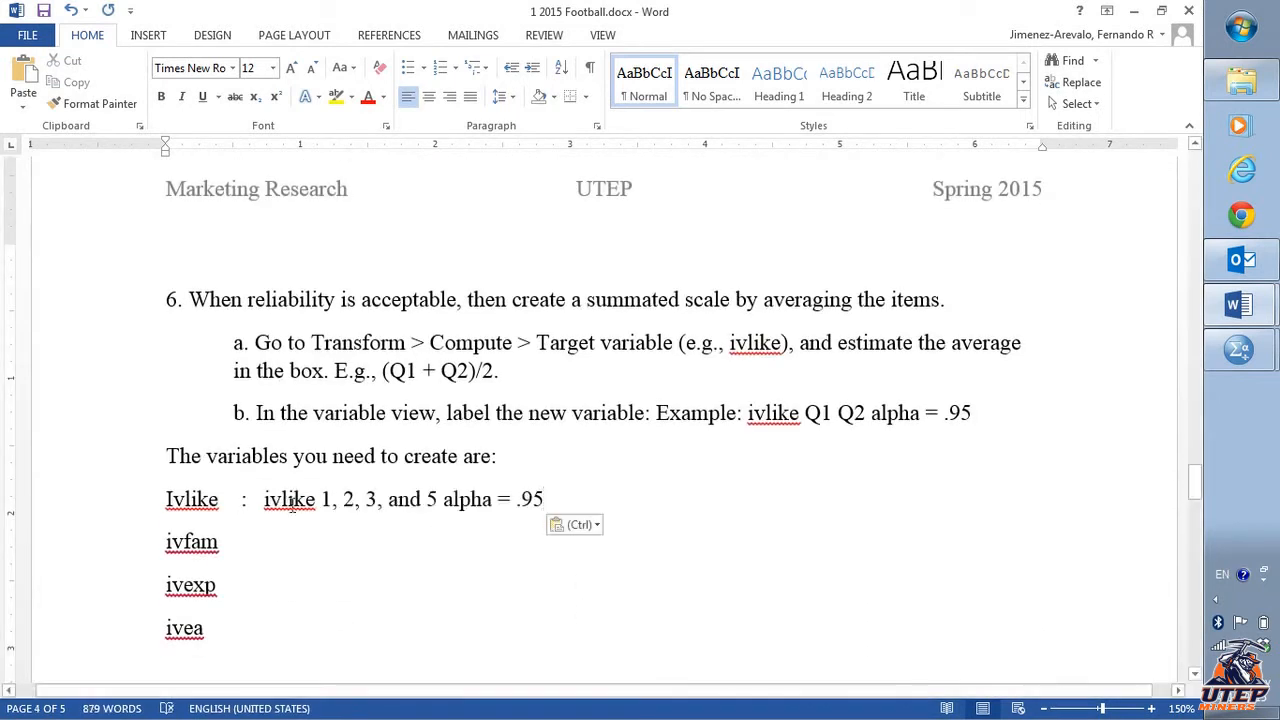
pyautogui.click(258, 499)
pyautogui.press('BackSpace')
pyautogui.press('BackSpace')
pyautogui.press('BackSpace')
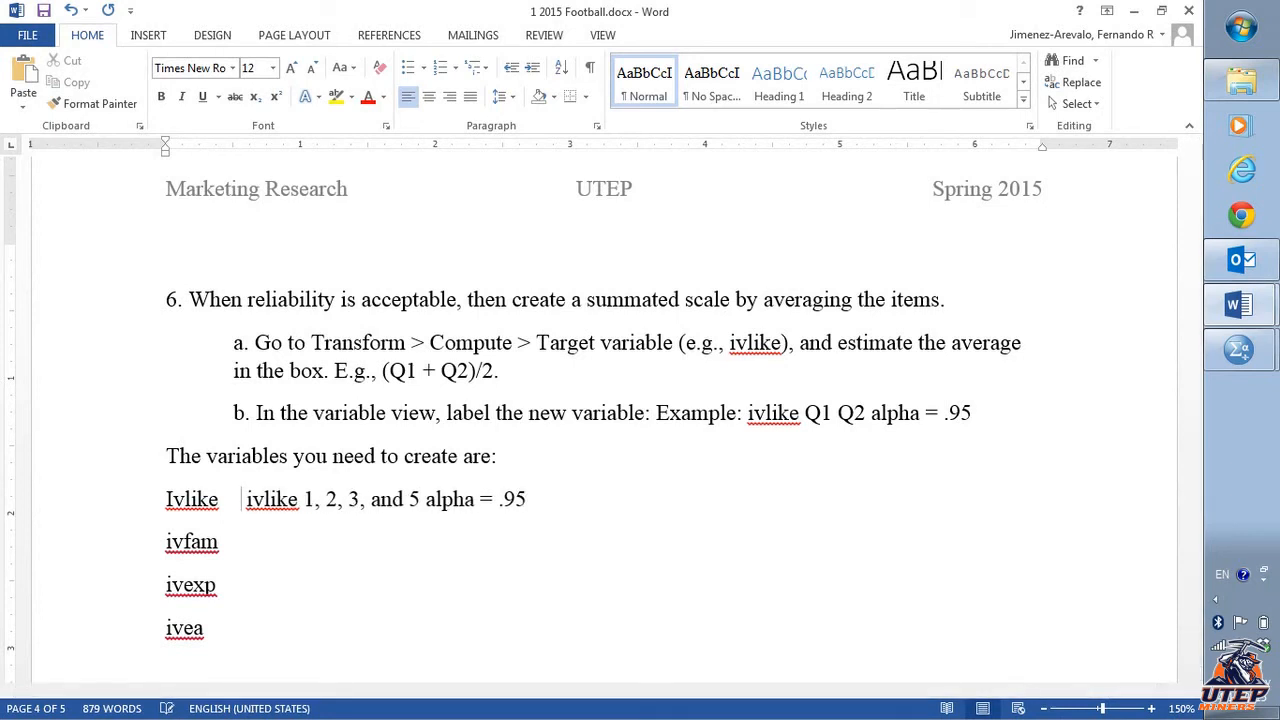
# - Note the retained items beside ivfam (1 and 2), ivexp (1, 2, 3) and ivea (1,2,3,4)
pyautogui.press('Down')
pyautogui.write('1 and 3')
pyautogui.press('BackSpace')
pyautogui.write('2')
pyautogui.press('Down')
pyautogui.write('1, 2, 3')
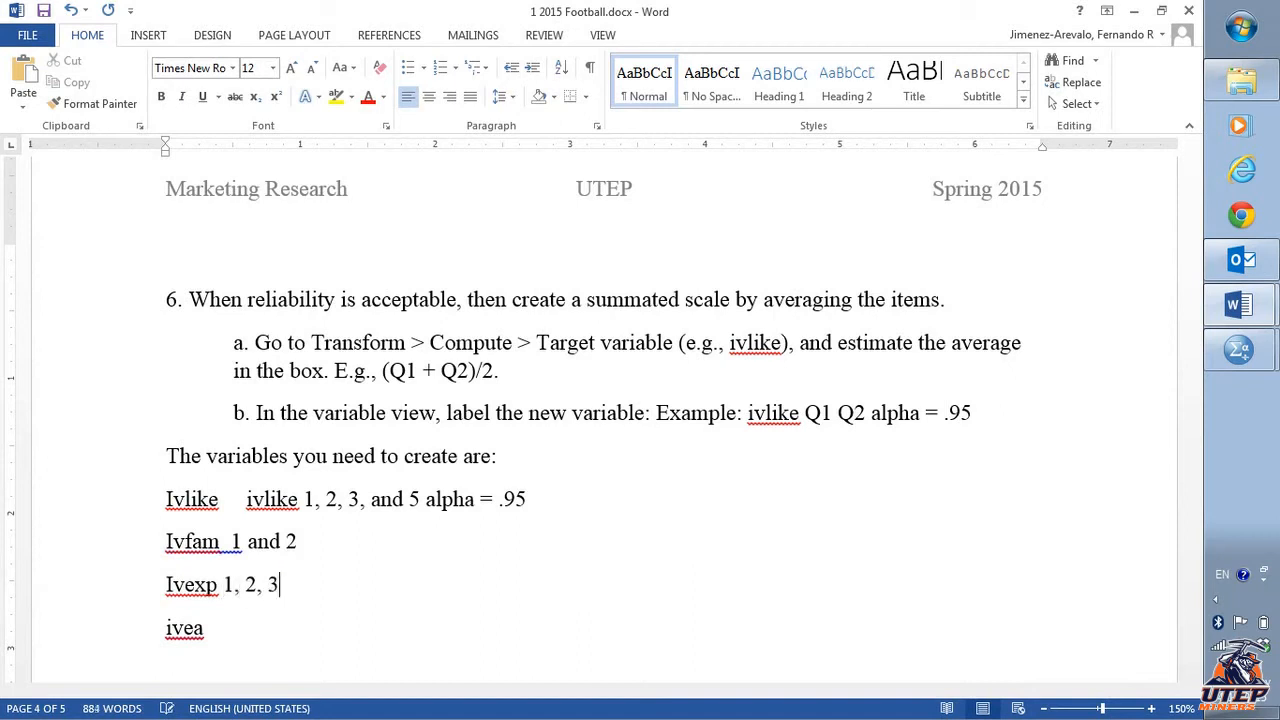
pyautogui.press('Down')
pyautogui.write(',3,4')
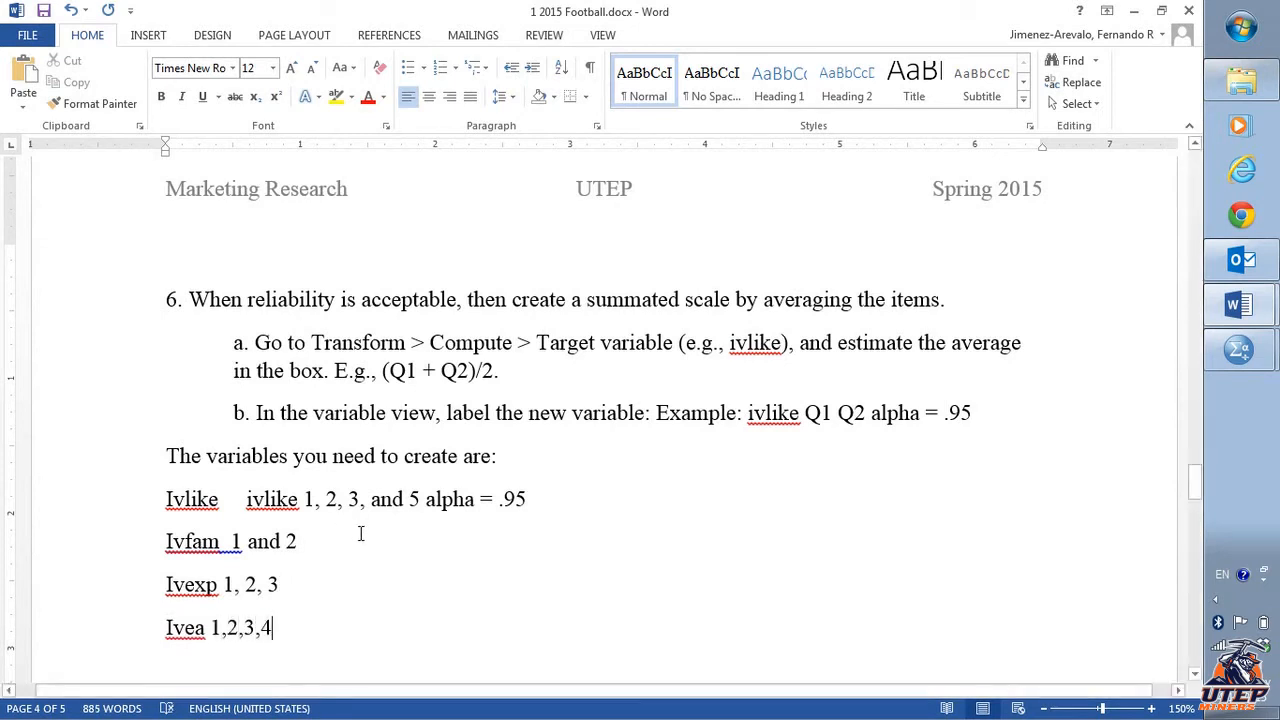
# - Switch to SPSS and open the Compute Variable dialog
pyautogui.click(374, 544)
pyautogui.hotkey('alt', 'Tab')
pyautogui.hotkey('alt', 'Tab')
pyautogui.hotkey('alt', 'Tab')
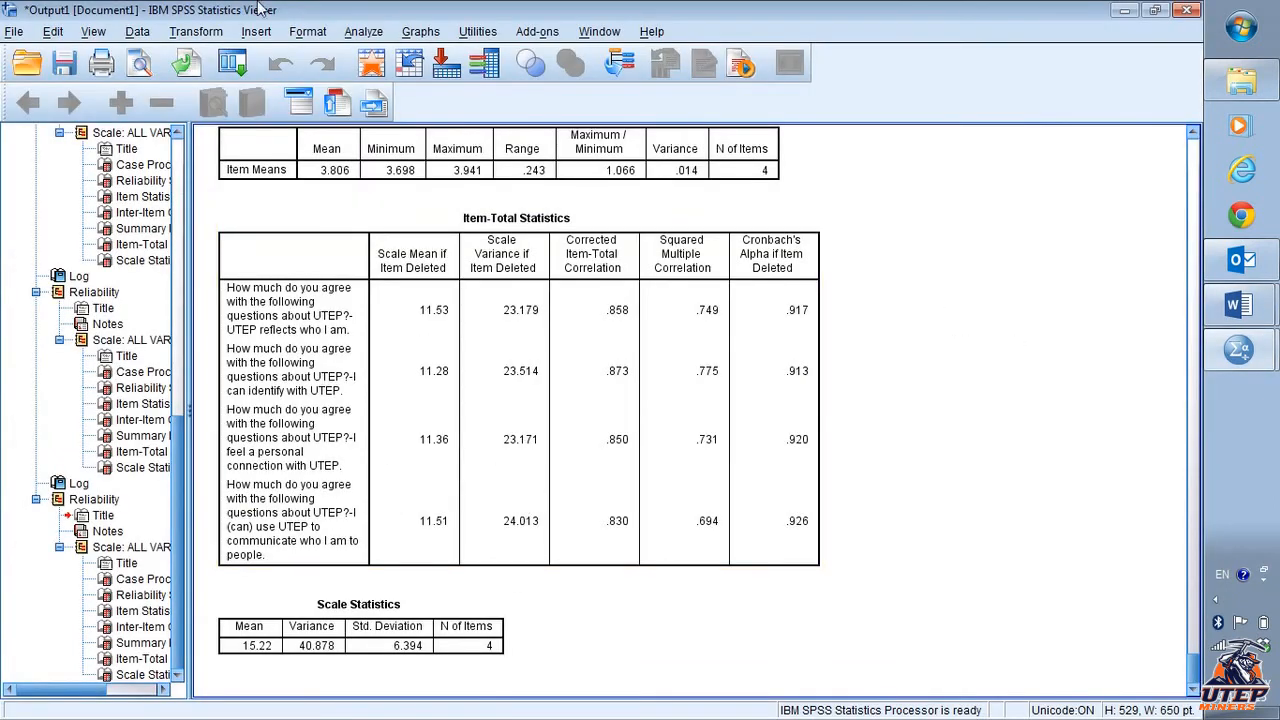
pyautogui.click(363, 32)
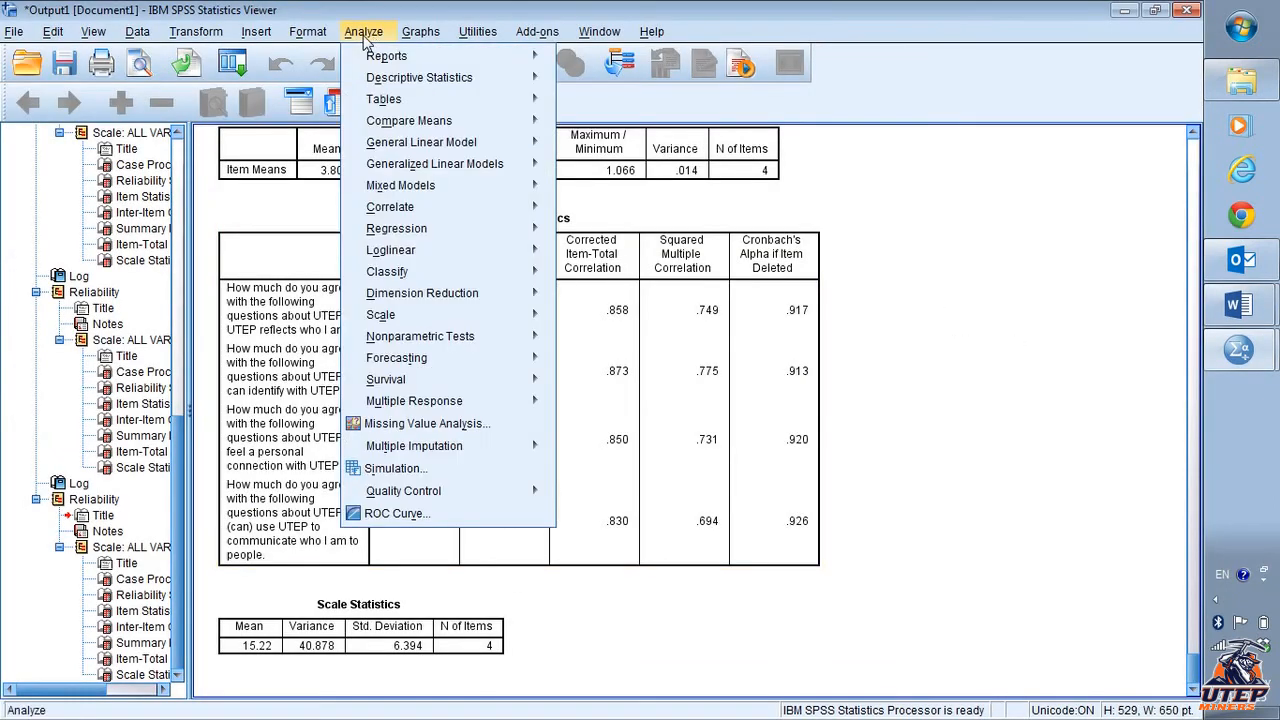
pyautogui.click(192, 33)
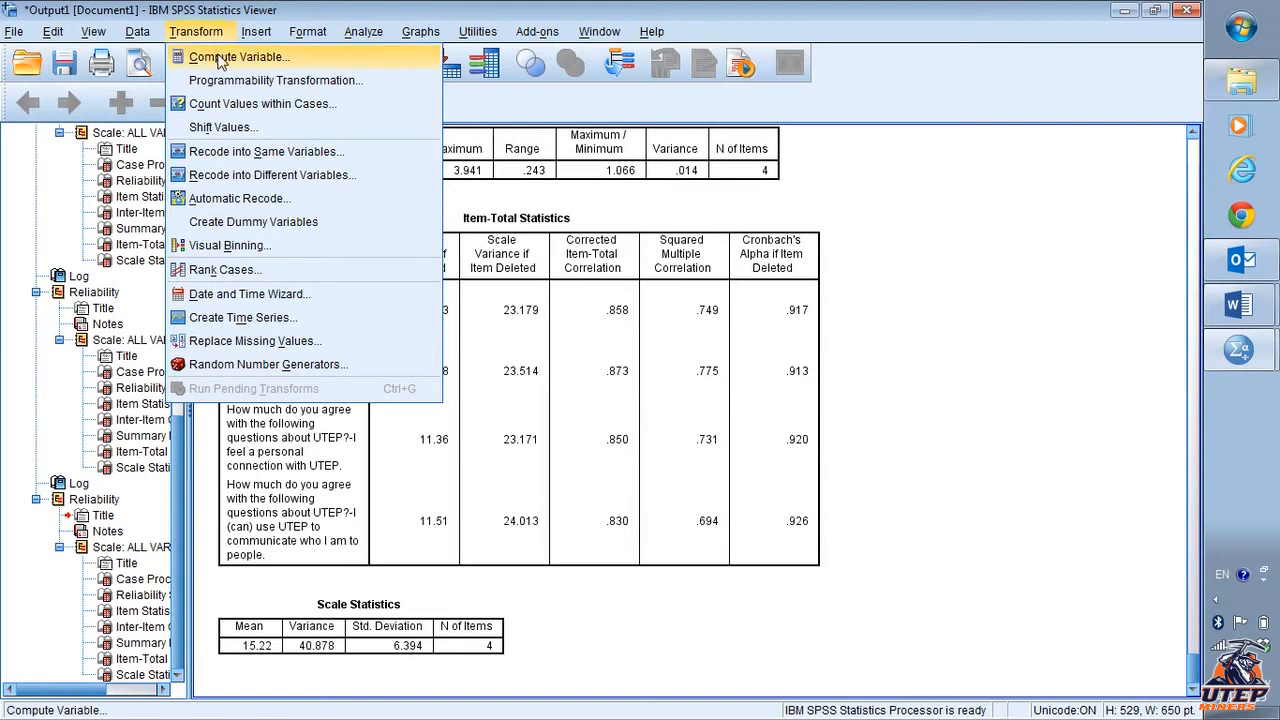
pyautogui.click(222, 58)
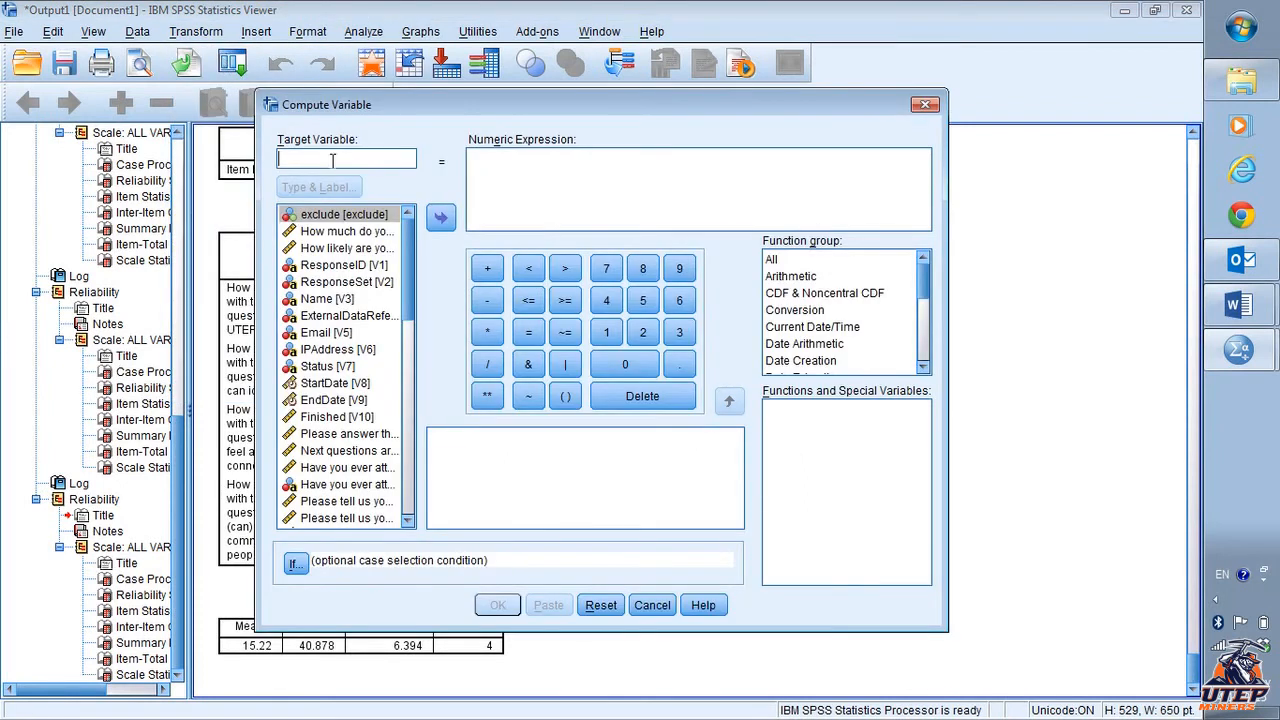
# - Set the target variable name to ivlike, matching the name in the document
pyautogui.hotkey('alt', 'Tab')
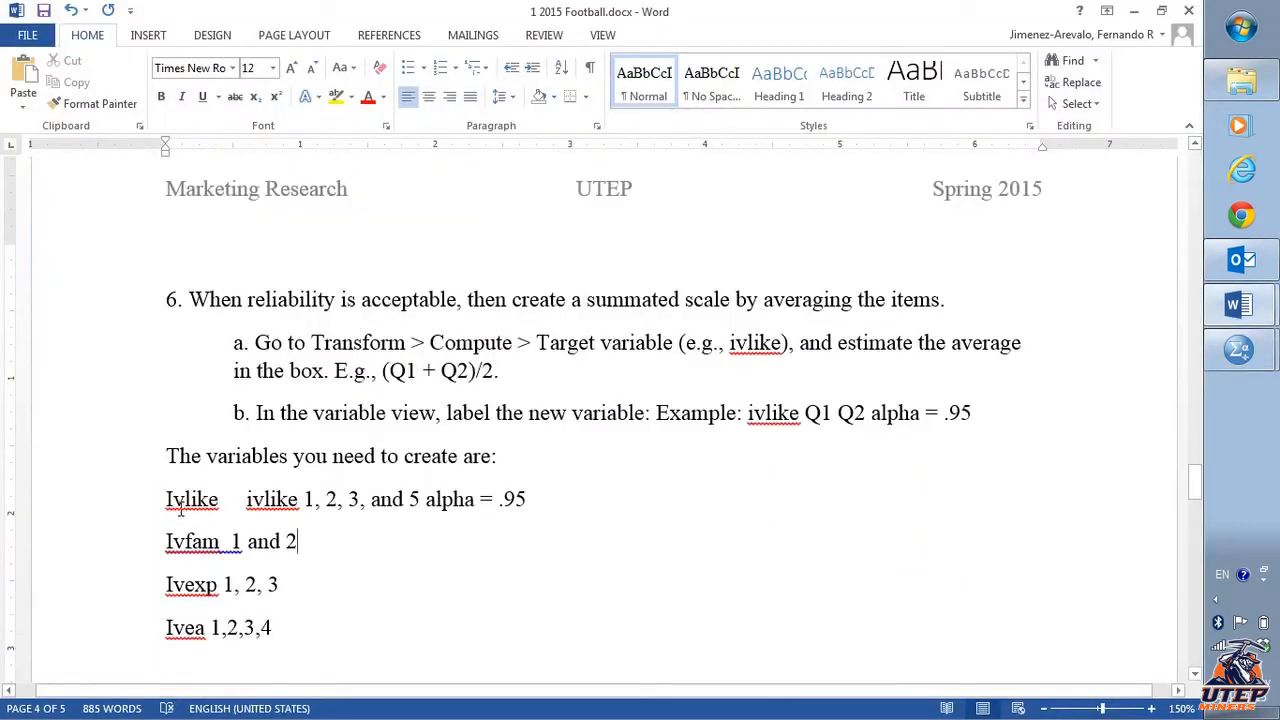
pyautogui.moveTo(167, 498); pyautogui.dragTo(223, 498)
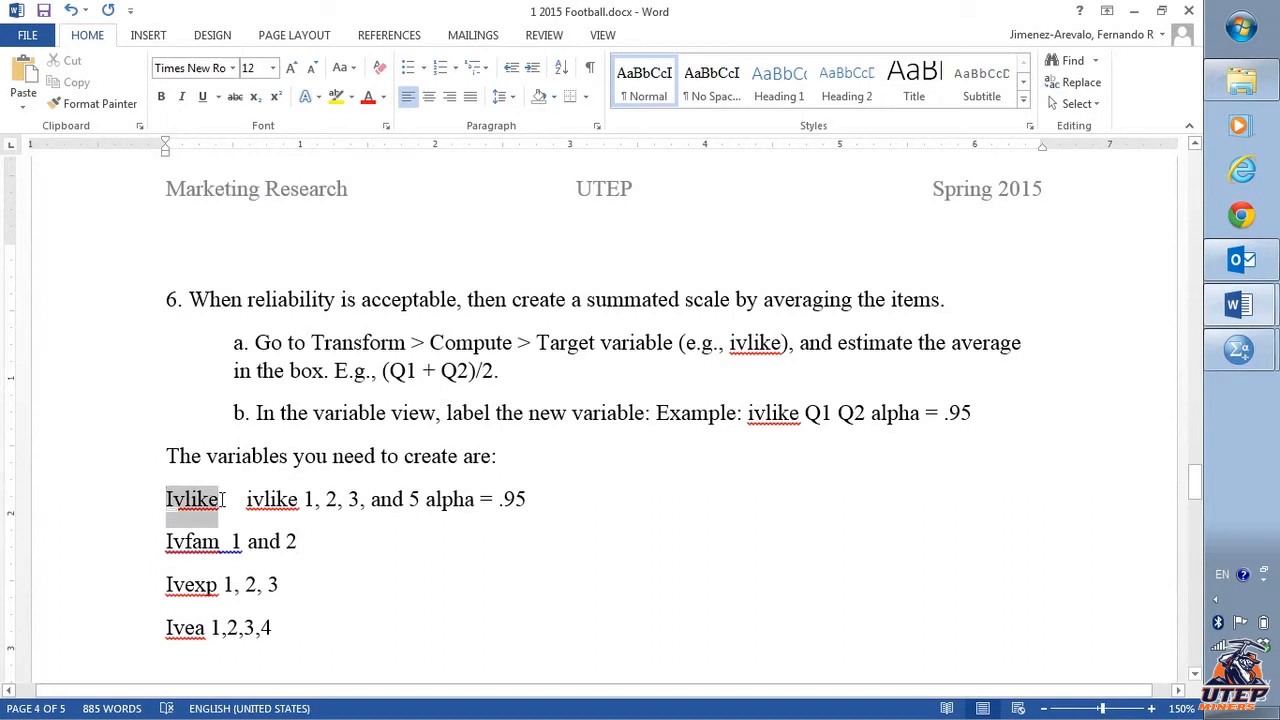
pyautogui.hotkey('alt', 'Tab')
pyautogui.click(347, 160)
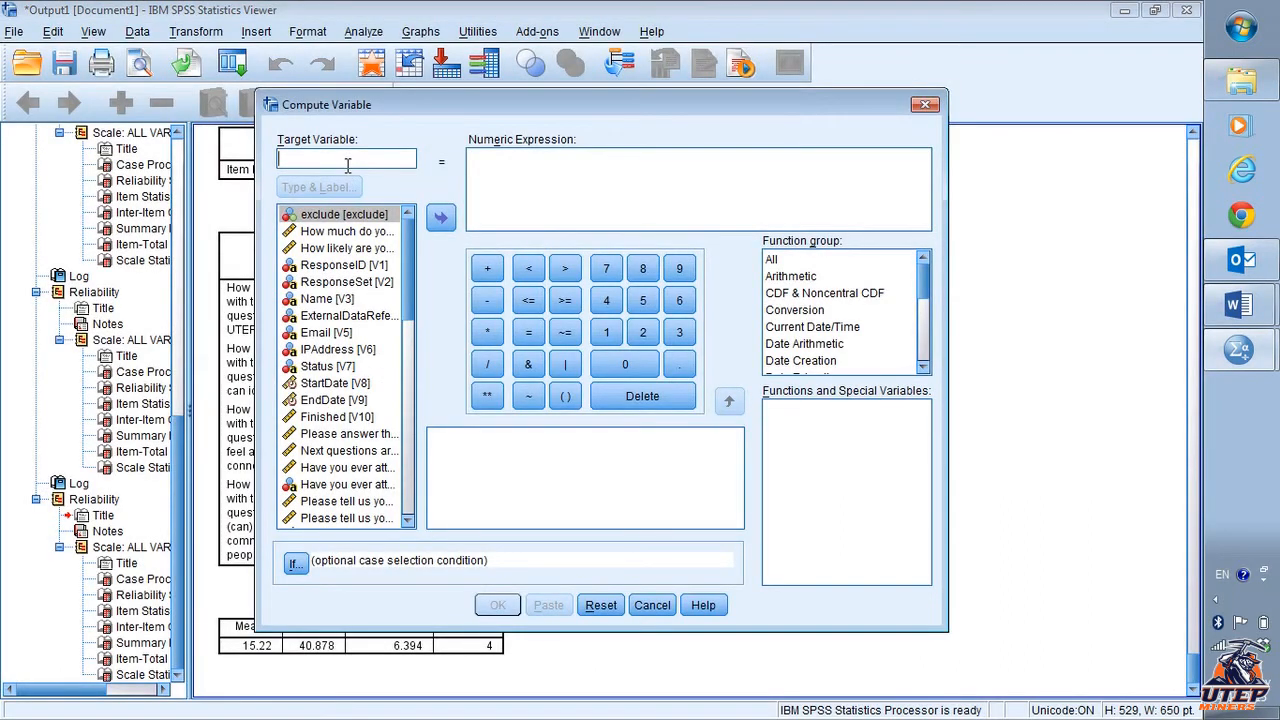
pyautogui.write('Ivlike')
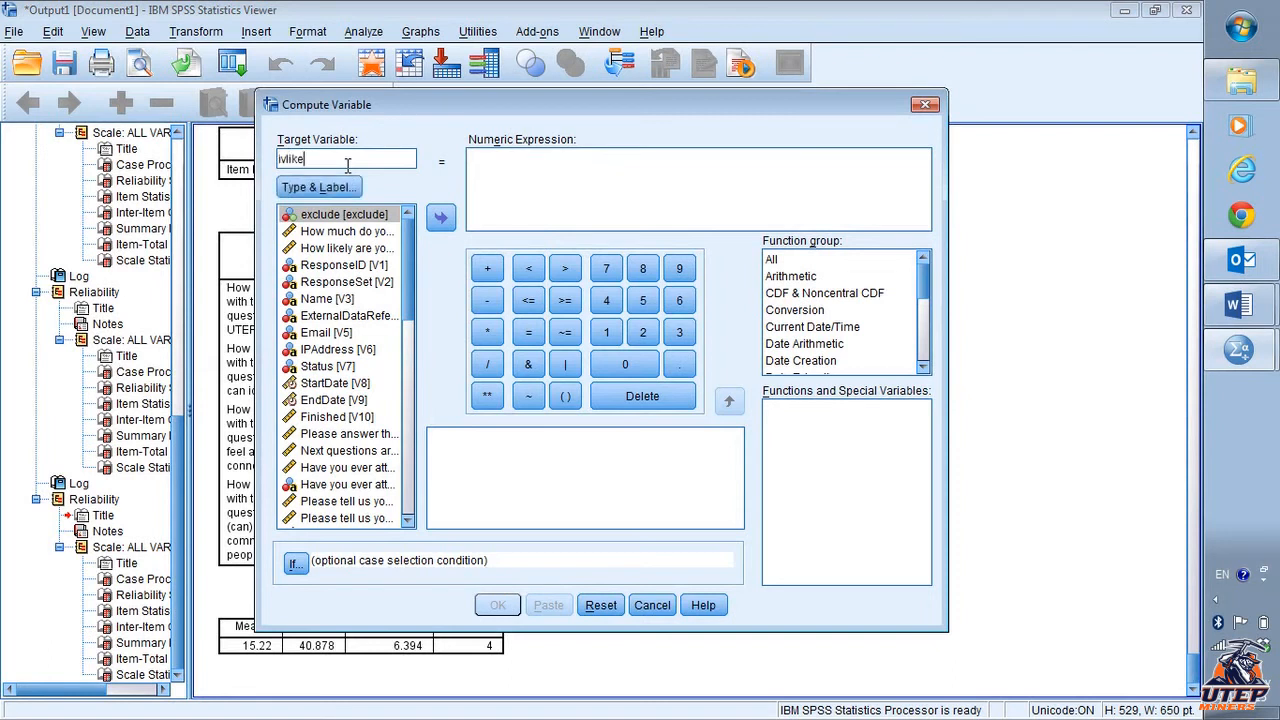
# - Insert parentheses into the numeric expression and switch the variable list to display variable names
pyautogui.click(491, 198)
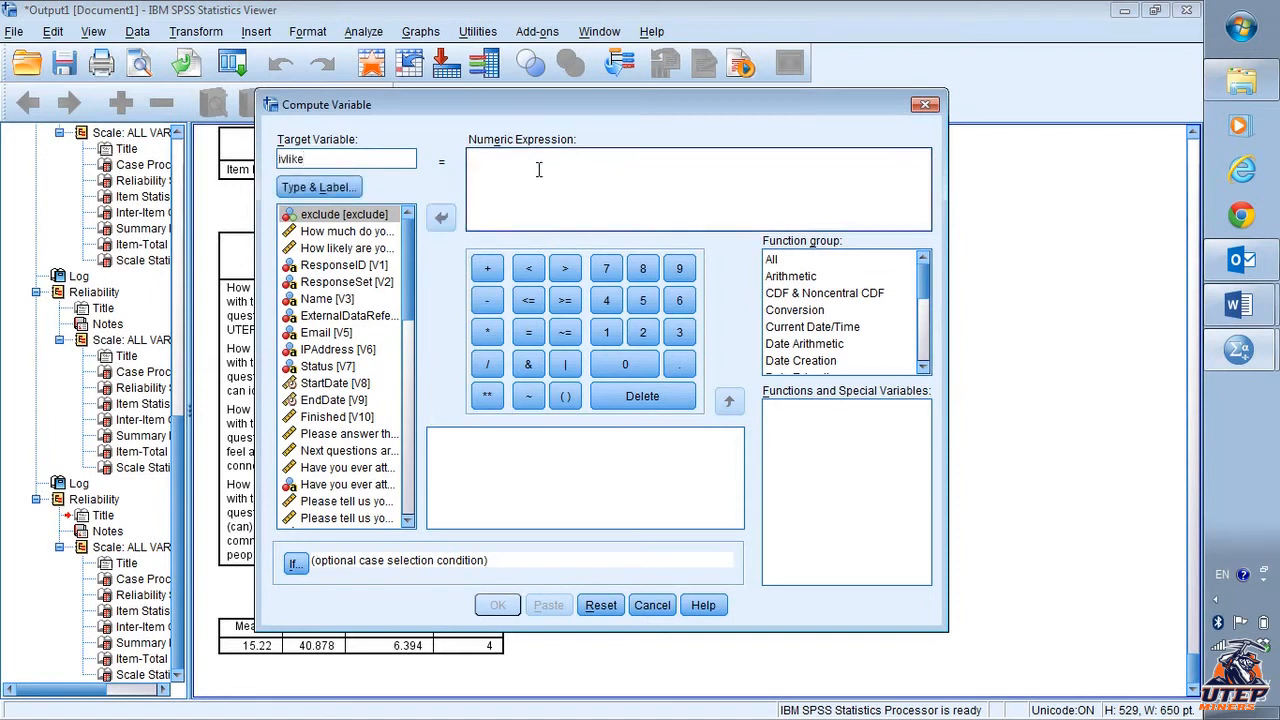
pyautogui.click(566, 398)
pyautogui.rightClick(386, 284)
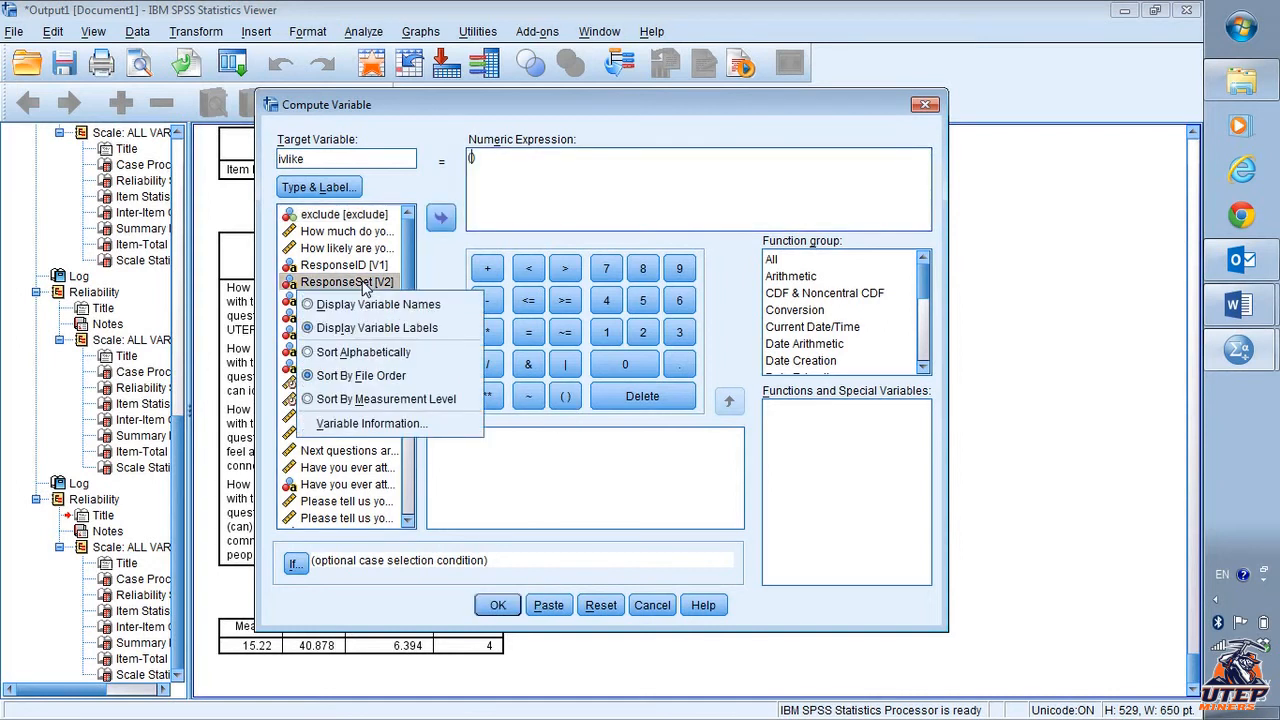
pyautogui.click(364, 303)
# - Build the expression (ivlike1 + ivlike2 + ivlike3 + ivlike5)/4 and run the computation
pyautogui.scroll(-4, 366, 334)
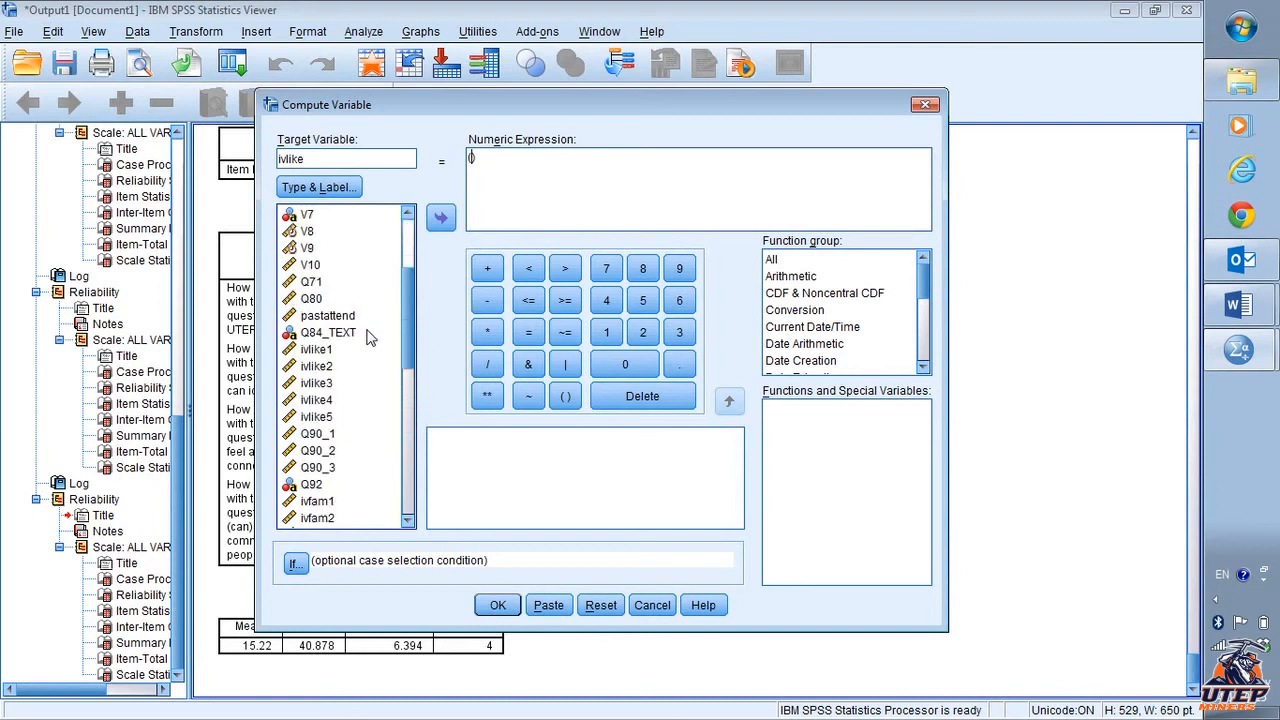
pyautogui.scroll(-3, 366, 338)
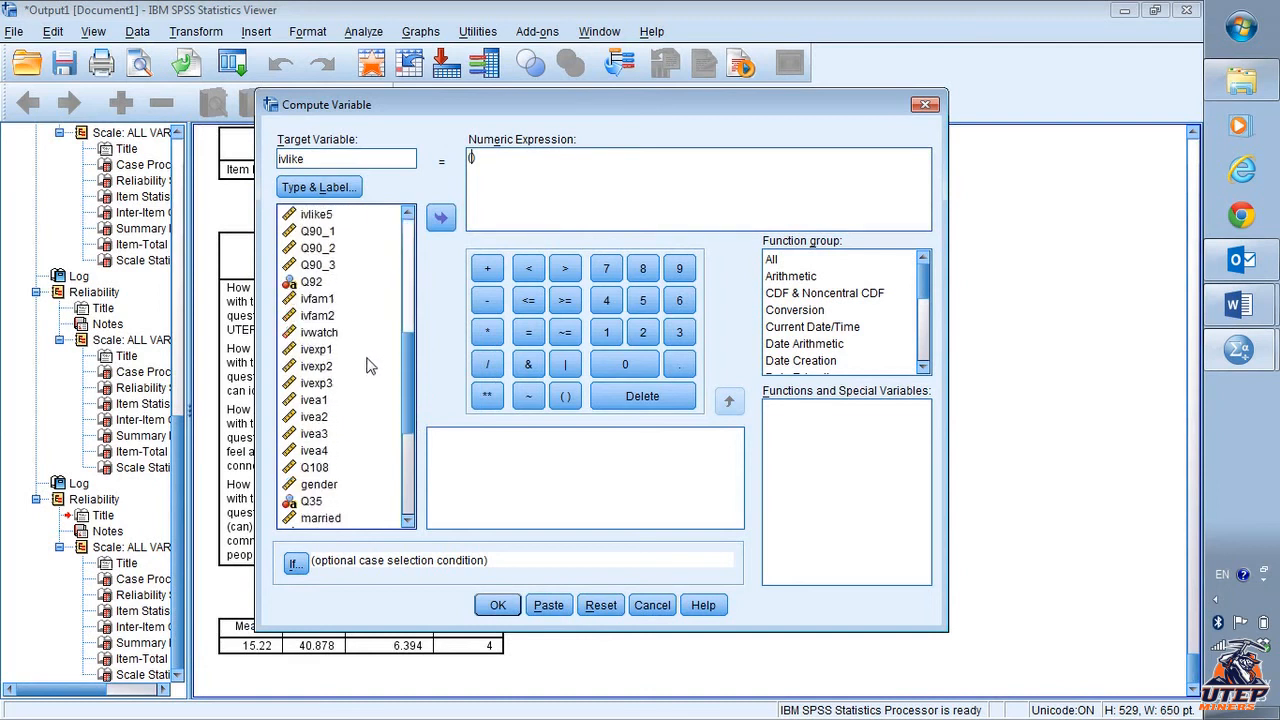
pyautogui.click(342, 352)
pyautogui.scroll(3, 345, 345)
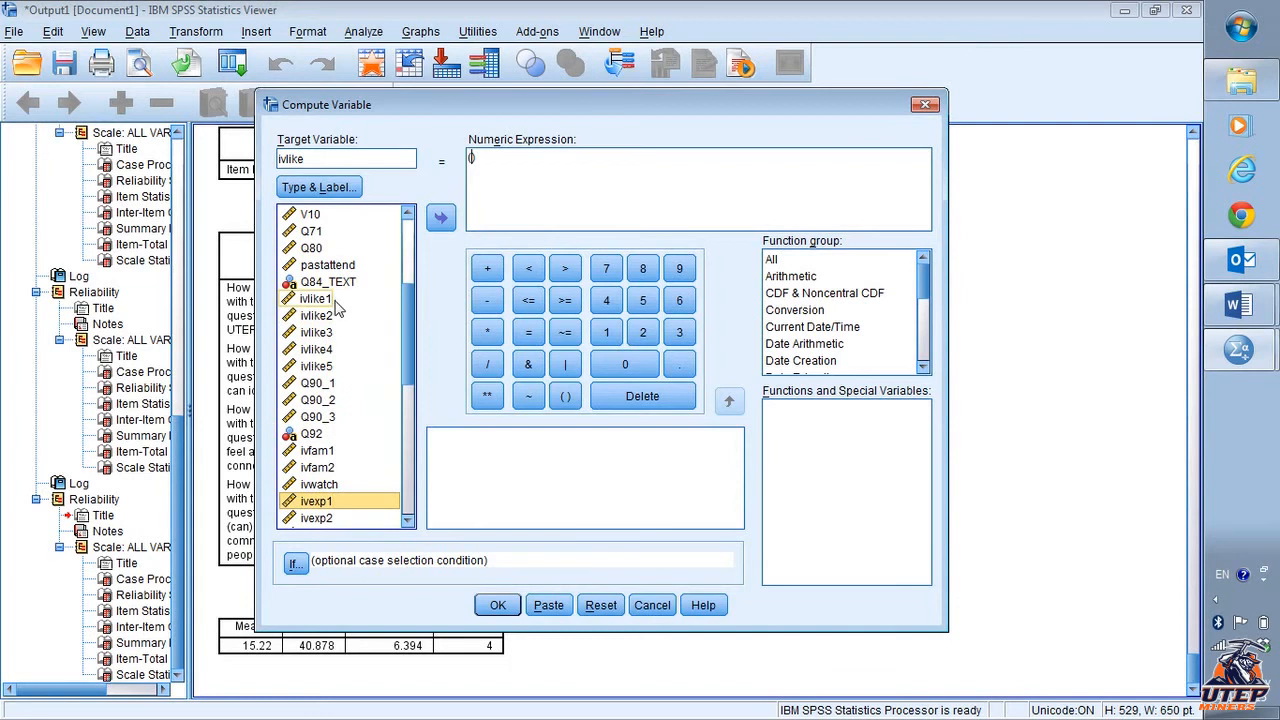
pyautogui.click(336, 300)
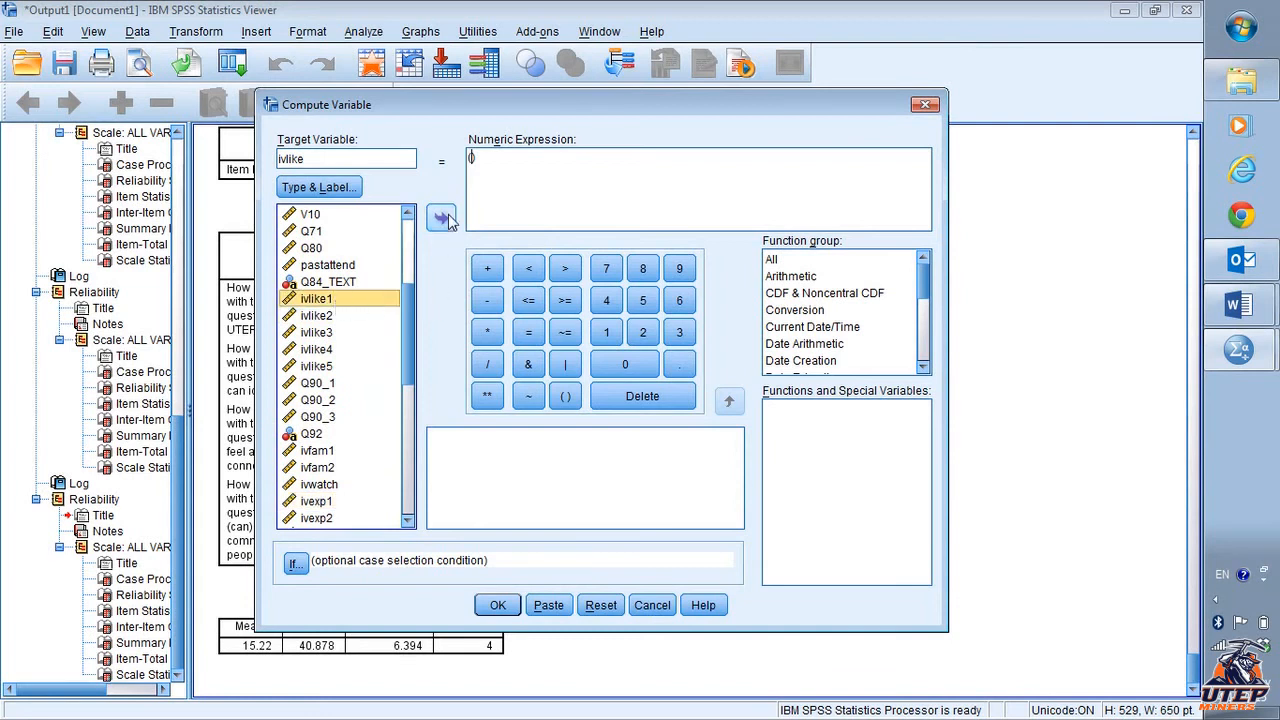
pyautogui.click(446, 219)
pyautogui.click(489, 272)
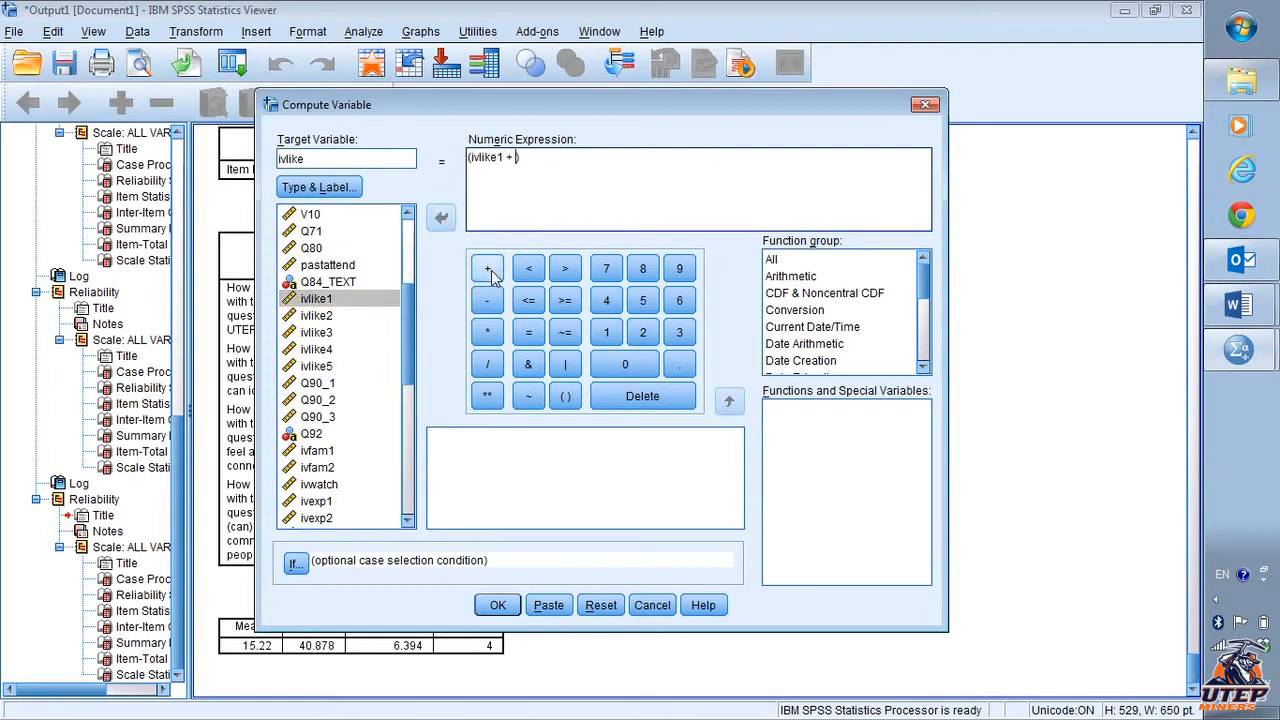
pyautogui.click(316, 316)
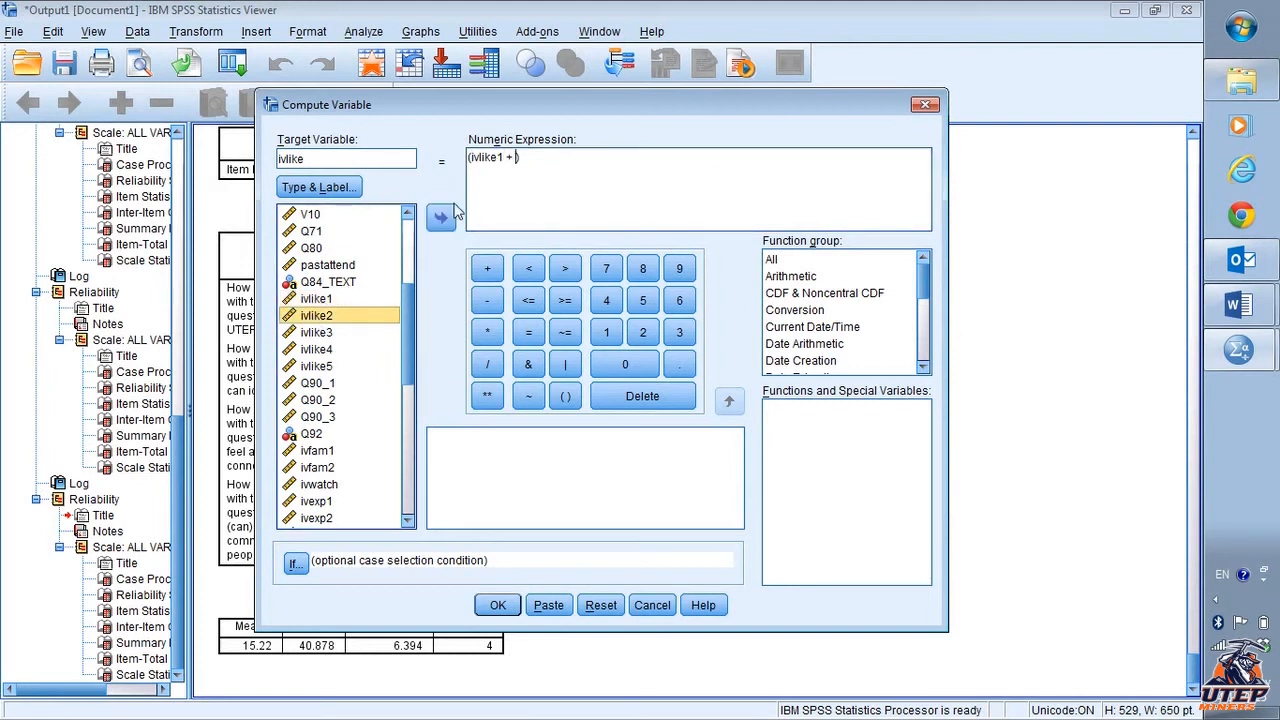
pyautogui.click(441, 218)
pyautogui.click(480, 272)
pyautogui.click(334, 334)
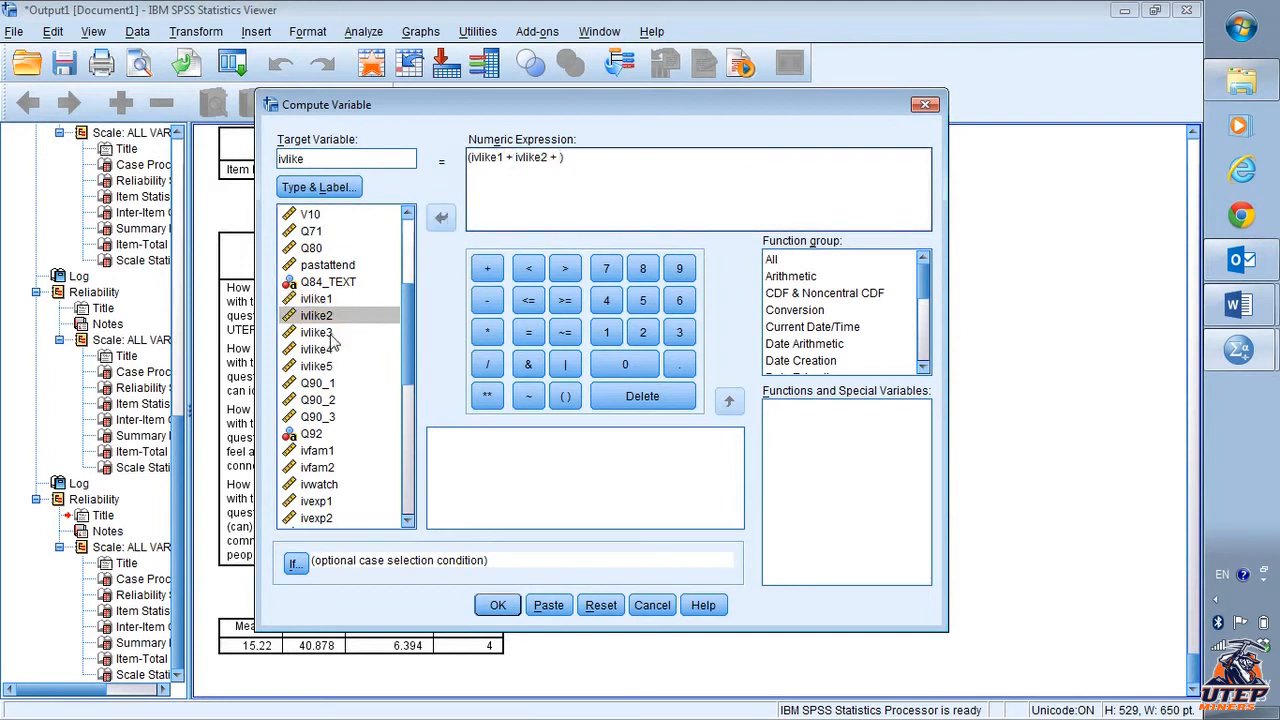
pyautogui.click(446, 218)
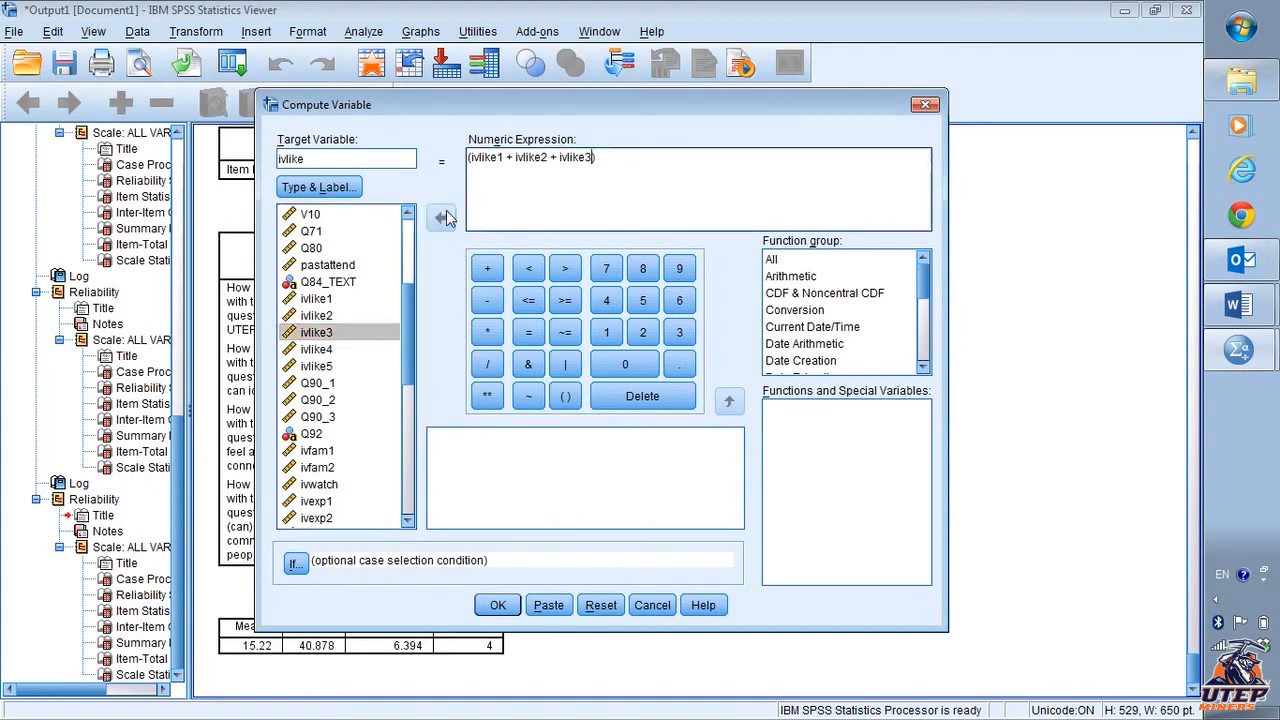
pyautogui.click(485, 272)
pyautogui.click(330, 368)
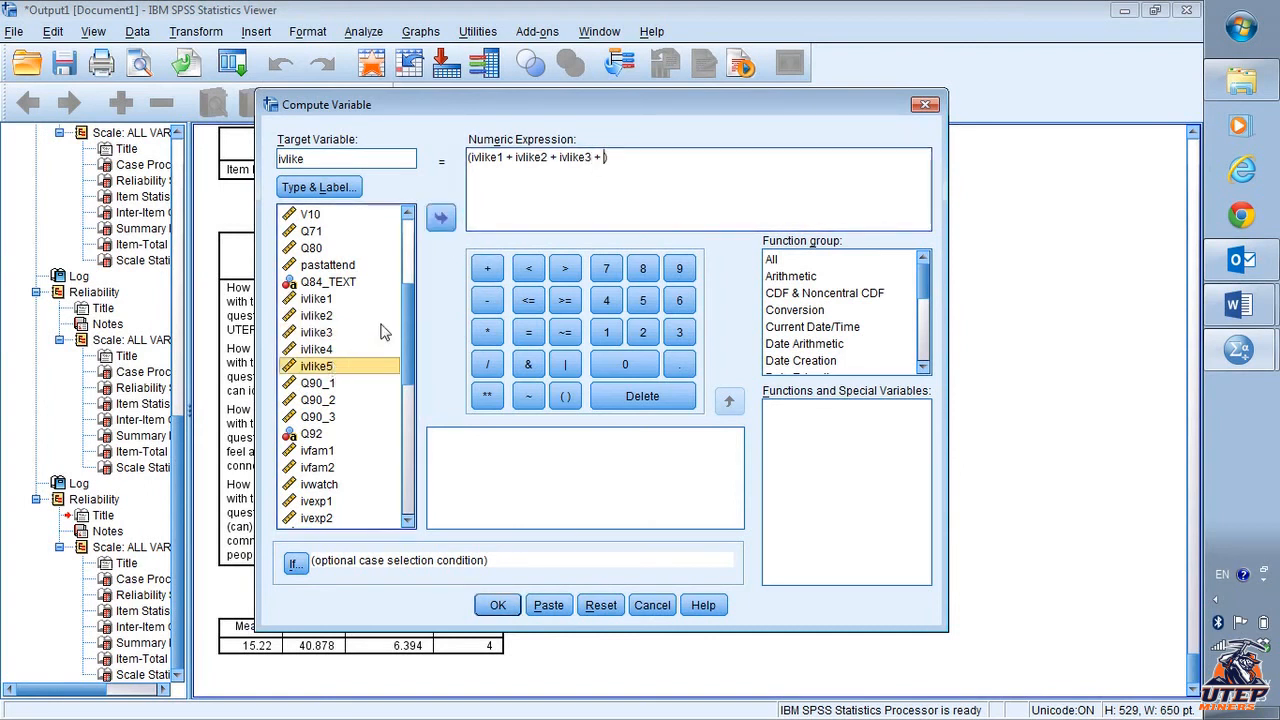
pyautogui.click(440, 220)
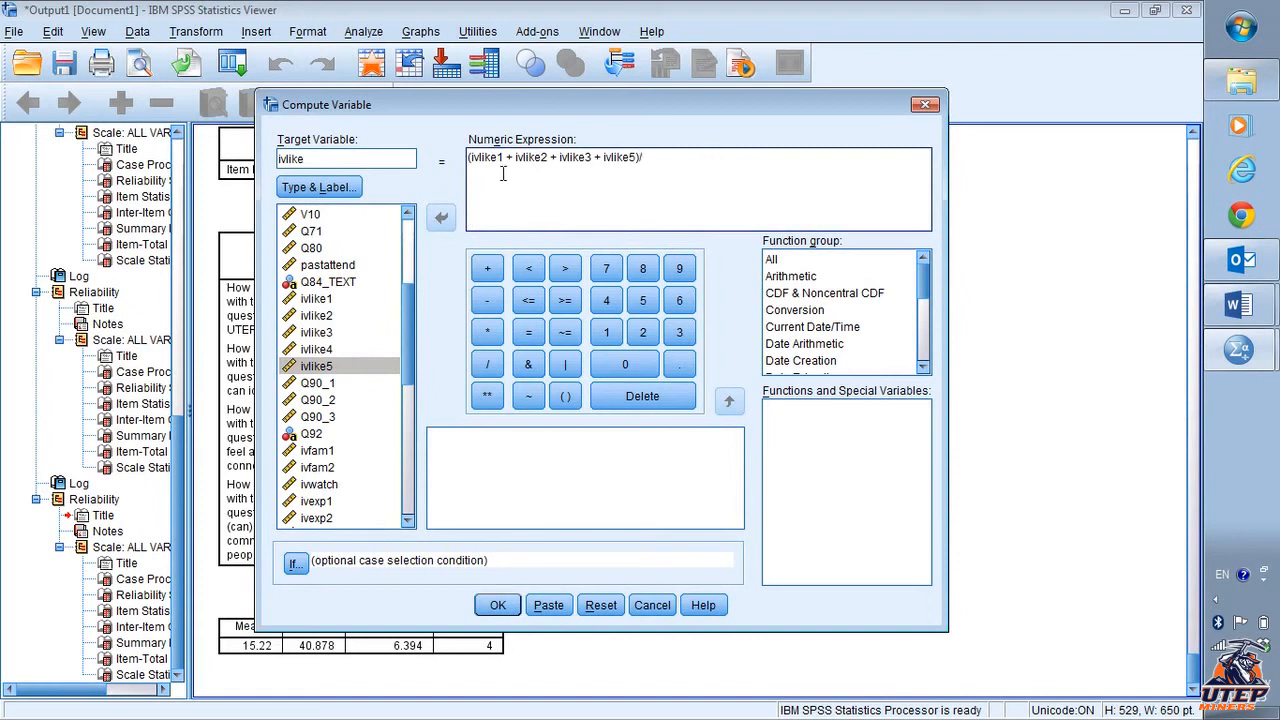
pyautogui.write('/')
pyautogui.click(498, 605)
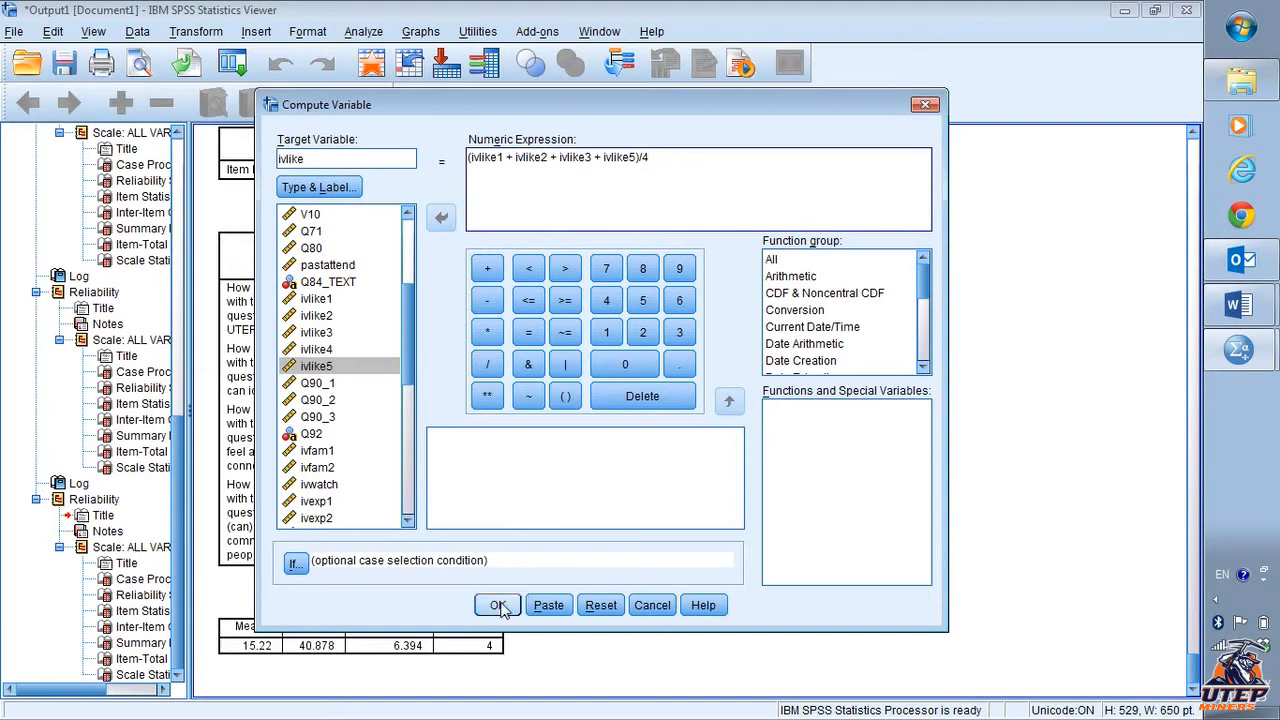
# - Label the new ivlike variable as "ivlike like1, 2, 3,5 alpha =.95"
pyautogui.hotkey('alt', 'Tab')
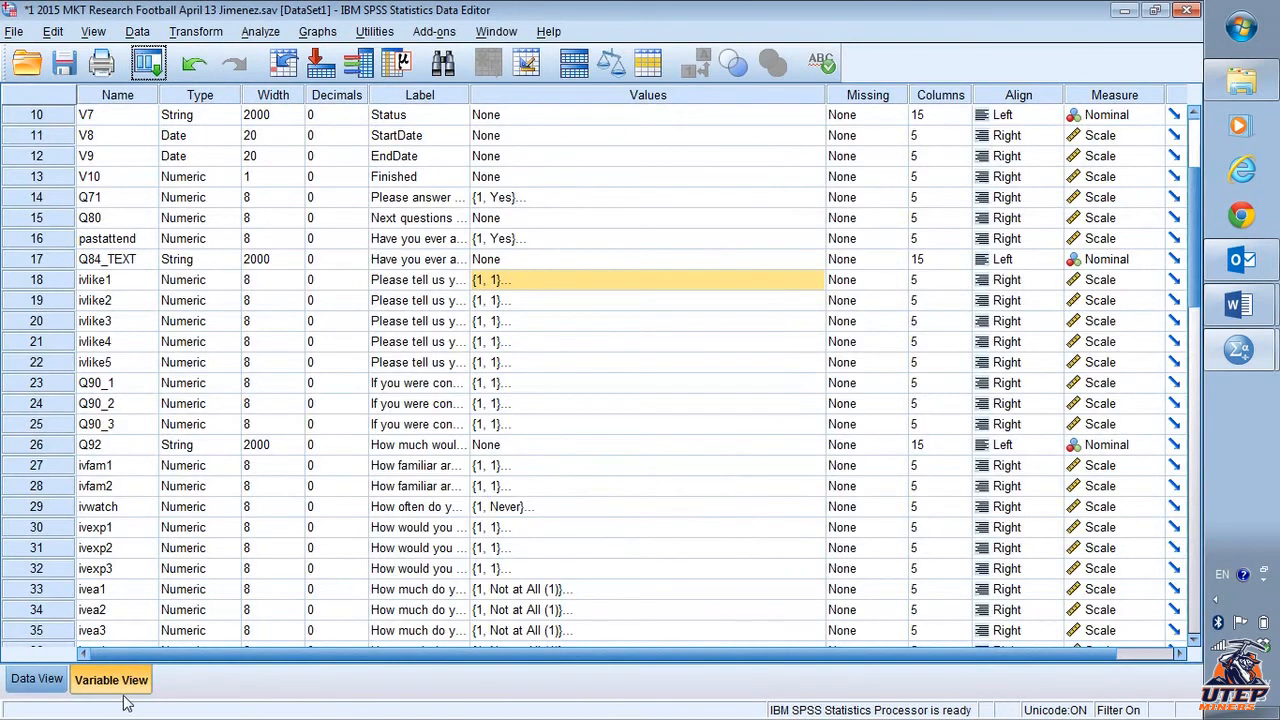
pyautogui.moveTo(1195, 240); pyautogui.dragTo(1188, 373)
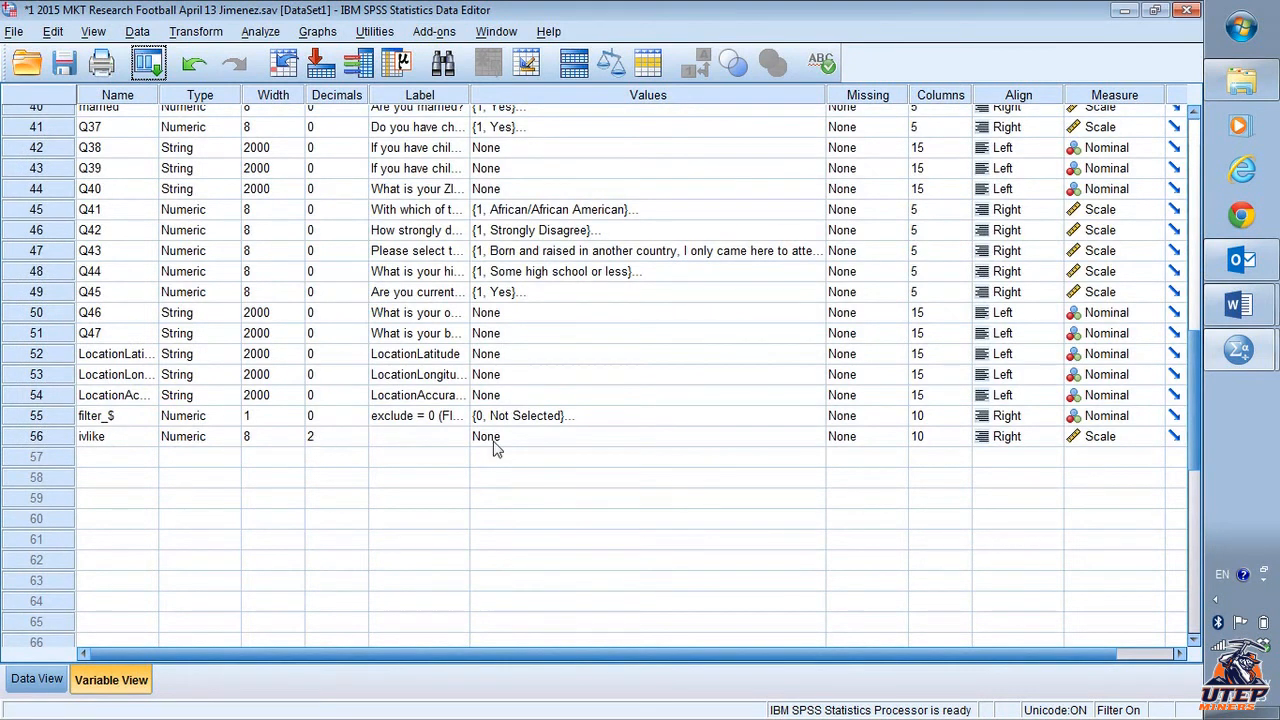
pyautogui.click(437, 440)
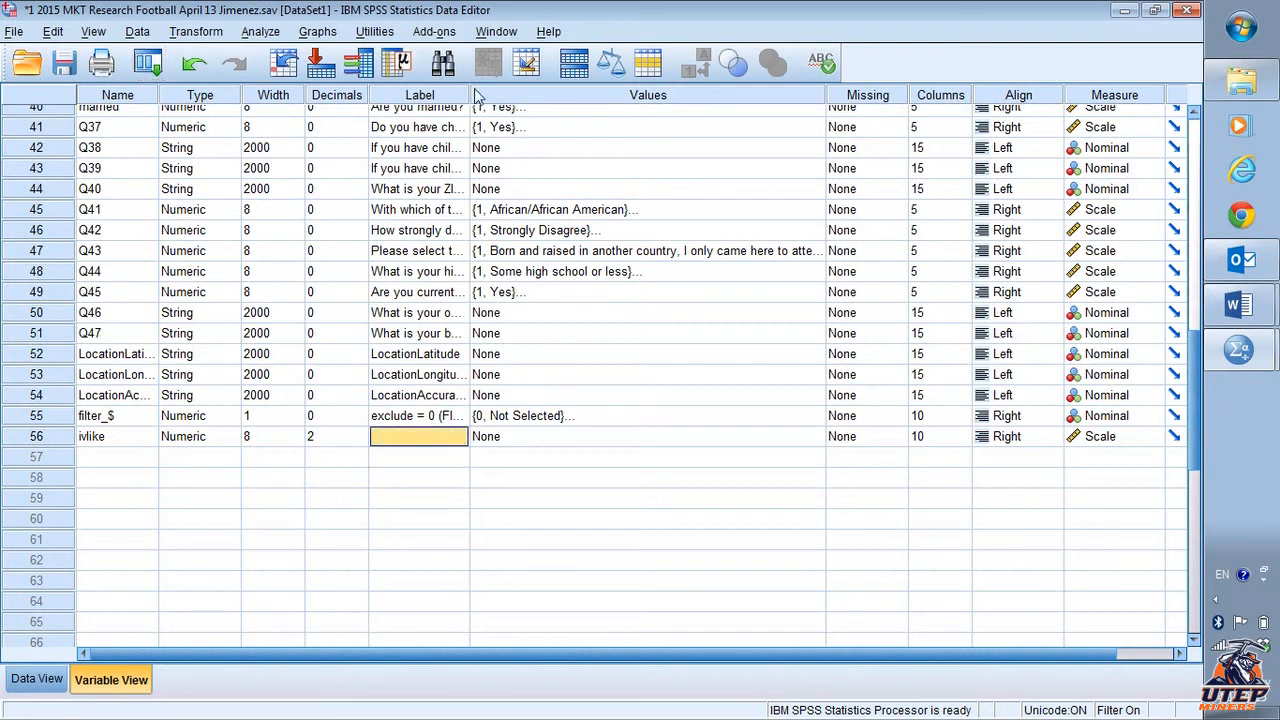
pyautogui.moveTo(469, 95); pyautogui.dragTo(863, 120)
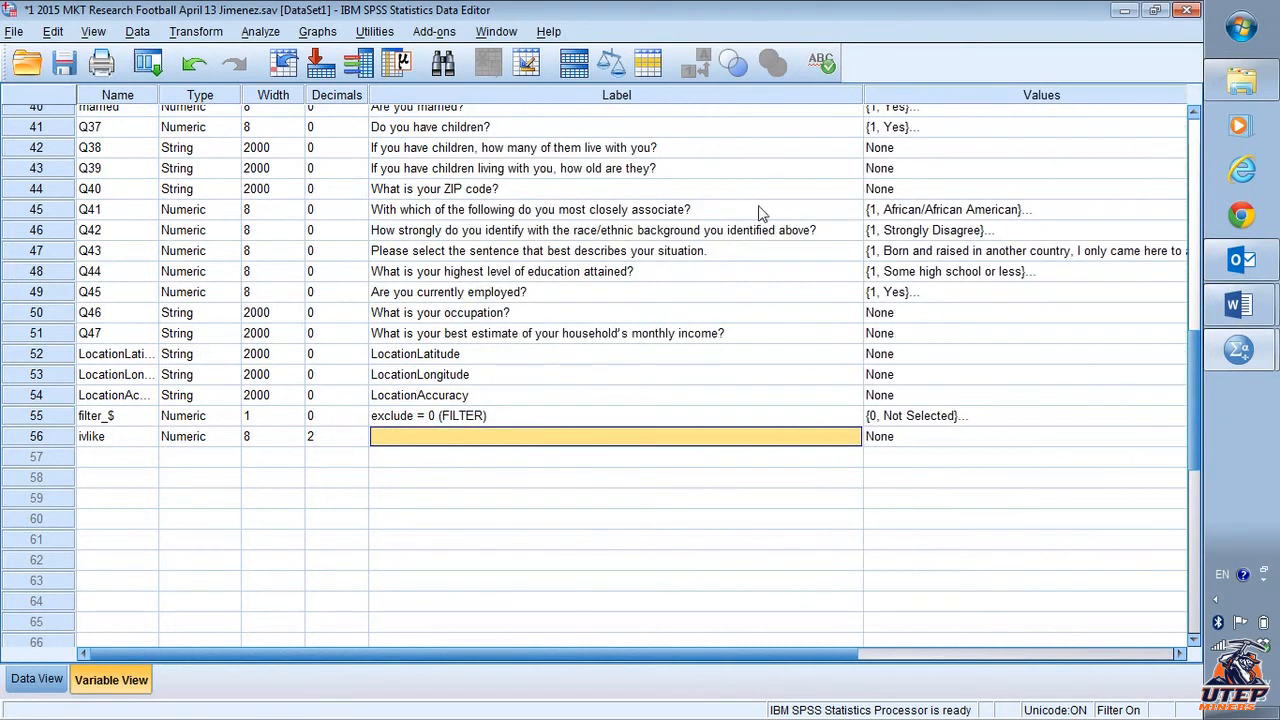
pyautogui.doubleClick(456, 438)
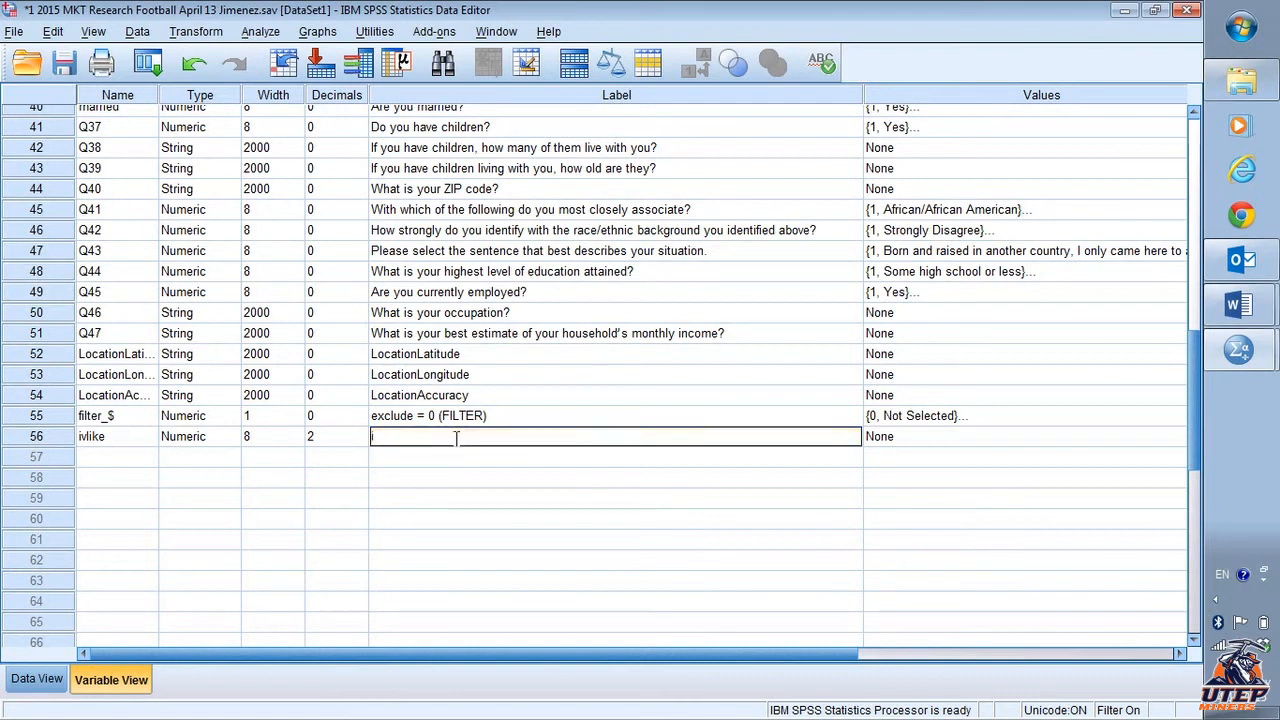
pyautogui.write('Mike')
pyautogui.write('like1, 2, 3,5')
pyautogui.write('alpha = 95')
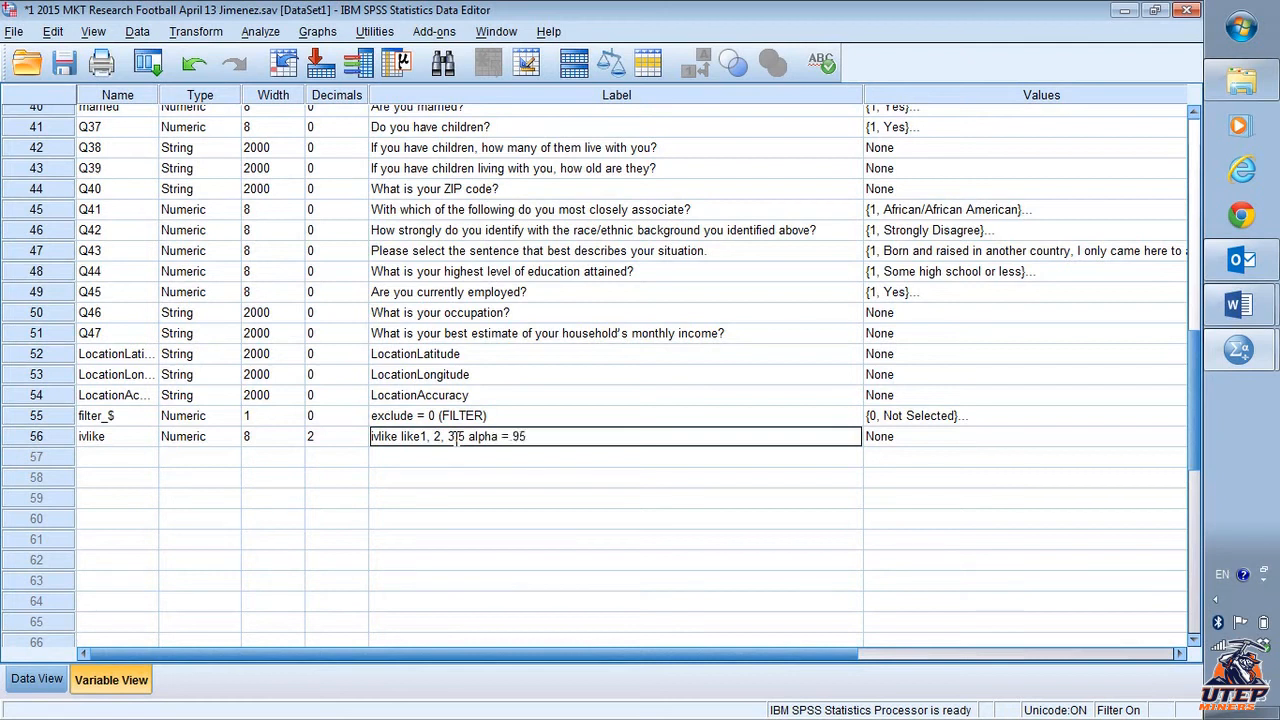
pyautogui.click(437, 457)
pyautogui.click(452, 441)
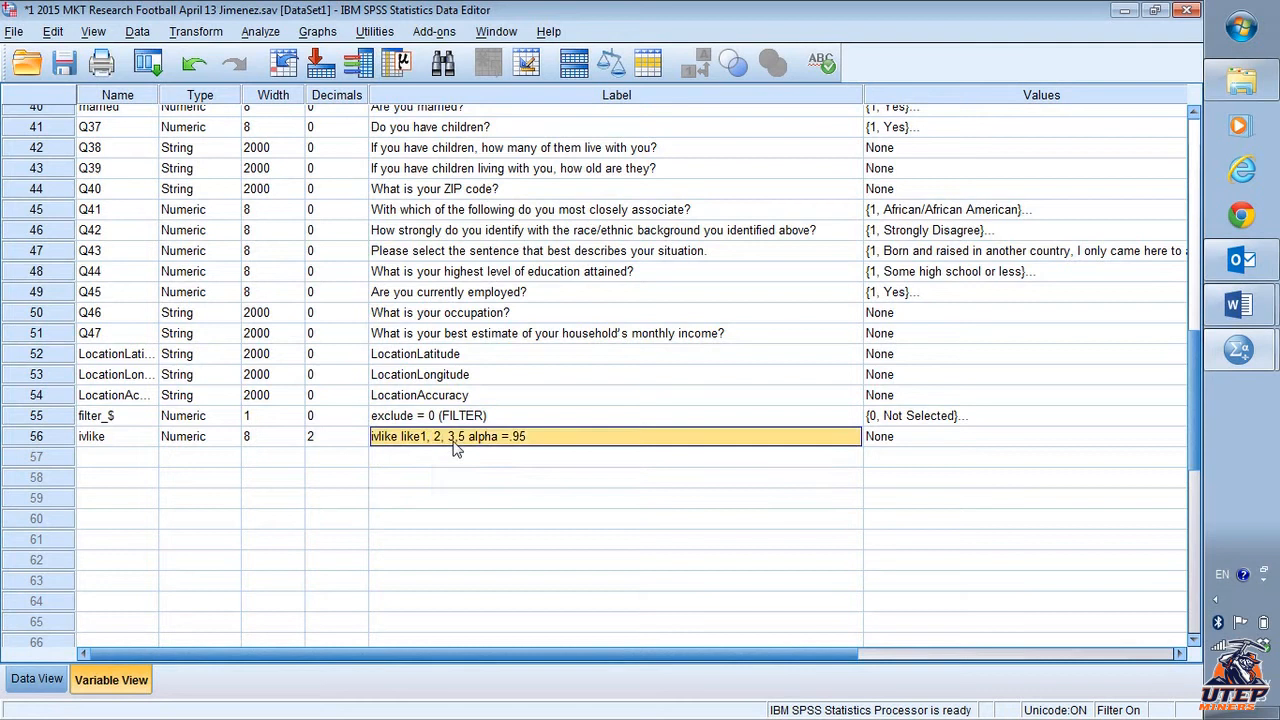
# - Move the ivlike variable to the top of the variable list
pyautogui.click(120, 446)
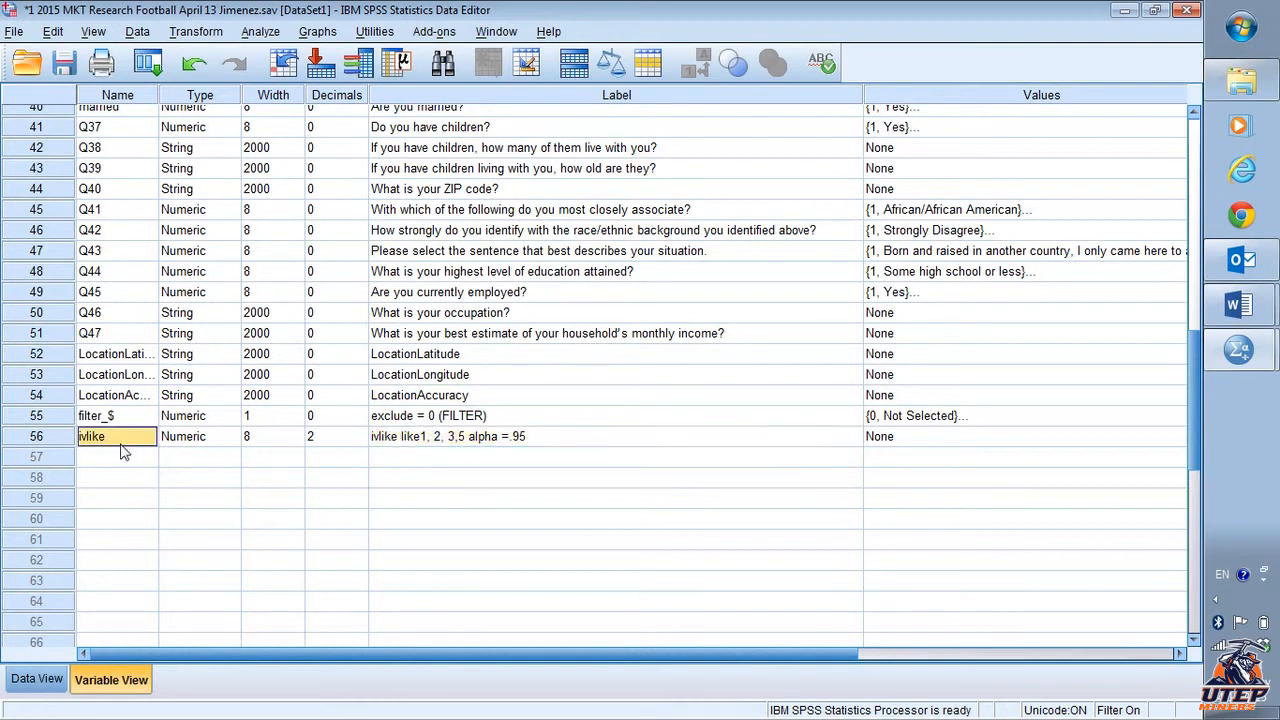
pyautogui.click(493, 438)
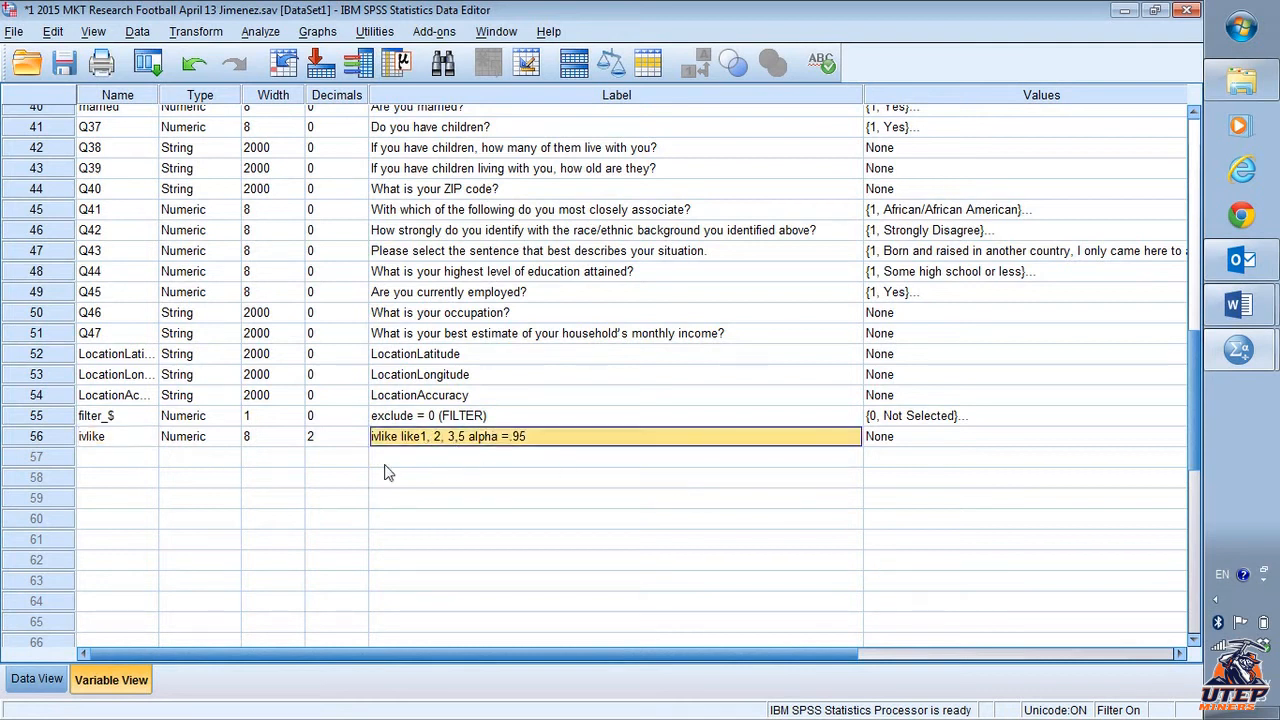
pyautogui.click(55, 439)
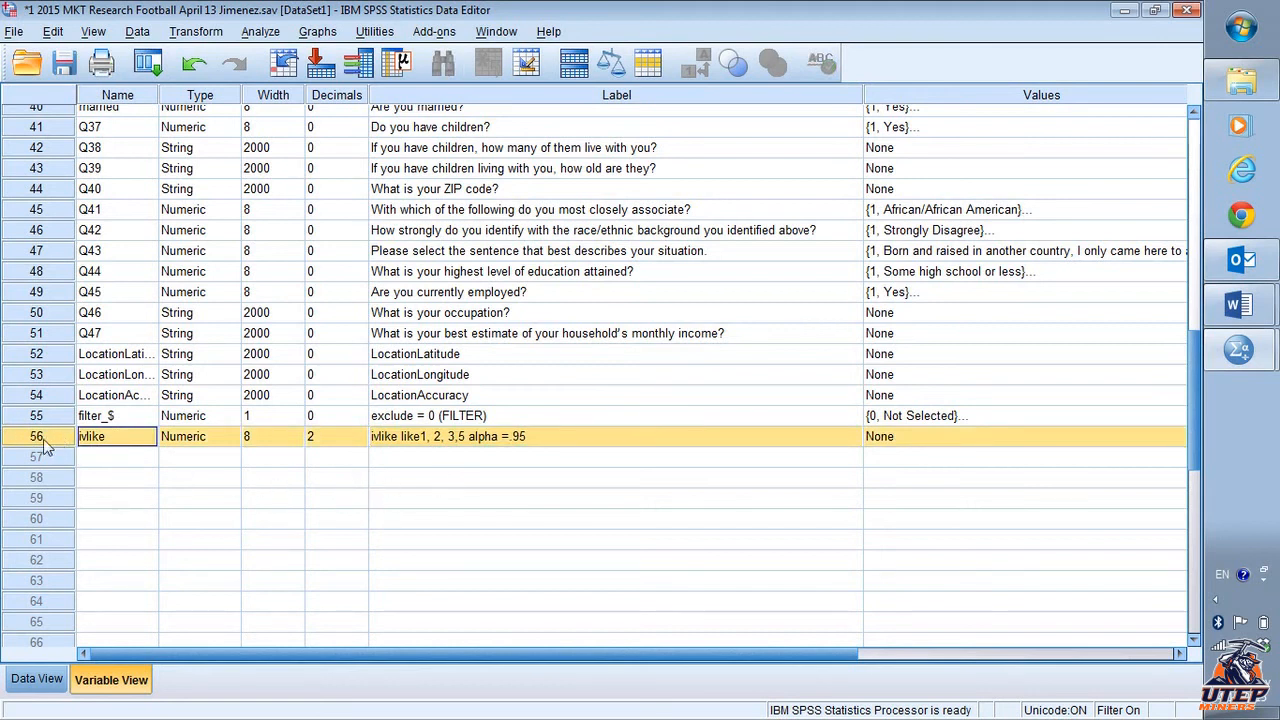
pyautogui.moveTo(48, 437); pyautogui.dragTo(135, 122)
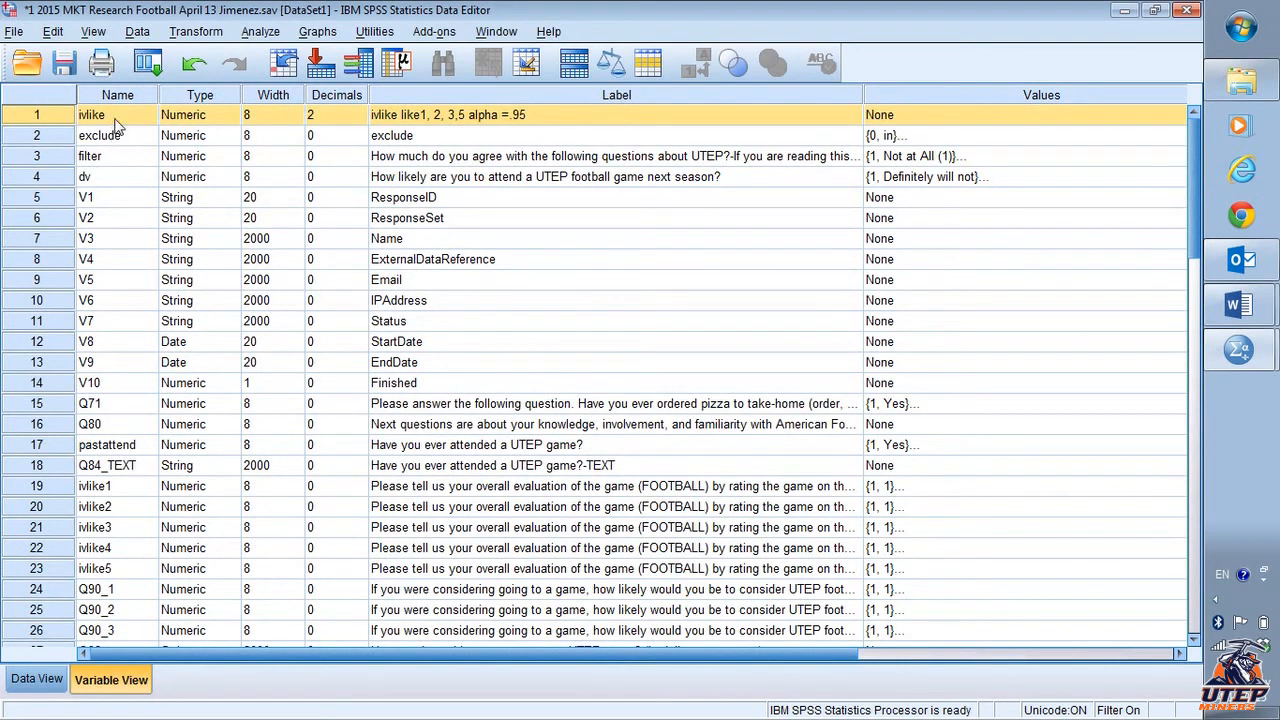
# - Reopen the Compute Variable dialog and set the target variable name to ivfam
pyautogui.hotkey('alt', 'Tab')
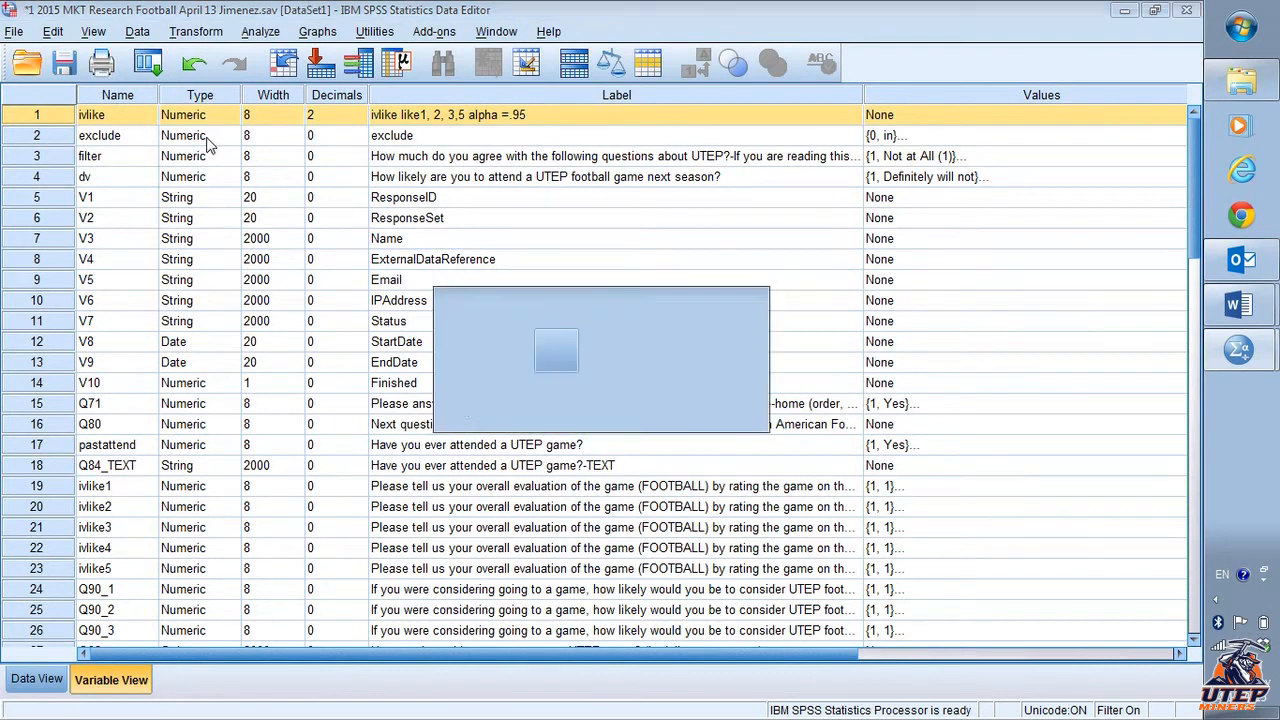
pyautogui.click(366, 32)
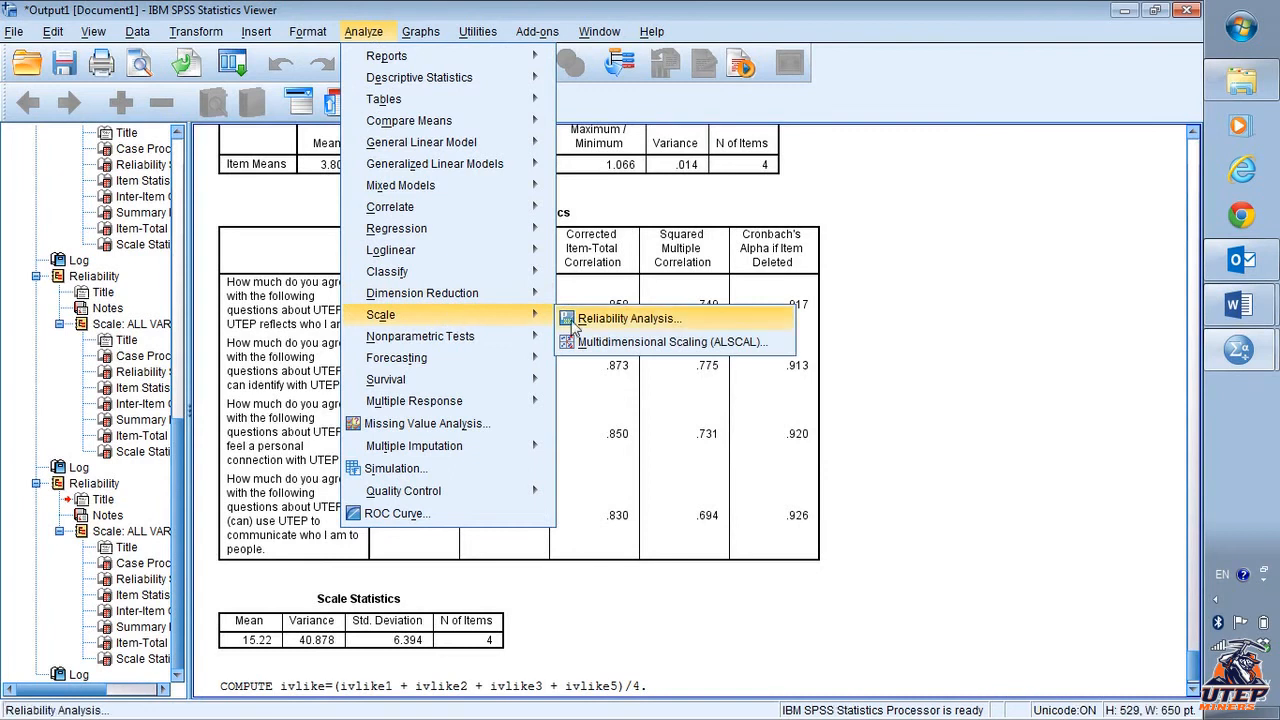
pyautogui.moveTo(196, 32)
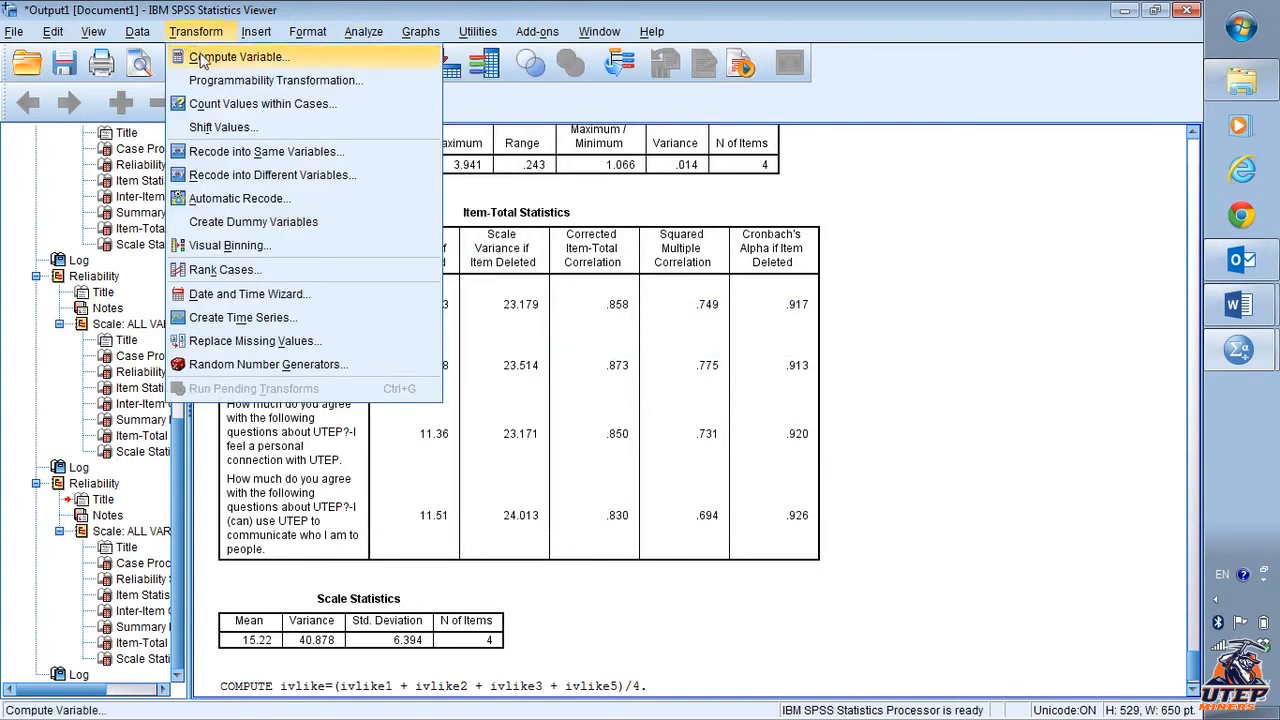
pyautogui.click(230, 55)
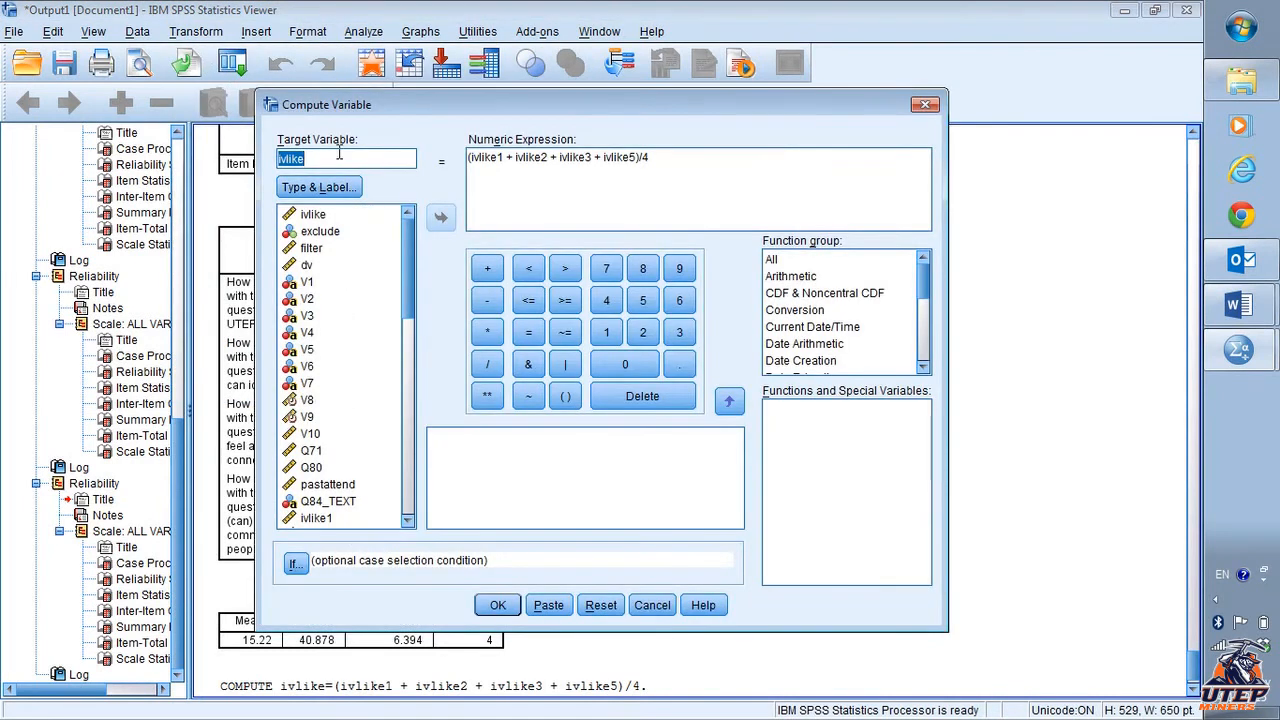
pyautogui.write('ivfam')
# - Replace the numeric expression with (ivfam1 + ivfam2)/2 and run the computation
pyautogui.moveTo(652, 157); pyautogui.dragTo(475, 167)
pyautogui.keyDown('shift'); pyautogui.click(469, 158); pyautogui.keyUp('shift')
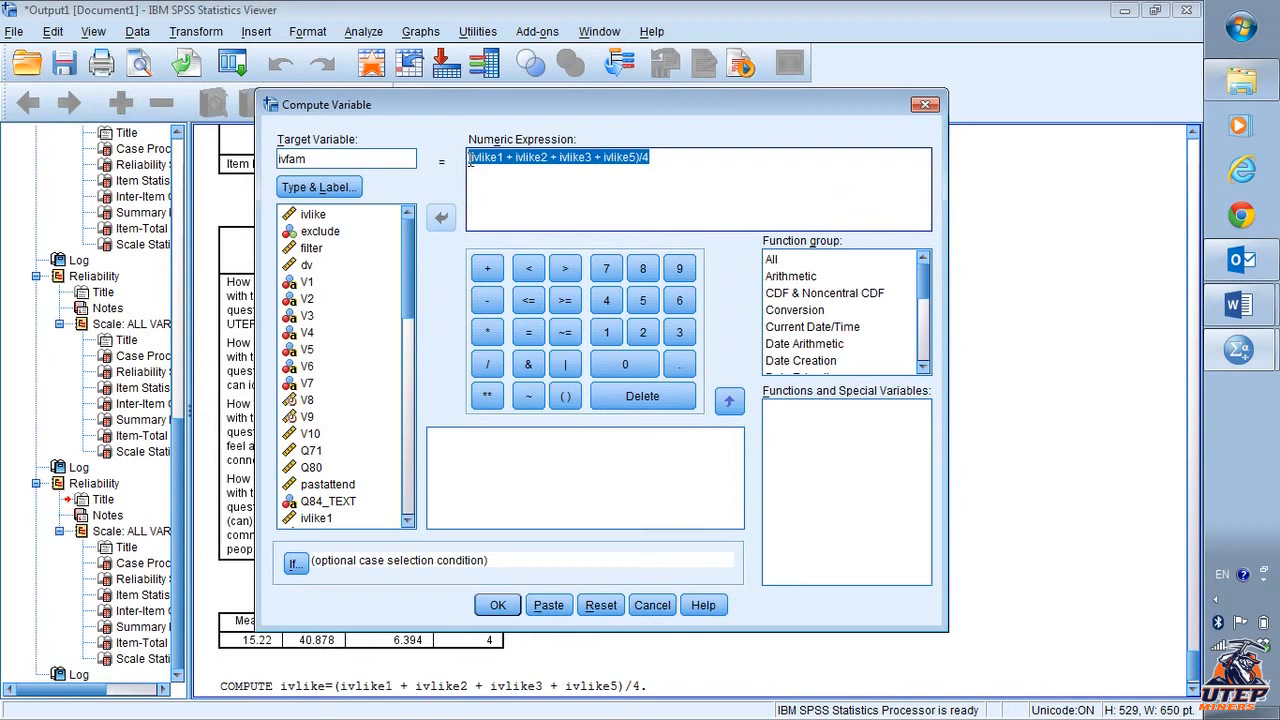
pyautogui.press('Delete')
pyautogui.click(565, 396)
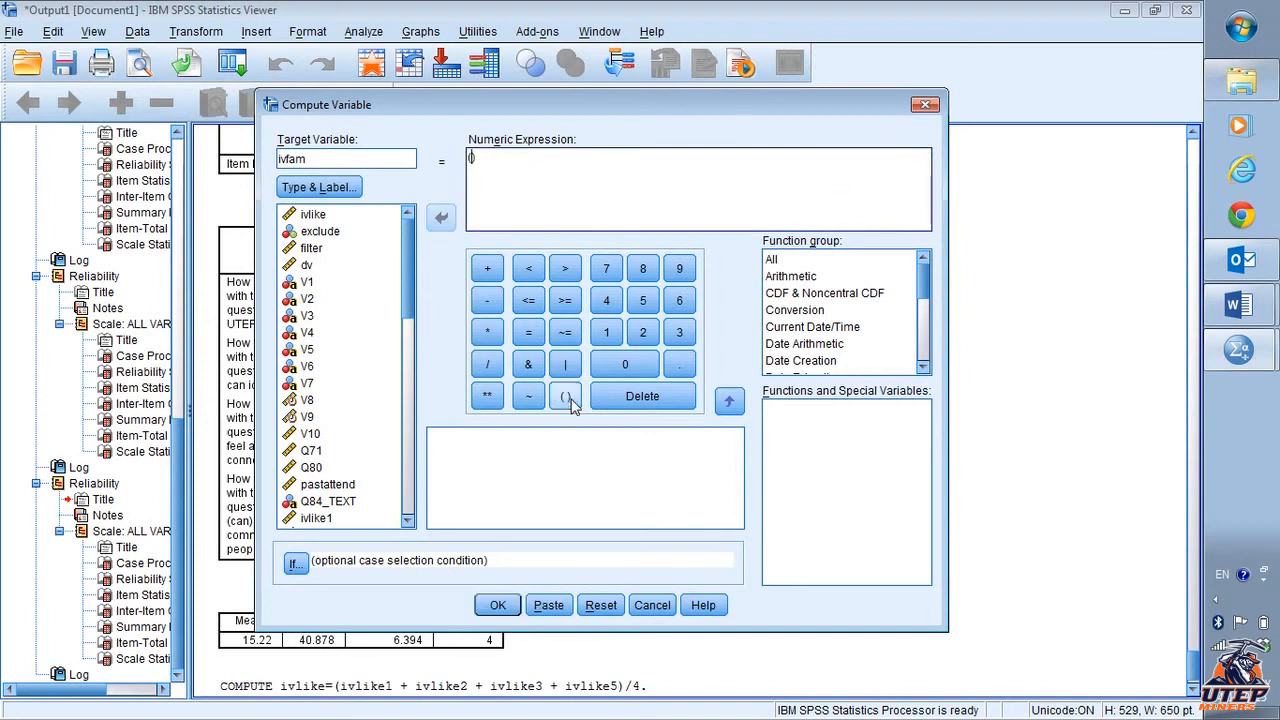
pyautogui.scroll(-6, 322, 420)
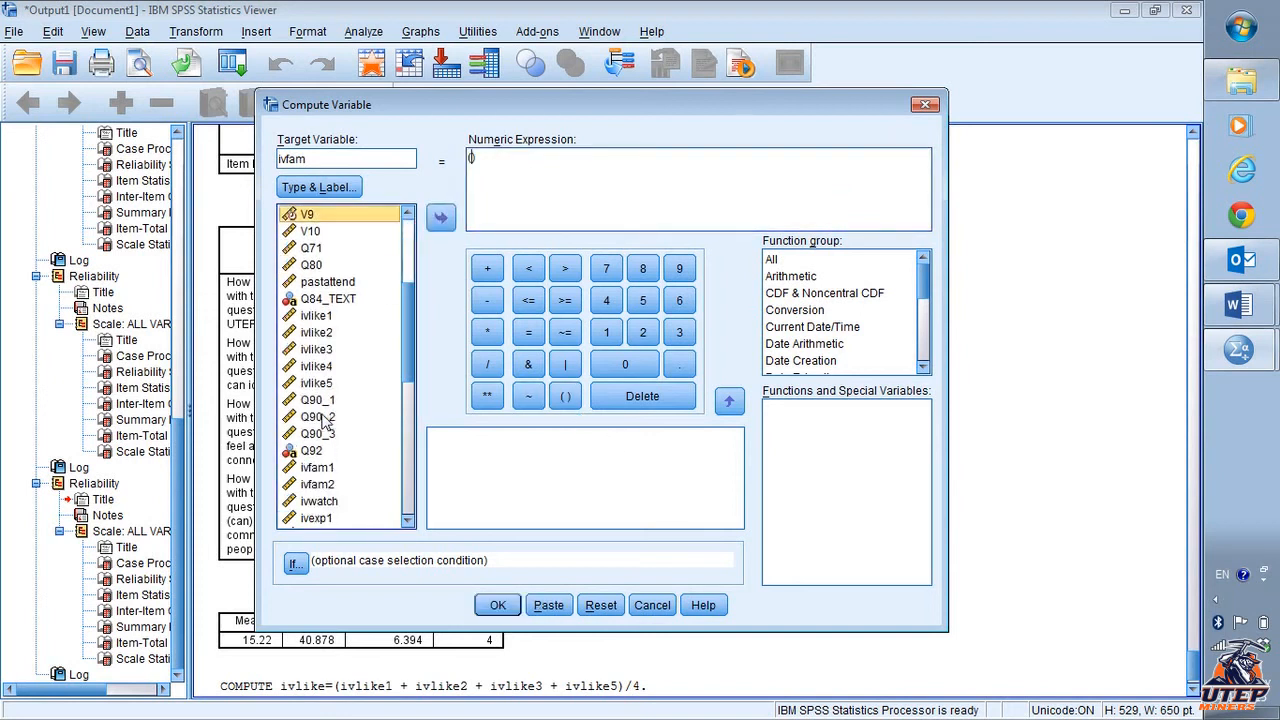
pyautogui.click(441, 217)
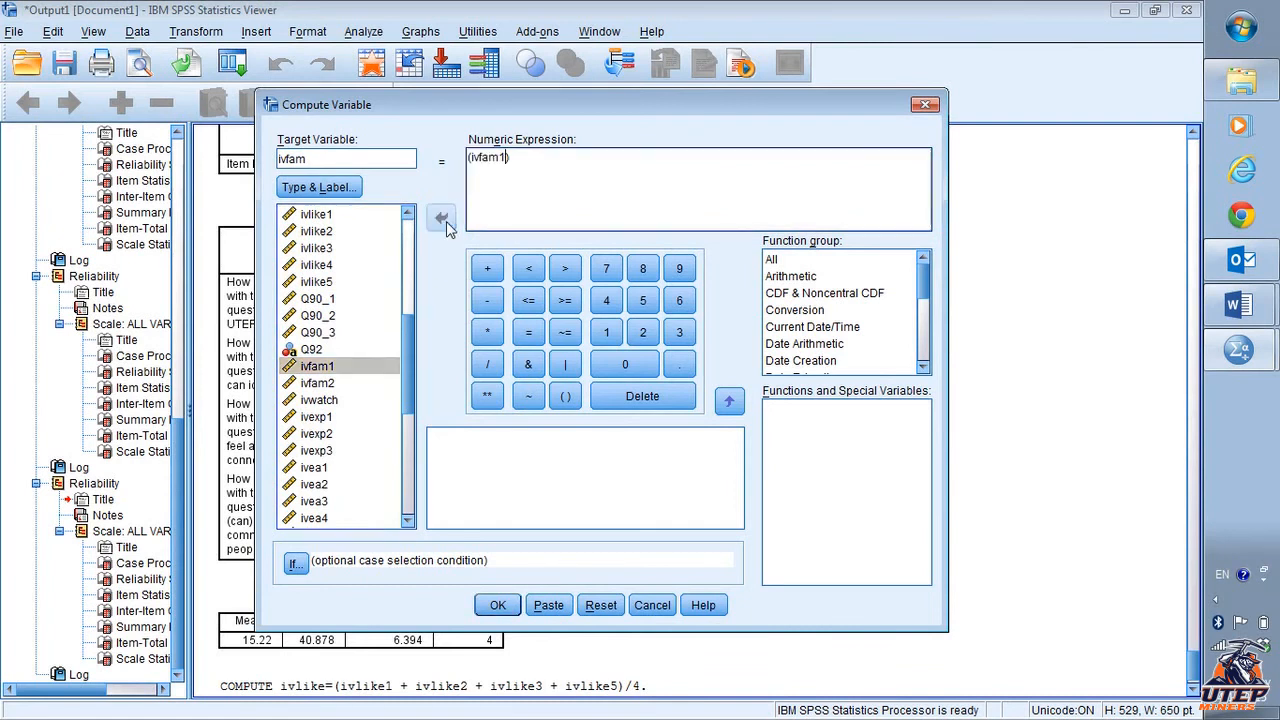
pyautogui.click(490, 272)
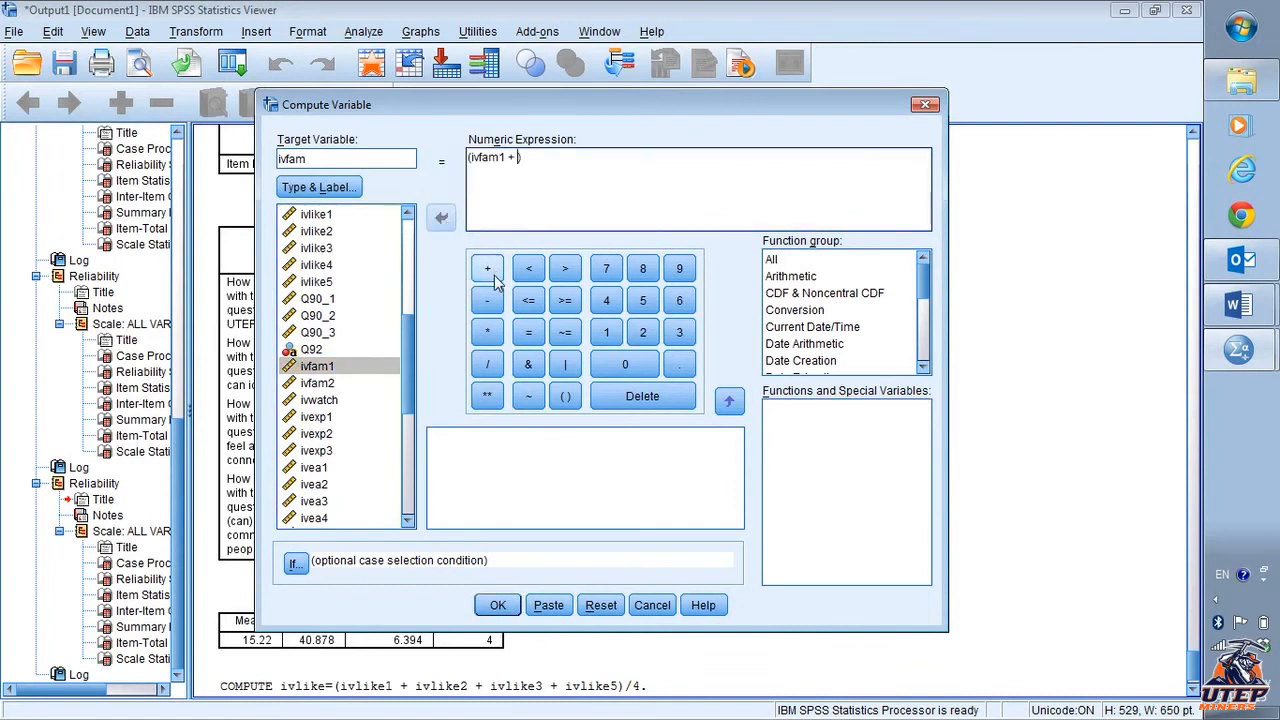
pyautogui.click(335, 386)
pyautogui.click(441, 217)
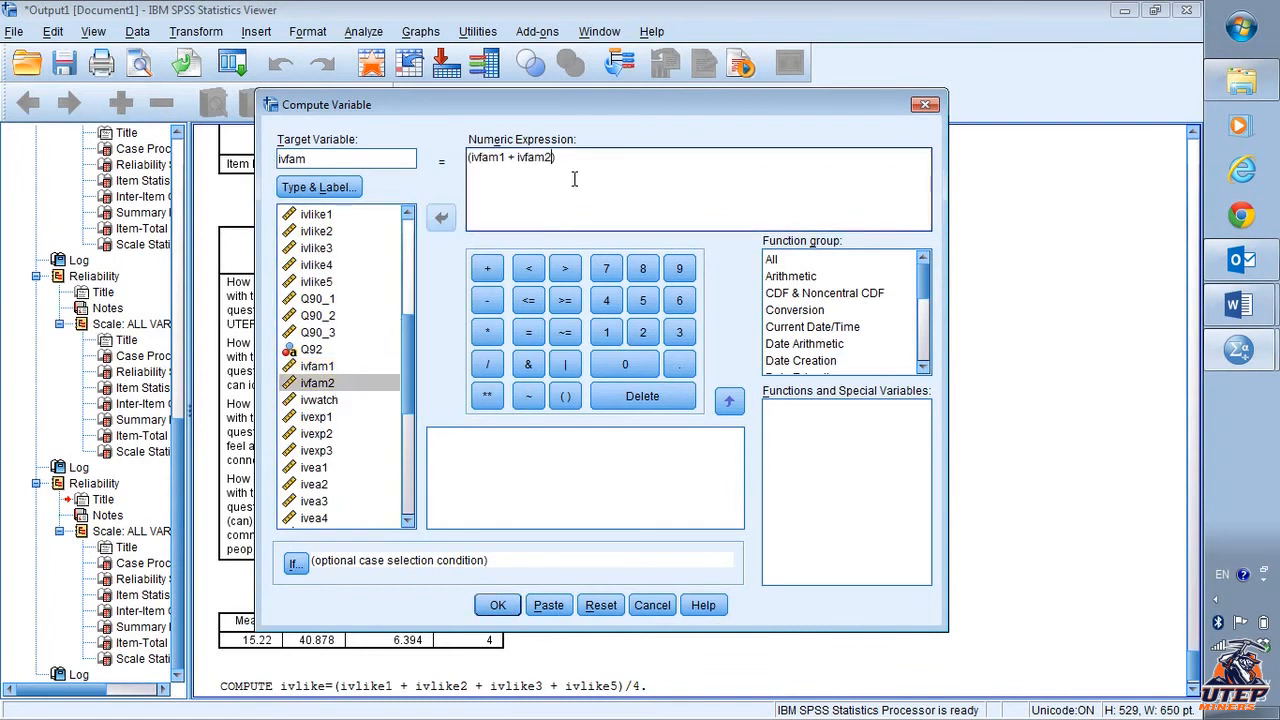
pyautogui.write('/2')
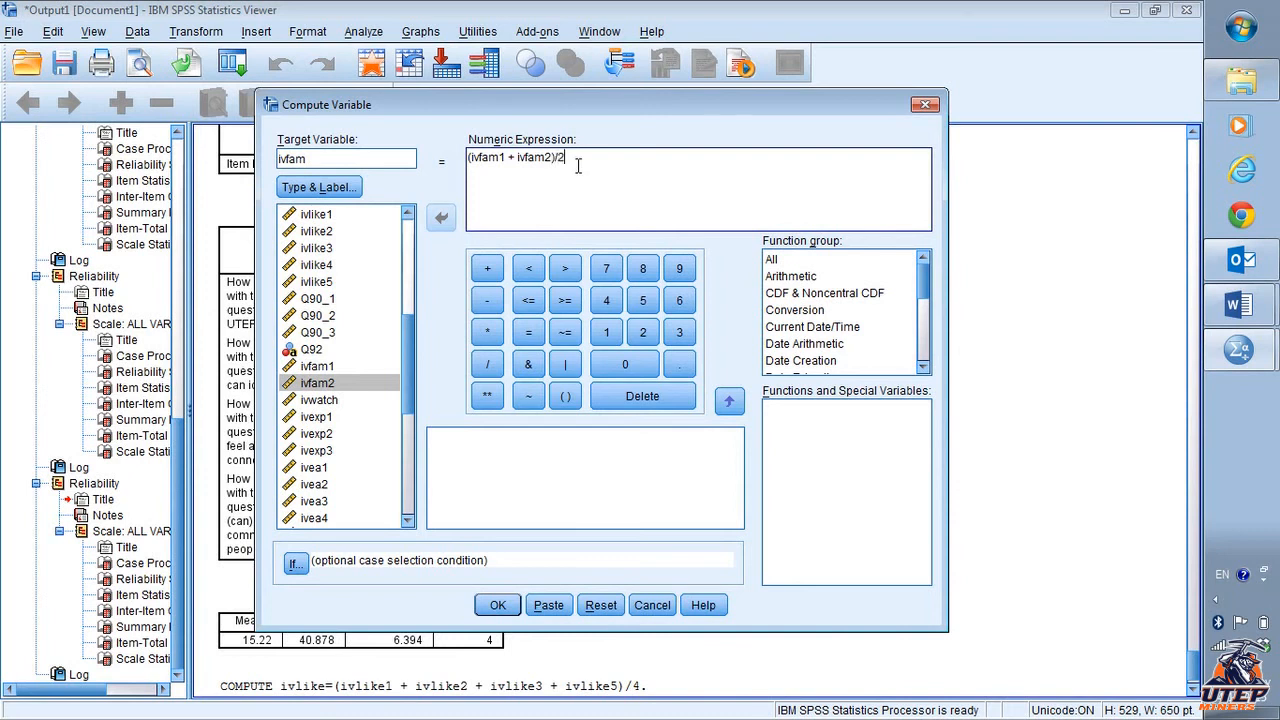
pyautogui.click(495, 606)
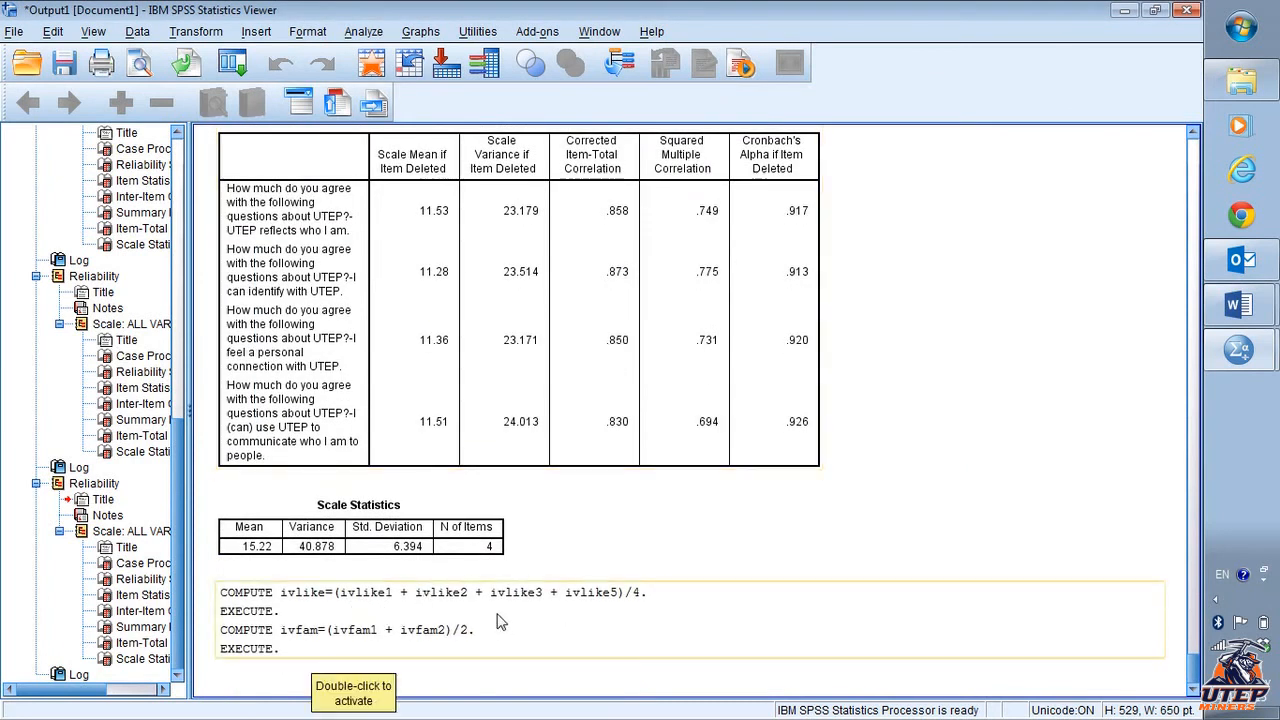
# - Review the document's list of scales to create and the reliability results for the ivfam items
pyautogui.hotkey('alt', 'Tab')
pyautogui.scroll(-13, 490, 470)
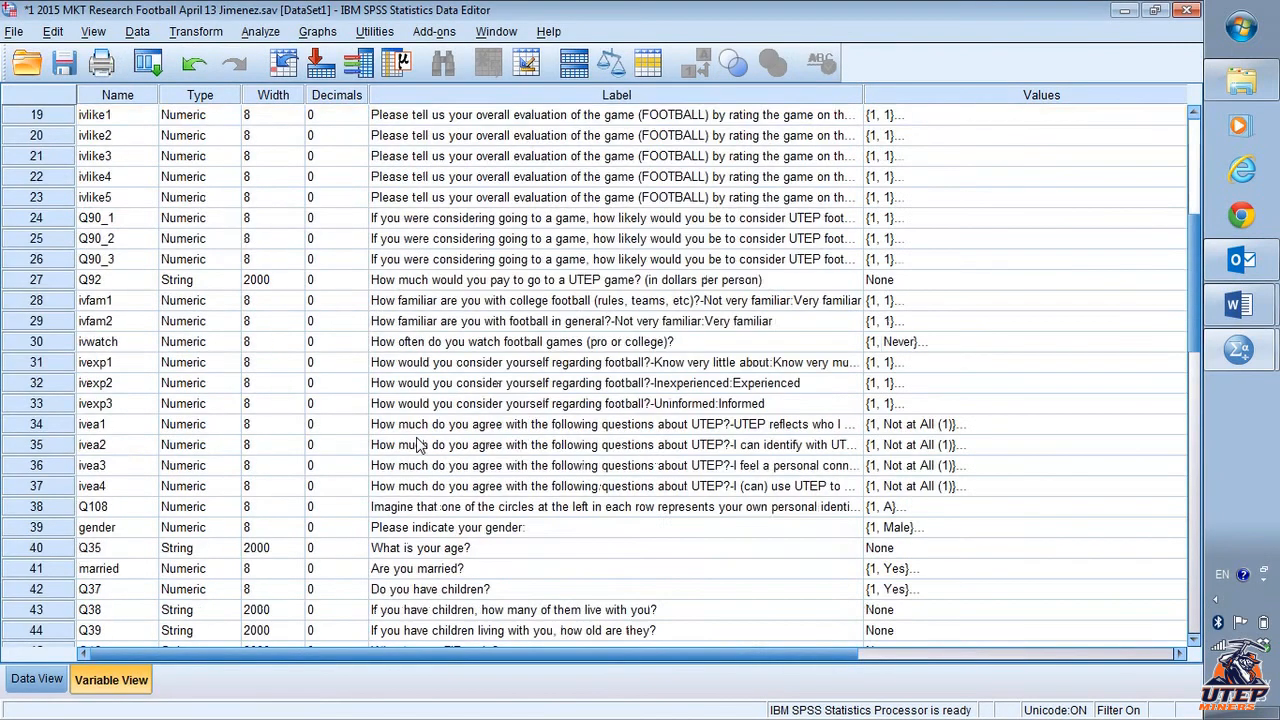
pyautogui.click(408, 467)
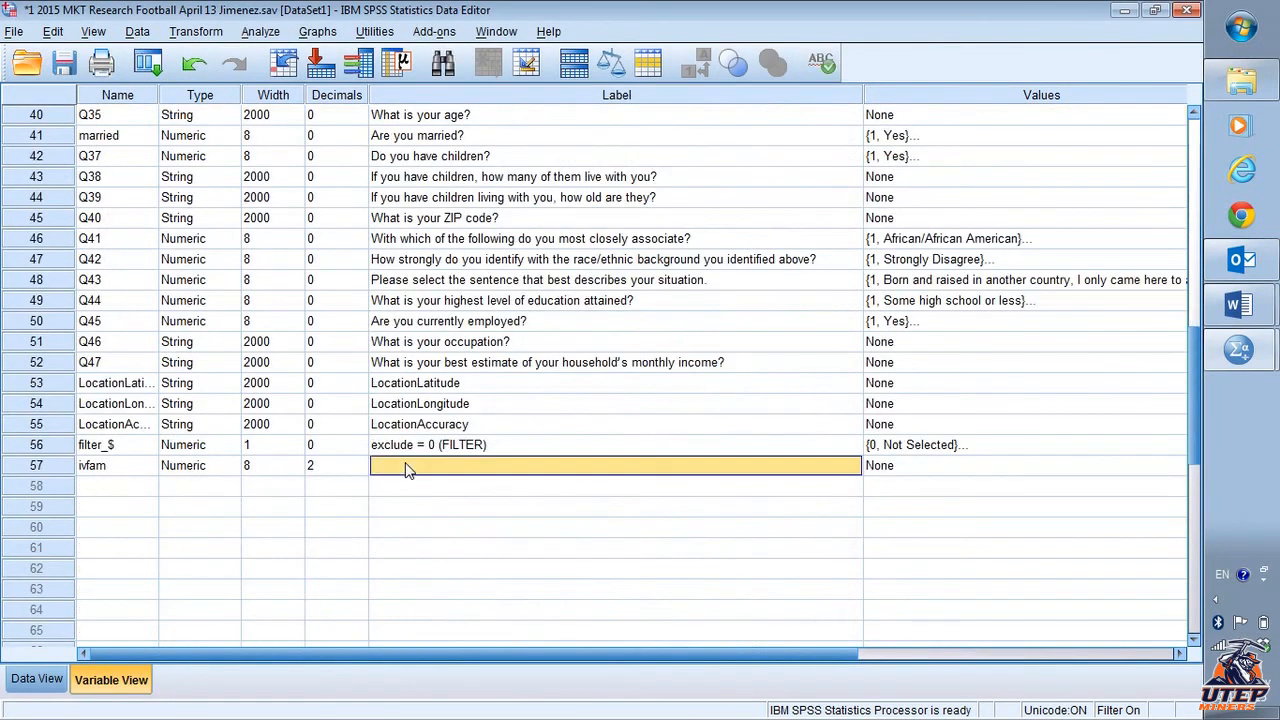
pyautogui.hotkey('alt', 'Tab')
pyautogui.hotkey('alt', 'Tab')
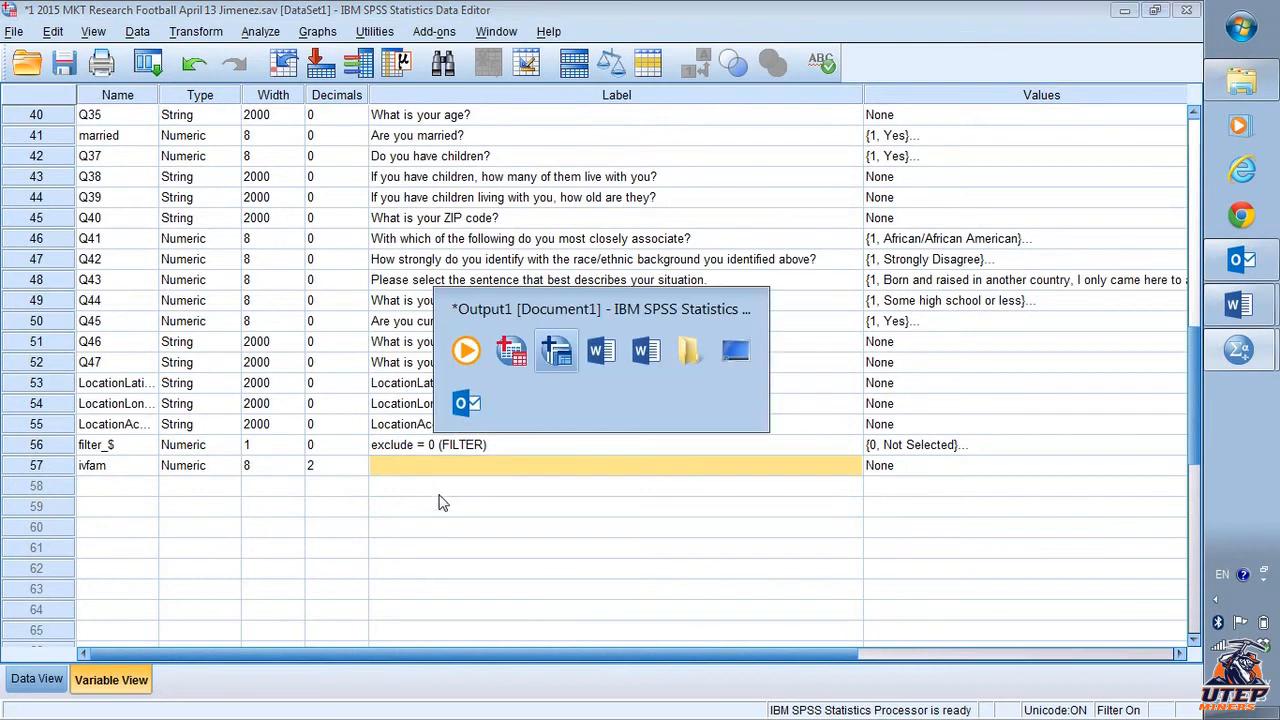
pyautogui.scroll(-1, 440, 495)
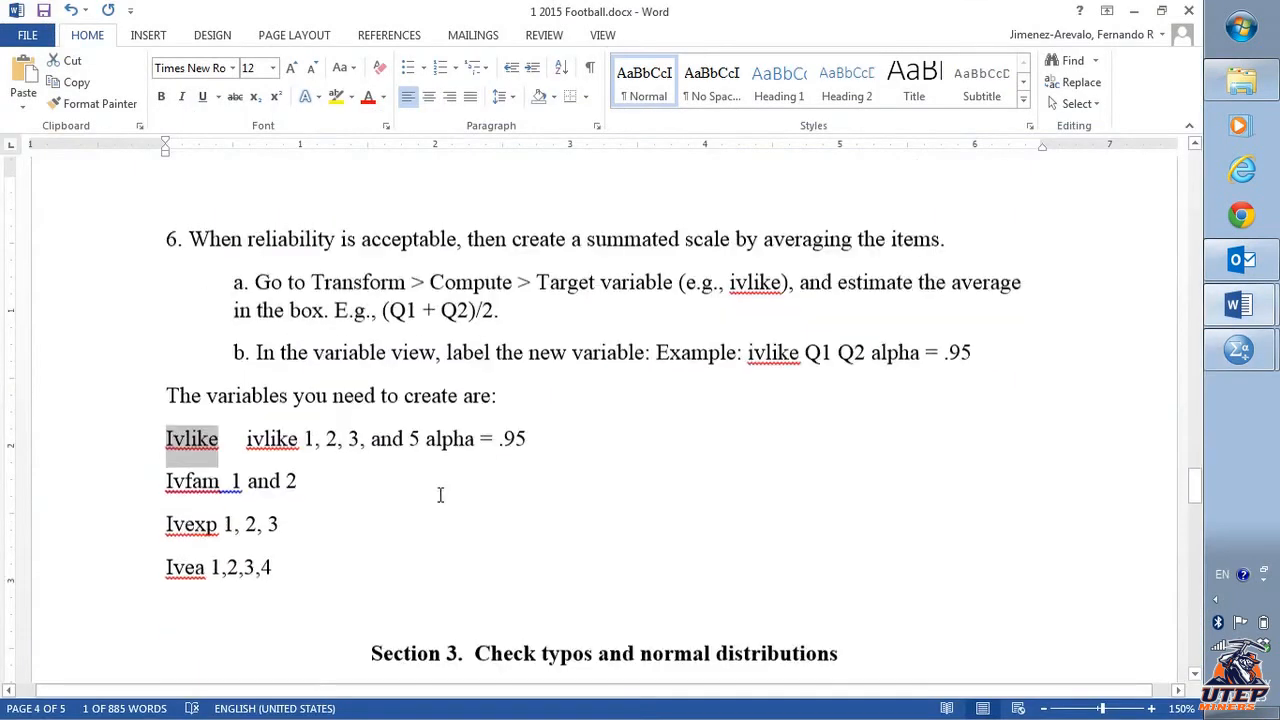
pyautogui.moveTo(320, 474); pyautogui.dragTo(166, 474)
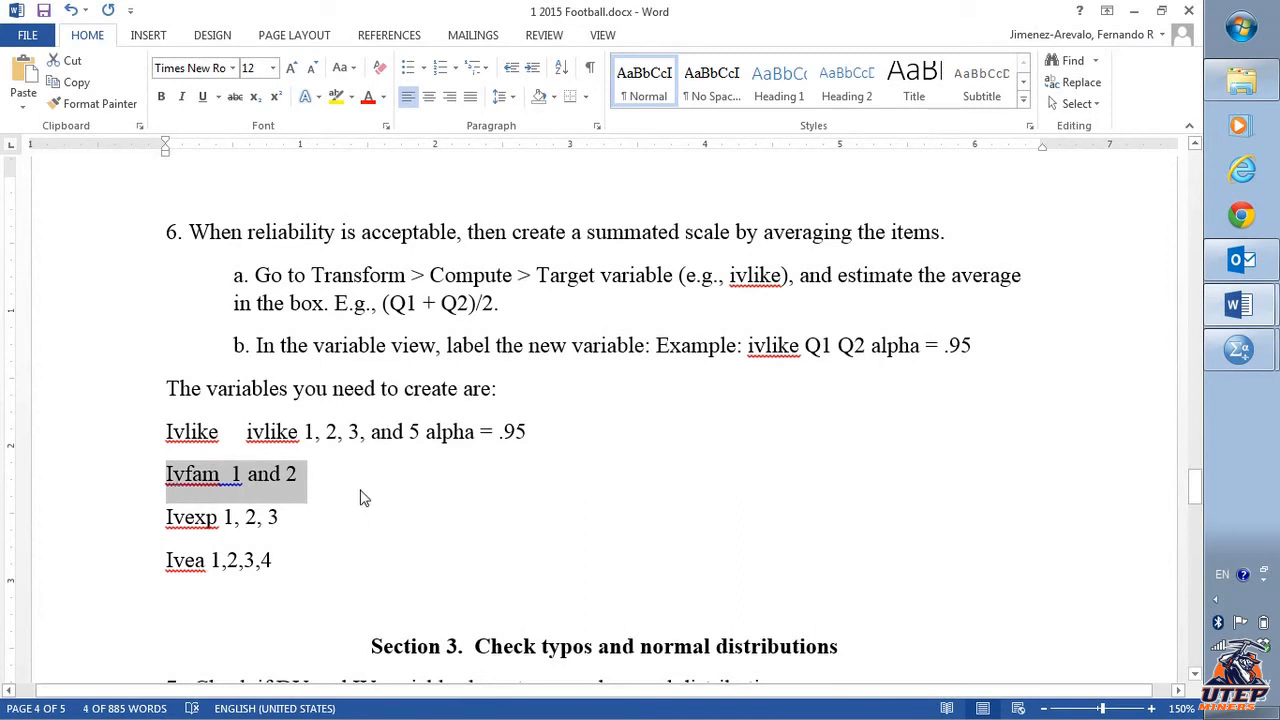
pyautogui.scroll(12, 363, 498)
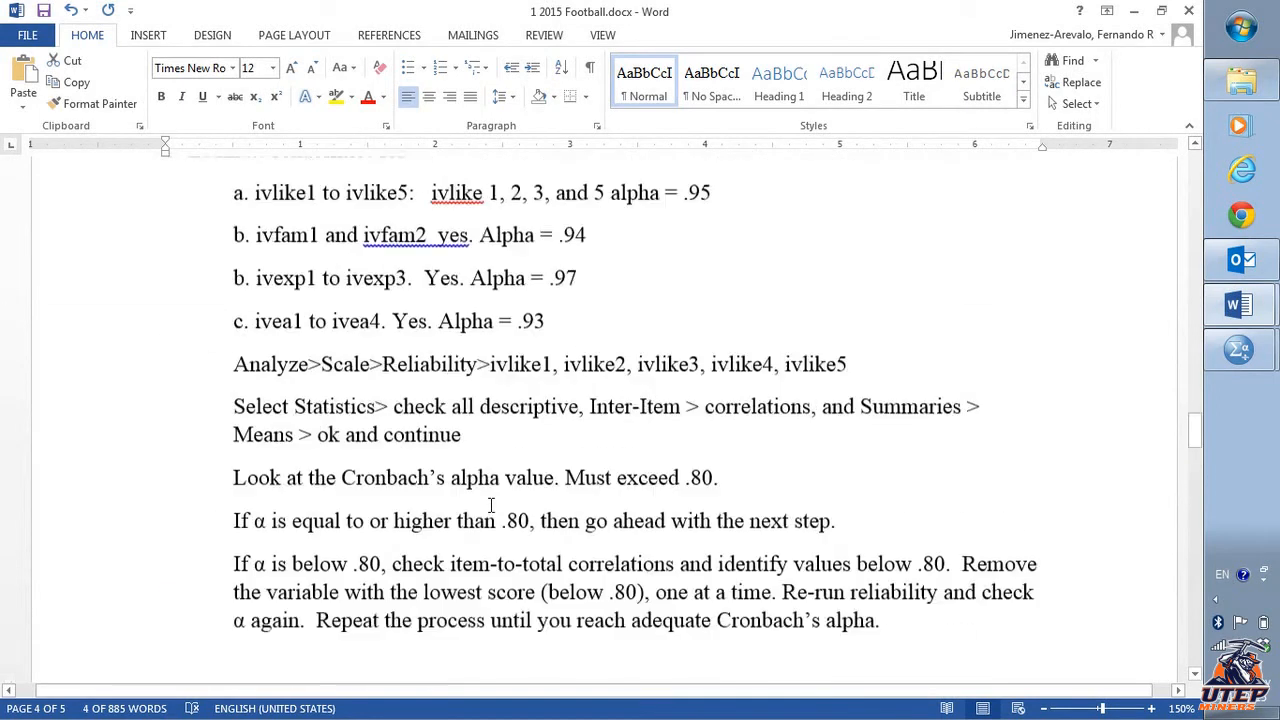
# - Label the ivfam variable as "ivfam ivfam 1 and 2 alpha .94"
pyautogui.hotkey('alt', 'Tab')
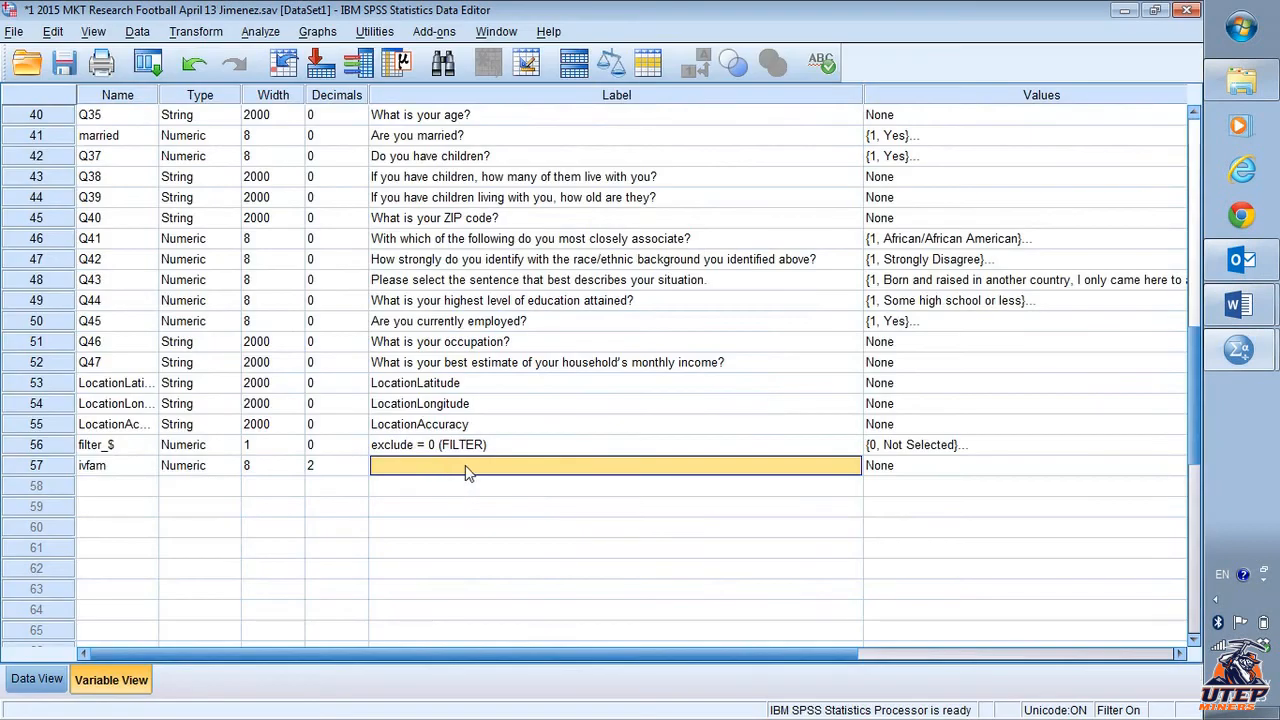
pyautogui.doubleClick(481, 472)
pyautogui.write('ivfam ifam')
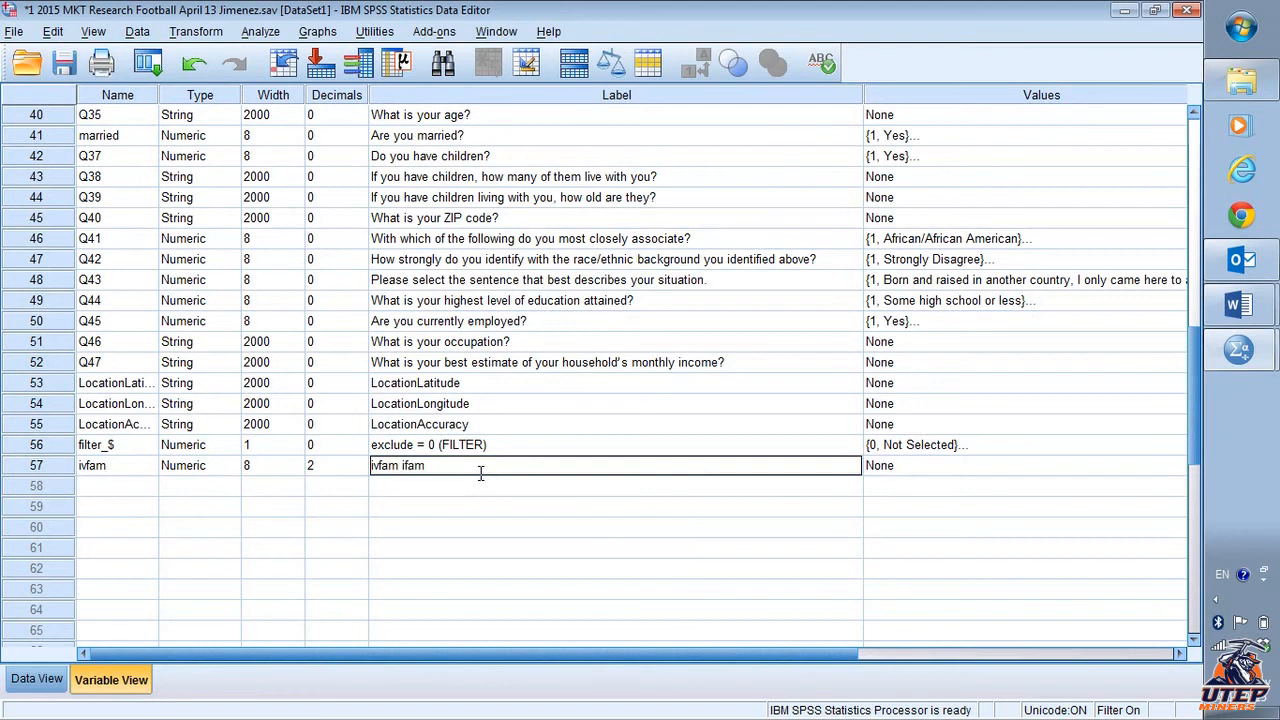
pyautogui.write('fam 1 and 2 alpha')
pyautogui.hotkey('alt', 'Tab')
pyautogui.hotkey('alt', 'Tab')
pyautogui.click(249, 527)
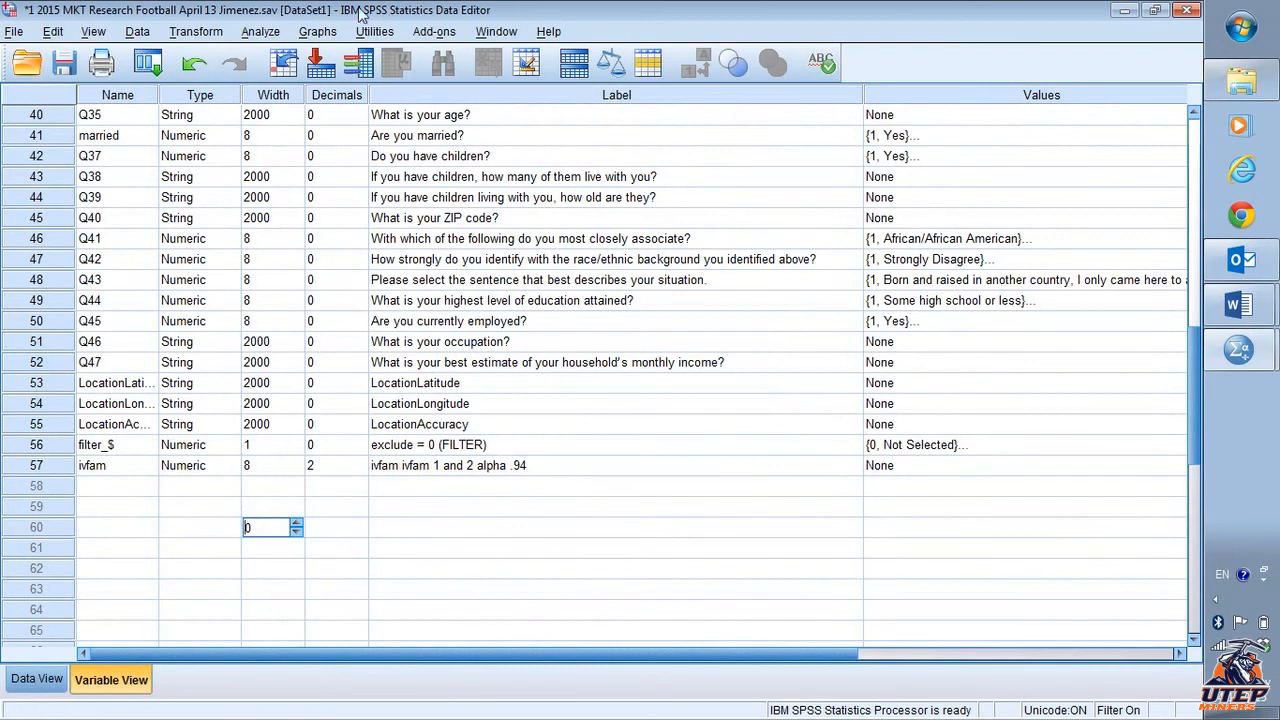
pyautogui.click(265, 31)
pyautogui.moveTo(358, 142)
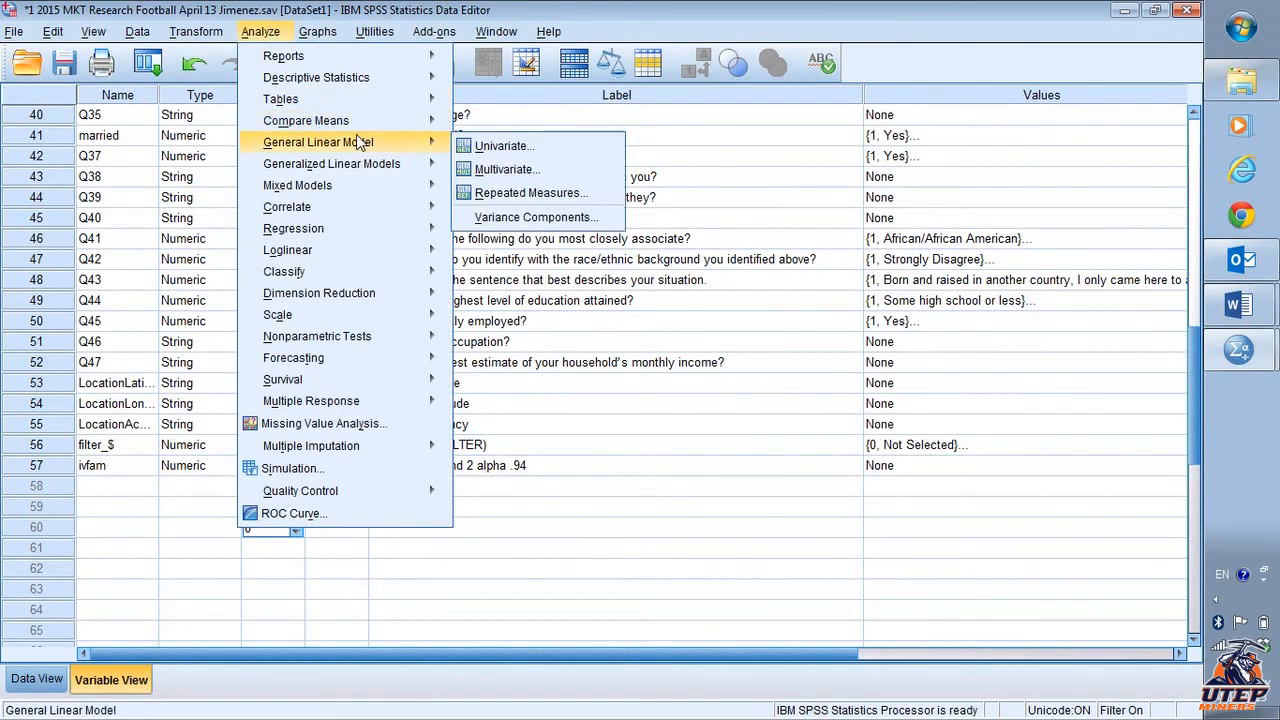
pyautogui.moveTo(375, 340)
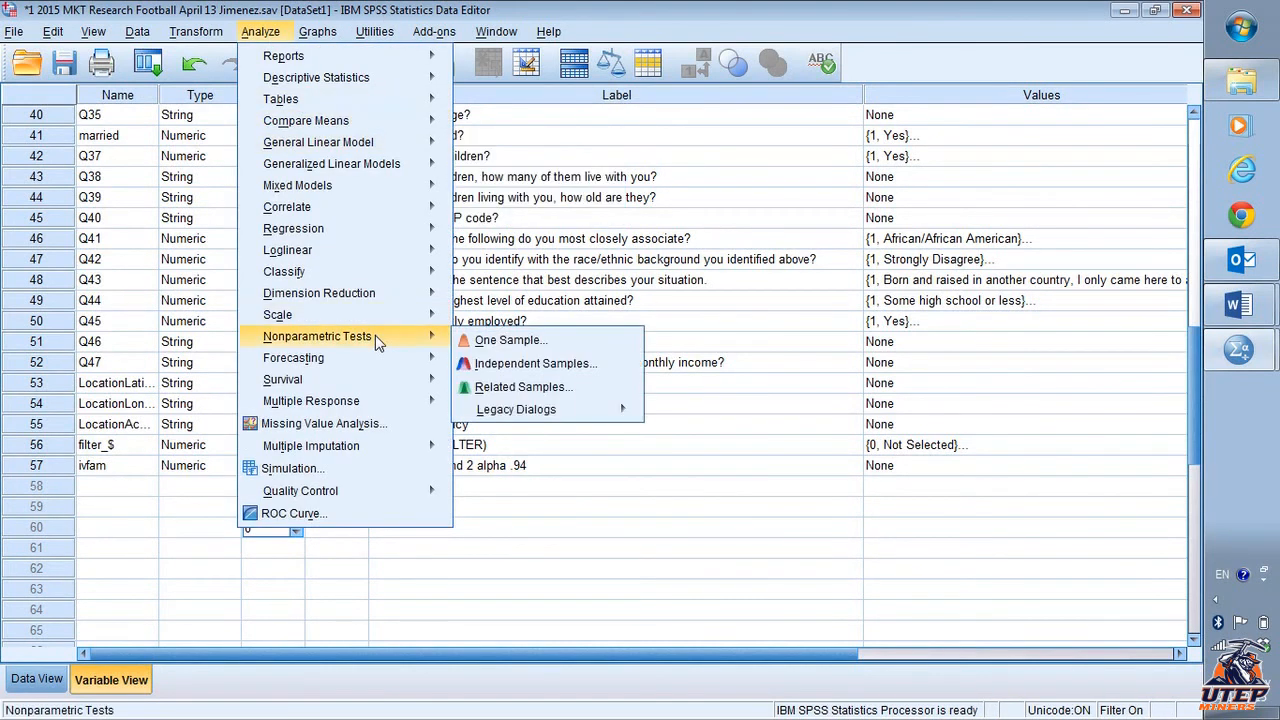
pyautogui.hotkey('alt', 'Tab')
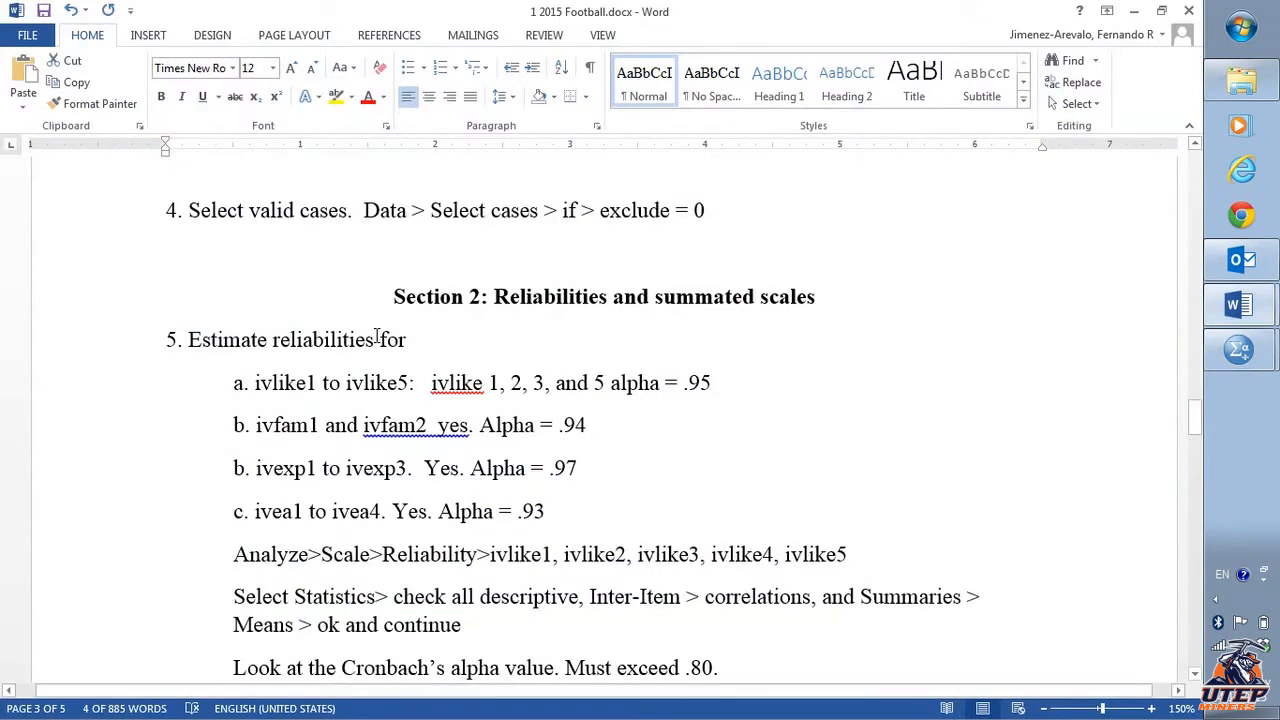
pyautogui.hotkey('alt', 'Tab')
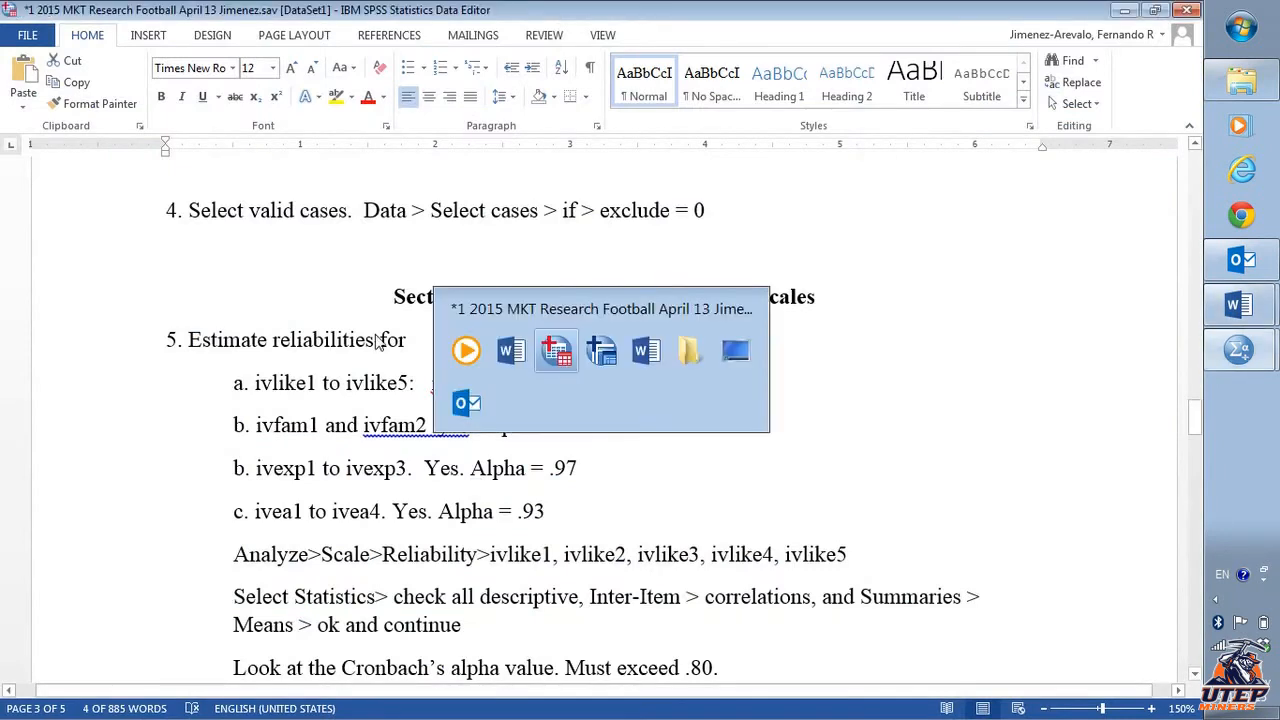
# - Reopen the Compute Variable dialog and set the target variable name to ivexp
pyautogui.click(205, 33)
pyautogui.click(215, 57)
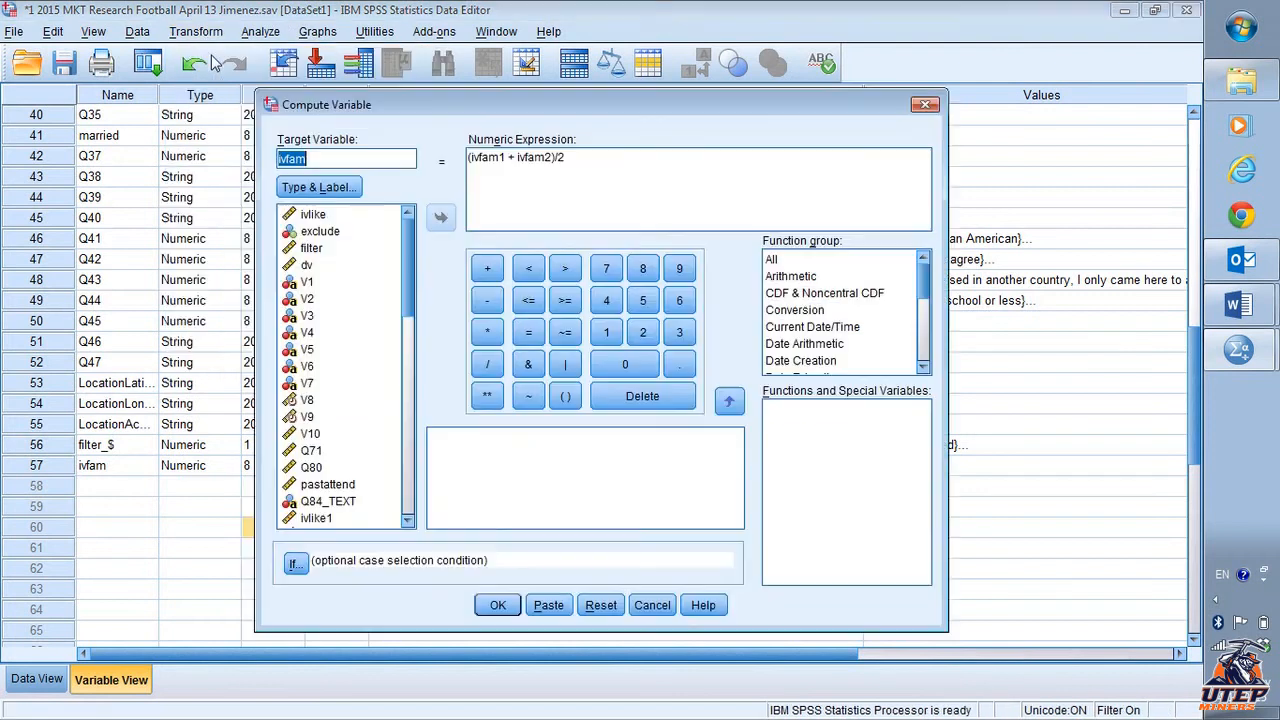
pyautogui.click(327, 157)
pyautogui.press('BackSpace')
pyautogui.press('BackSpace')
pyautogui.press('BackSpace')
# - Replace the numeric expression with (ivexp1 + ivexp2 + ivexp3)/3 and run the computation
pyautogui.press('BackSpace')
pyautogui.write('exp')
pyautogui.click(583, 165)
pyautogui.press('BackSpace')
pyautogui.press('BackSpace')
pyautogui.press('BackSpace')
pyautogui.press('BackSpace')
pyautogui.press('BackSpace')
pyautogui.press('BackSpace')
pyautogui.press('BackSpace')
pyautogui.press('BackSpace')
pyautogui.press('BackSpace')
pyautogui.press('BackSpace')
pyautogui.press('BackSpace')
pyautogui.press('BackSpace')
pyautogui.press('BackSpace')
pyautogui.press('BackSpace')
pyautogui.press('BackSpace')
pyautogui.press('BackSpace')
pyautogui.press('BackSpace')
pyautogui.press('BackSpace')
pyautogui.press('BackSpace')
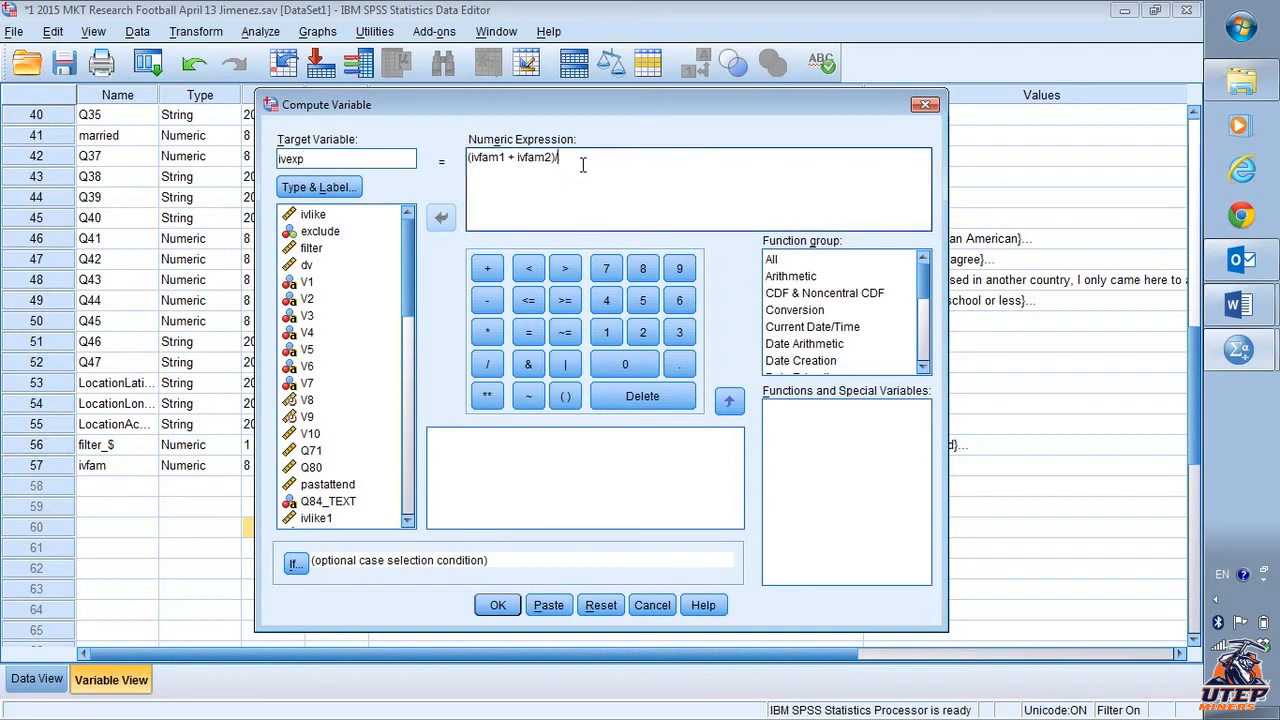
pyautogui.click(564, 400)
pyautogui.click(381, 451)
pyautogui.scroll(-6, 375, 451)
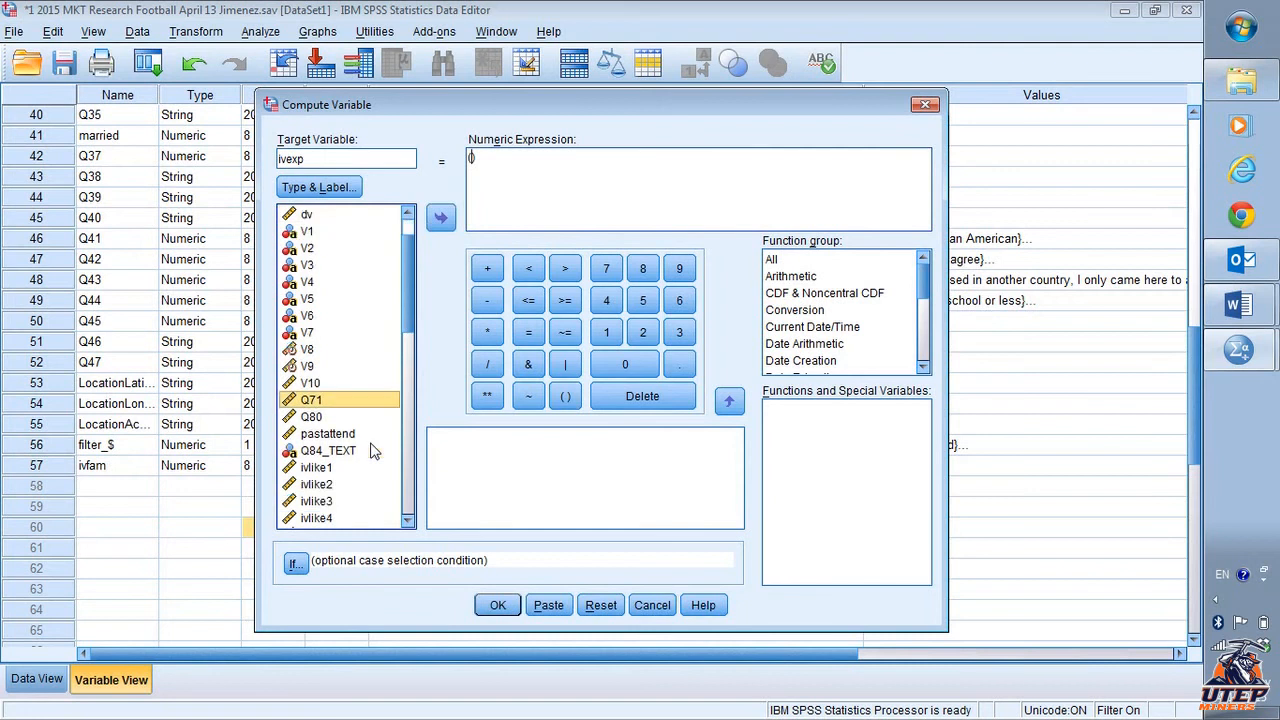
pyautogui.click(358, 418)
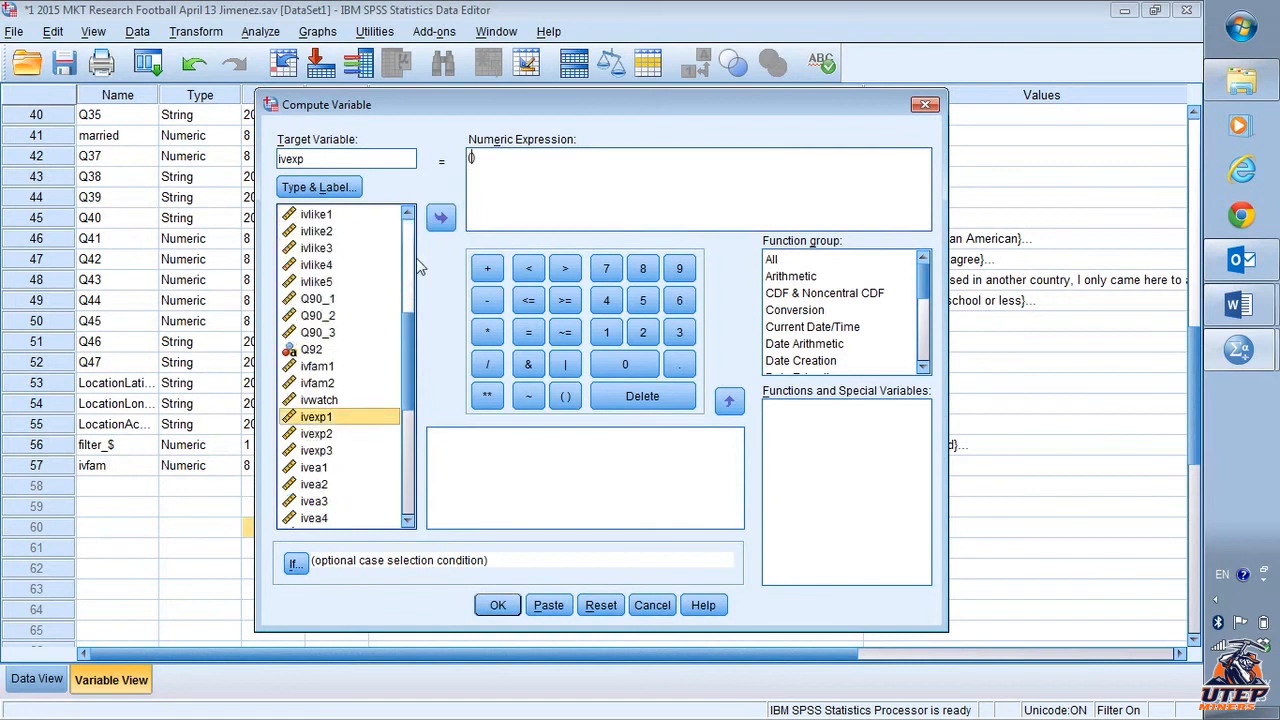
pyautogui.click(441, 217)
pyautogui.click(487, 271)
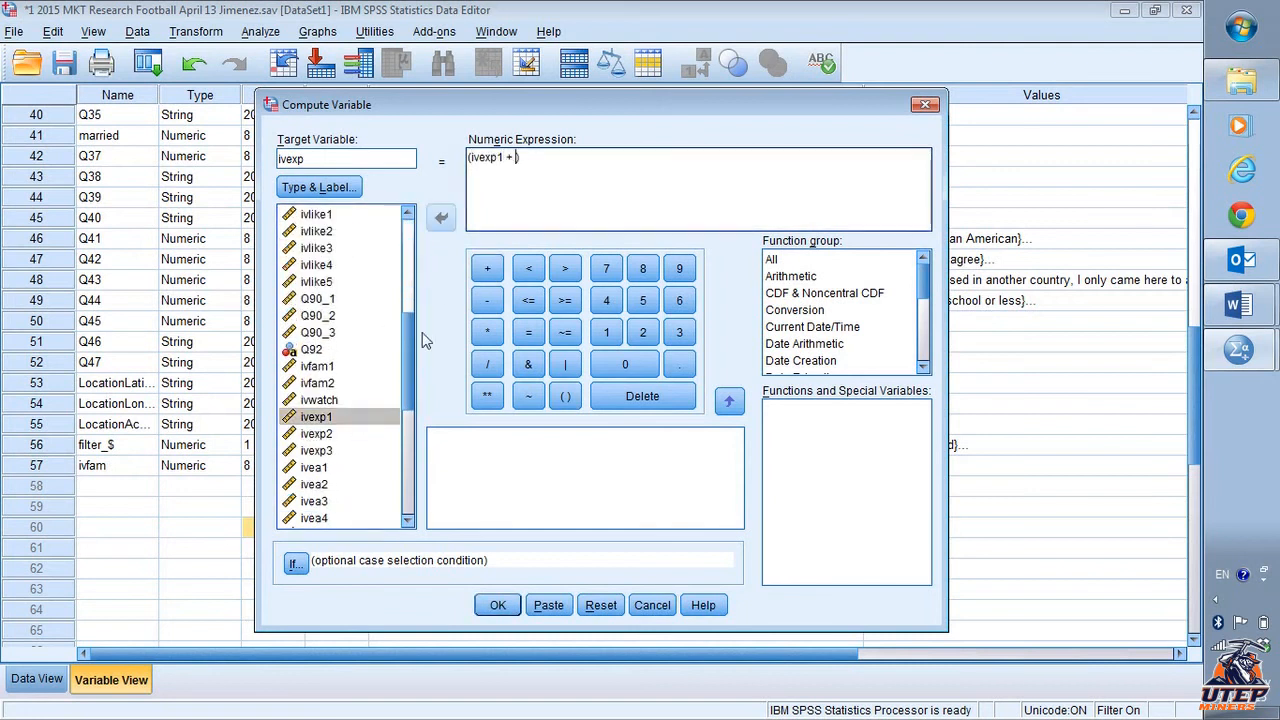
pyautogui.click(362, 434)
pyautogui.click(443, 218)
pyautogui.click(487, 268)
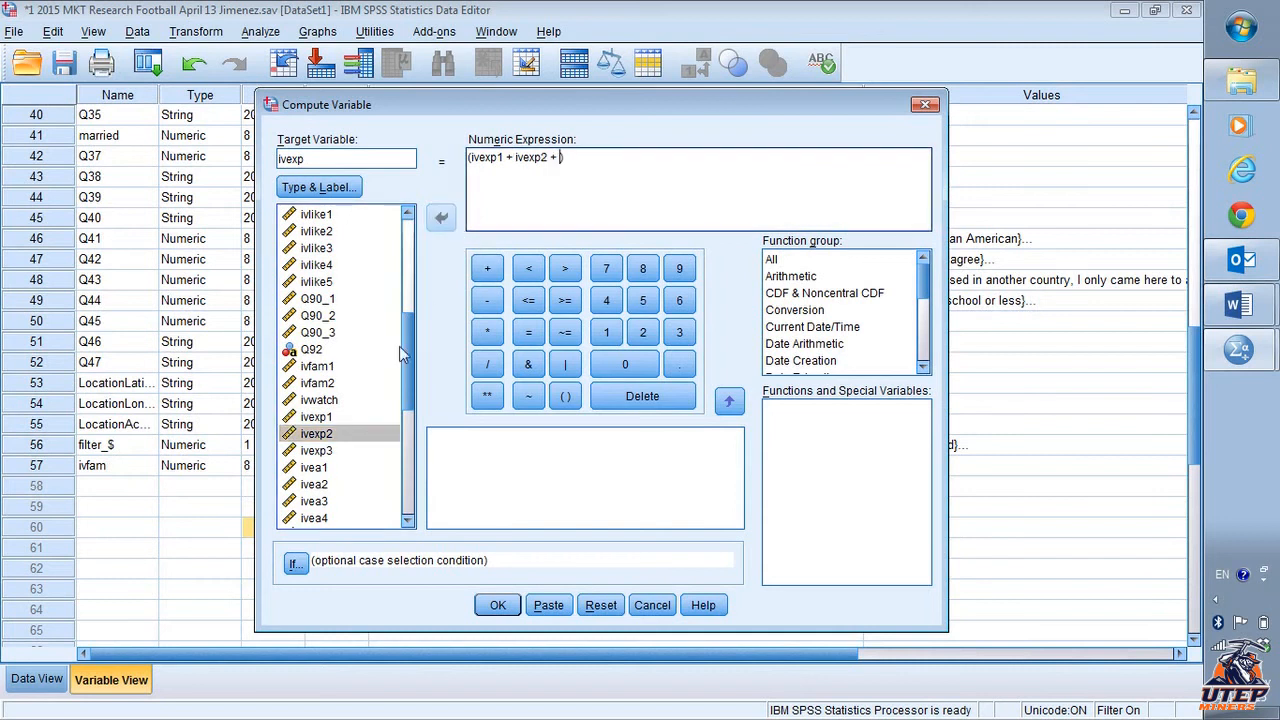
pyautogui.click(358, 451)
pyautogui.click(441, 219)
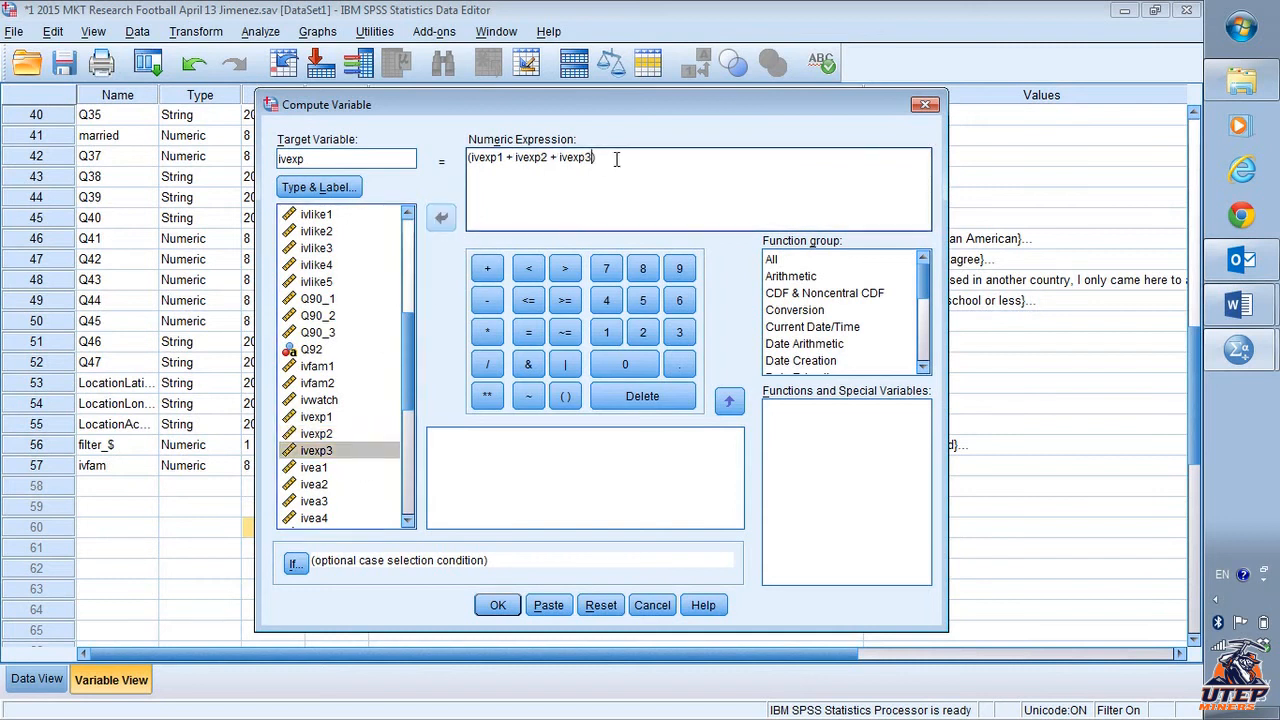
pyautogui.write('/3')
pyautogui.click(497, 607)
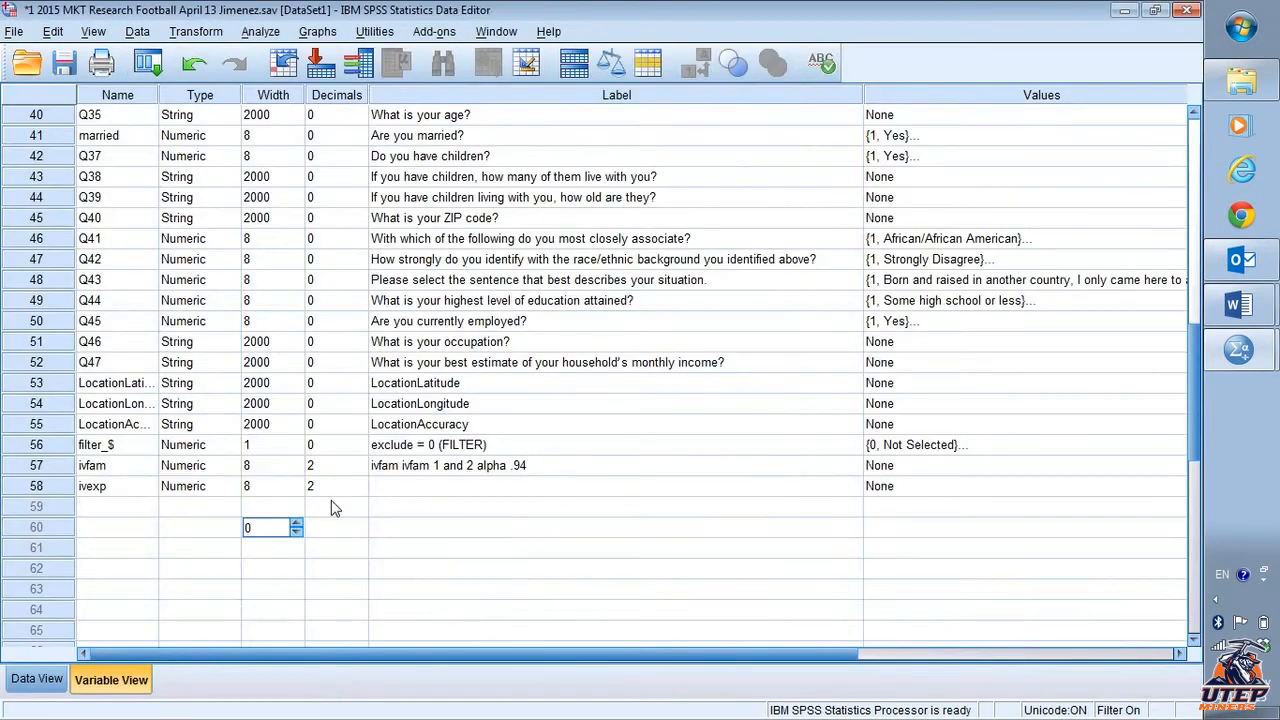
# - Label the ivexp variable as "ivexp ivexp1,2,3 alpha .97", checking the document's alpha value
pyautogui.click(424, 487)
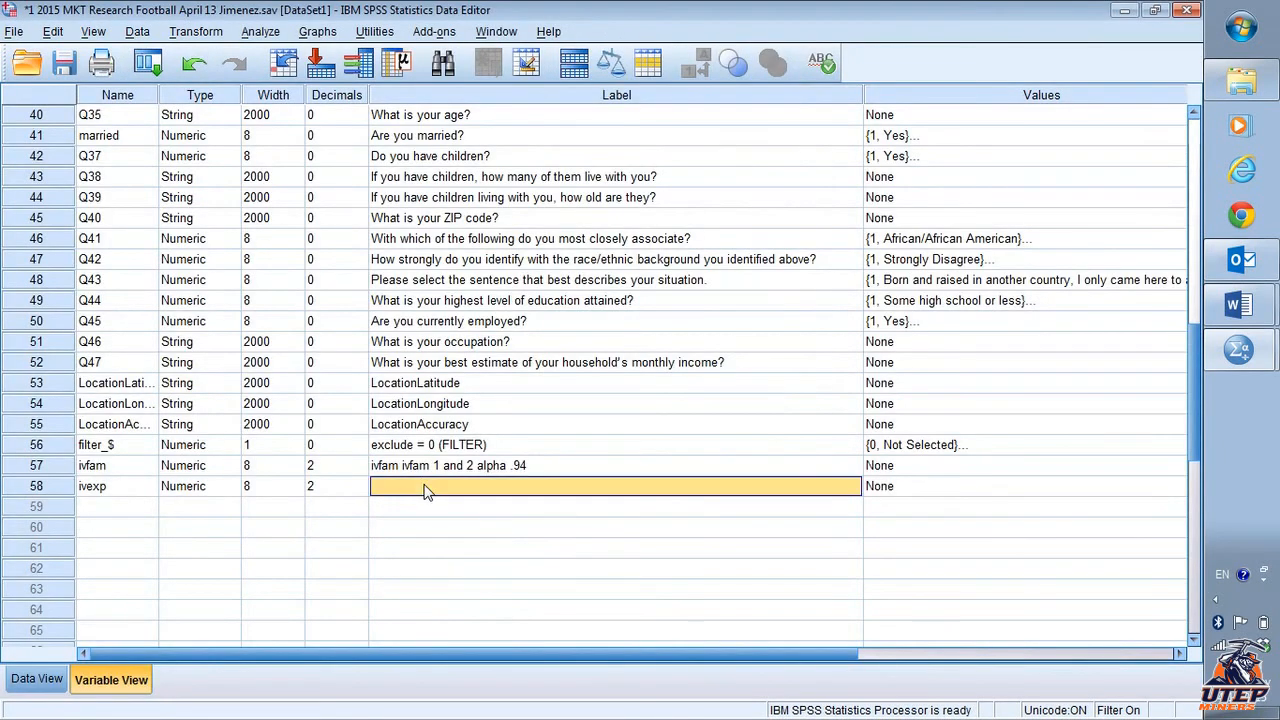
pyautogui.write('ivexp')
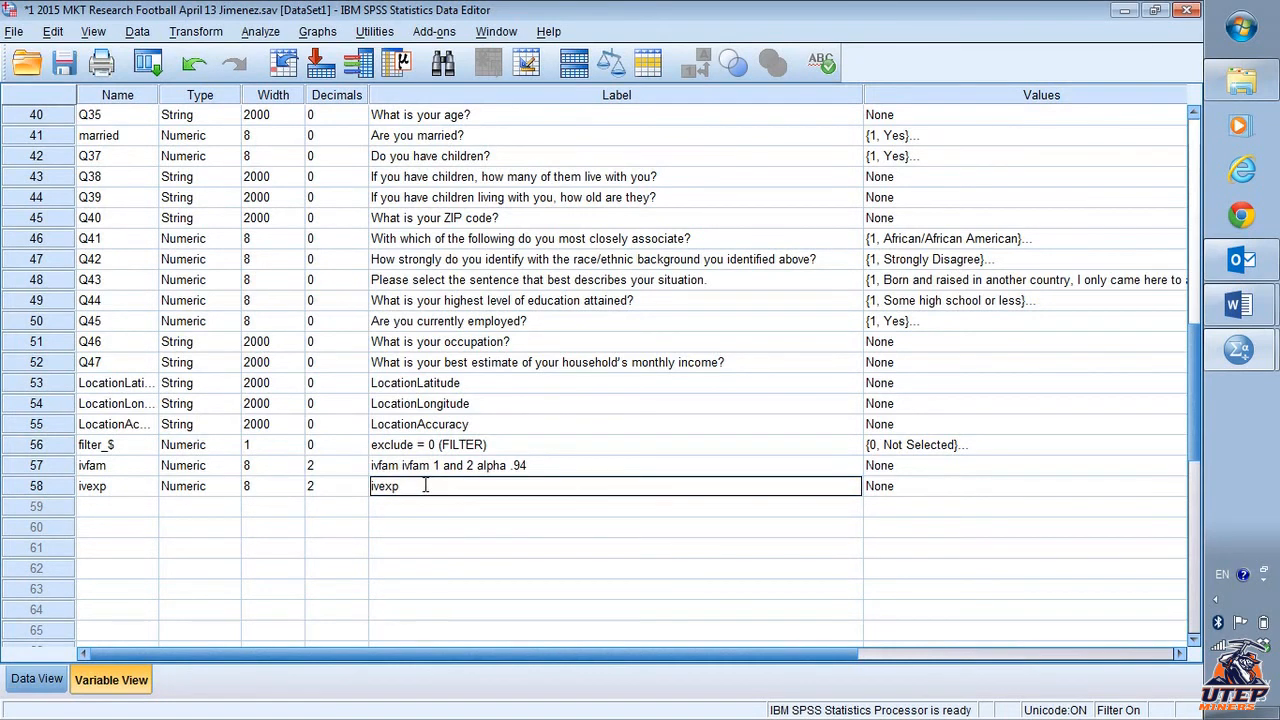
pyautogui.write(' ivexp1,2,3 alpha')
pyautogui.hotkey('alt', 'Tab')
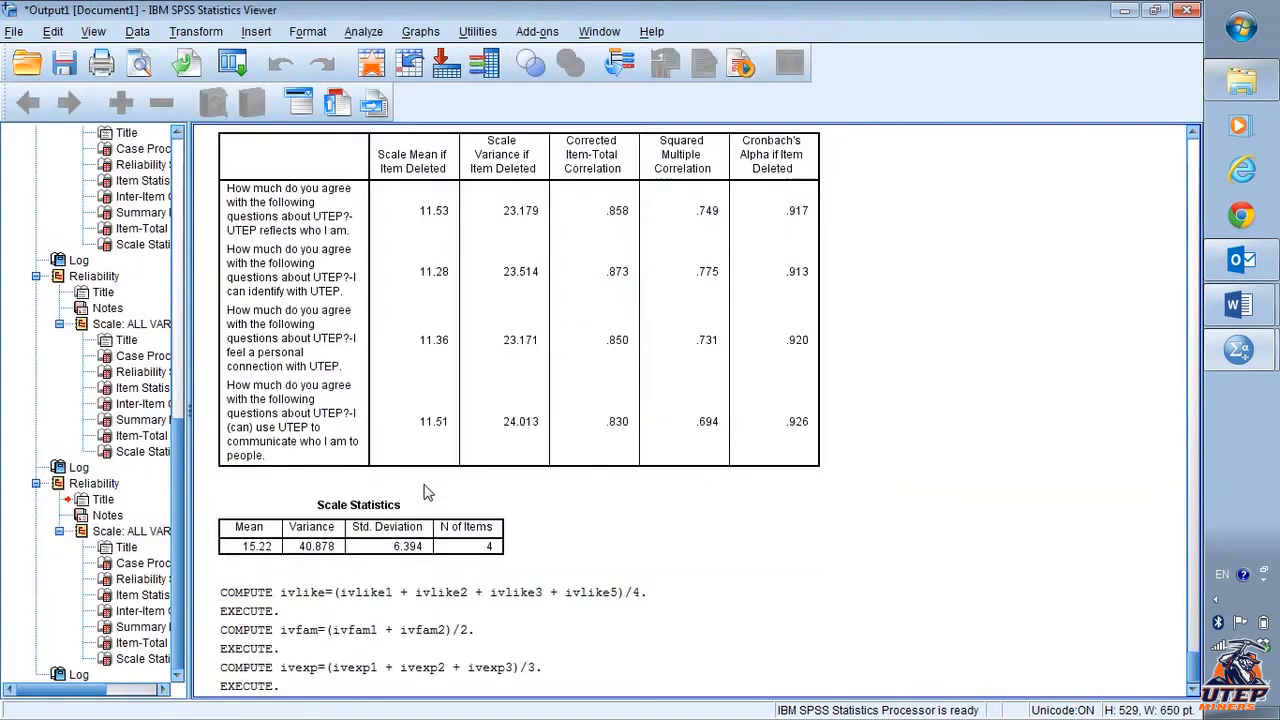
pyautogui.hotkey('alt', 'Tab')
pyautogui.hotkey('alt', 'Tab')
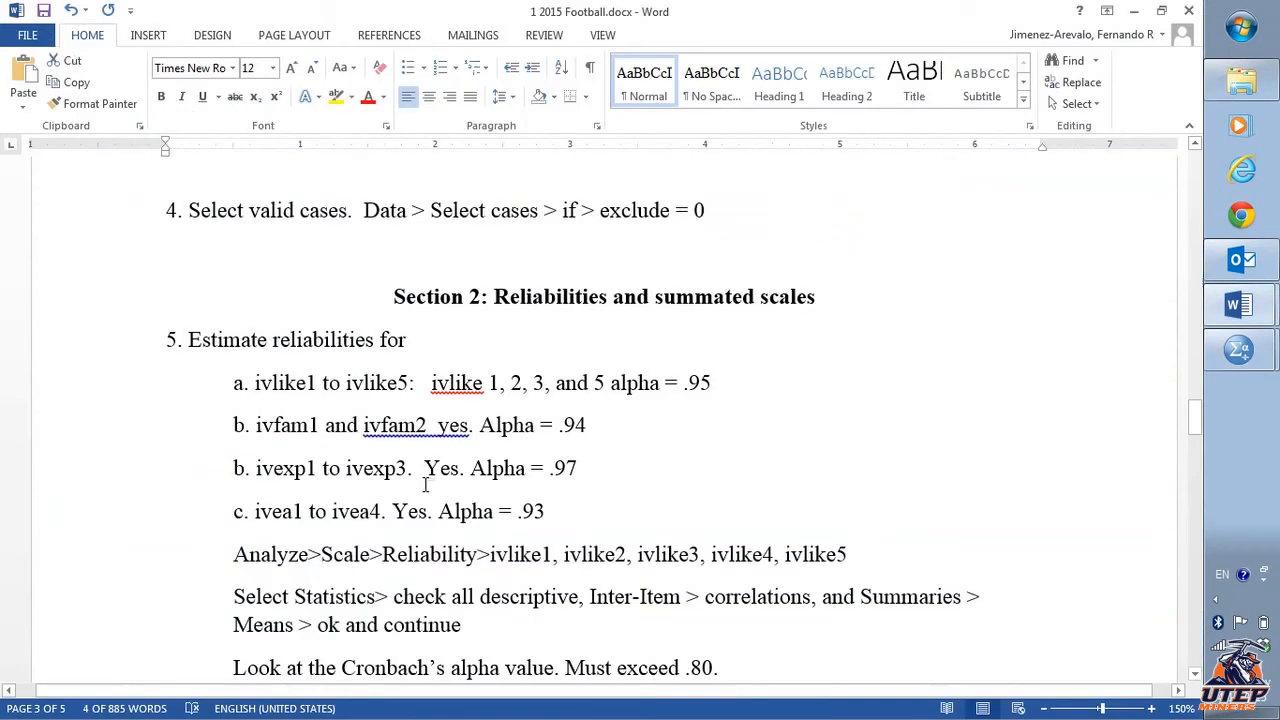
pyautogui.hotkey('alt', 'Tab')
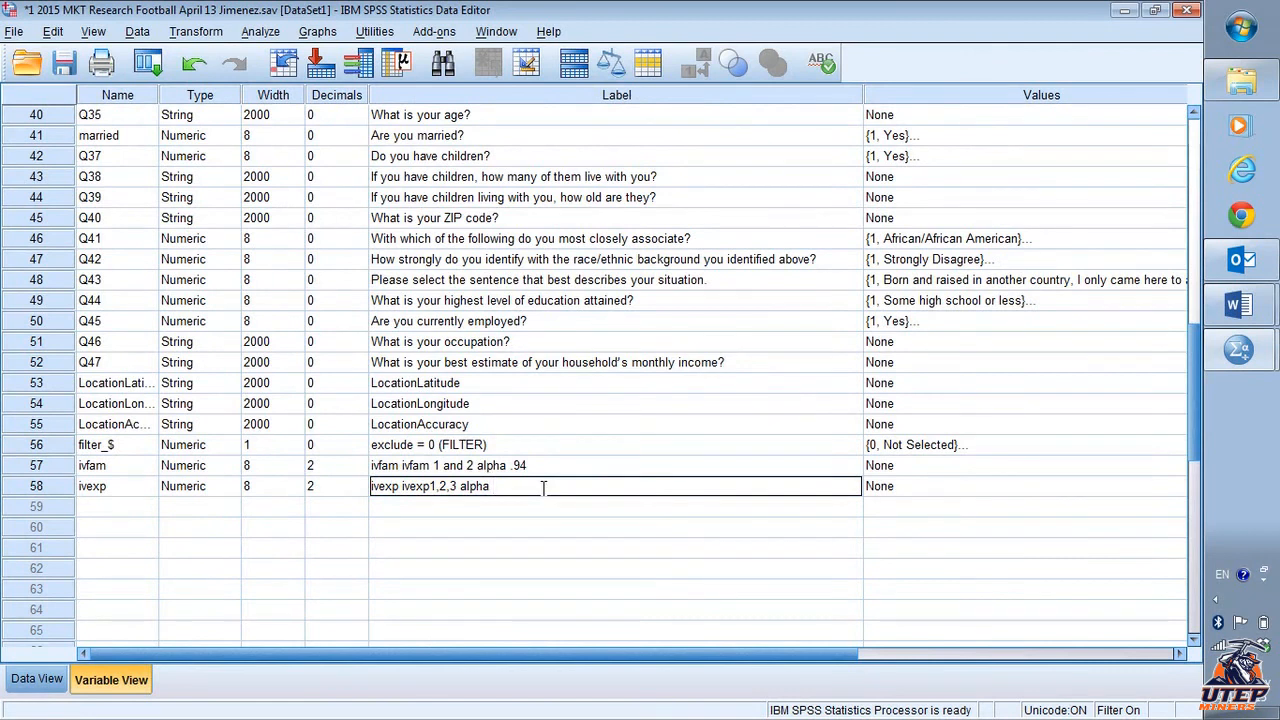
pyautogui.write('.97')
pyautogui.click(460, 526)
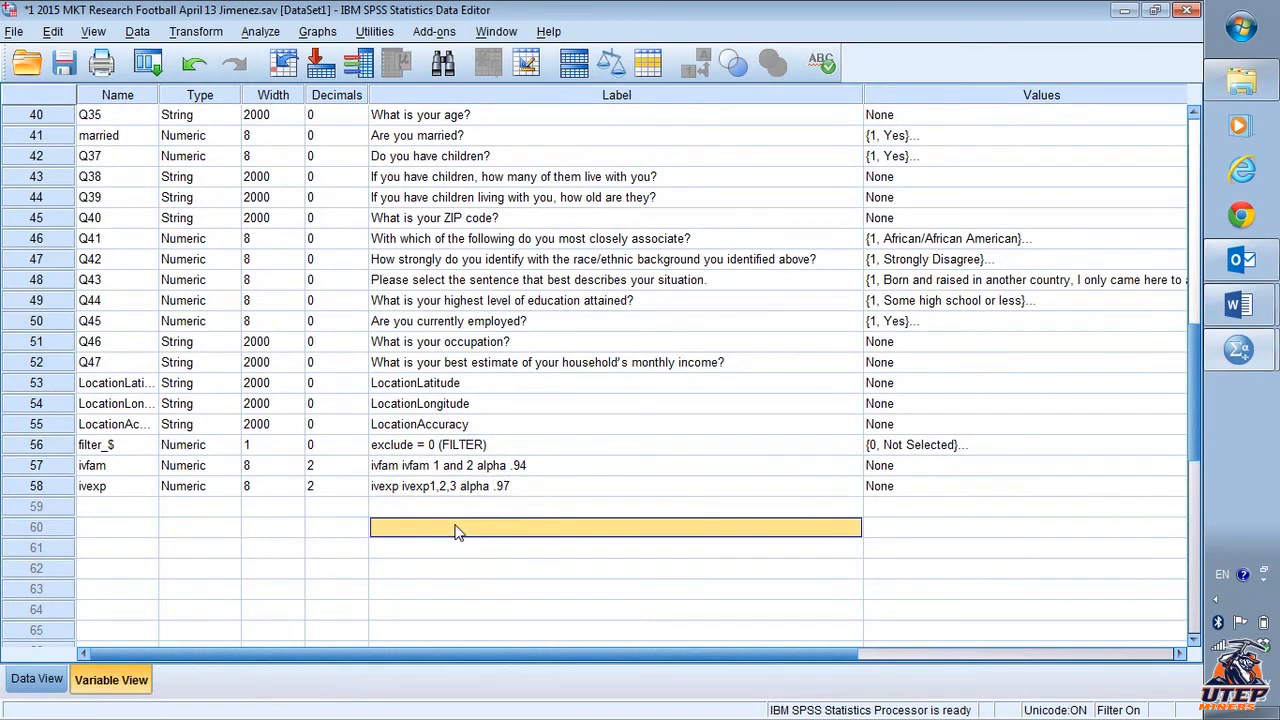
# - Reopen Compute Variable, clear the numeric expression, and set the target variable name to ivea
pyautogui.click(246, 30)
pyautogui.moveTo(359, 237)
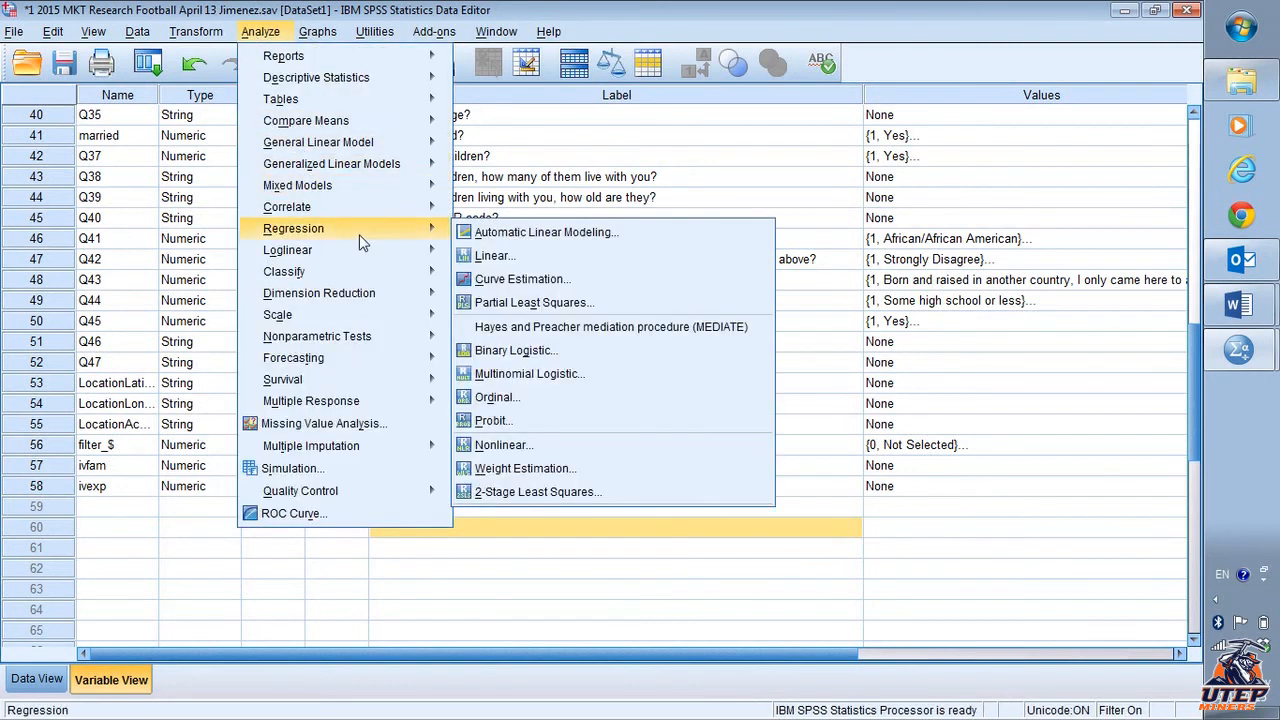
pyautogui.moveTo(196, 28)
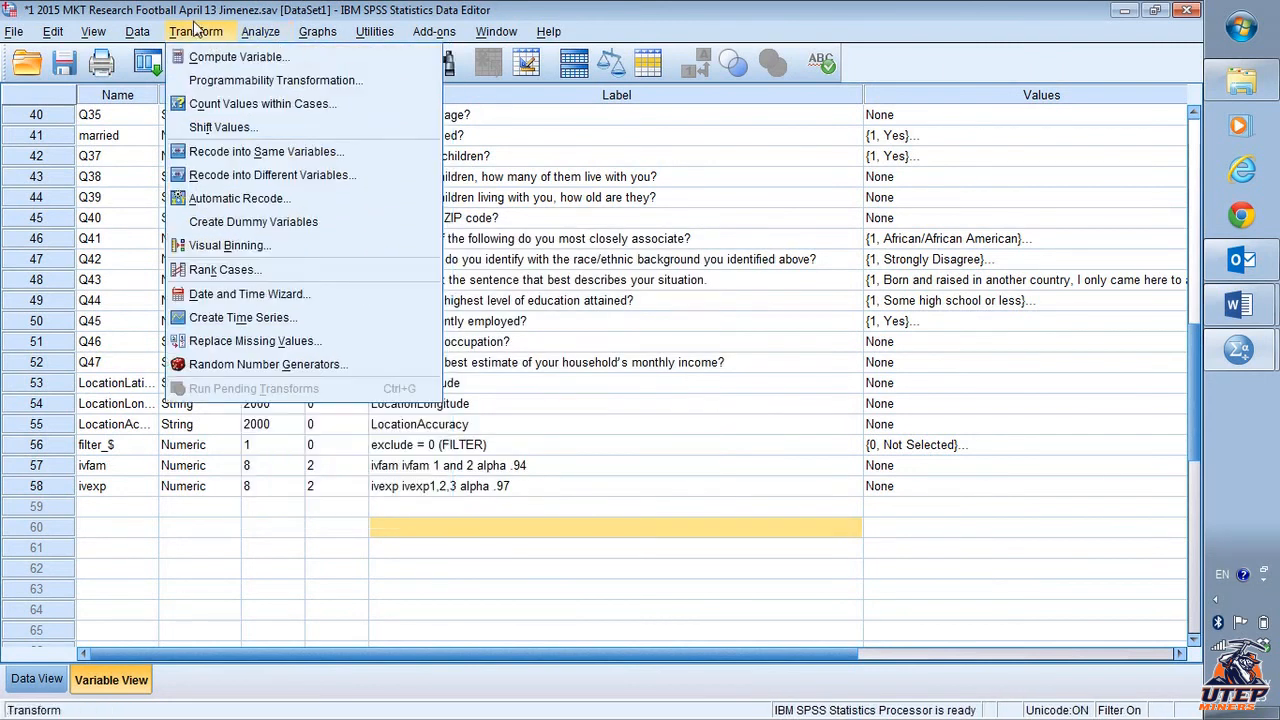
pyautogui.click(222, 57)
pyautogui.click(612, 184)
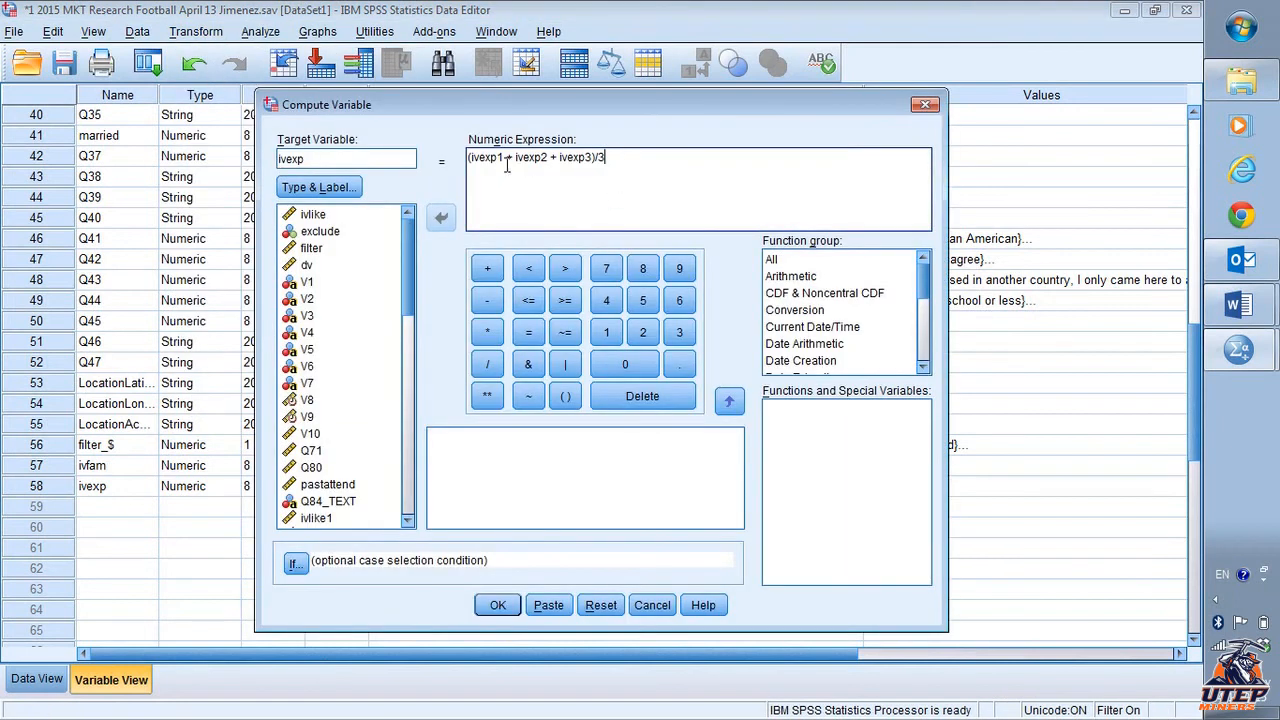
pyautogui.moveTo(606, 158); pyautogui.dragTo(465, 166)
pyautogui.press('Delete')
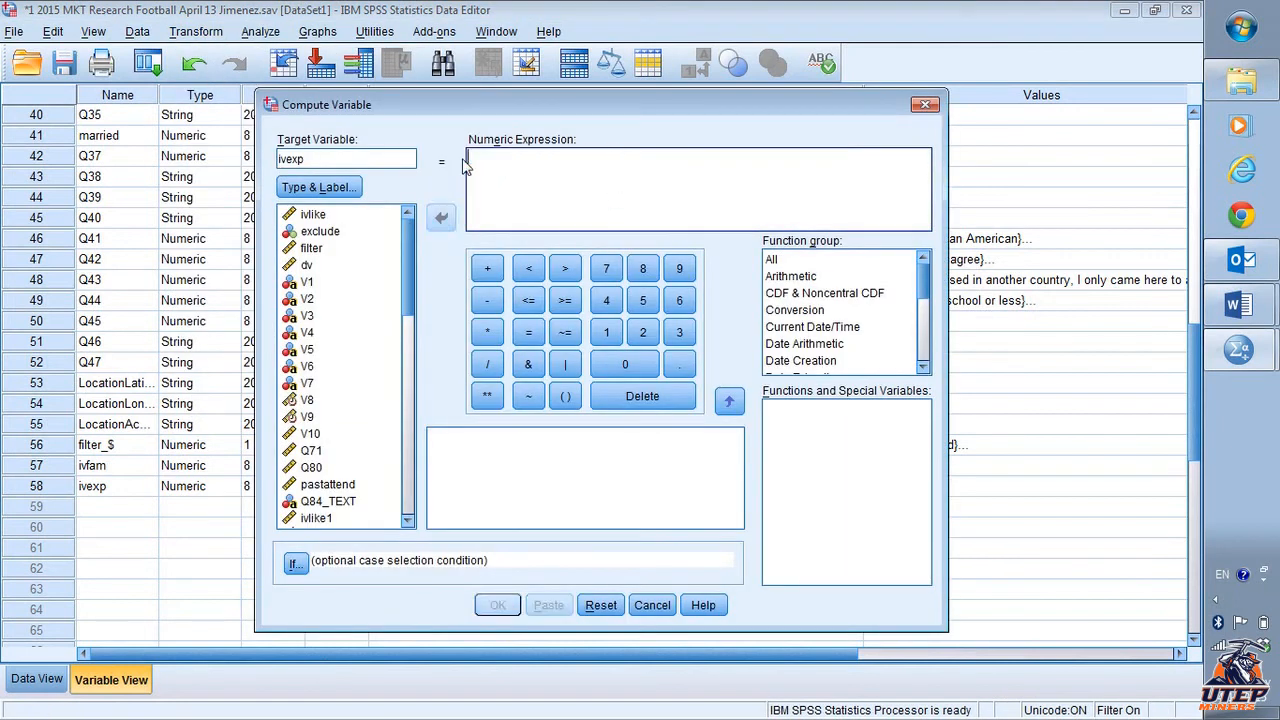
pyautogui.click(396, 162)
pyautogui.write('ivea')
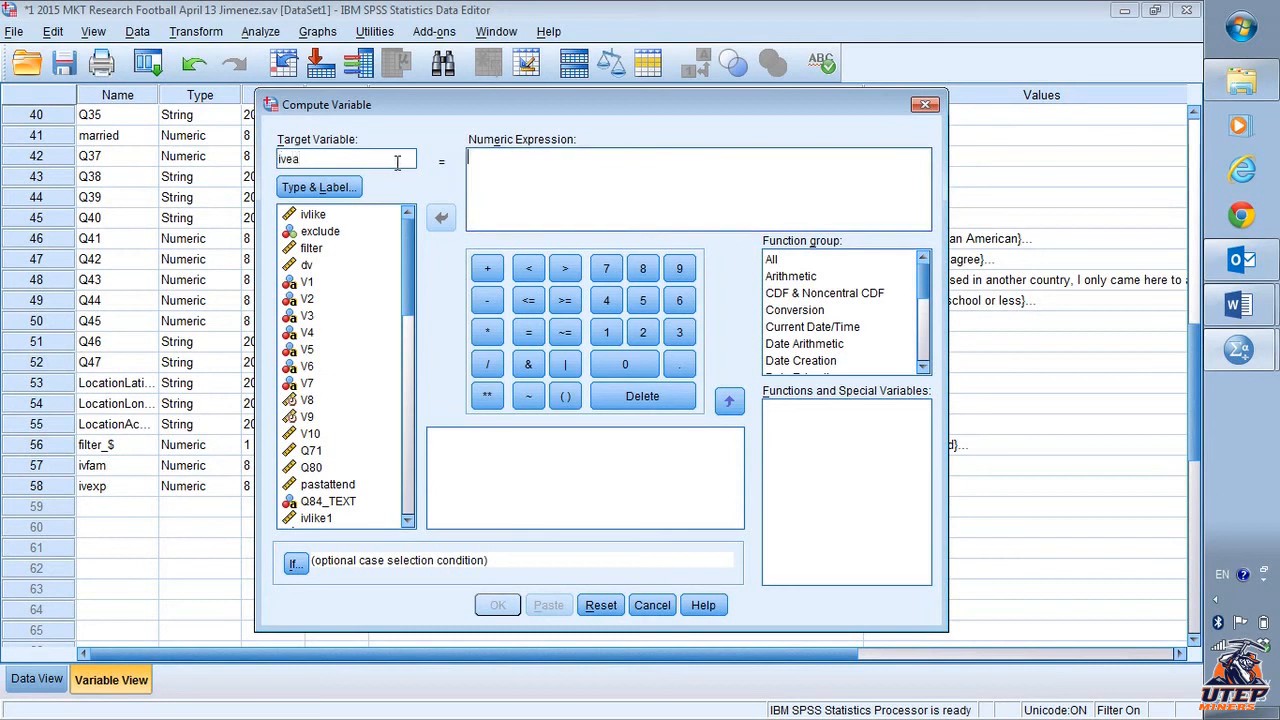
# - Build the expression (ivea1 + ivea2 + ivea3 + ivea4)/4 and run the computation
pyautogui.click(565, 396)
pyautogui.moveTo(400, 256); pyautogui.dragTo(399, 380)
pyautogui.click(330, 396)
pyautogui.click(441, 216)
pyautogui.click(487, 268)
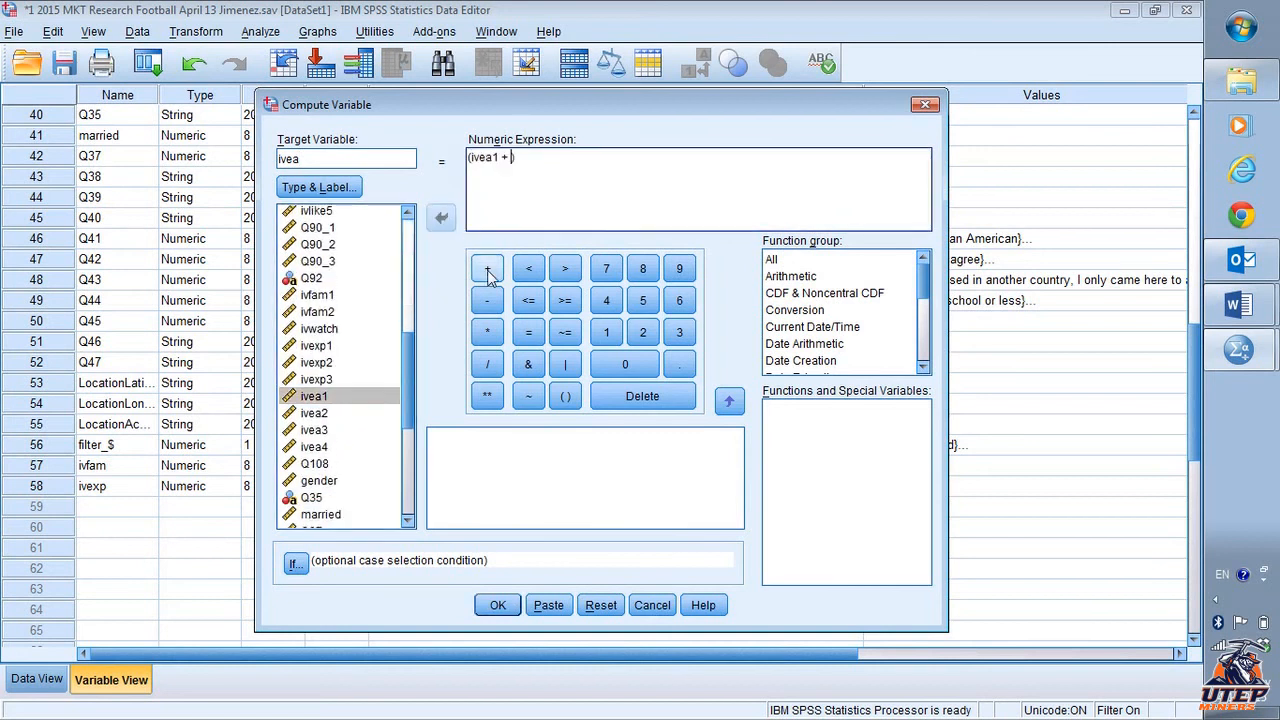
pyautogui.click(343, 413)
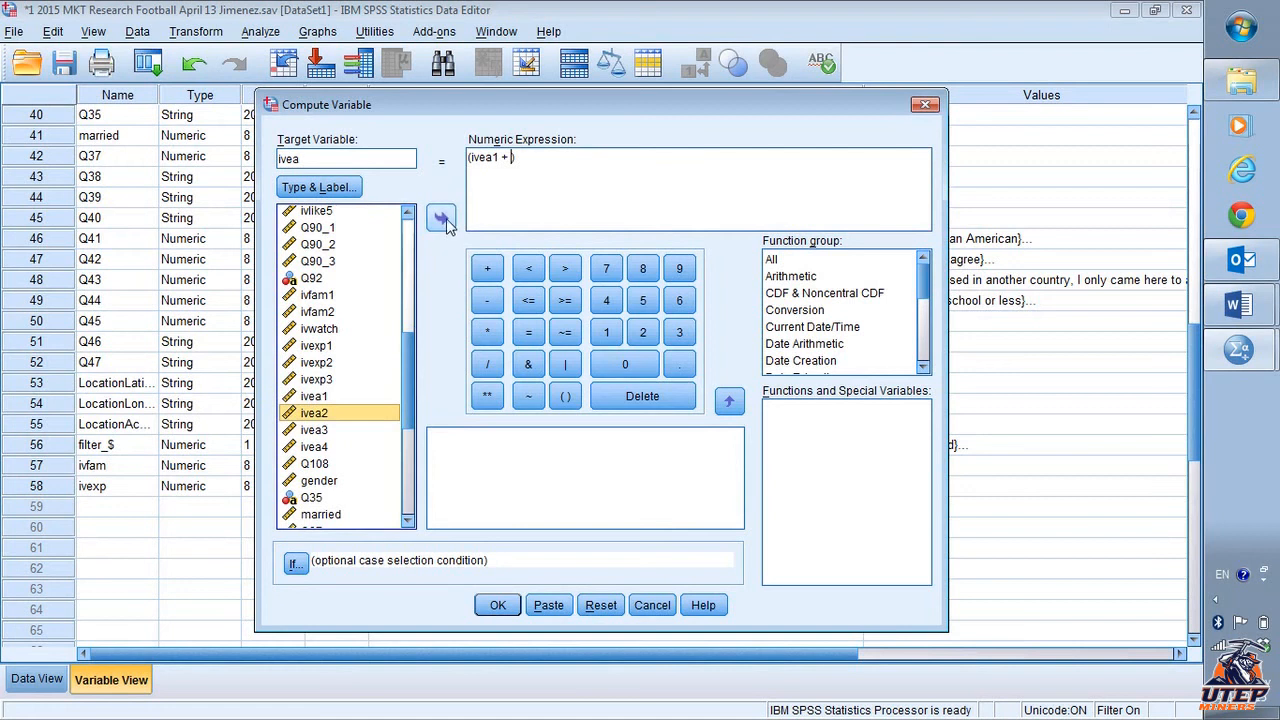
pyautogui.click(441, 216)
pyautogui.click(487, 268)
pyautogui.click(343, 432)
pyautogui.click(441, 216)
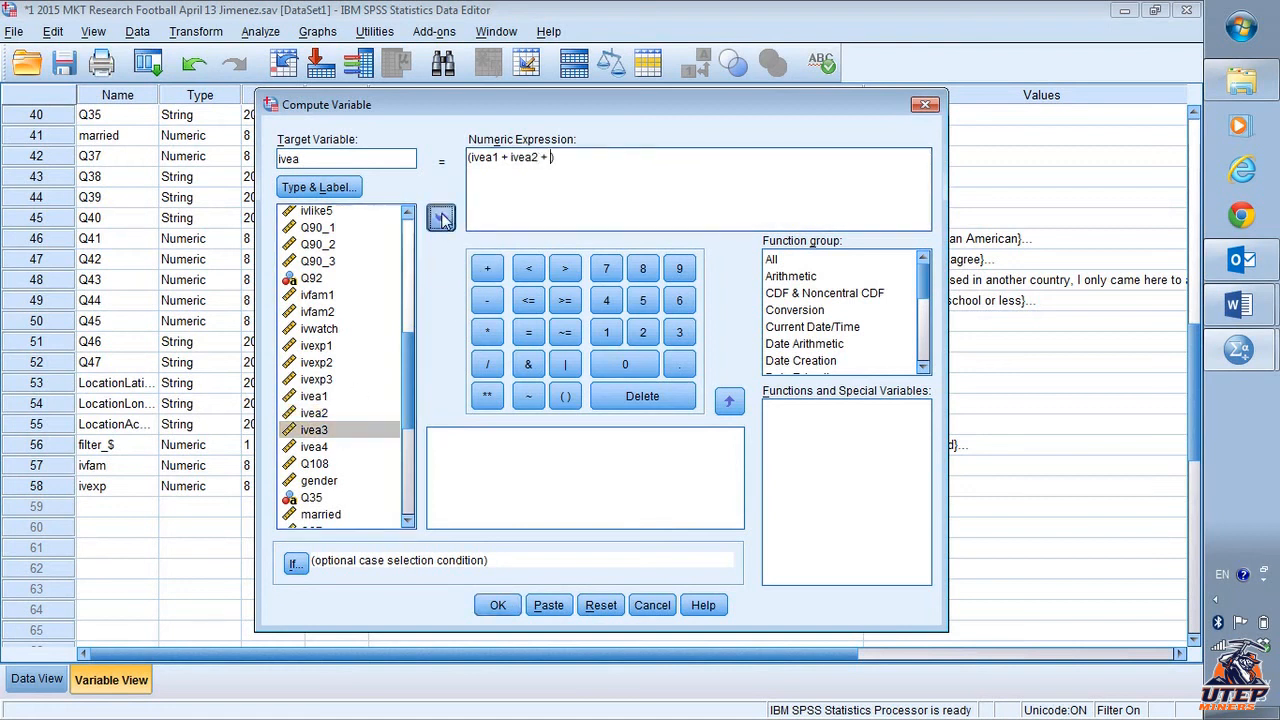
pyautogui.click(487, 268)
pyautogui.click(335, 447)
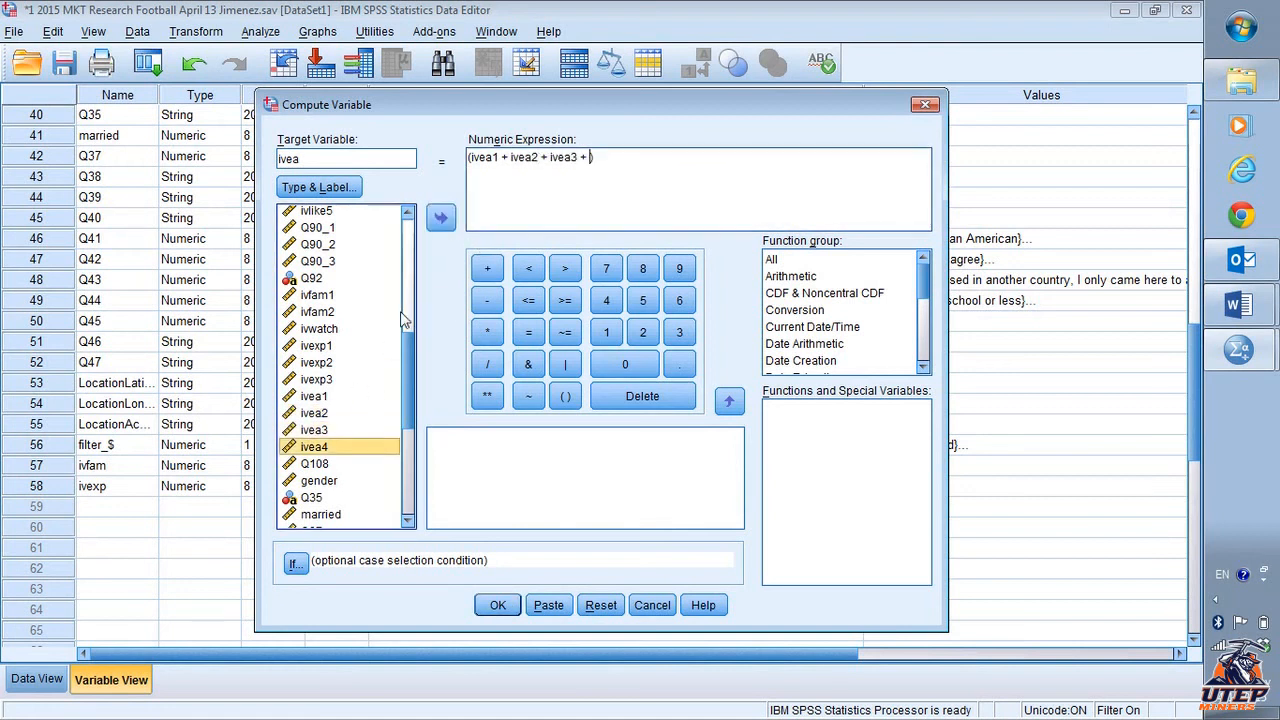
pyautogui.click(441, 216)
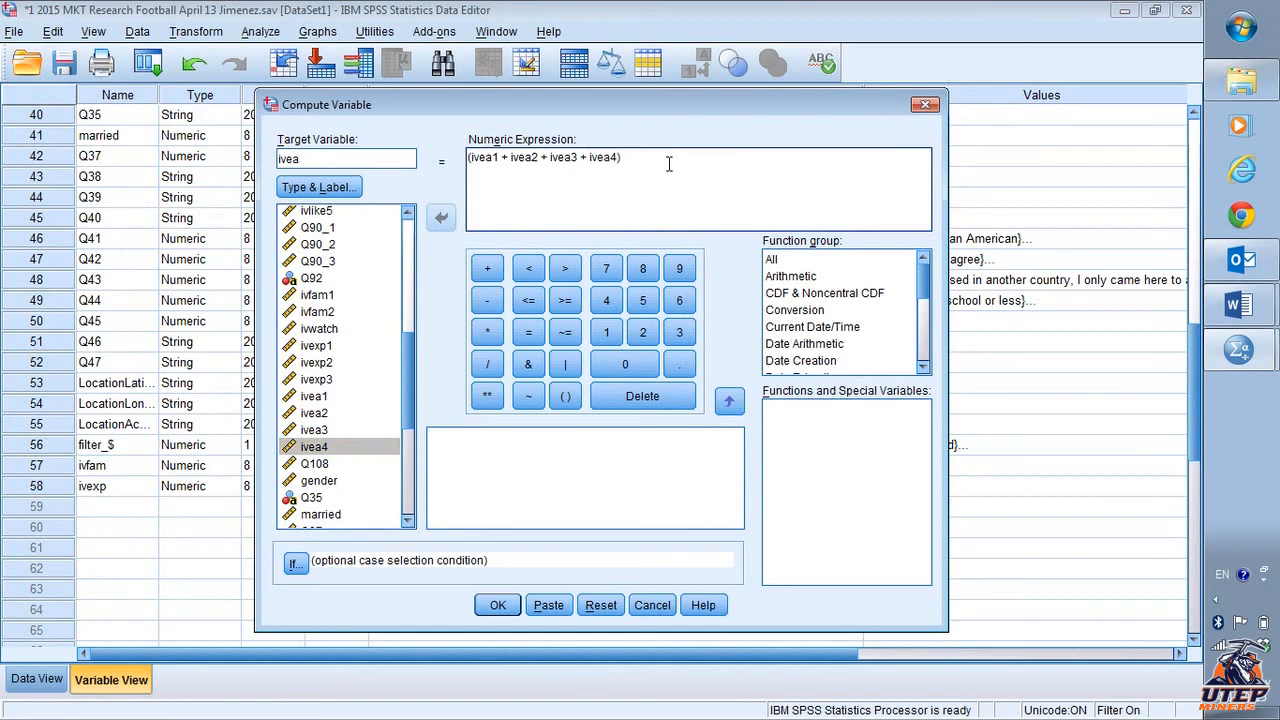
pyautogui.write('/4')
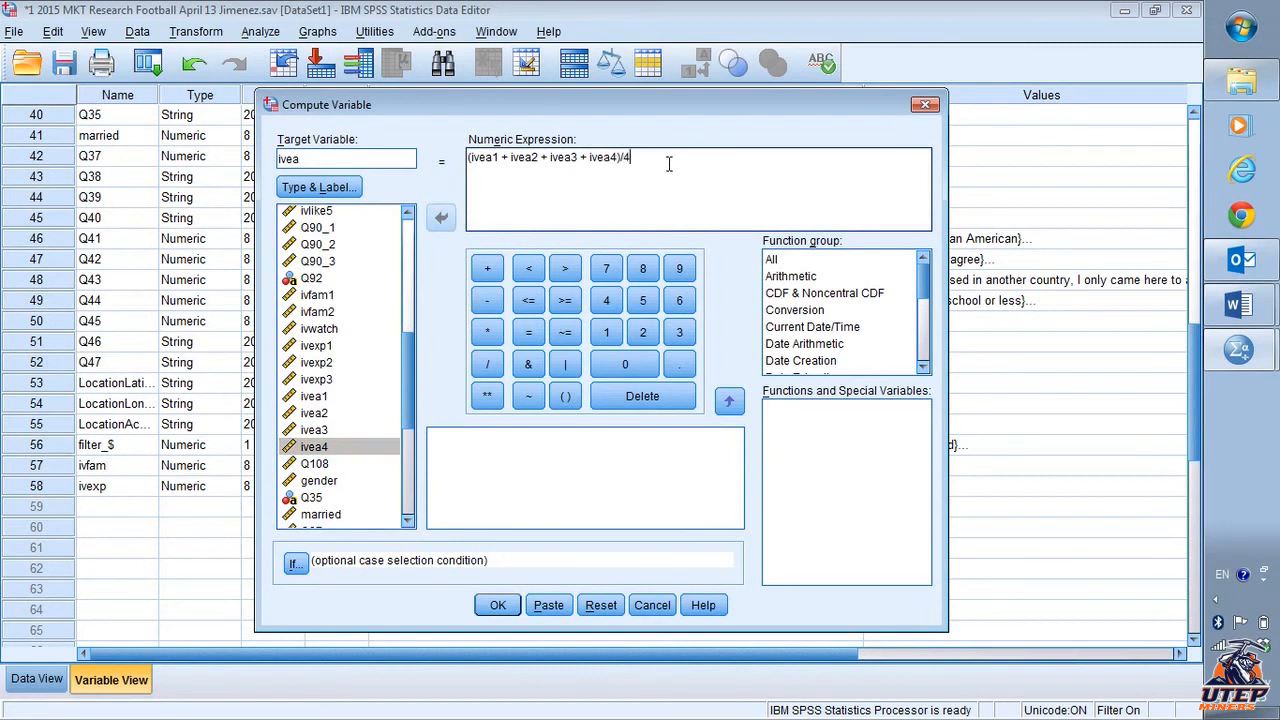
pyautogui.click(497, 605)
# - Label the ivea variable as "ivea 1,2,3,4 alpha .93", checking the document's alpha value
pyautogui.hotkey('alt', 'Tab')
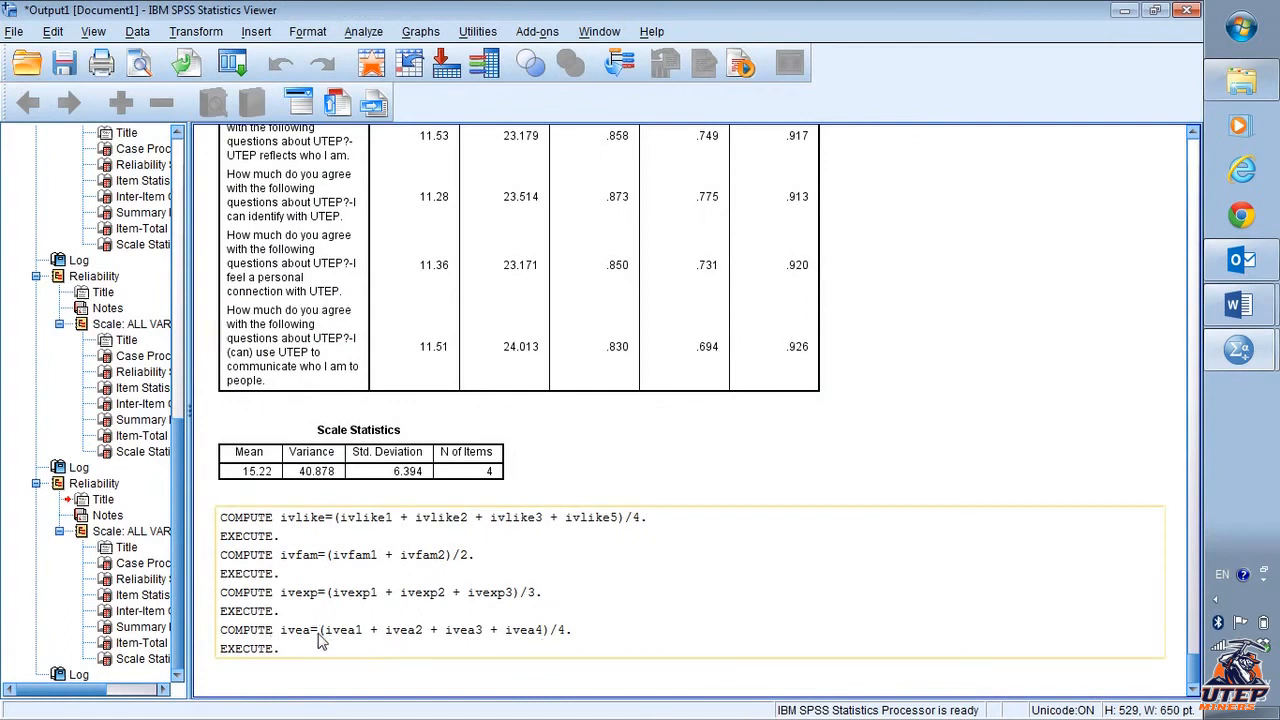
pyautogui.hotkey('alt', 'Tab')
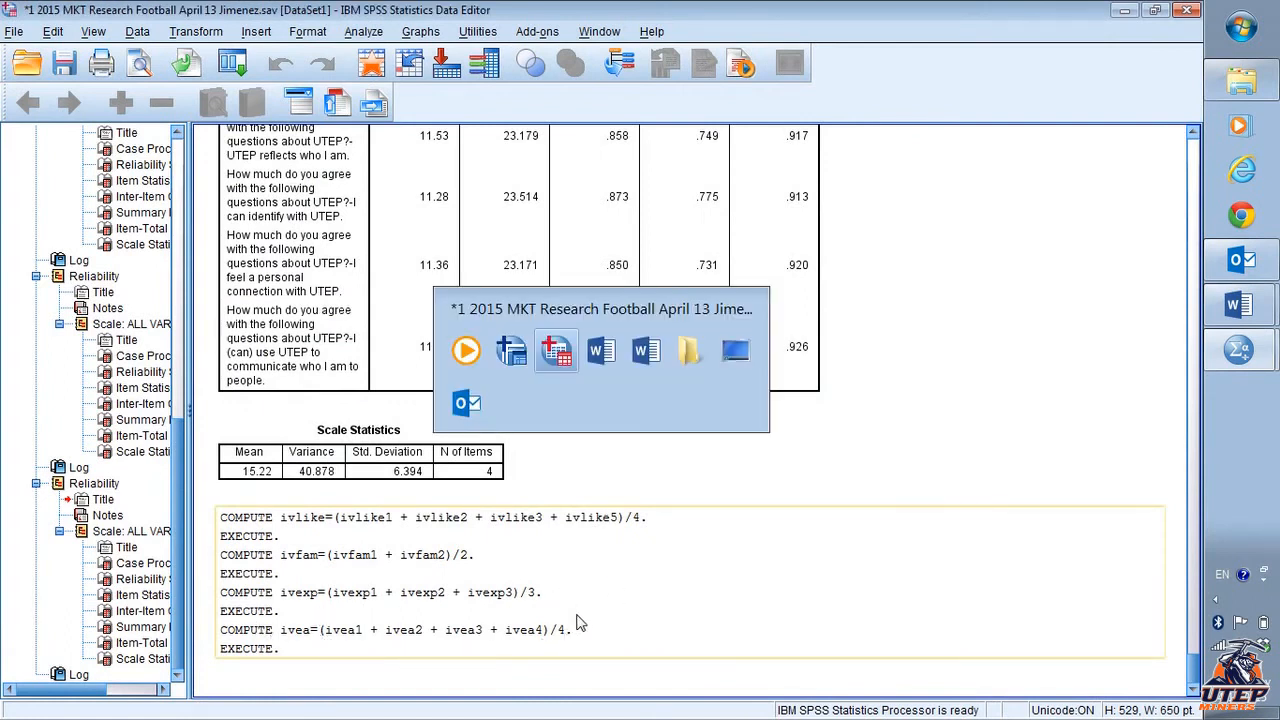
pyautogui.click(416, 511)
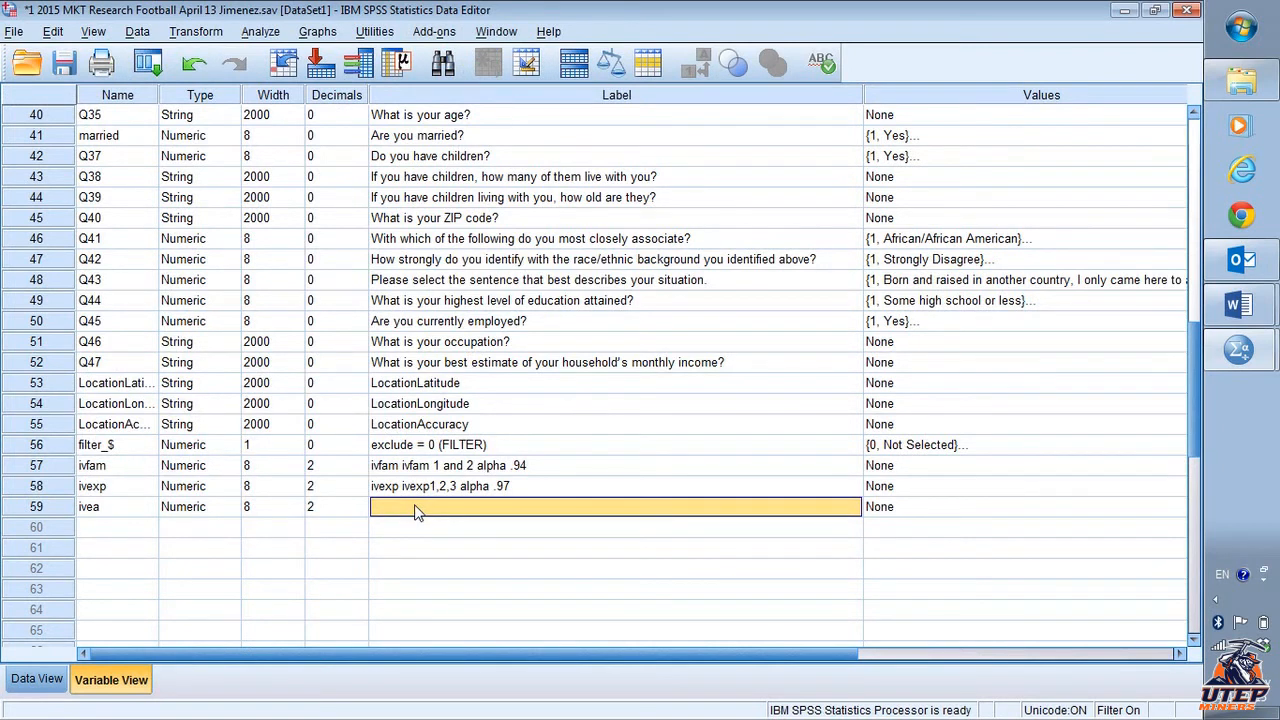
pyautogui.click(416, 511)
pyautogui.write('ivea')
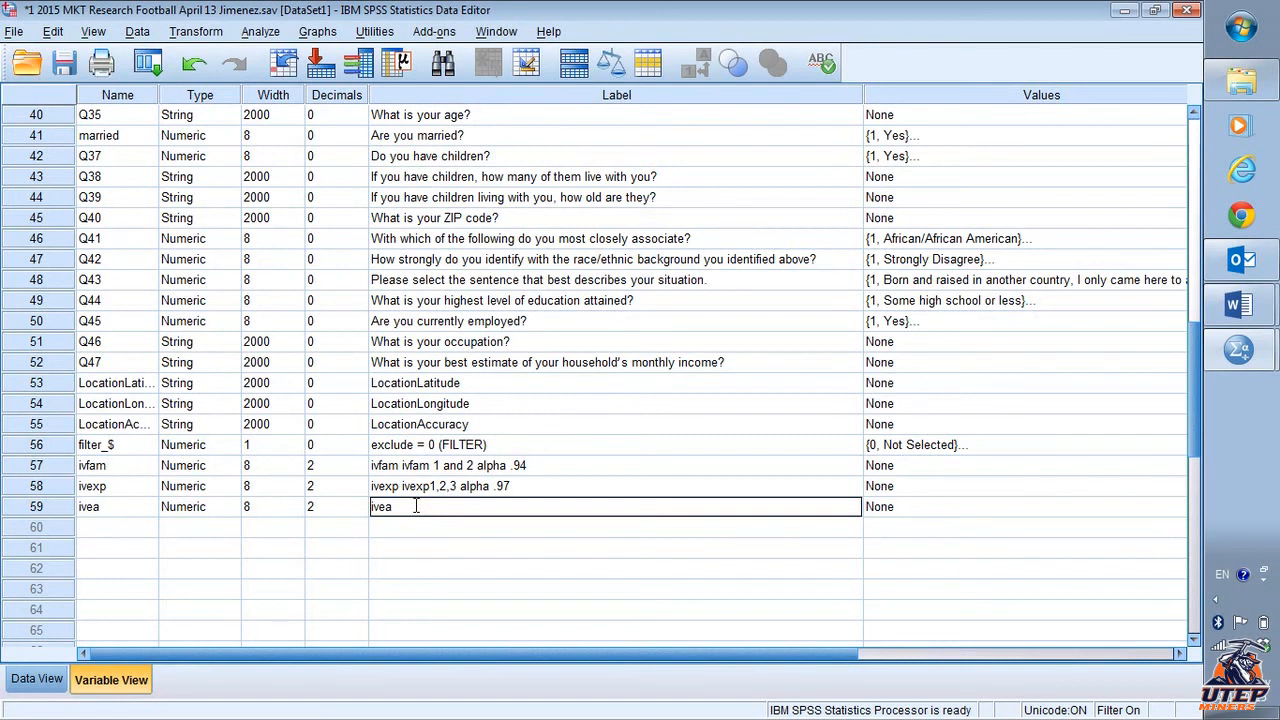
pyautogui.write(',2,3,4 alpha')
pyautogui.hotkey('alt', 'Tab')
pyautogui.hotkey('alt', 'Tab')
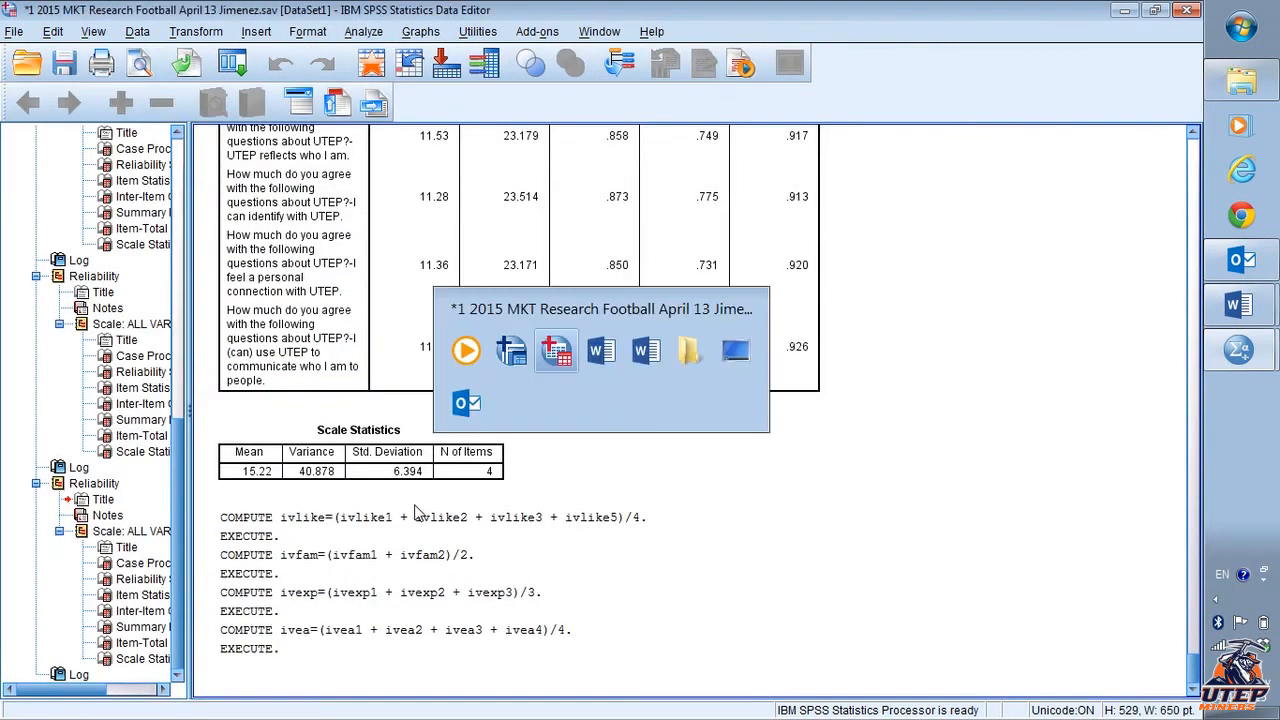
pyautogui.hotkey('alt', 'Tab')
pyautogui.hotkey('alt', 'Tab')
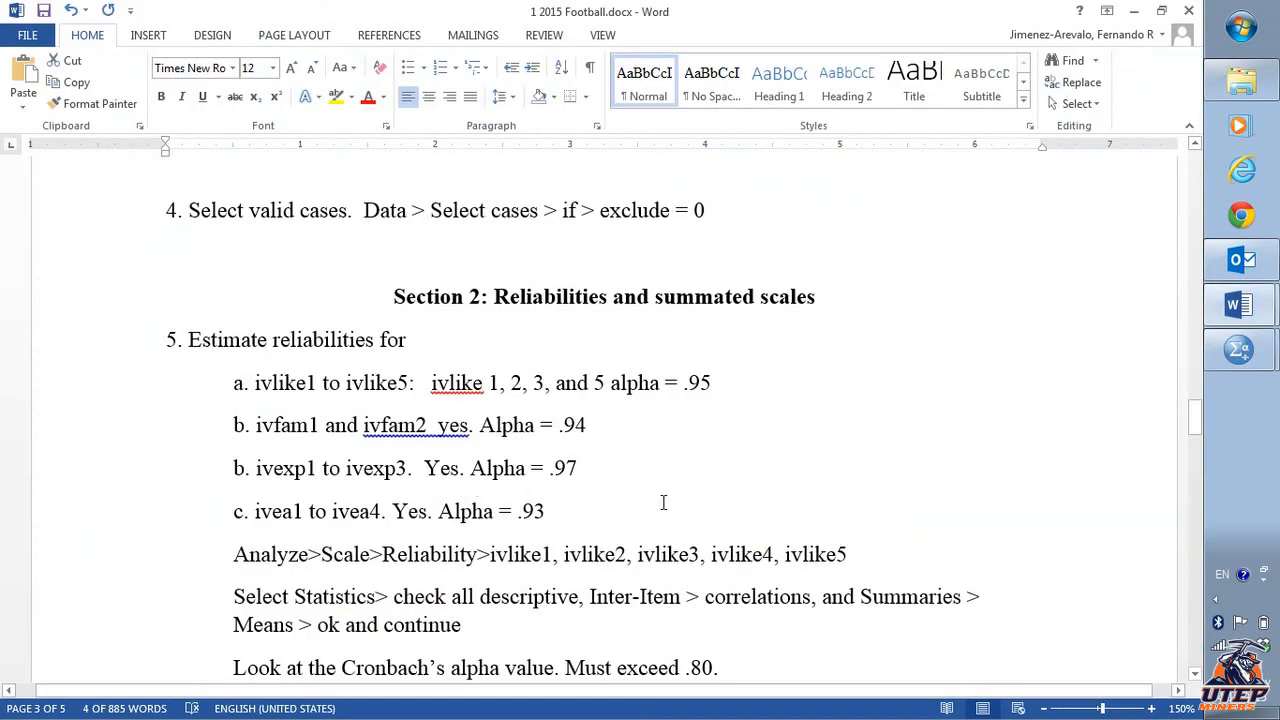
pyautogui.hotkey('alt', 'Tab')
pyautogui.click(546, 509)
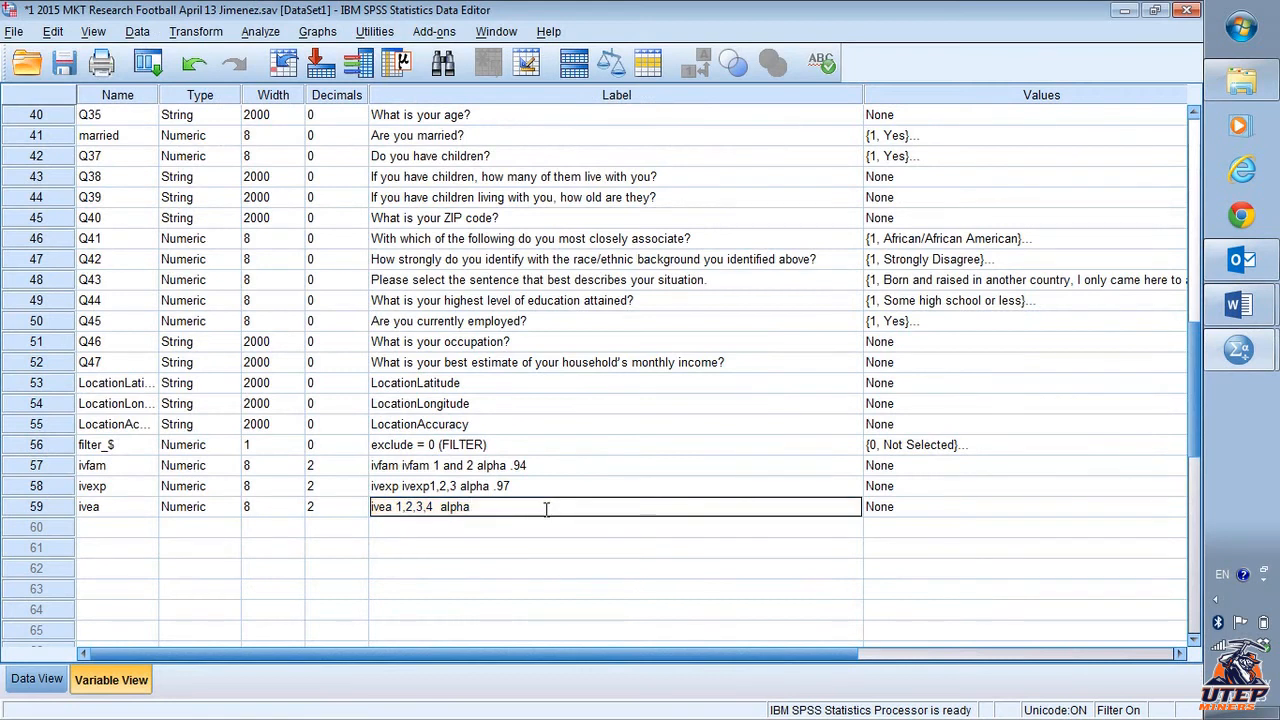
pyautogui.write('.93')
pyautogui.click(537, 570)
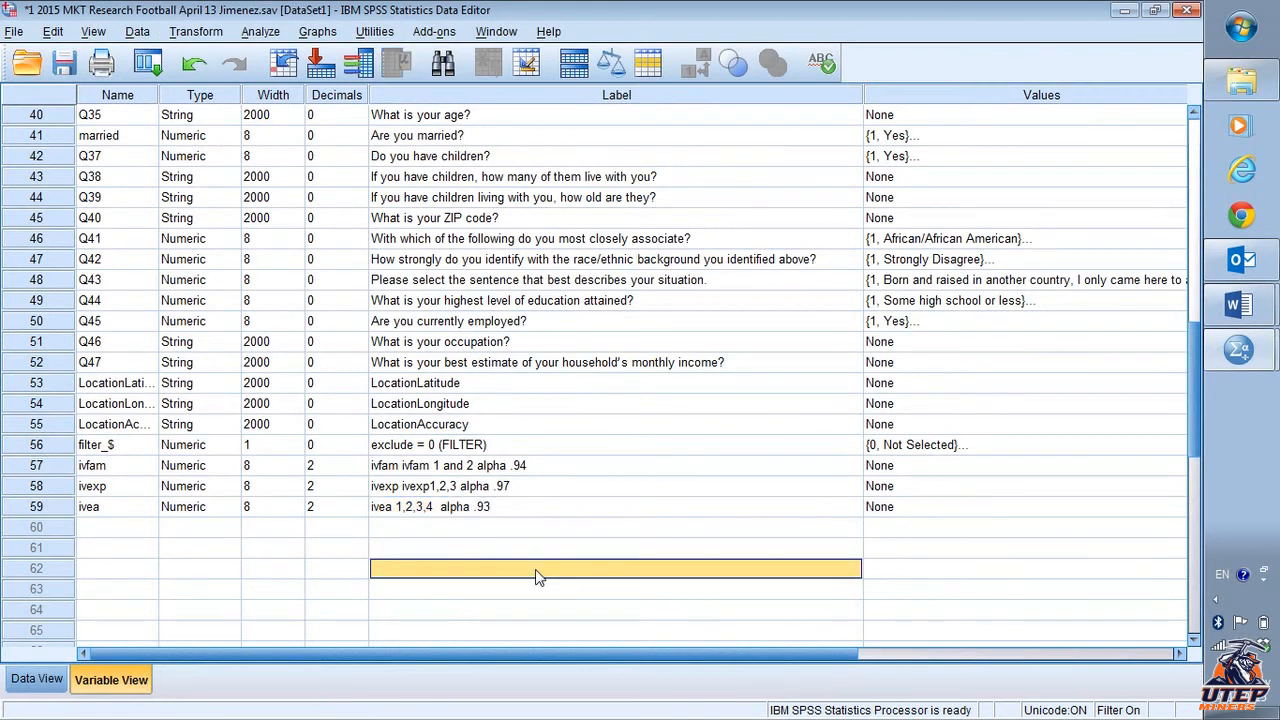
# - Move the ivlike, ivfam, ivexp and ivea scale variables to the top of the variable list
pyautogui.click(36, 470)
pyautogui.keyDown('shift'); pyautogui.click(35, 508); pyautogui.keyUp('shift')
pyautogui.moveTo(40, 495); pyautogui.dragTo(106, 110)
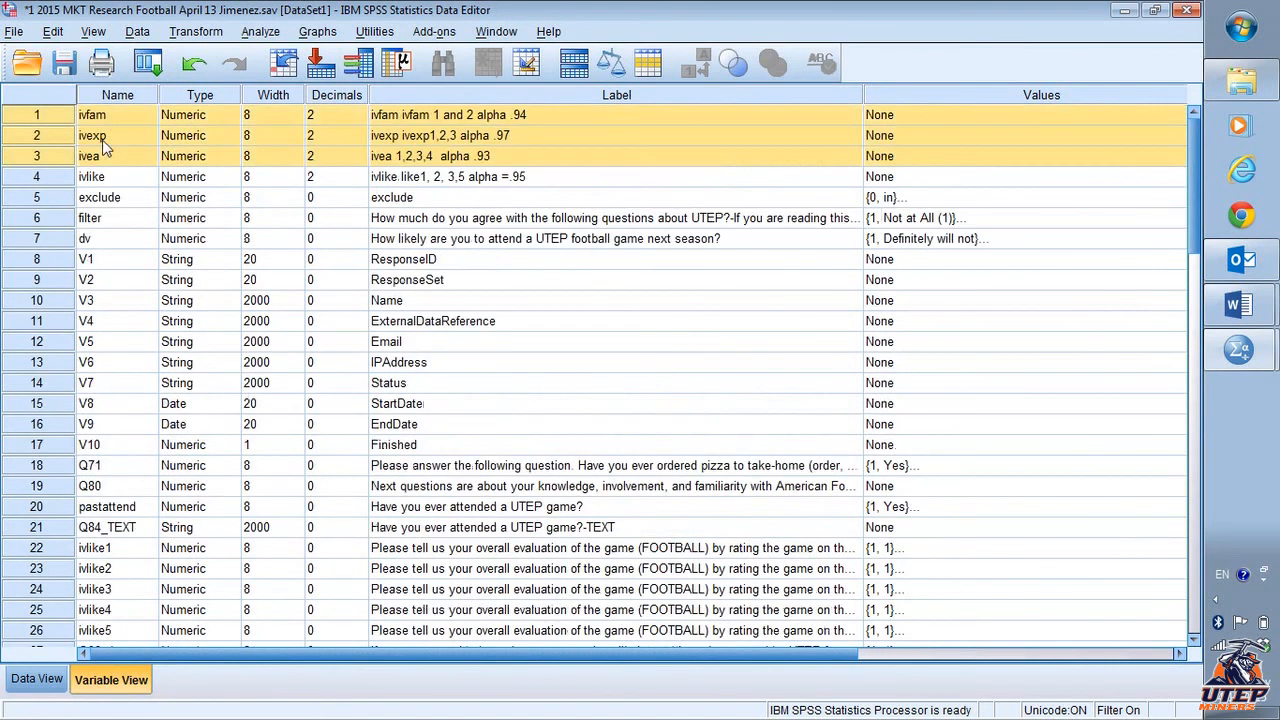
pyautogui.click(43, 178)
pyautogui.moveTo(43, 178); pyautogui.dragTo(43, 117)
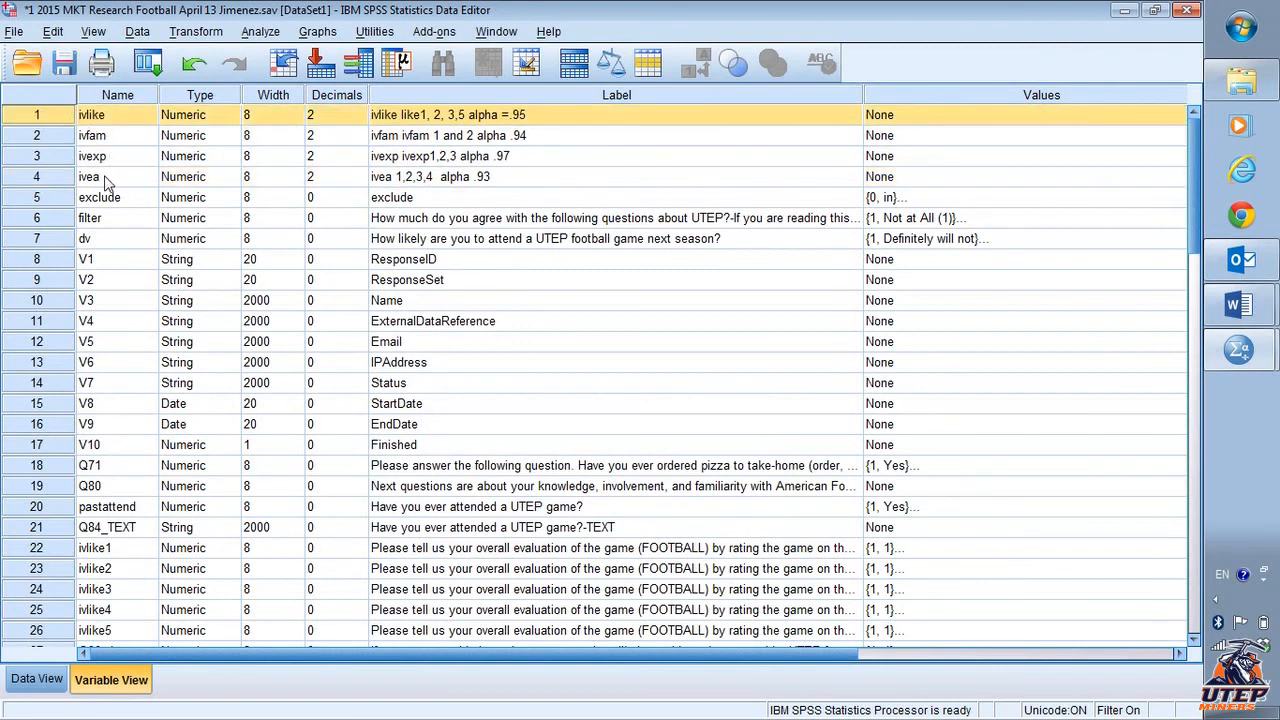
# - Move the ivwatch variable up to sit directly beneath ivfam in the variable list
pyautogui.scroll(-4, 43, 320)
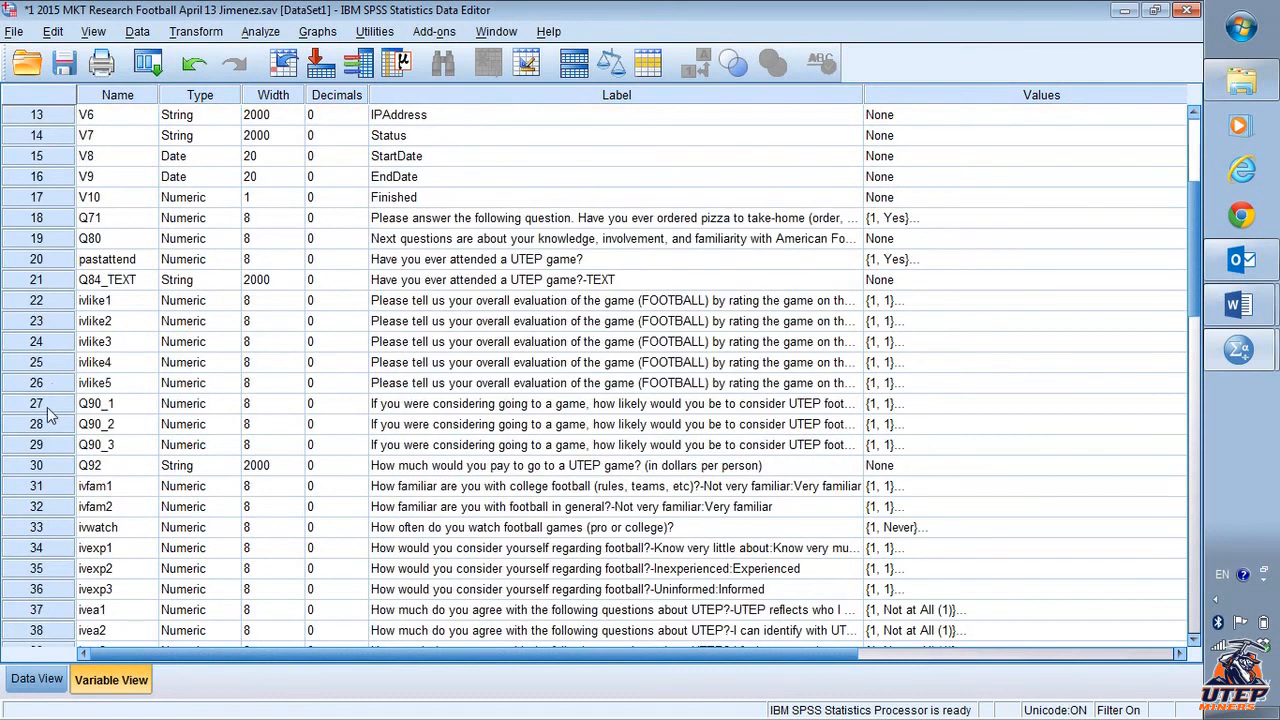
pyautogui.click(60, 530)
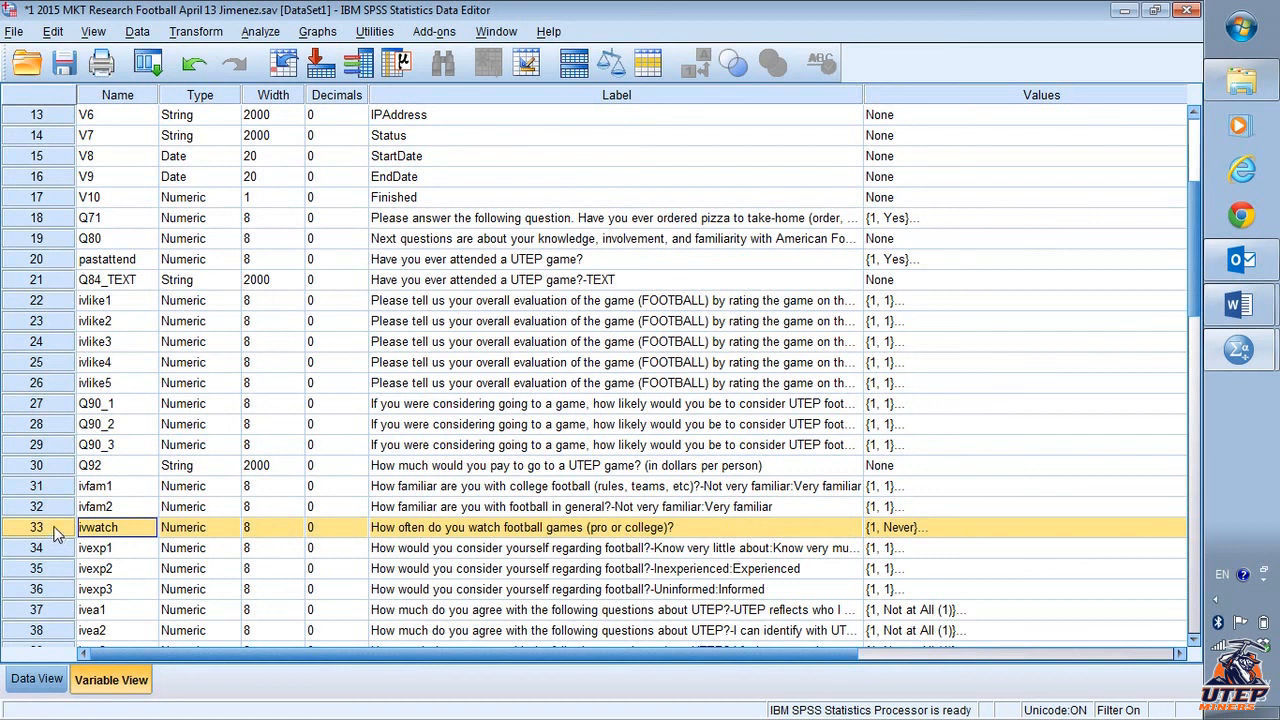
pyautogui.moveTo(53, 528); pyautogui.dragTo(93, 163)
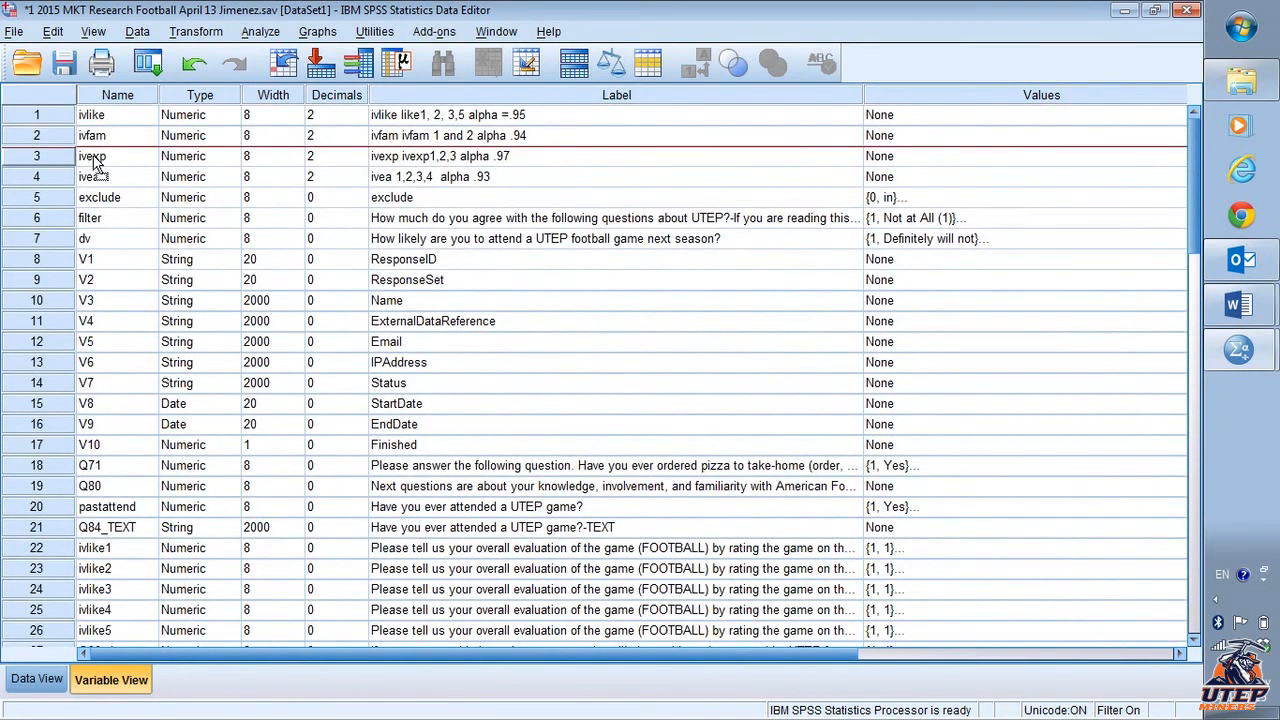
pyautogui.moveTo(93, 163); pyautogui.dragTo(93, 163)
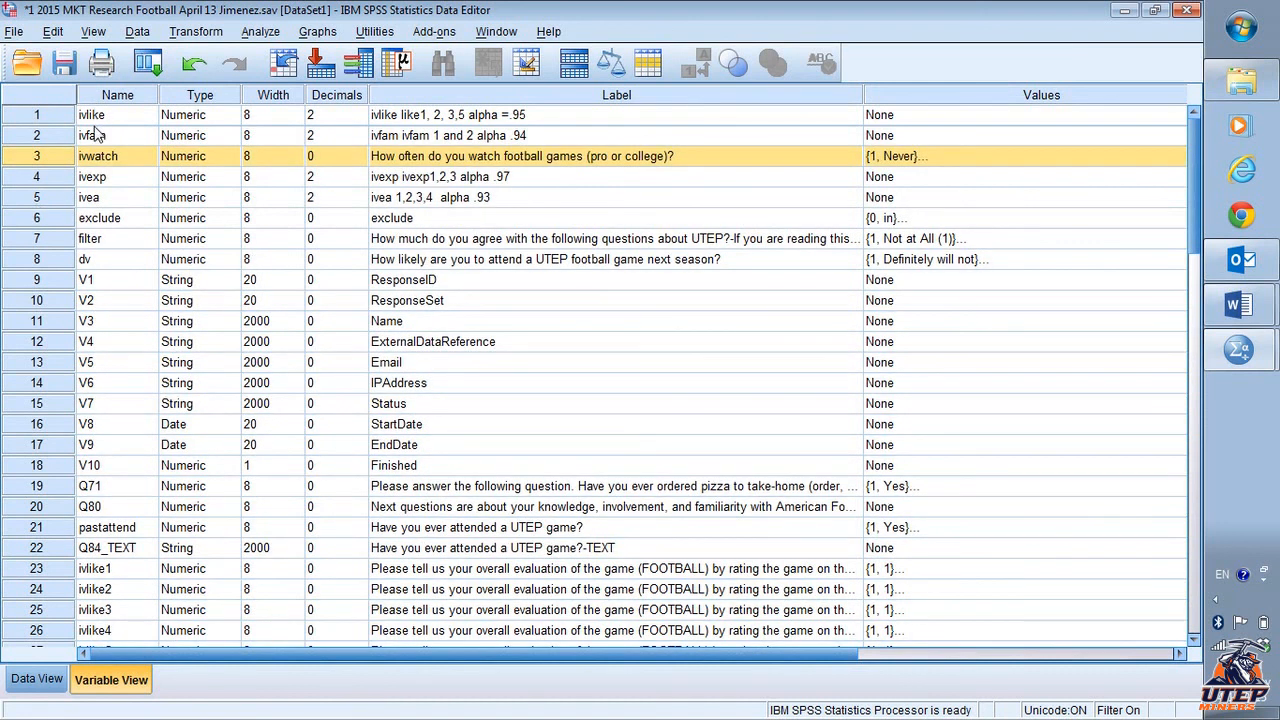
# - Move the dv variable to the top of the variable list and save the data file
pyautogui.moveTo(48, 262); pyautogui.dragTo(58, 115)
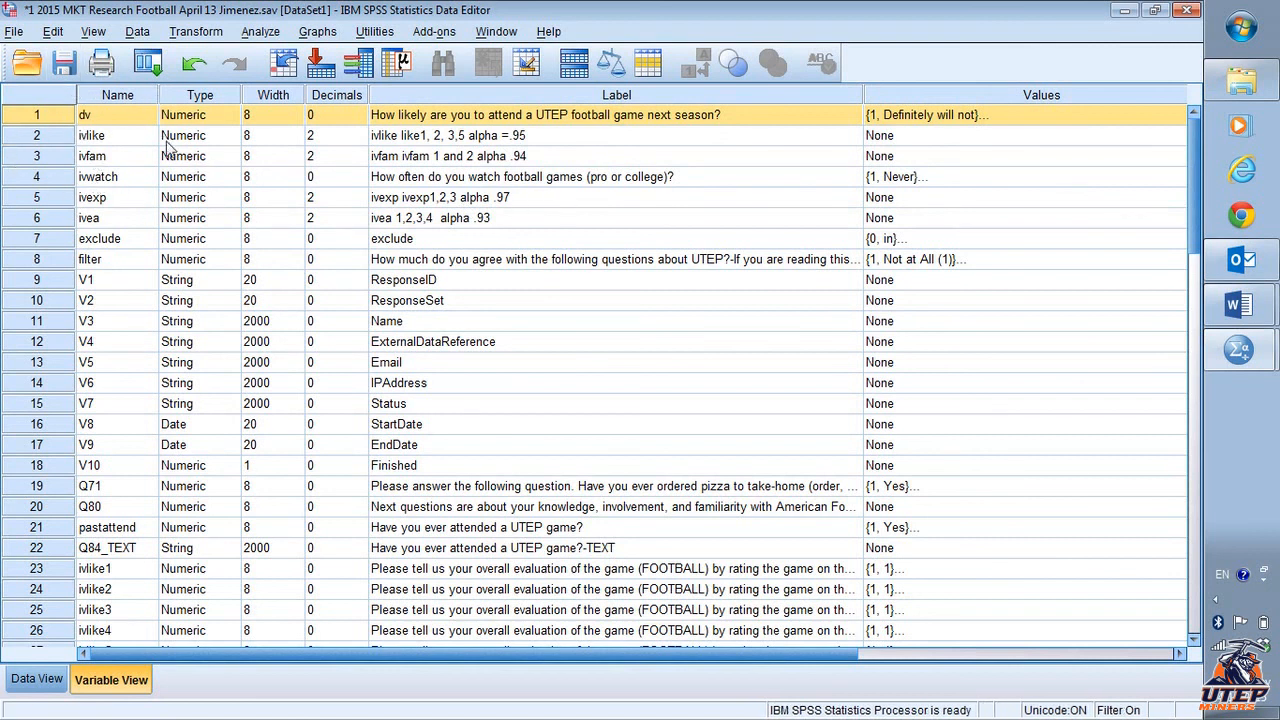
pyautogui.click(71, 72)
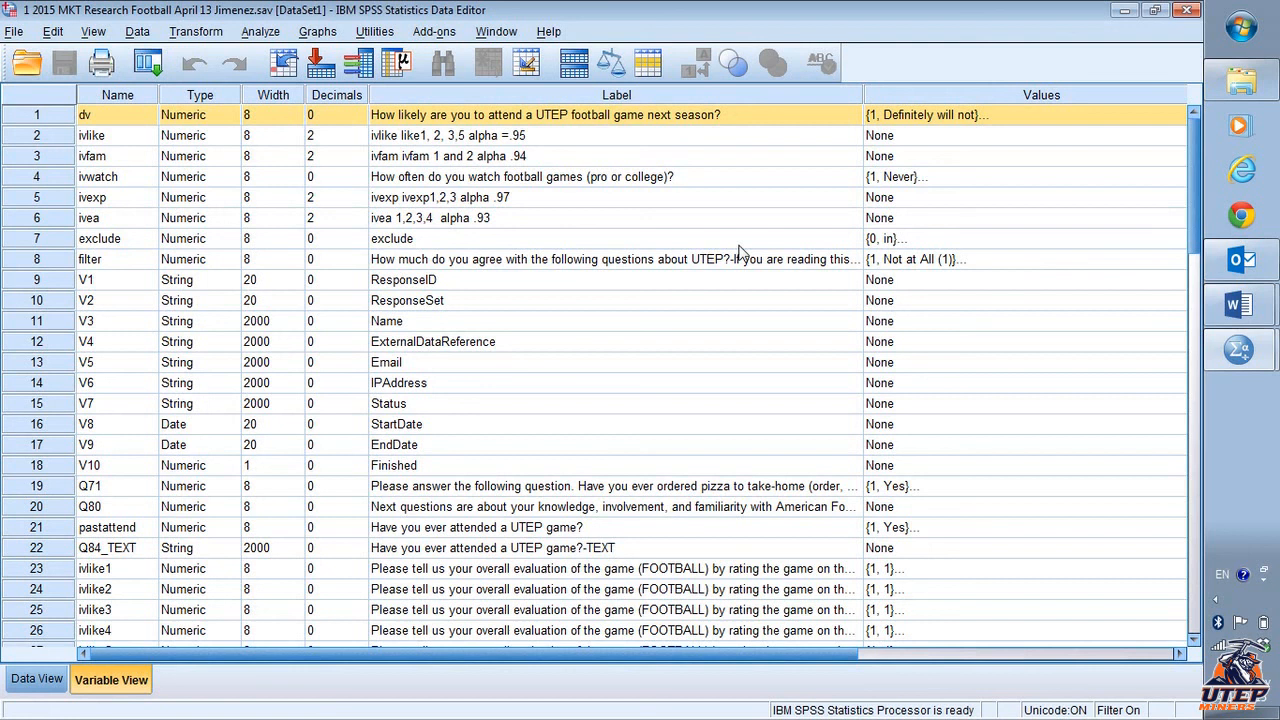
# - Switch to the Word document and review the summated-scale instructions and the list of variables to create, then return to the data editor
pyautogui.hotkey('alt', 'Tab')
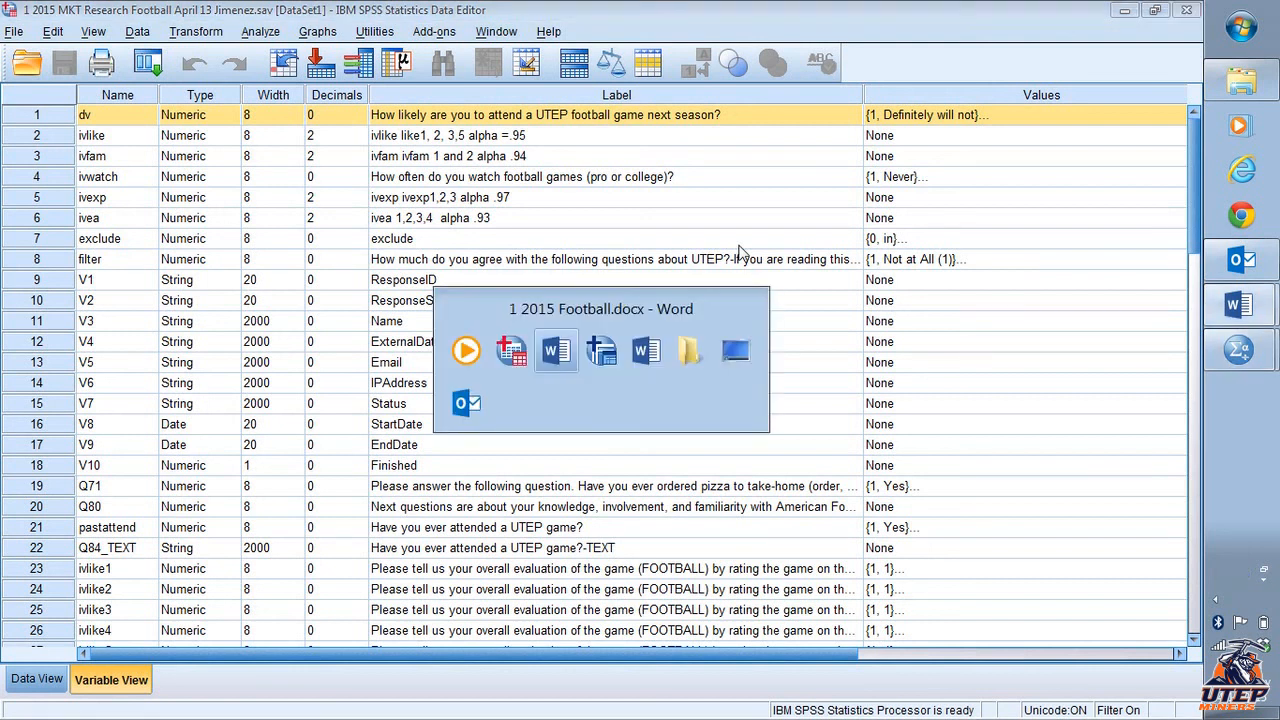
pyautogui.scroll(-6, 828, 325)
pyautogui.scroll(-5, 828, 325)
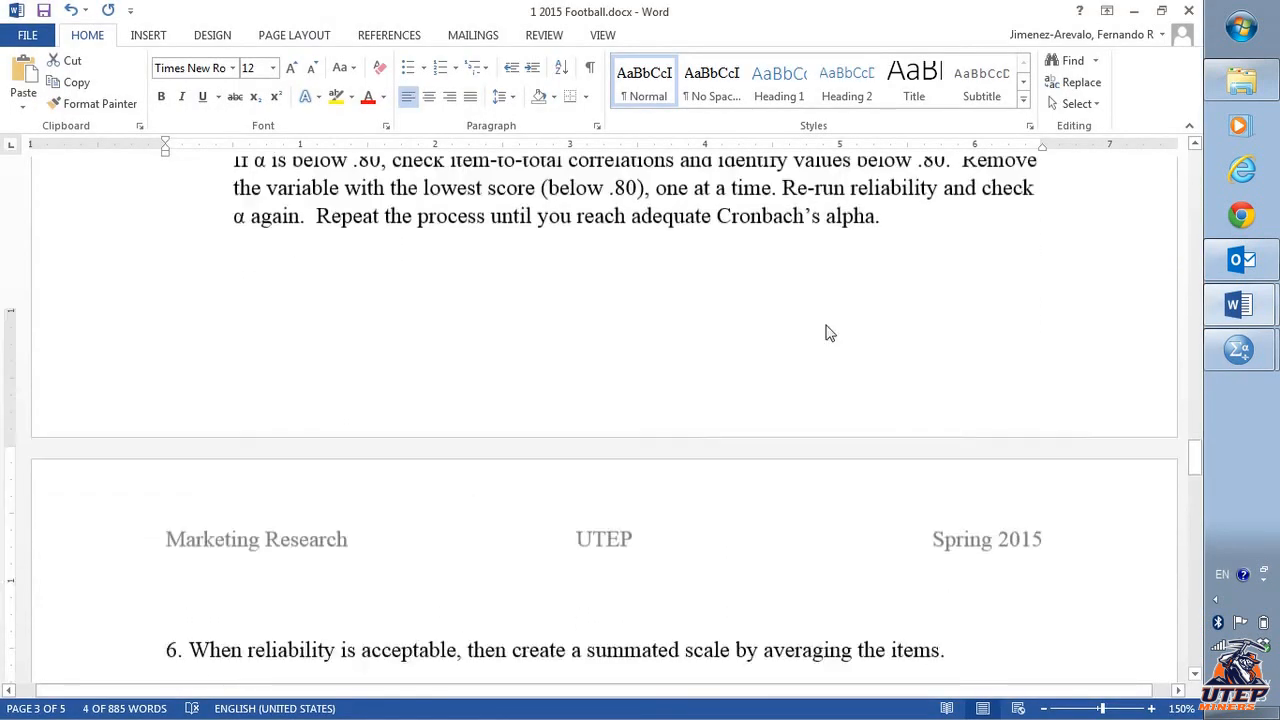
pyautogui.scroll(4, 828, 325)
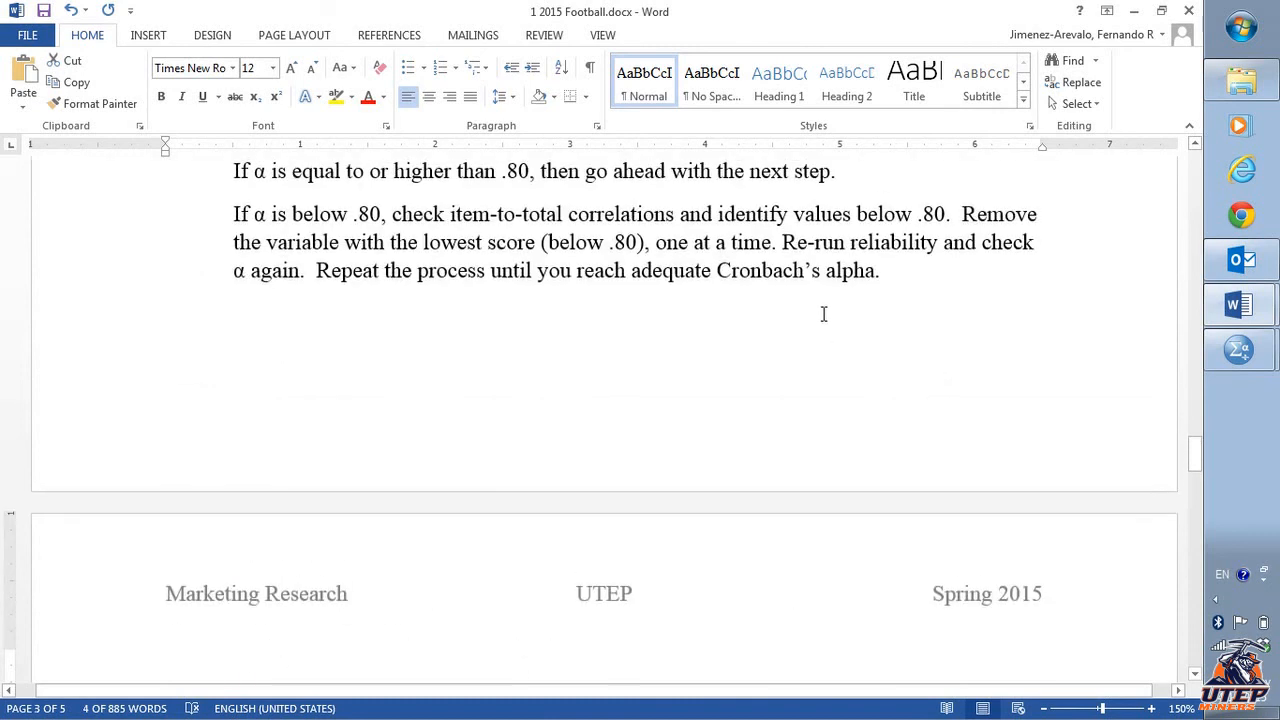
pyautogui.scroll(3, 828, 325)
pyautogui.scroll(-7, 823, 314)
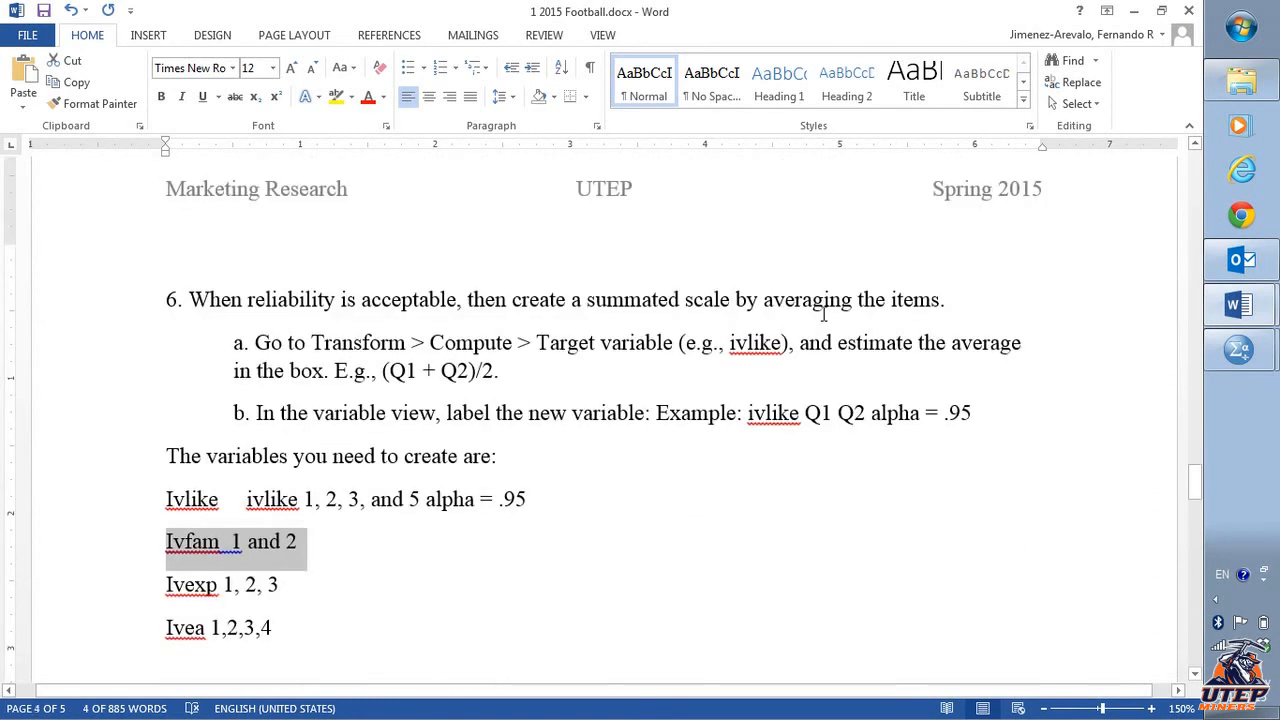
pyautogui.scroll(-1, 362, 290)
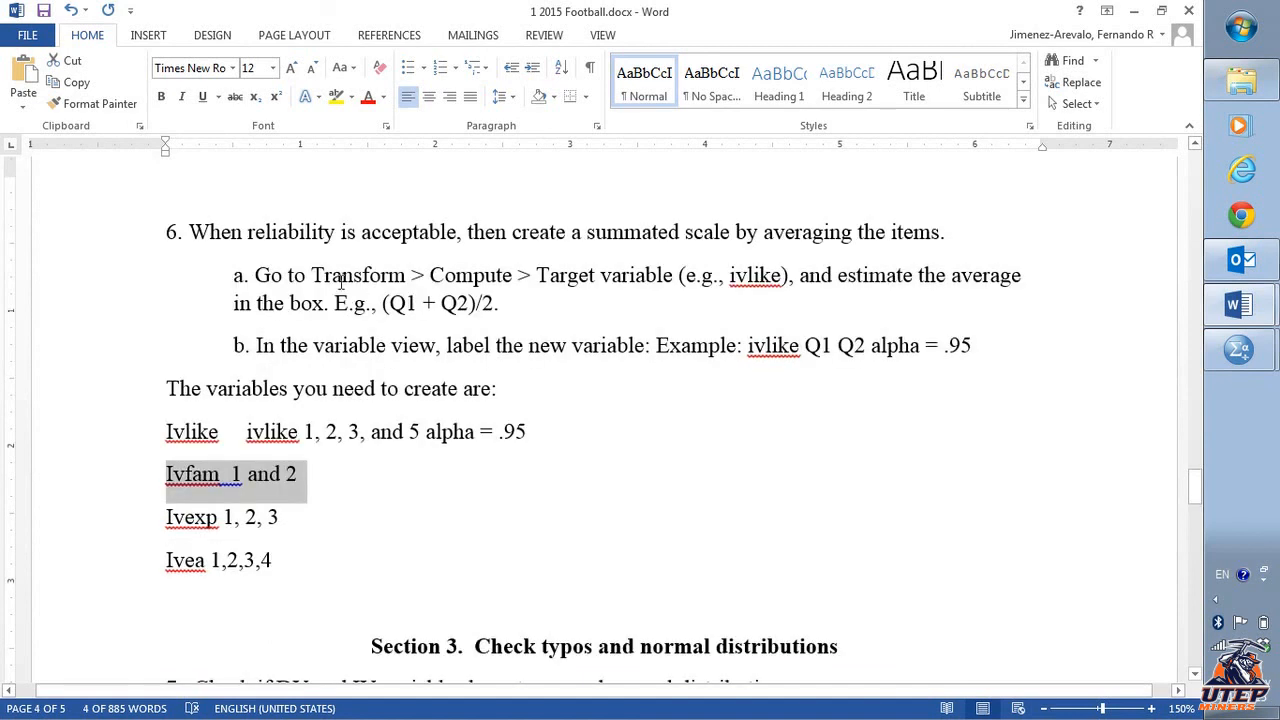
pyautogui.moveTo(340, 283); pyautogui.dragTo(563, 314)
pyautogui.click(648, 323)
pyautogui.scroll(-1, 645, 320)
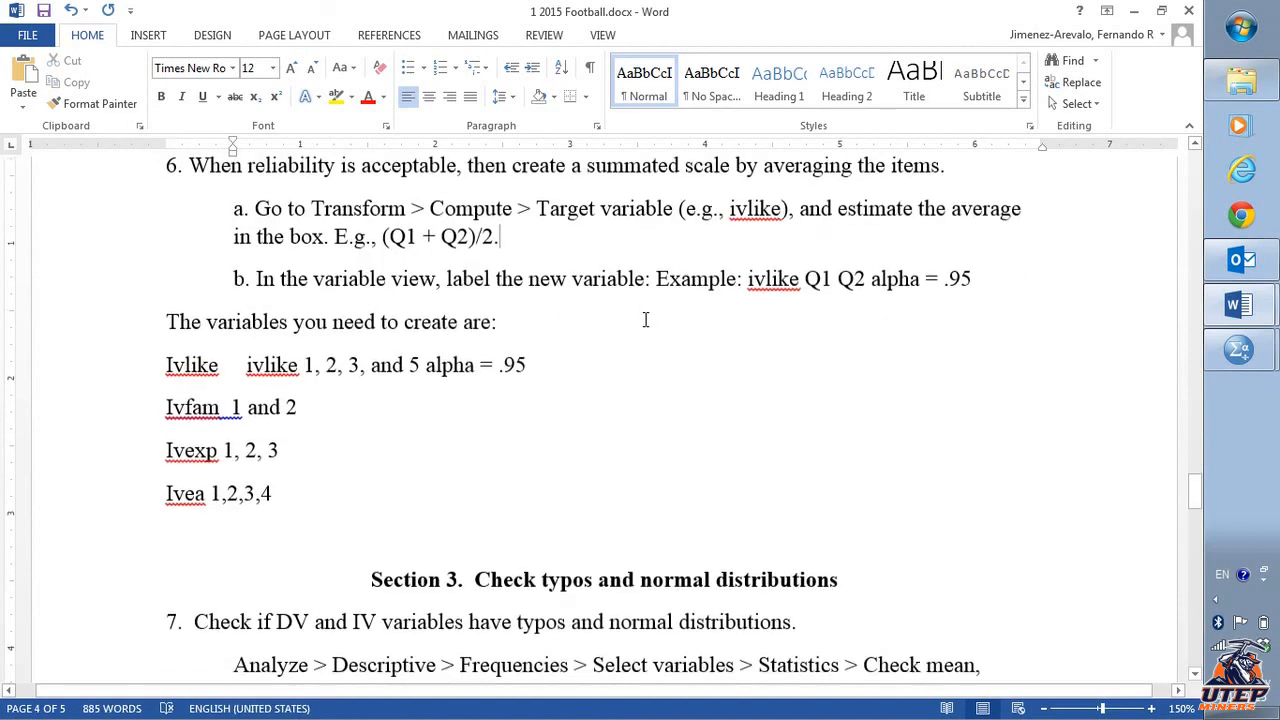
pyautogui.scroll(-2, 645, 320)
pyautogui.click(374, 266)
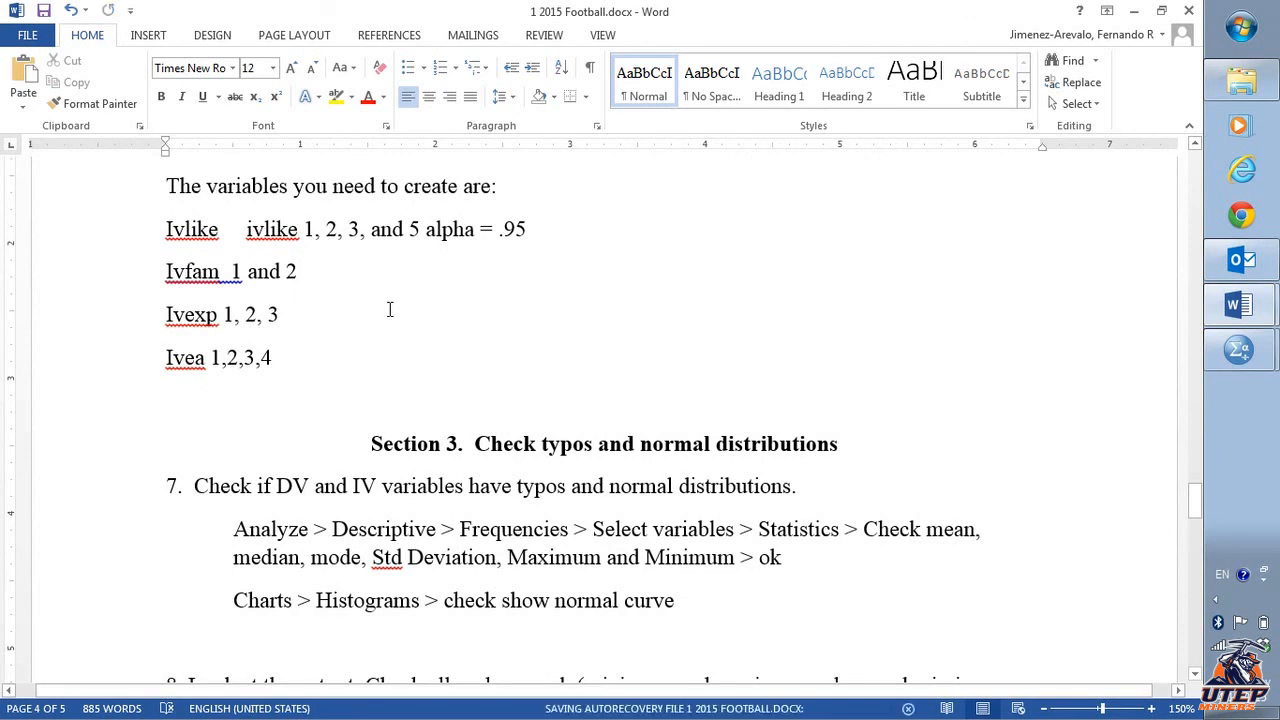
pyautogui.scroll(-1, 390, 312)
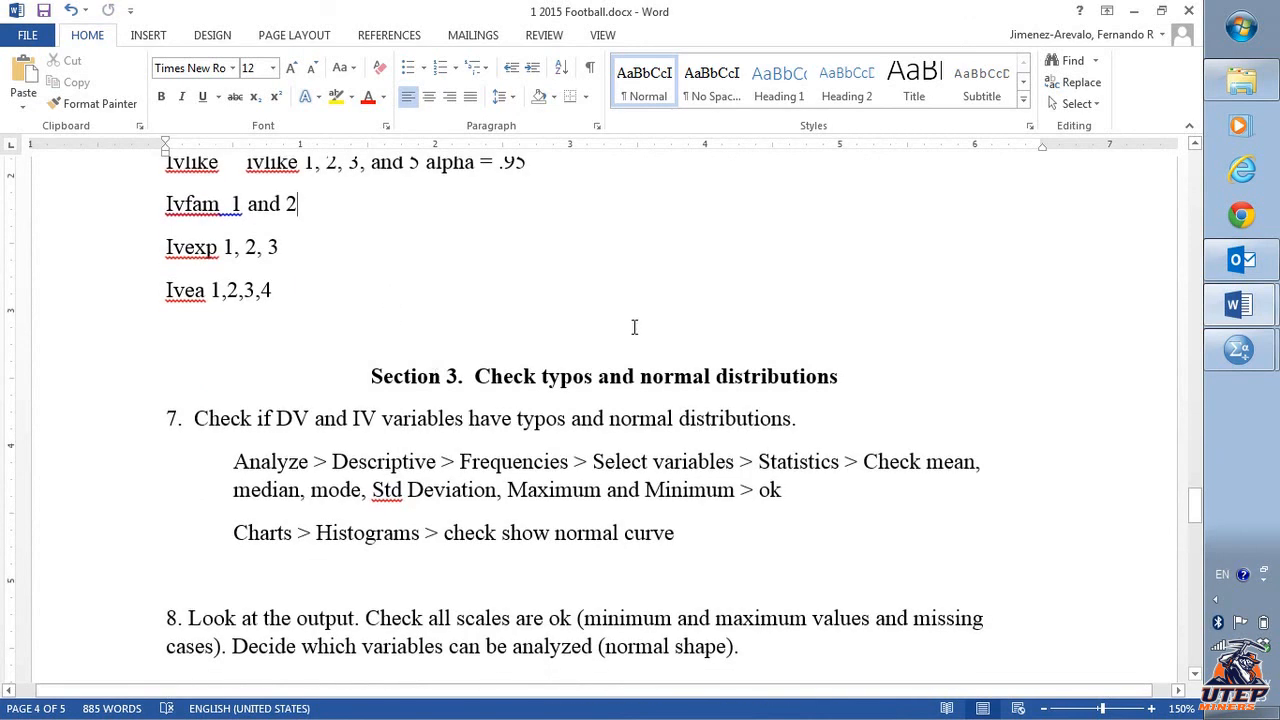
pyautogui.scroll(1, 634, 328)
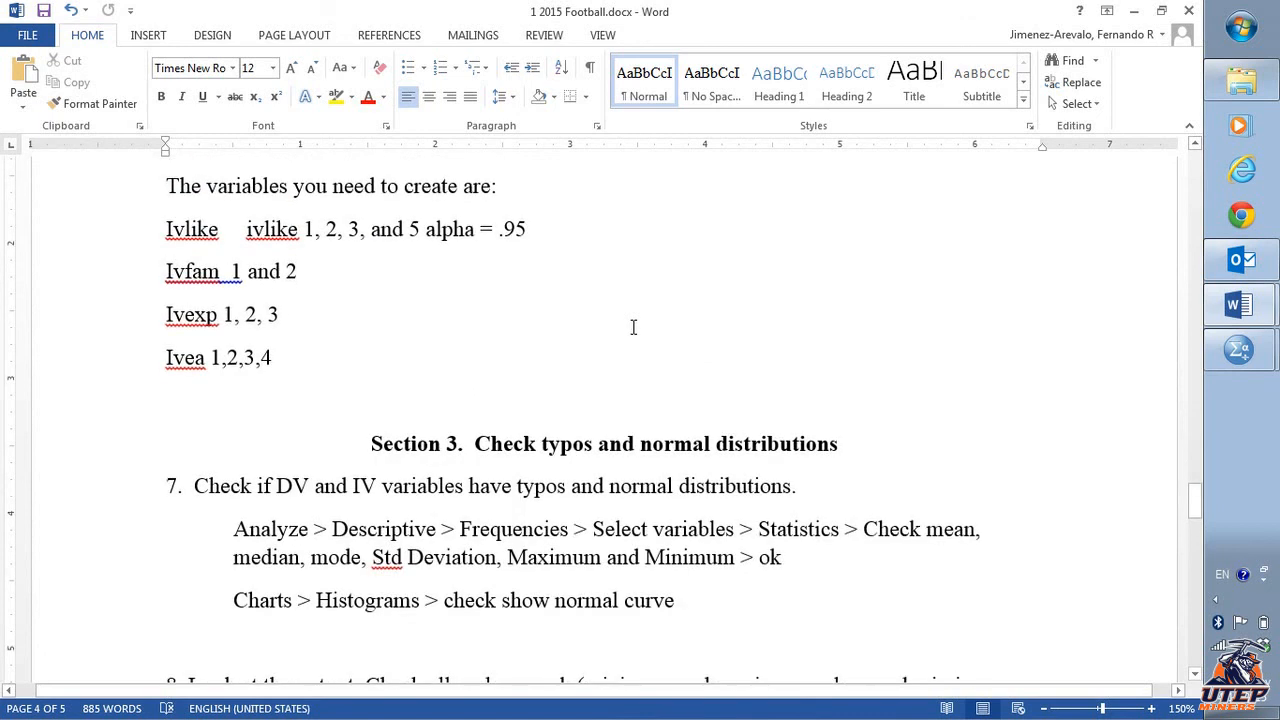
pyautogui.hotkey('alt', 'Tab')
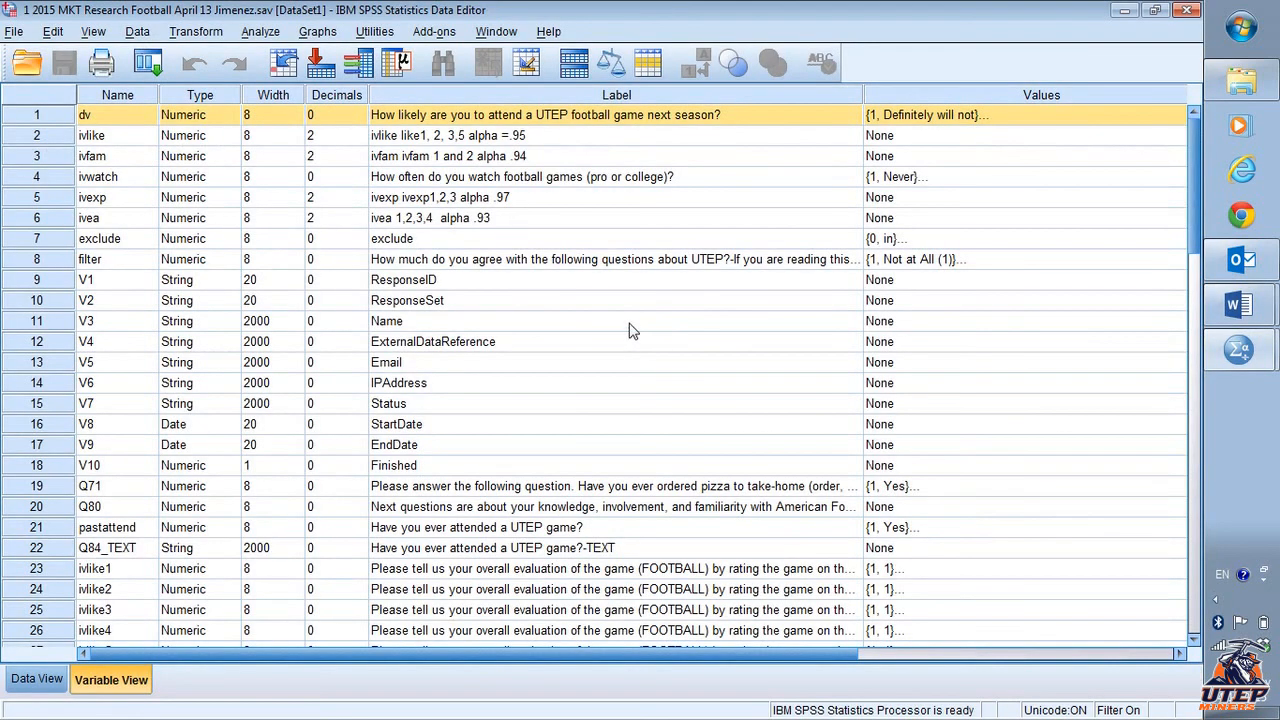